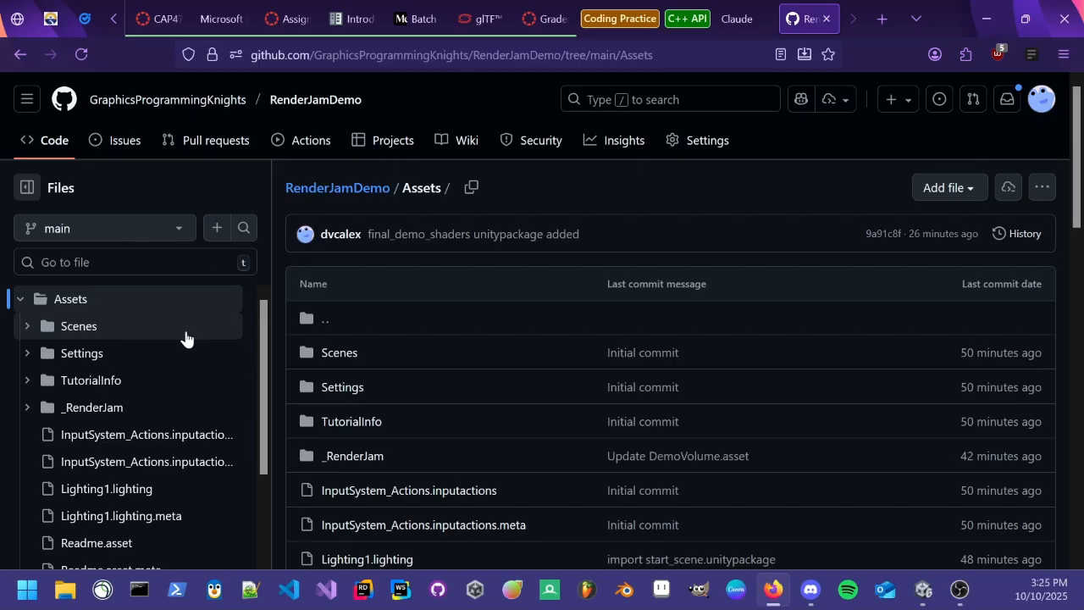
# Look through the repository's Assets folder as far as the unitypackage files.
pyautogui.scroll(-4, 364, 320)
pyautogui.scroll(-3, 421, 309)
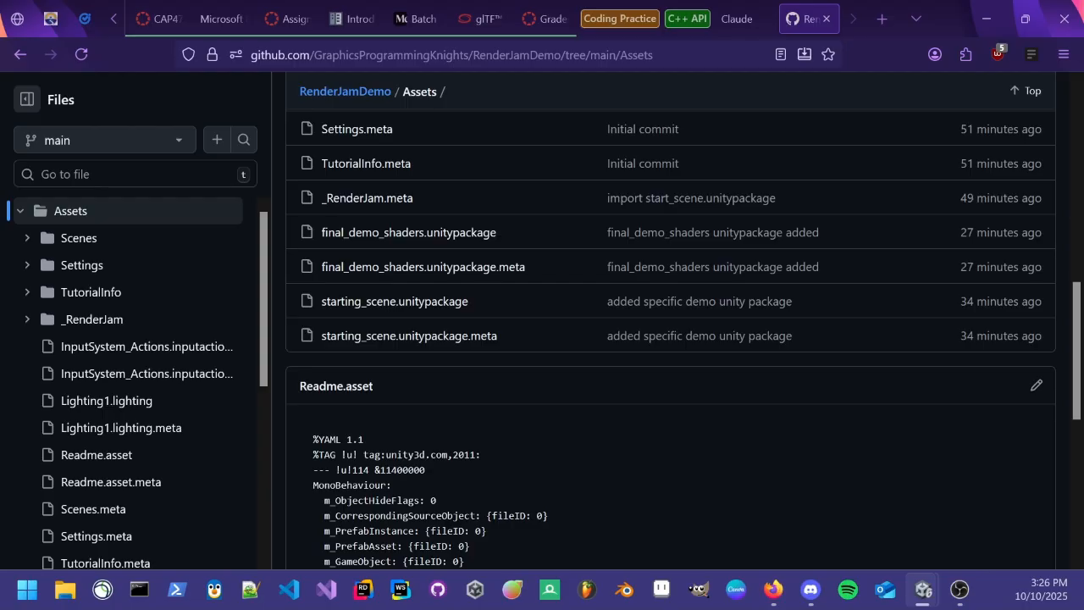
# Switch to the Unity editor, make the Game view taller and look through the project's Assets folders.
pyautogui.moveTo(2, 222); pyautogui.dragTo(800, 6)
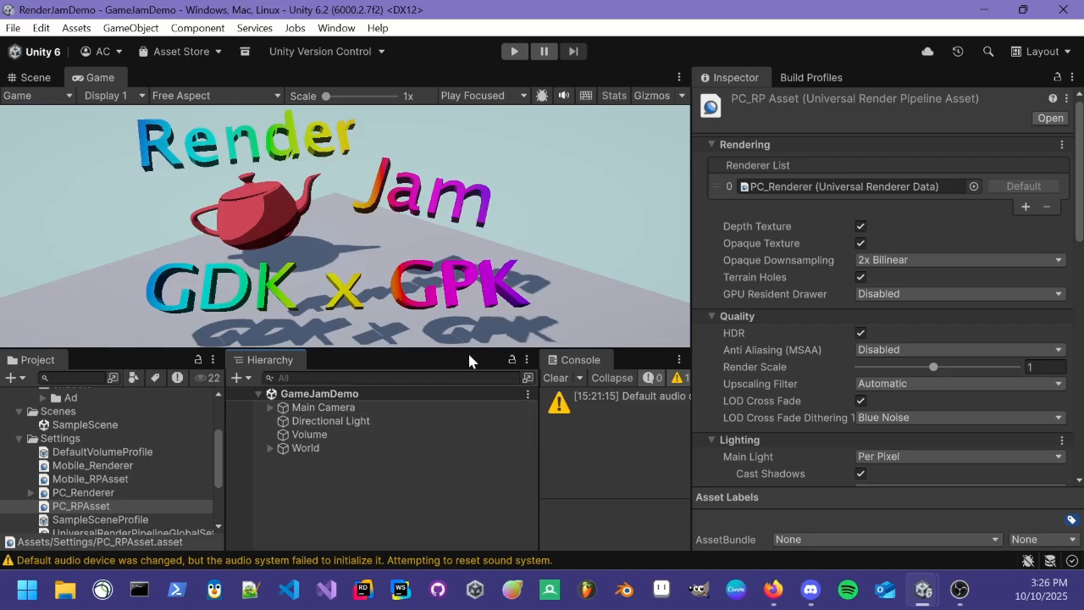
pyautogui.moveTo(468, 351); pyautogui.dragTo(464, 384)
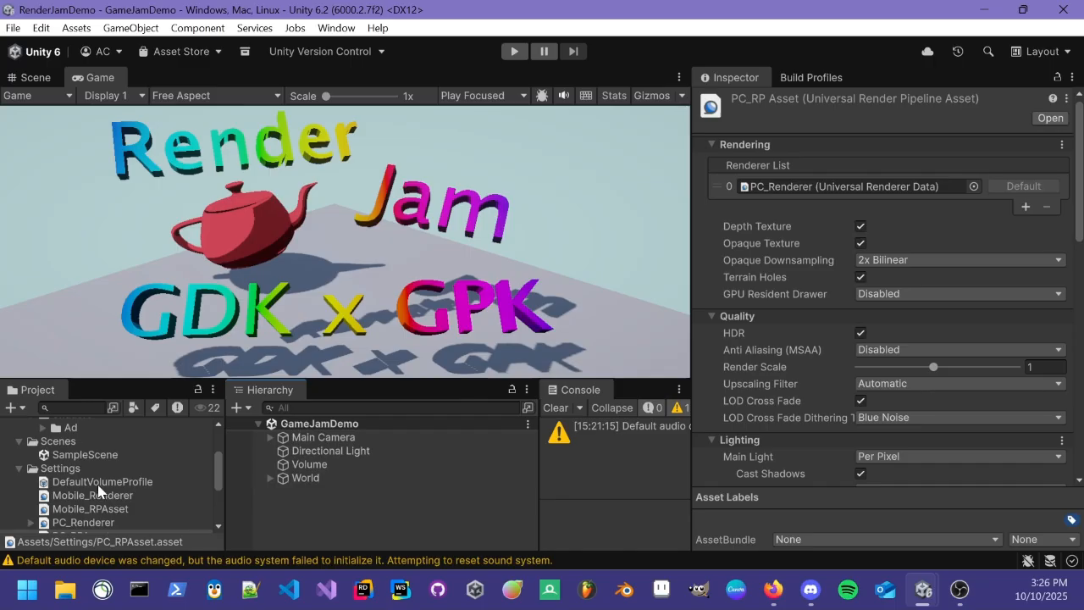
pyautogui.scroll(-3, 99, 489)
pyautogui.scroll(3, 173, 489)
pyautogui.scroll(2, 123, 489)
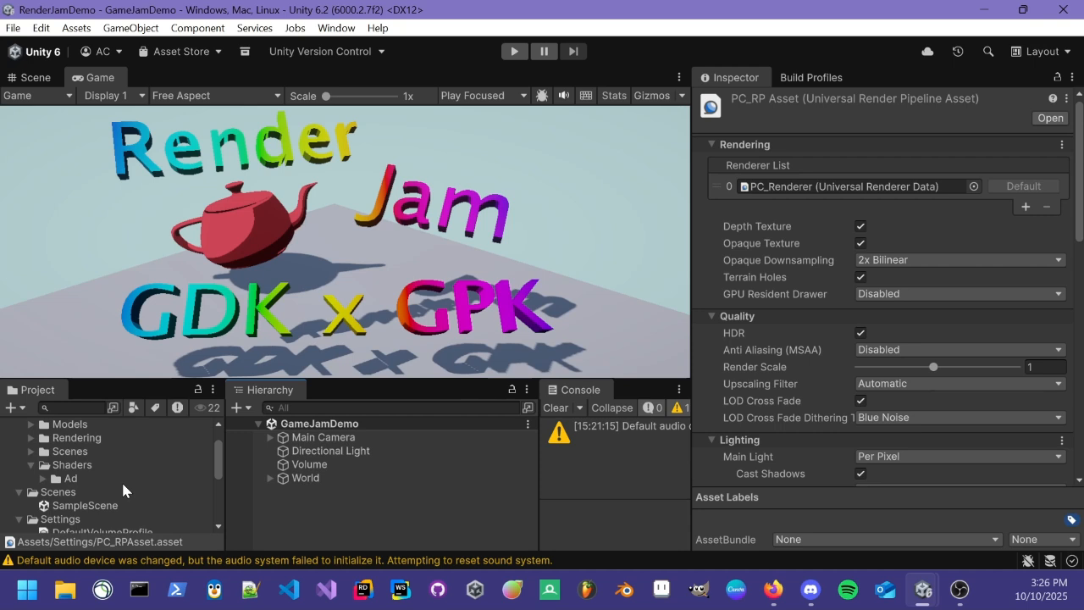
pyautogui.scroll(2, 123, 491)
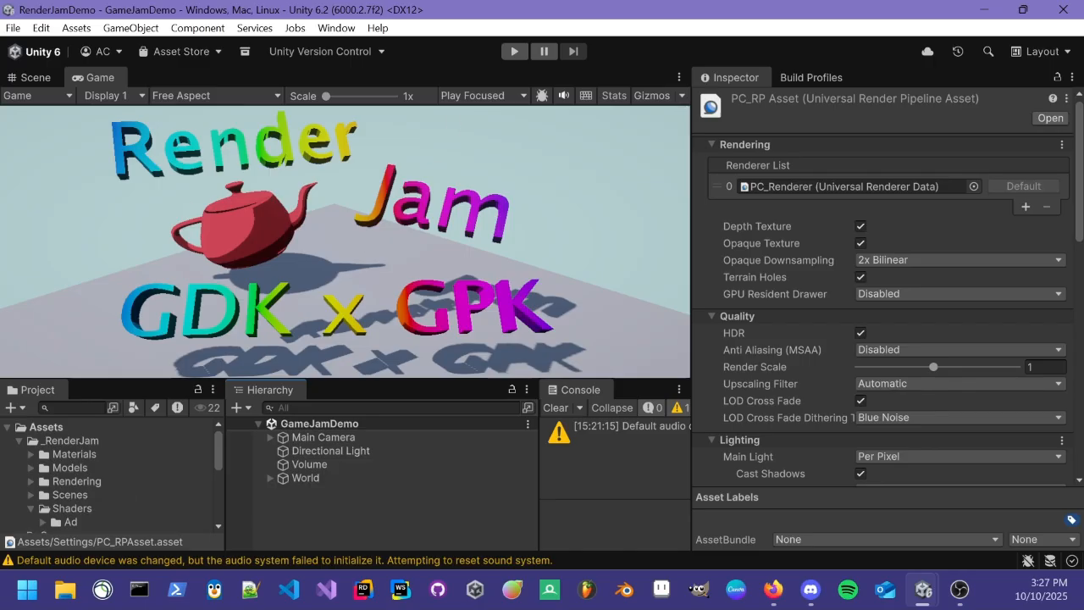
# Switch to Discord and view the RenderJamDemo repository link posted in the announcements channel.
pyautogui.hotkey('alt', 'Tab')
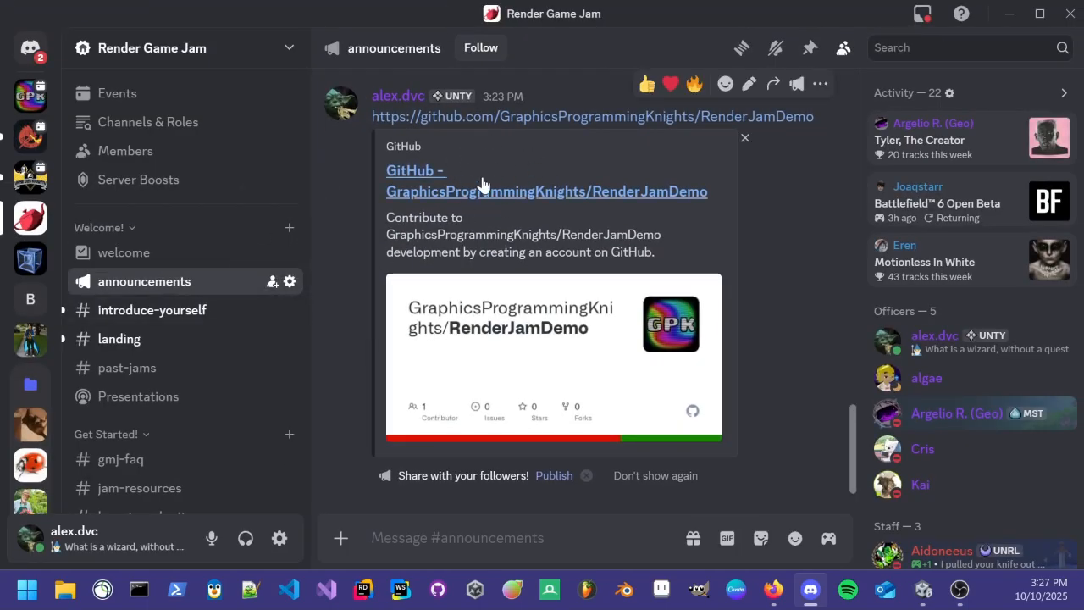
pyautogui.scroll(2, 711, 322)
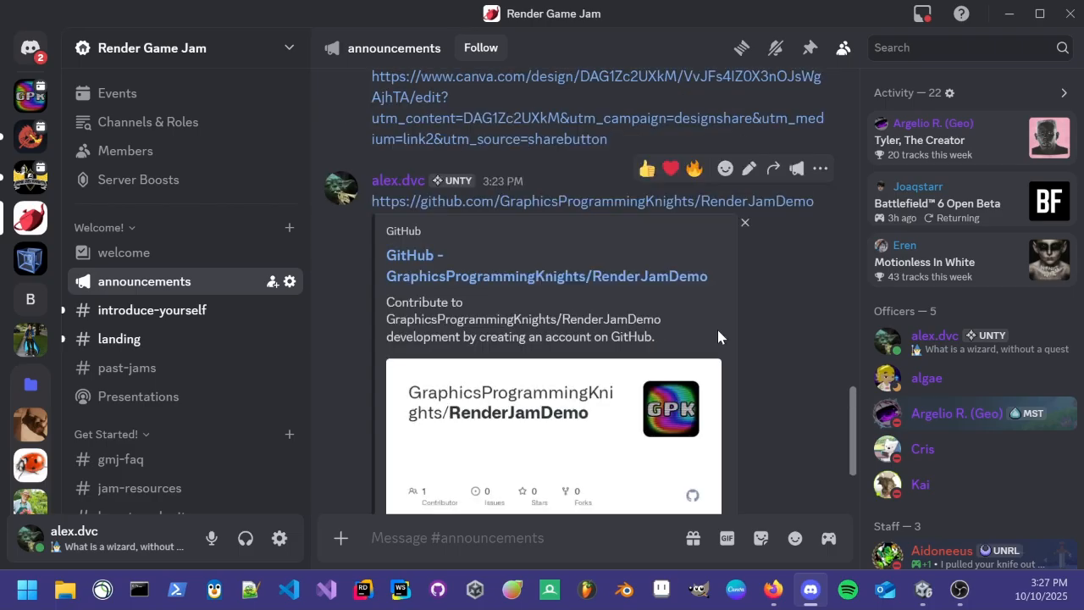
pyautogui.scroll(-2, 475, 286)
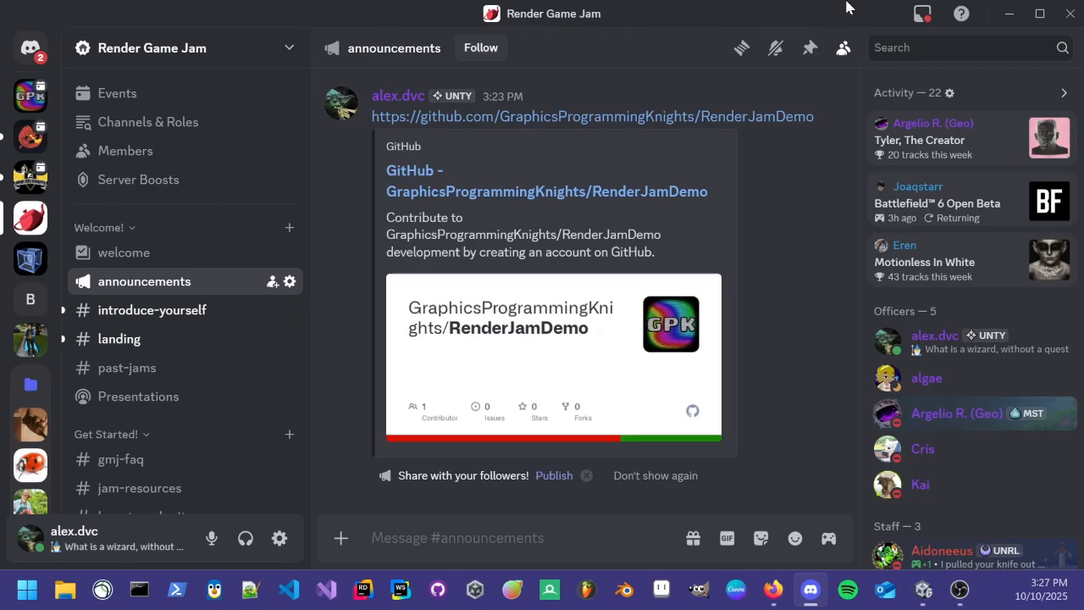
# Switch back to the browser and download starting_scene.unitypackage from the RenderJamDemo Assets folder.
pyautogui.moveTo(758, 24); pyautogui.dragTo(0, 154)
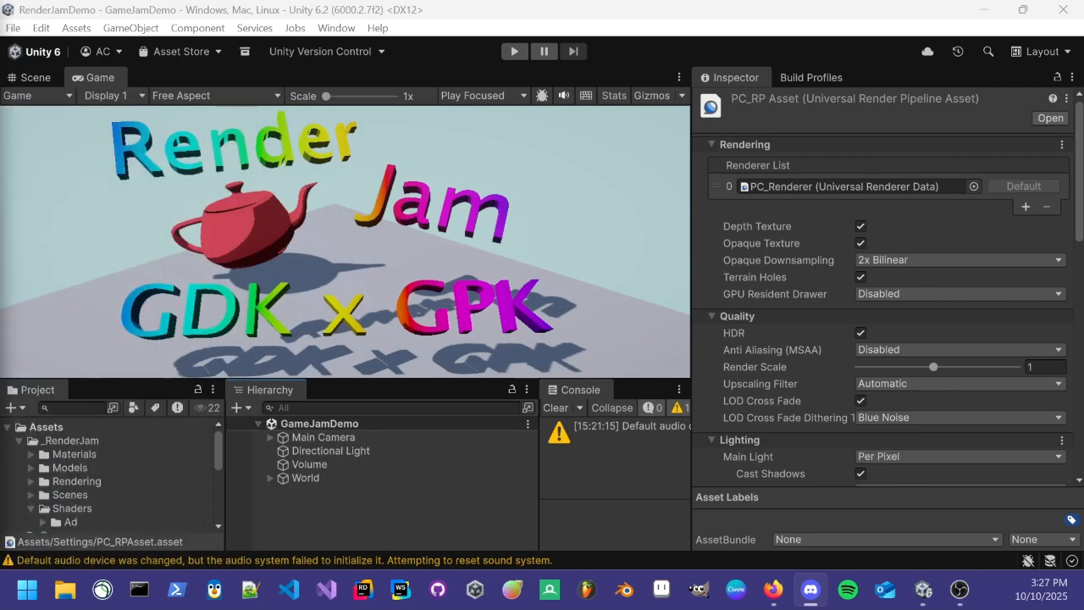
pyautogui.hotkey('alt', 'Tab')
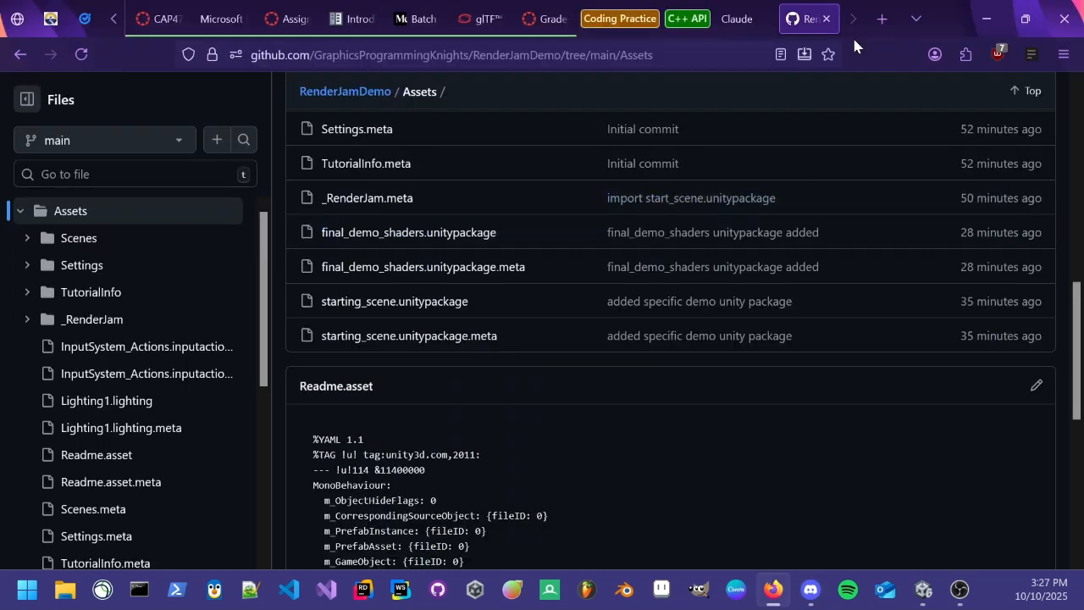
pyautogui.scroll(7, 508, 309)
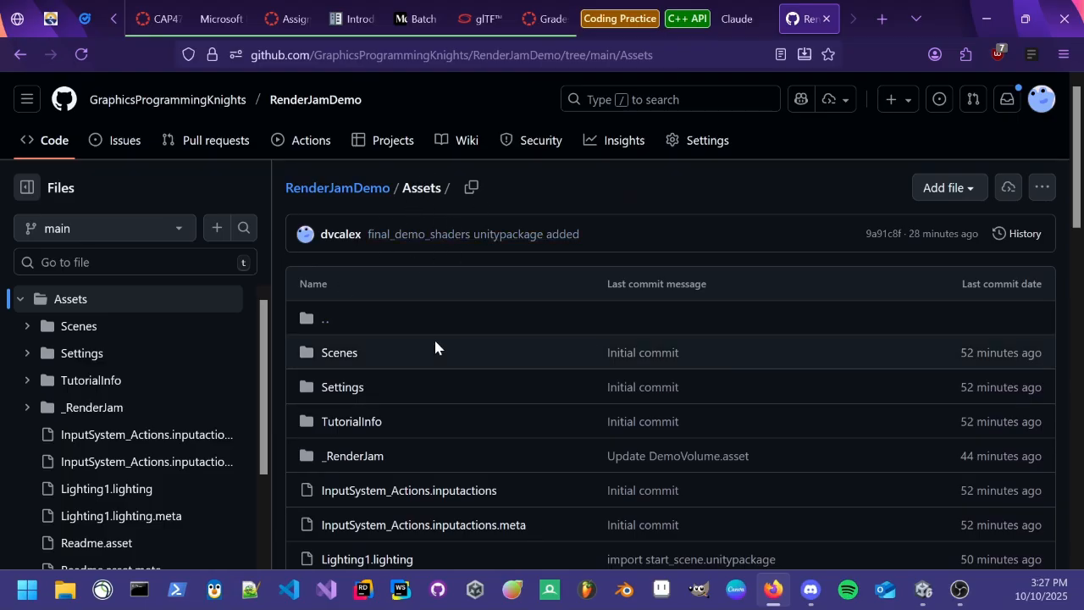
pyautogui.scroll(-1, 339, 297)
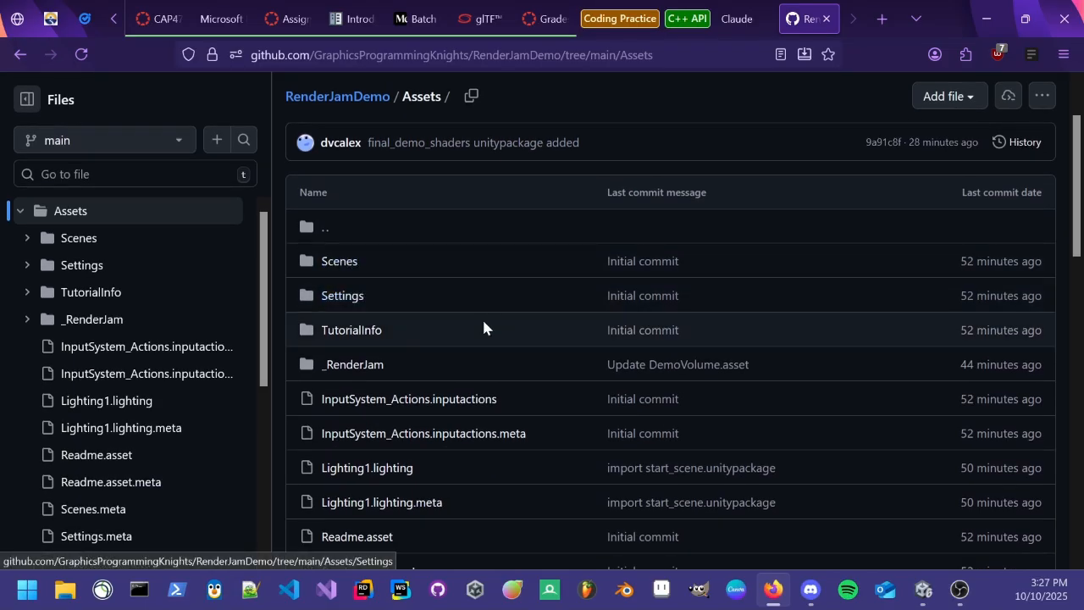
pyautogui.scroll(-1, 407, 271)
pyautogui.scroll(2, 373, 271)
pyautogui.scroll(-3, 424, 330)
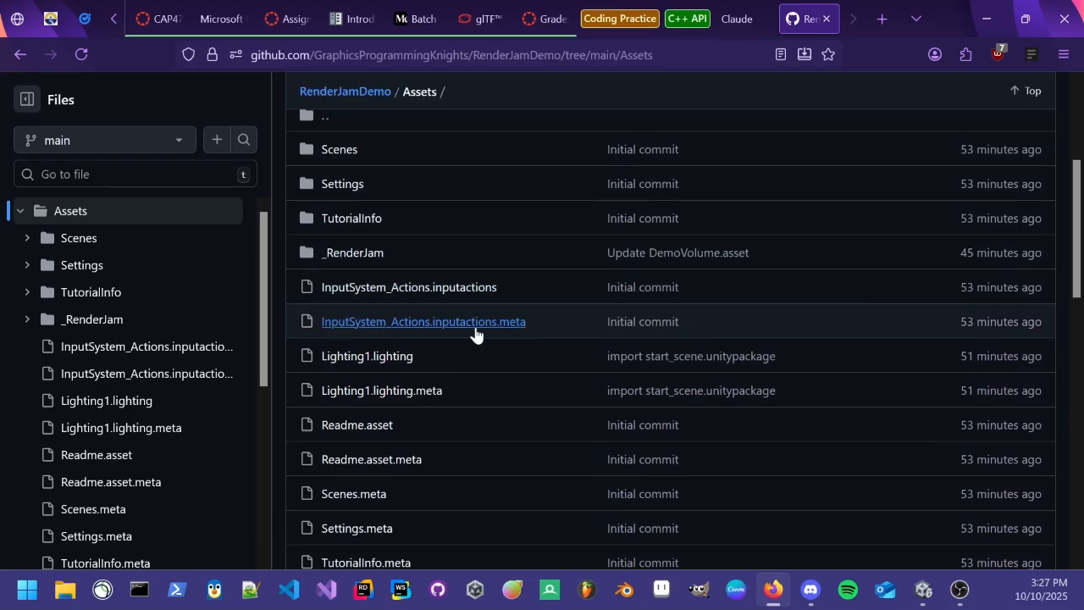
pyautogui.scroll(2, 550, 372)
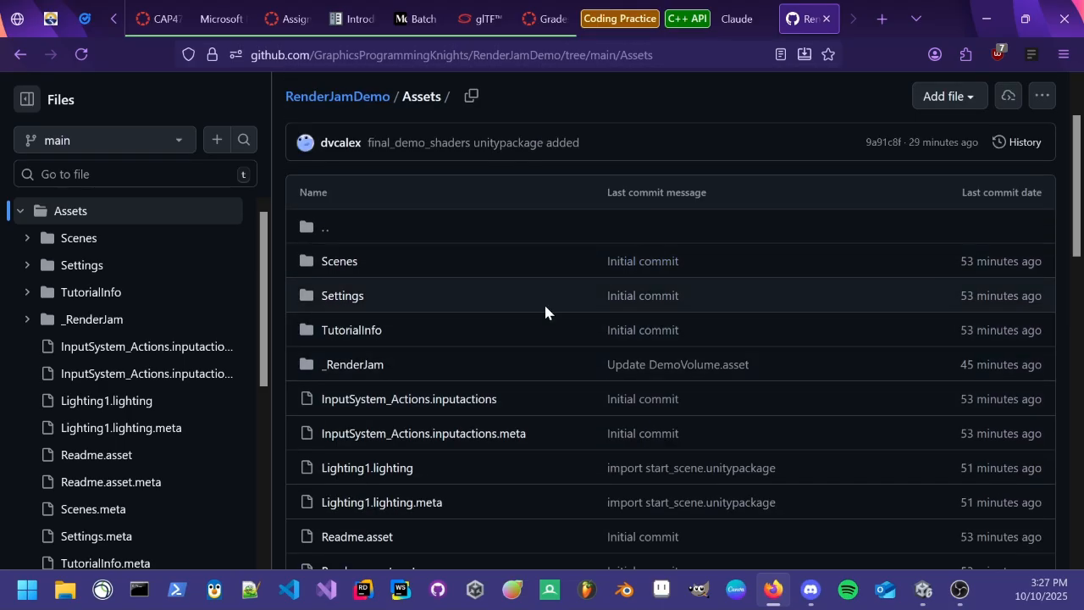
pyautogui.scroll(-4, 559, 326)
pyautogui.scroll(-1, 406, 348)
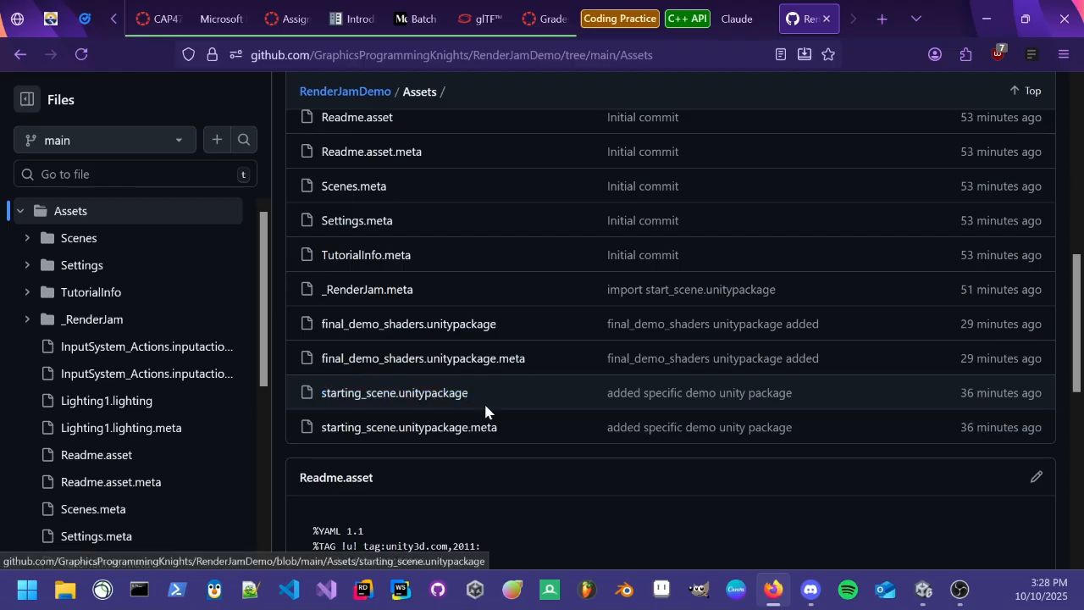
pyautogui.click(398, 400)
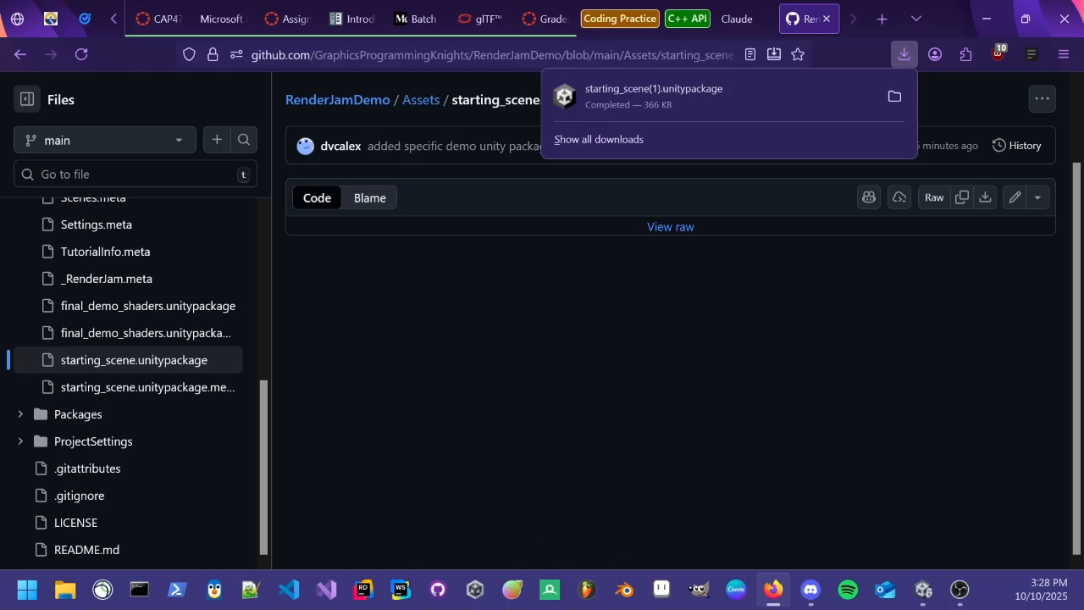
# Bring starting_scene.unitypackage from the Downloads folder into the Unity project's Assets to examine its import contents, and cancel the import.
pyautogui.hotkey('alt', 'Tab')
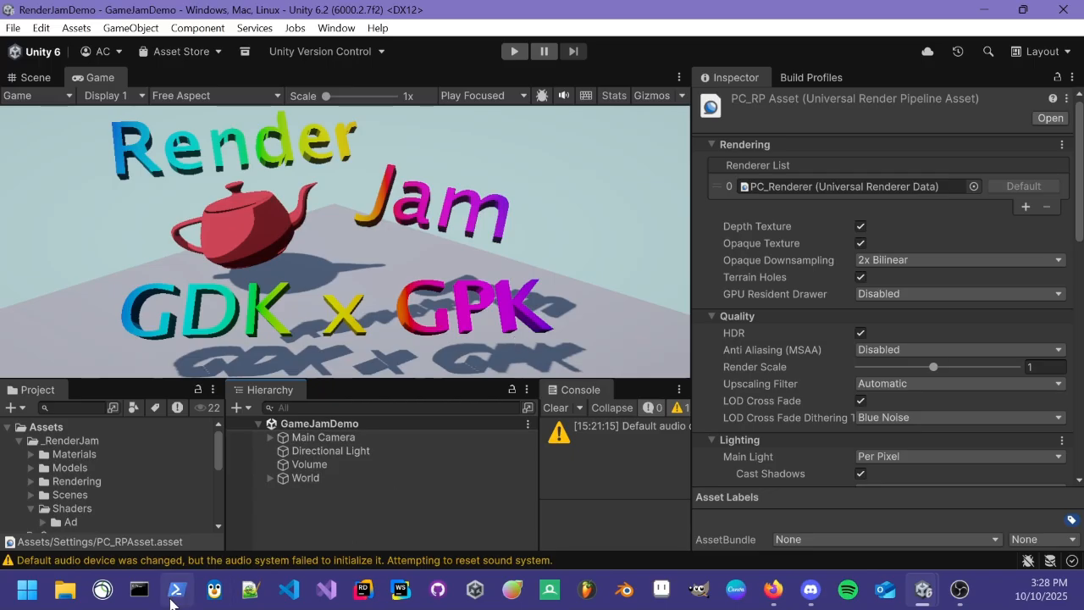
pyautogui.click(83, 599)
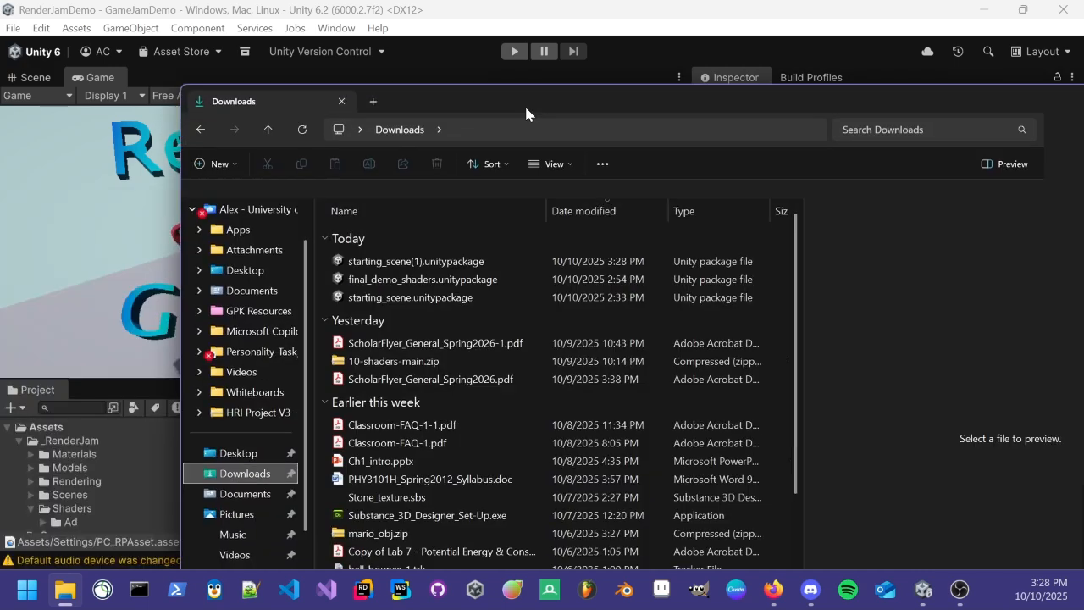
pyautogui.moveTo(524, 104); pyautogui.dragTo(757, 63)
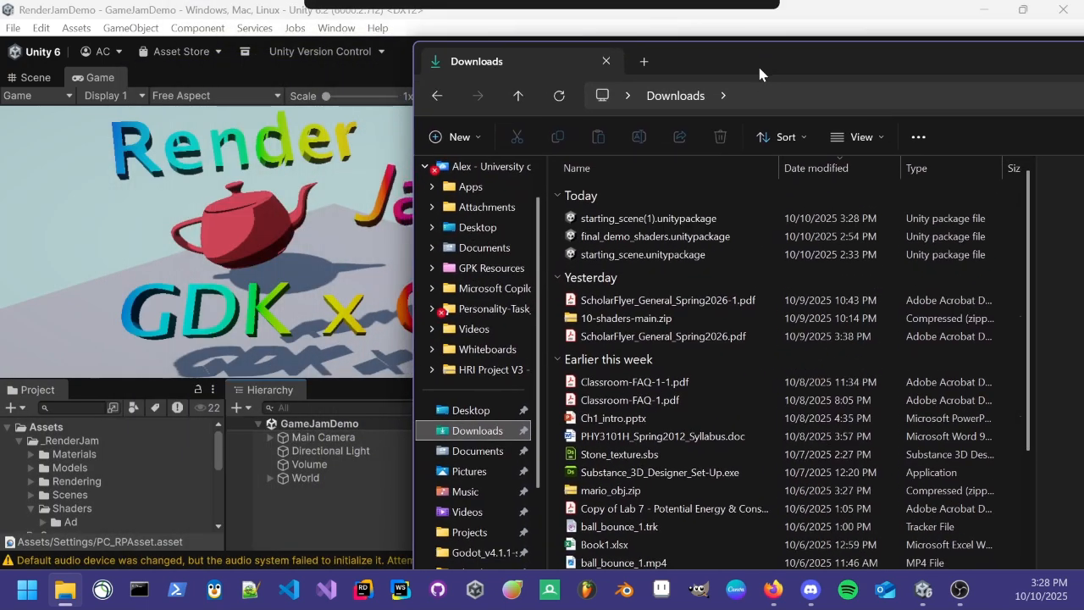
pyautogui.moveTo(688, 255); pyautogui.dragTo(51, 426)
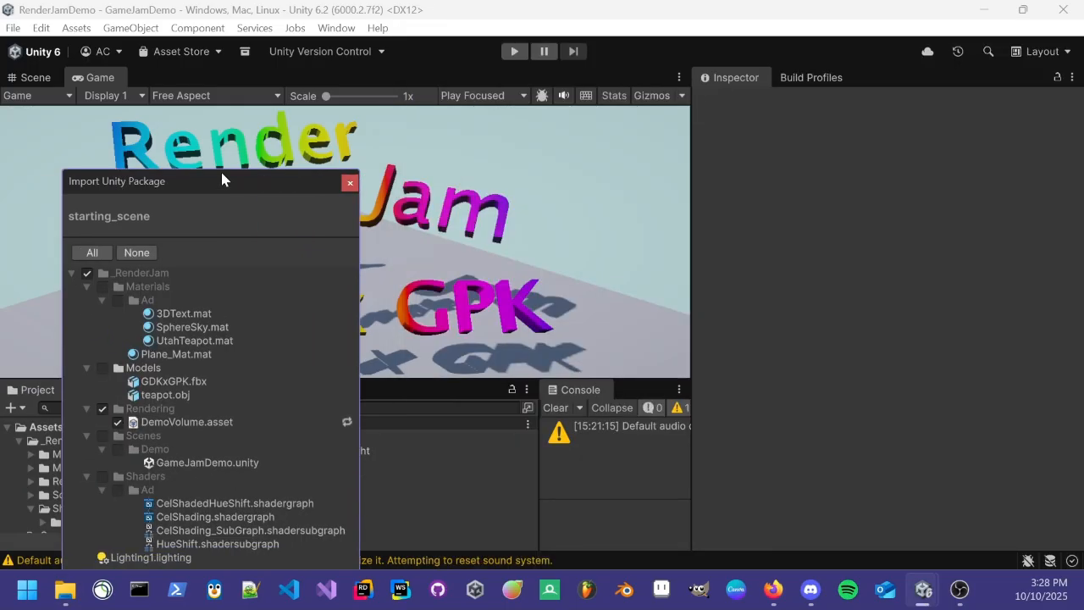
pyautogui.moveTo(224, 174); pyautogui.dragTo(274, 114)
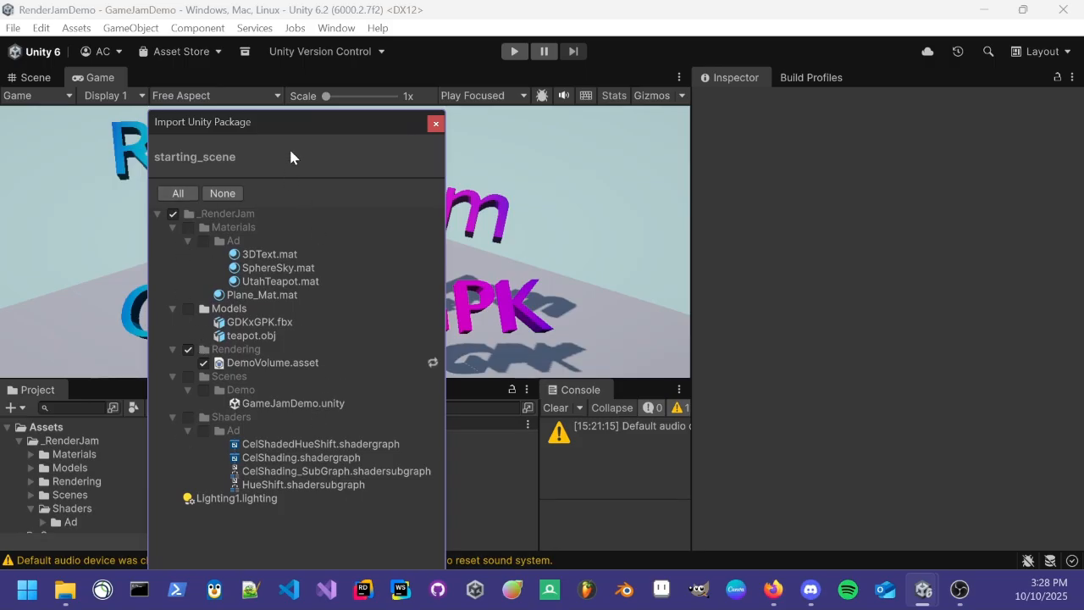
pyautogui.moveTo(302, 122); pyautogui.dragTo(341, 88)
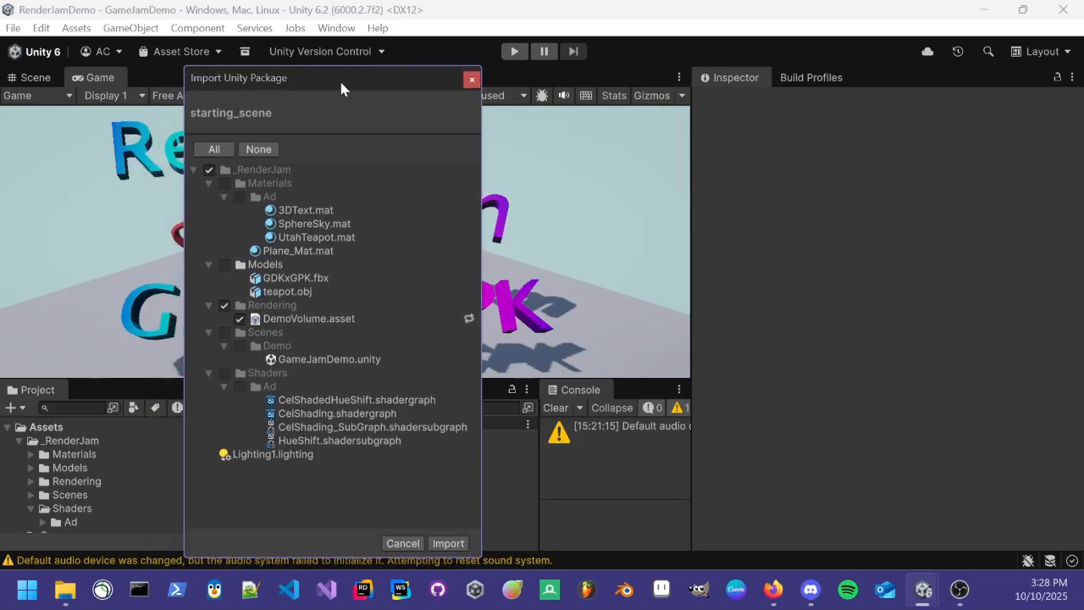
pyautogui.click(403, 543)
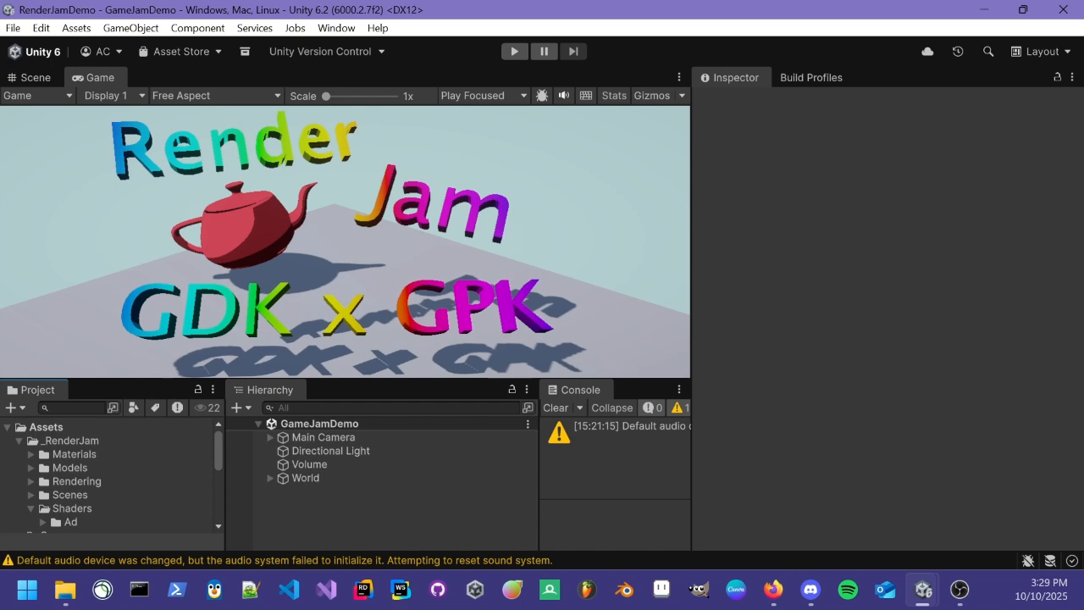
# Close the browser window and widen the Game view in the Unity editor.
pyautogui.hotkey('alt', 'Tab')
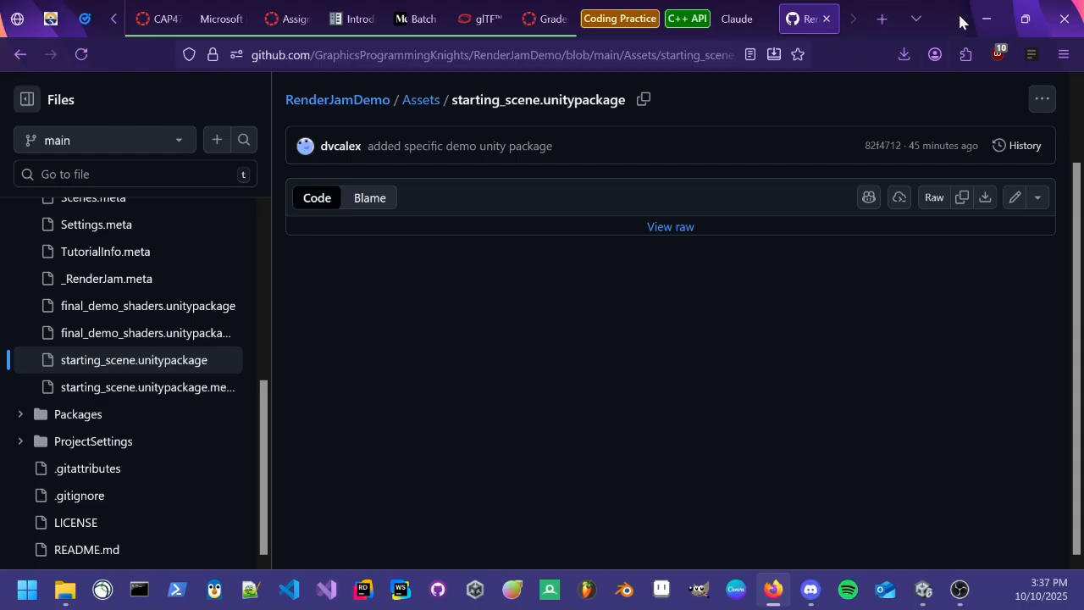
pyautogui.click(1065, 19)
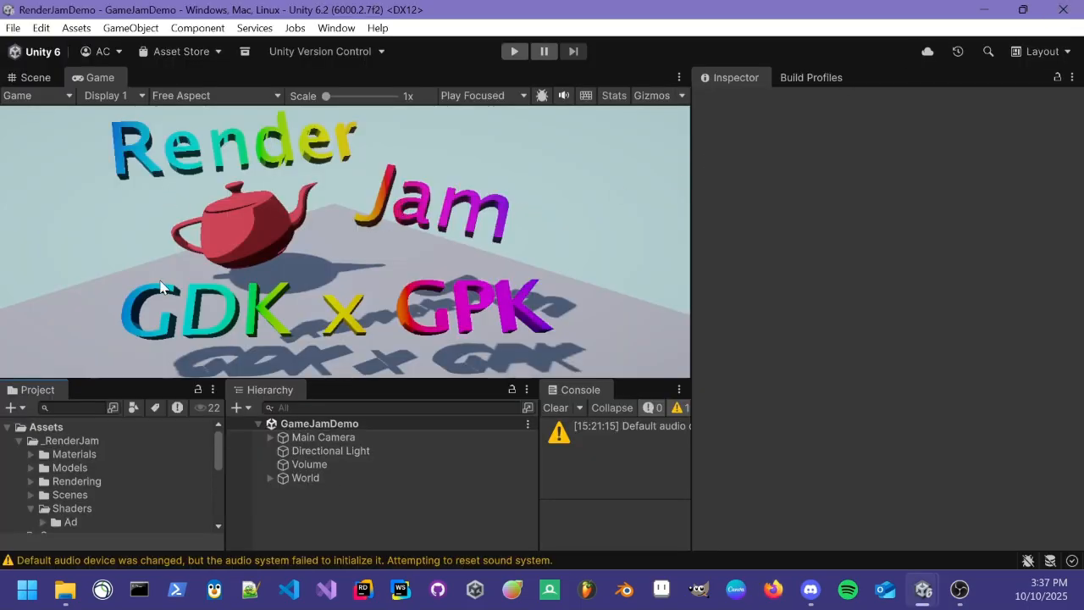
pyautogui.moveTo(692, 164); pyautogui.dragTo(944, 166)
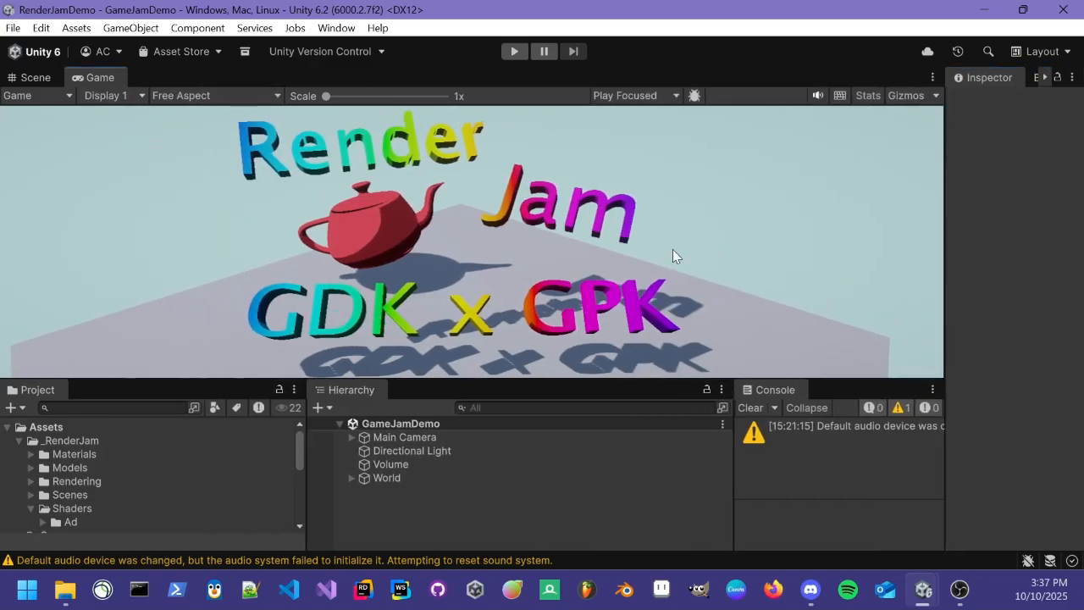
# Run the GameJamDemo scene in play mode and stop it again.
pyautogui.click(510, 53)
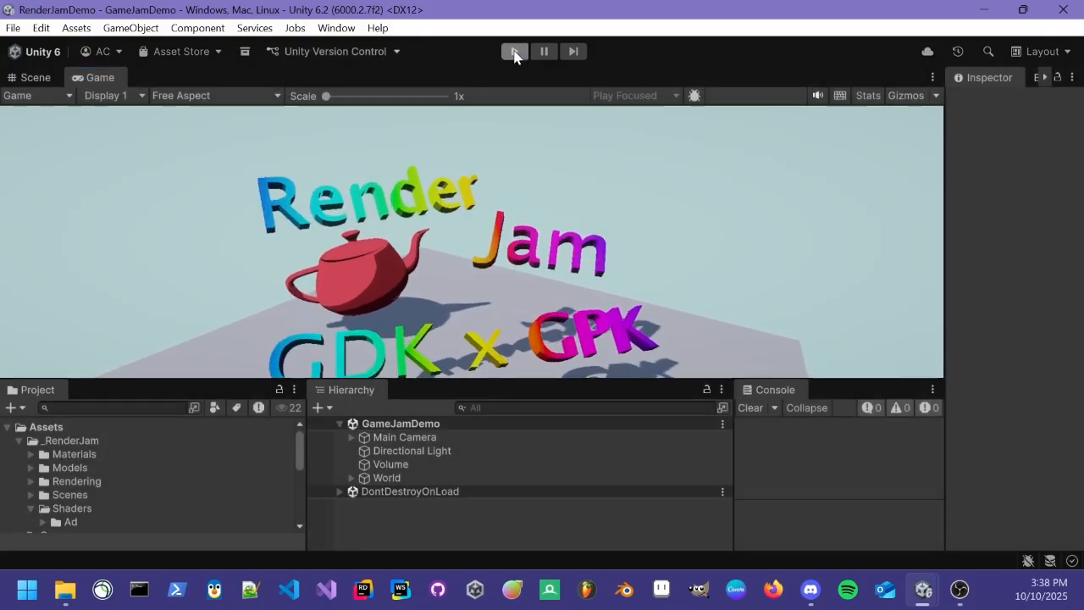
pyautogui.click(514, 51)
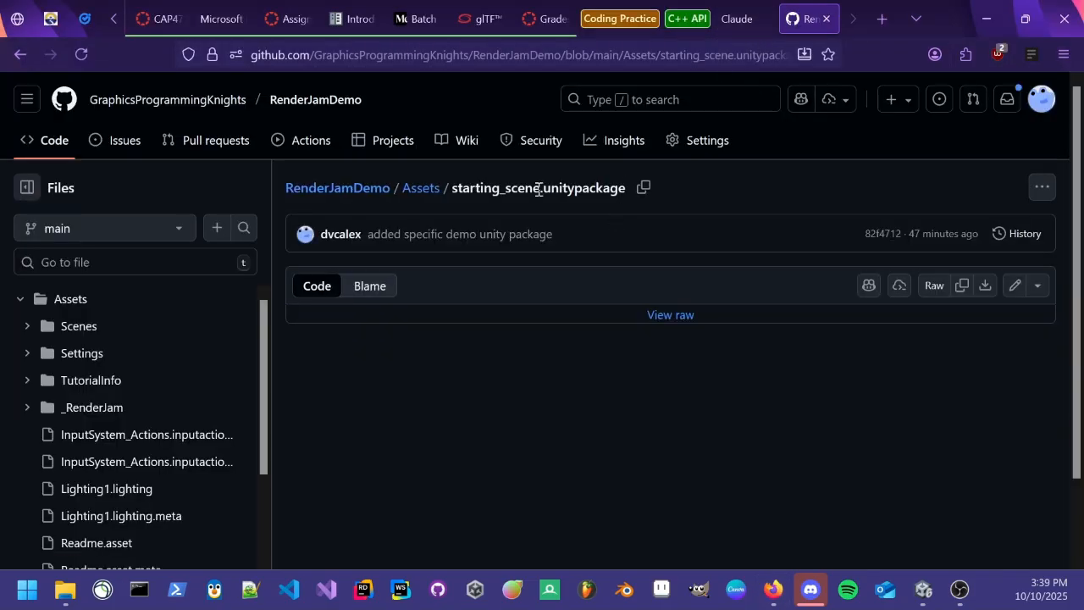
# In the browser, go to the root of the RenderJamDemo repository and open its Assets folder.
pyautogui.click(342, 193)
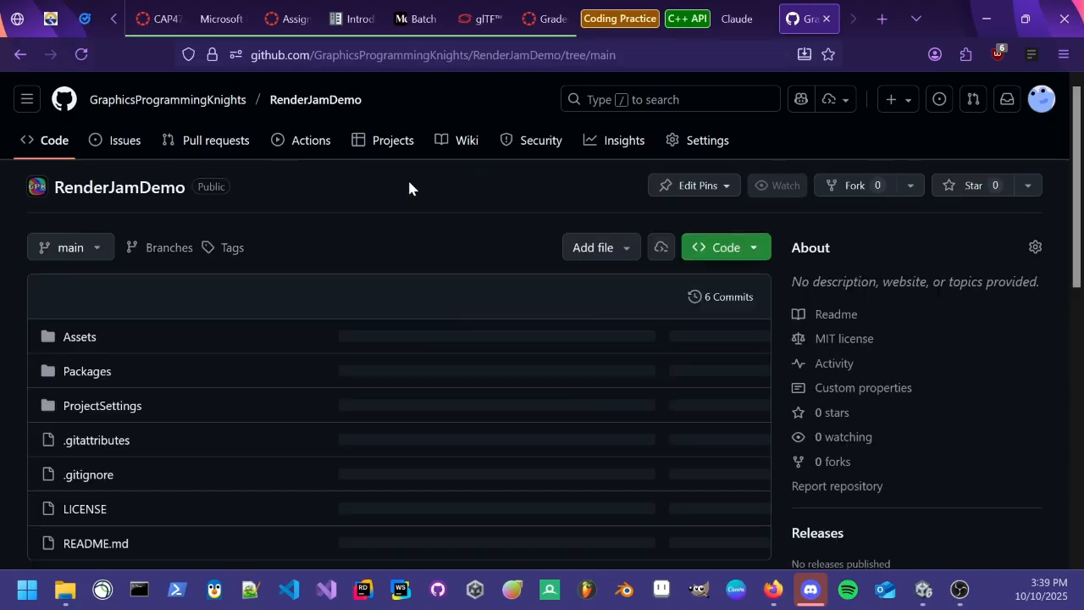
pyautogui.scroll(-1, 397, 291)
pyautogui.scroll(-2, 396, 281)
pyautogui.click(83, 250)
pyautogui.scroll(-2, 133, 284)
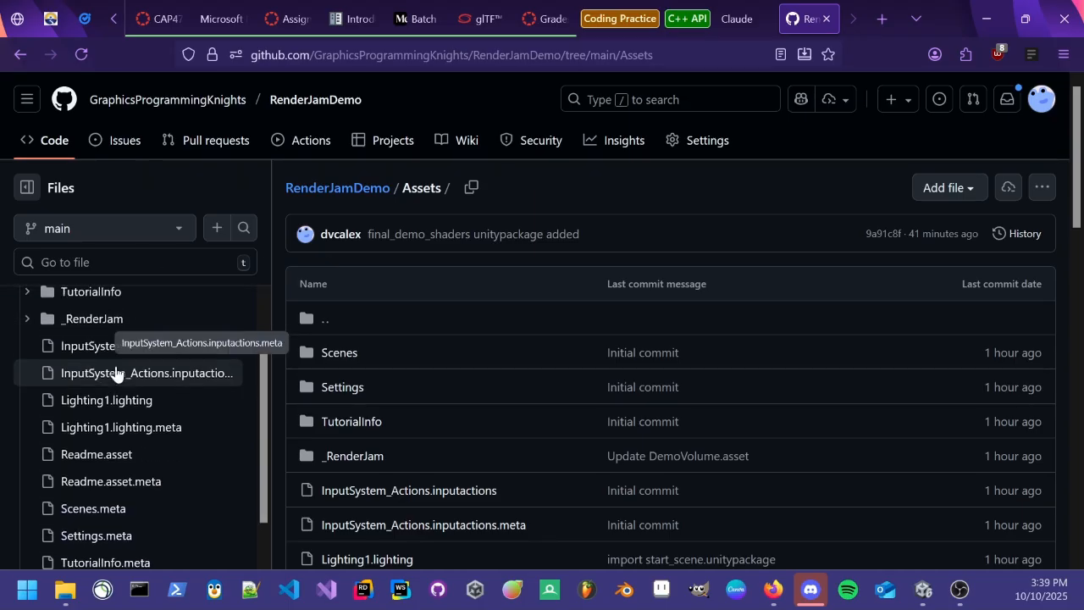
# Open the starting_scene.unitypackage file page from the Assets folder and return to the Unity editor.
pyautogui.scroll(2, 153, 356)
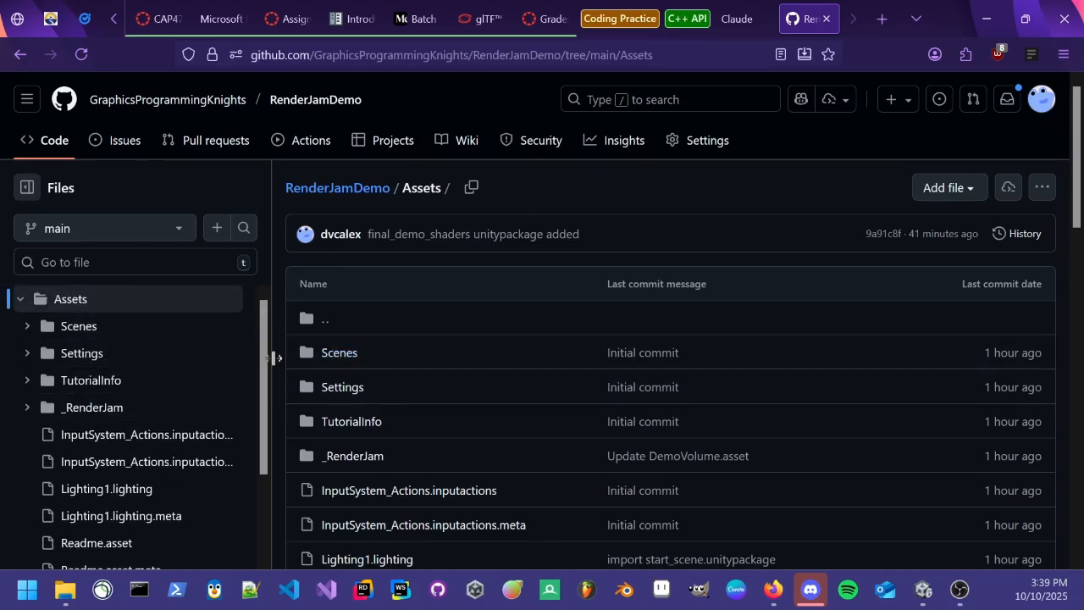
pyautogui.scroll(-15, 384, 353)
pyautogui.scroll(6, 399, 380)
pyautogui.scroll(-2, 404, 370)
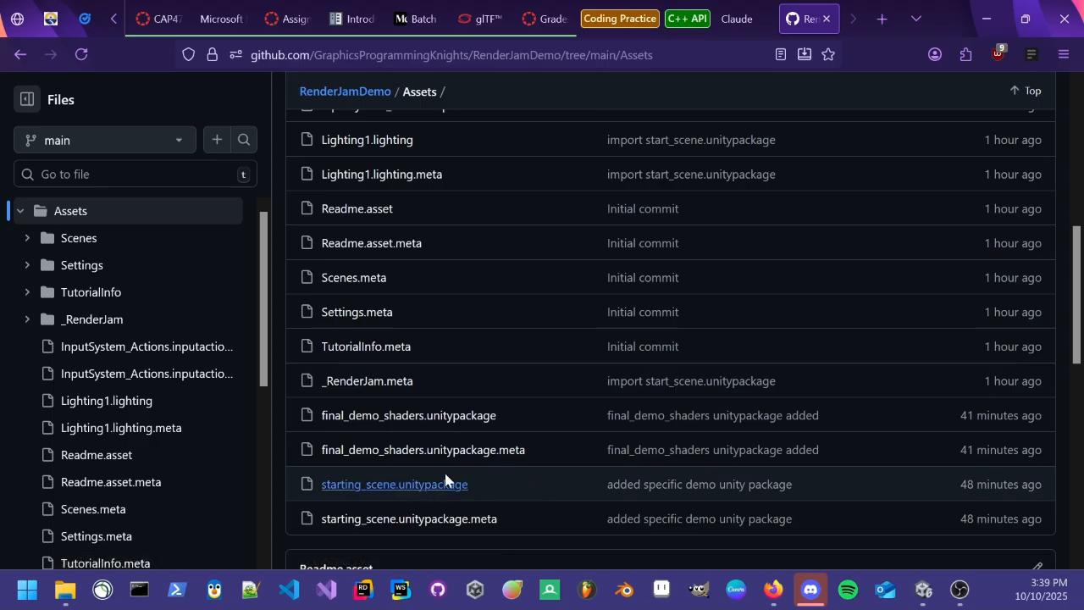
pyautogui.scroll(-2, 464, 491)
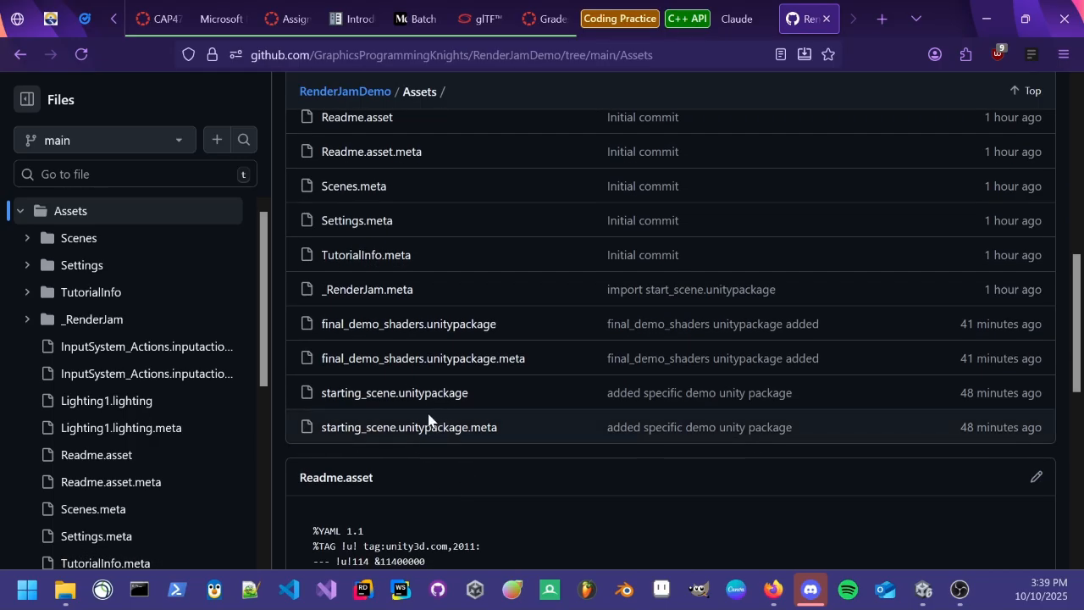
pyautogui.click(431, 401)
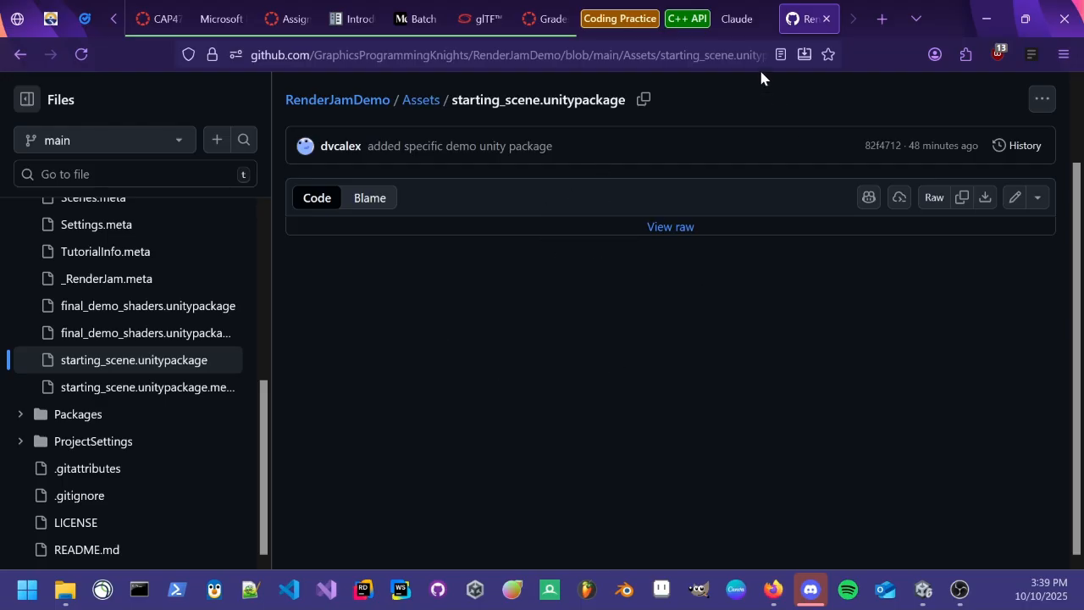
pyautogui.click(981, 13)
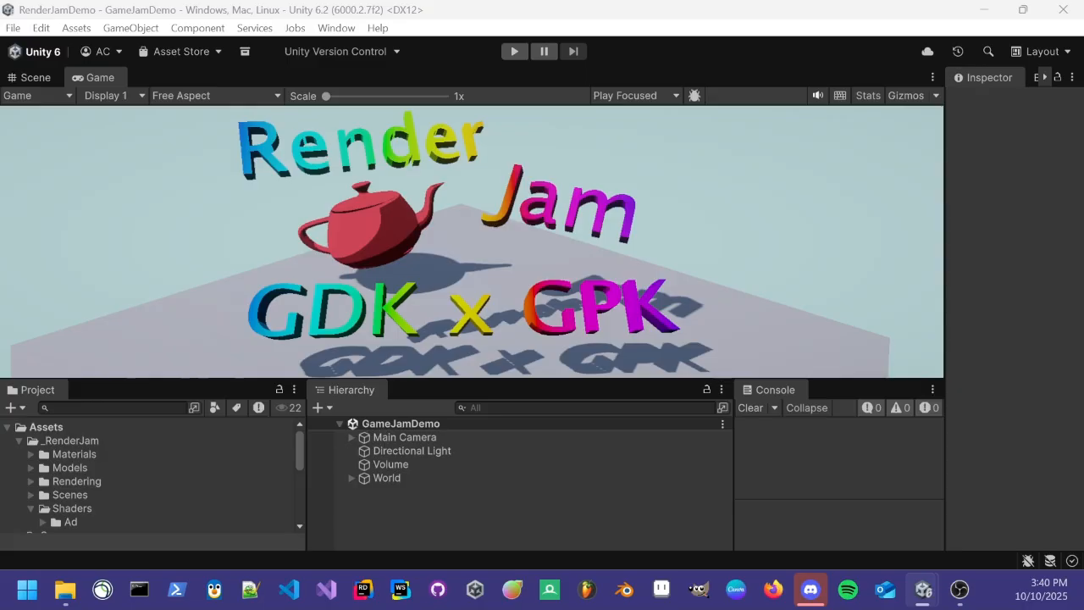
# Switch to the Renders_Unity6 editor, maximize its Game view and examine the CRT effect up close on the teapot.
pyautogui.moveTo(0, 254); pyautogui.dragTo(254, 1)
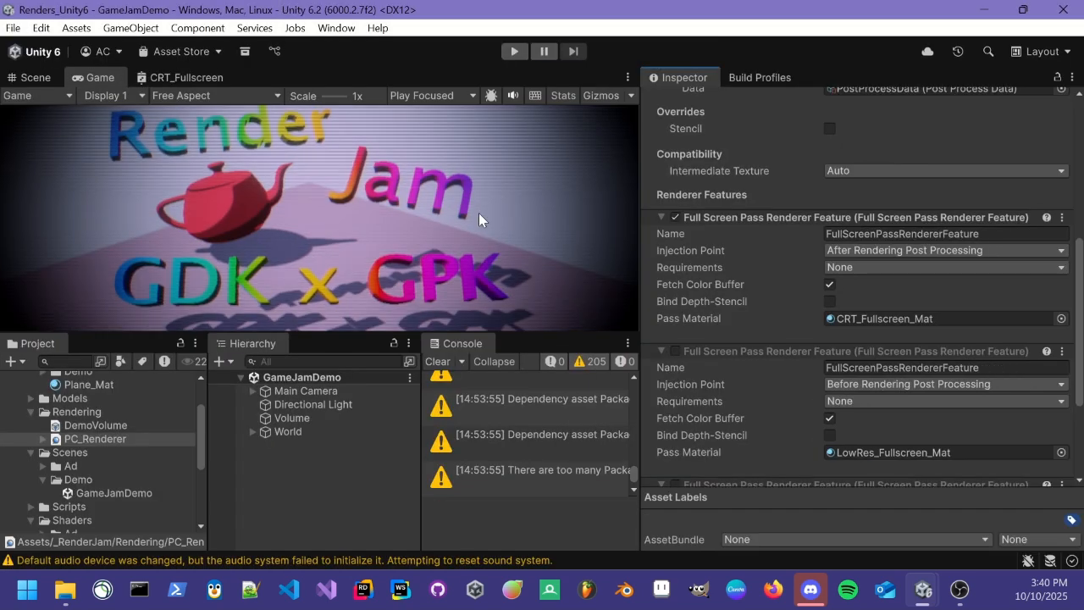
pyautogui.rightClick(96, 79)
pyautogui.click(93, 81)
pyautogui.doubleClick(92, 79)
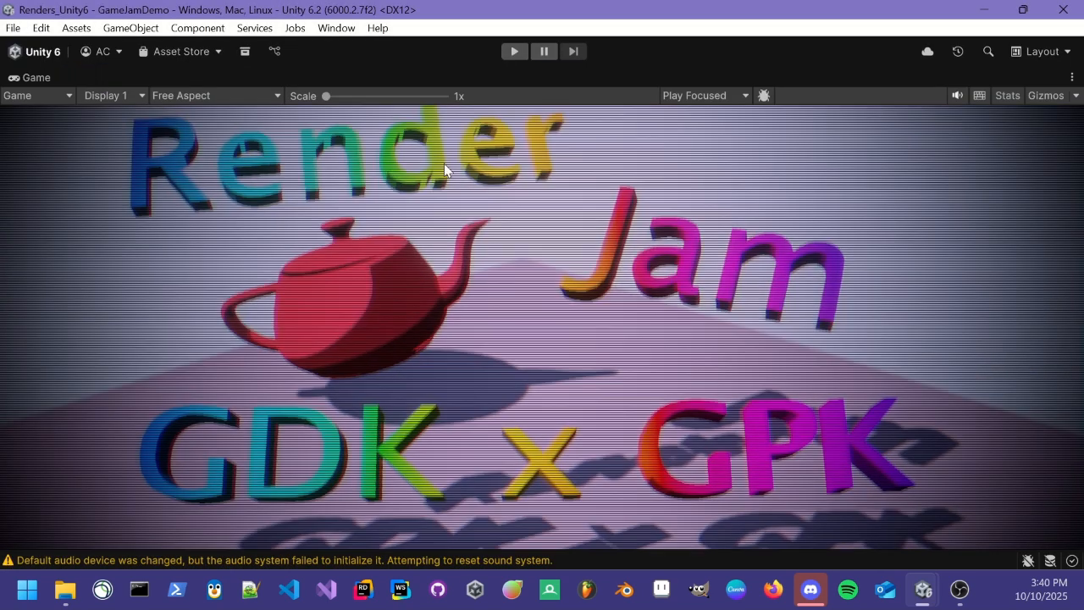
pyautogui.scroll(4, 403, 250)
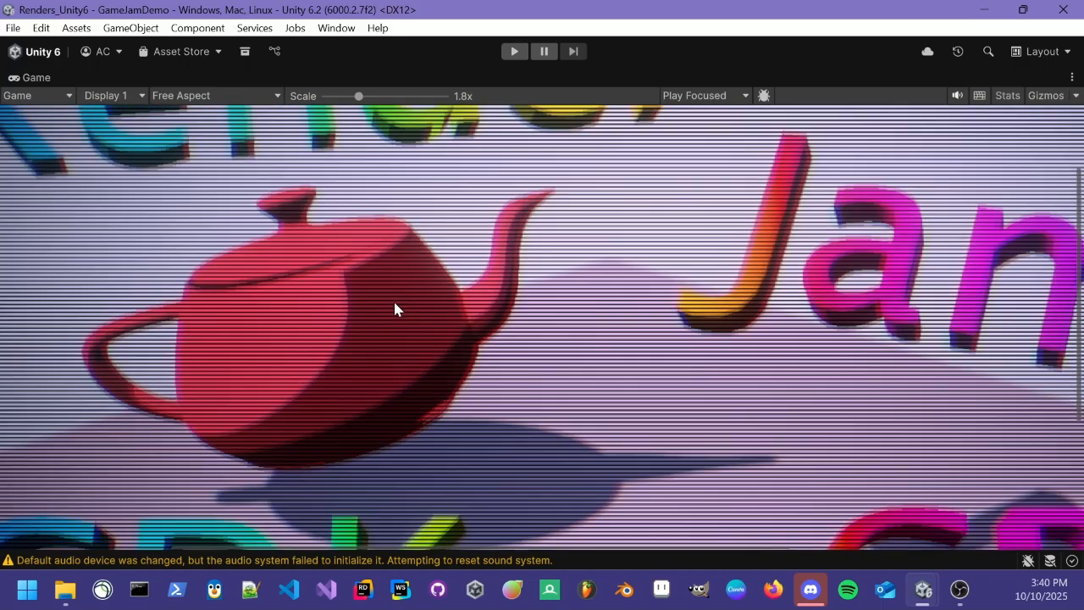
pyautogui.scroll(-4, 391, 305)
# Run the CRT-filtered demo scene in play mode and return to the RenderJamDemo editor.
pyautogui.click(513, 51)
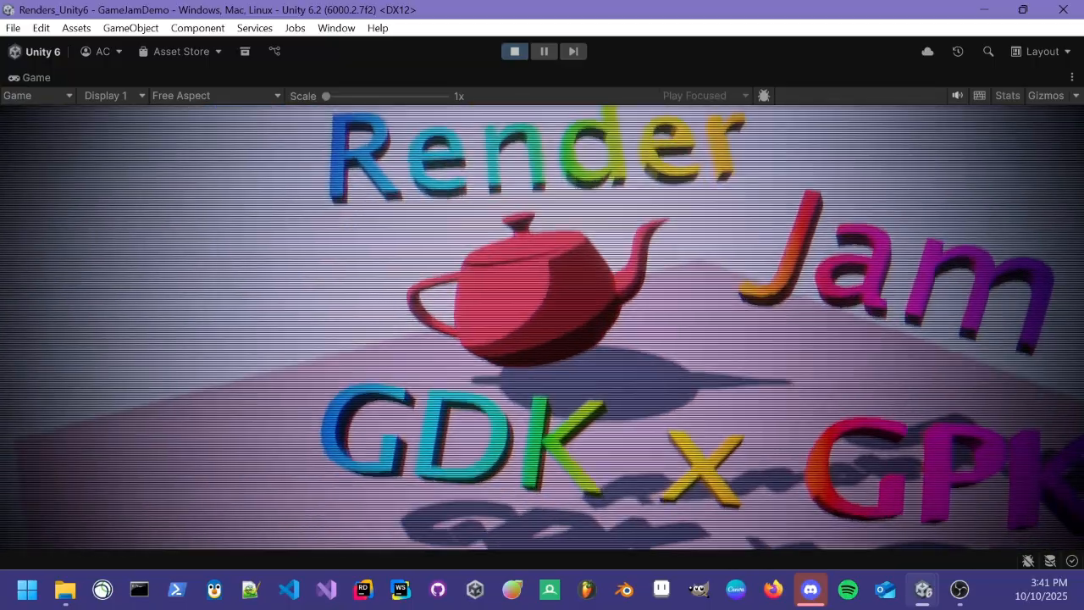
pyautogui.hotkey('ctrl', 'p')
pyautogui.hotkey('alt', 'Tab')
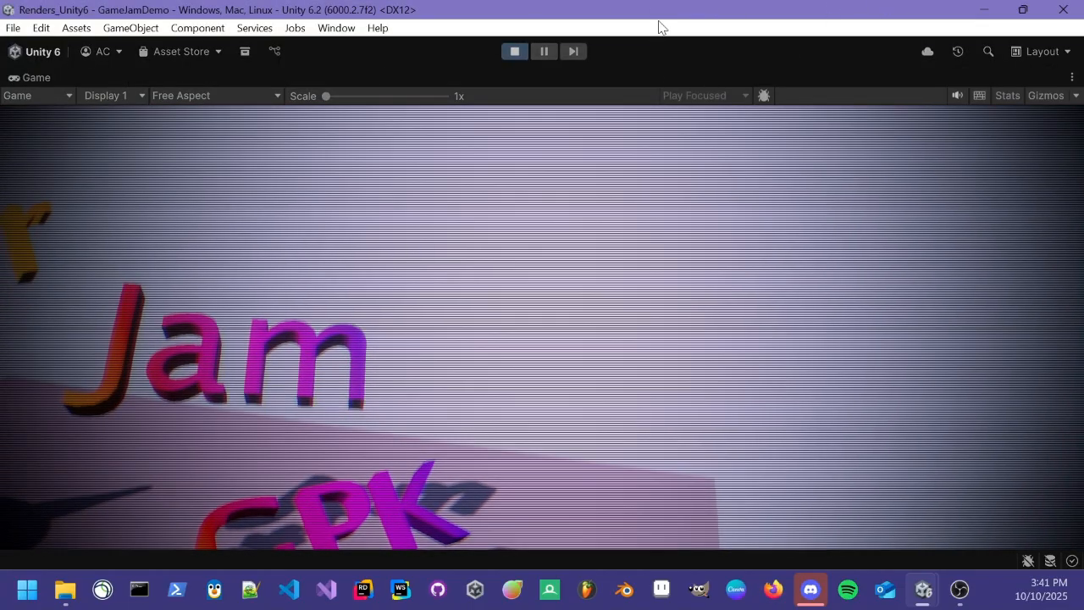
pyautogui.moveTo(661, 15); pyautogui.dragTo(0, 222)
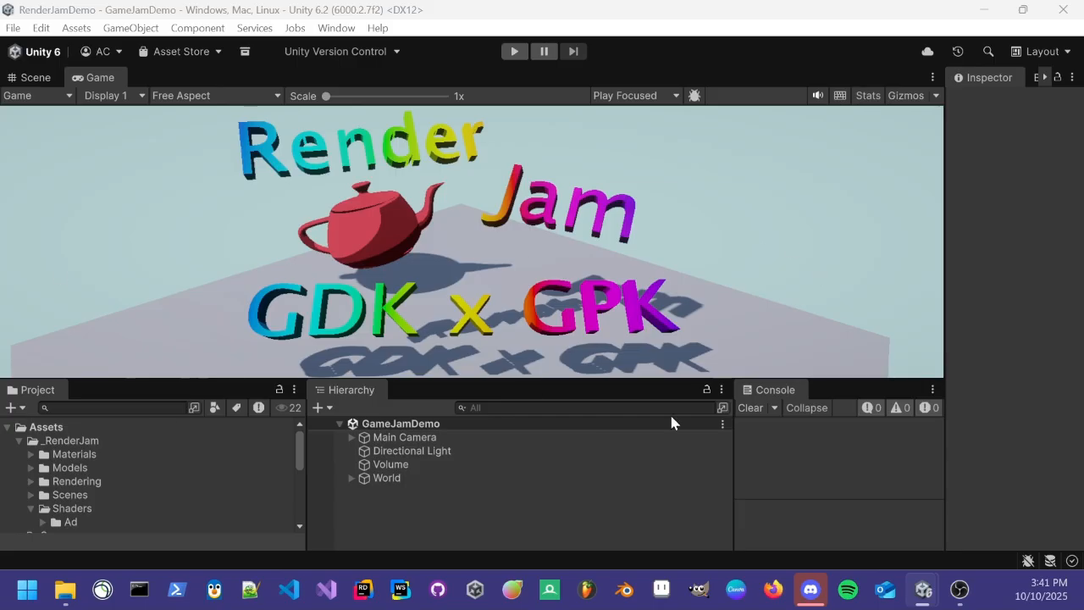
# Enlarge the Project and Hierarchy area and collapse the Settings and Scenes folders directly under Assets.
pyautogui.moveTo(91, 379); pyautogui.dragTo(108, 195)
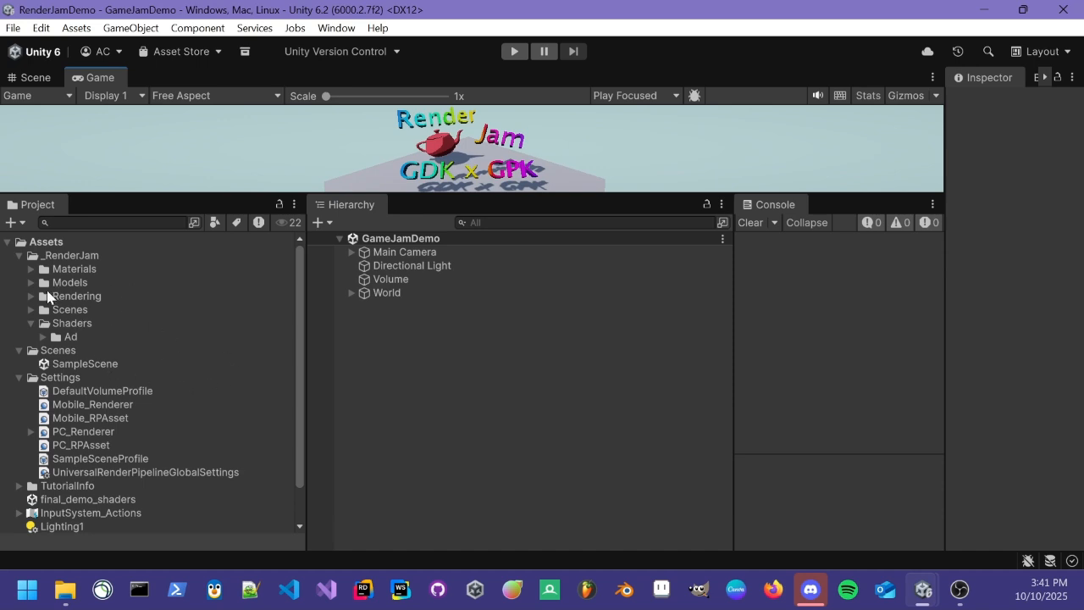
pyautogui.click(19, 378)
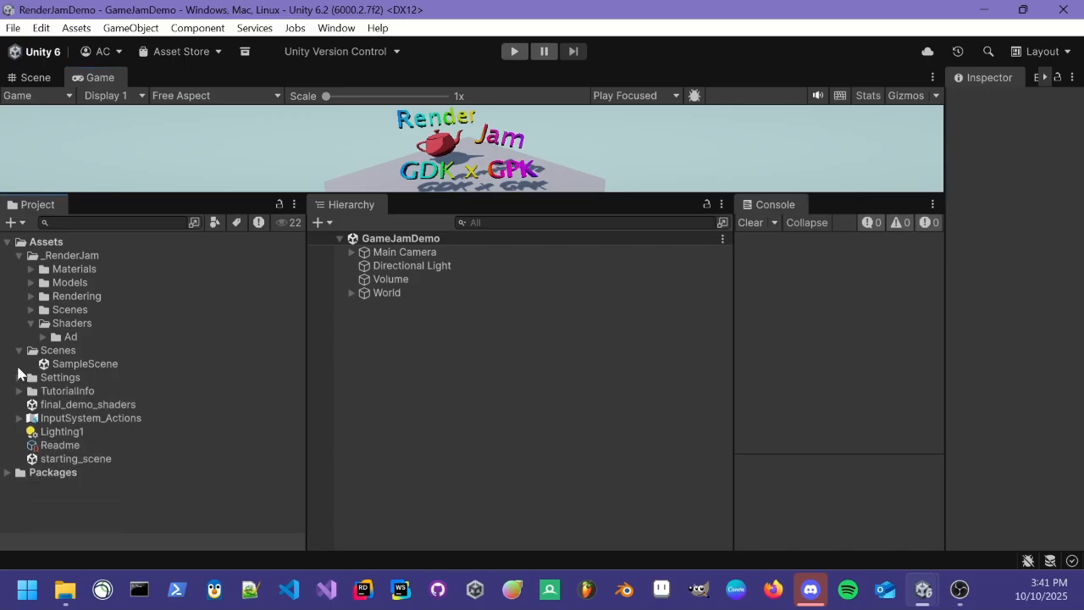
pyautogui.click(19, 351)
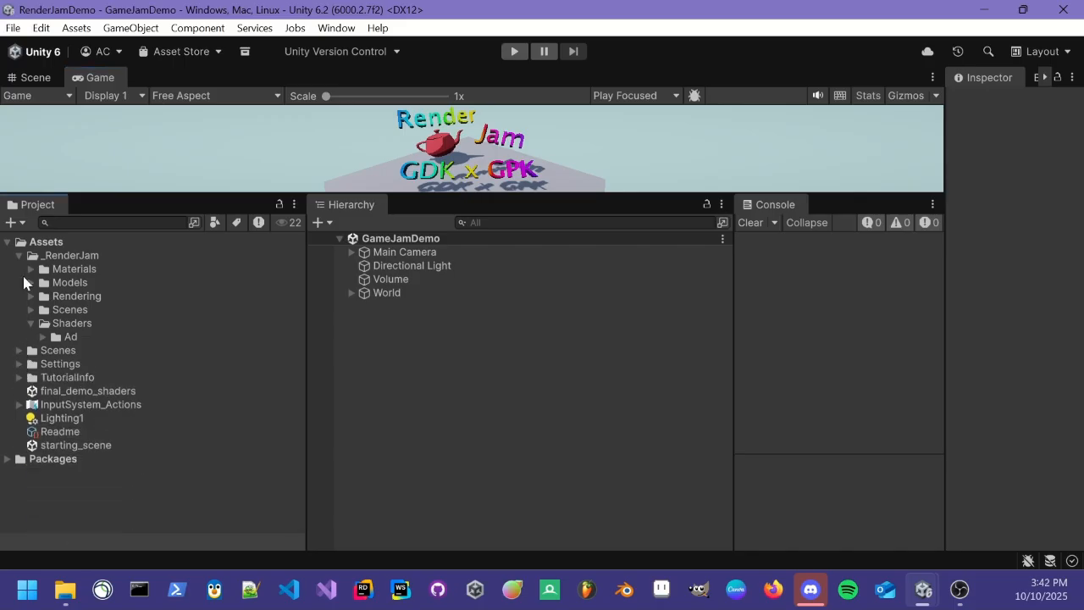
# Create a URP Fullscreen Shader Graph in the _RenderJam Shaders folder and name it Crt_Fullscreen.
pyautogui.click(98, 323)
pyautogui.rightClick(98, 323)
pyautogui.click(75, 330)
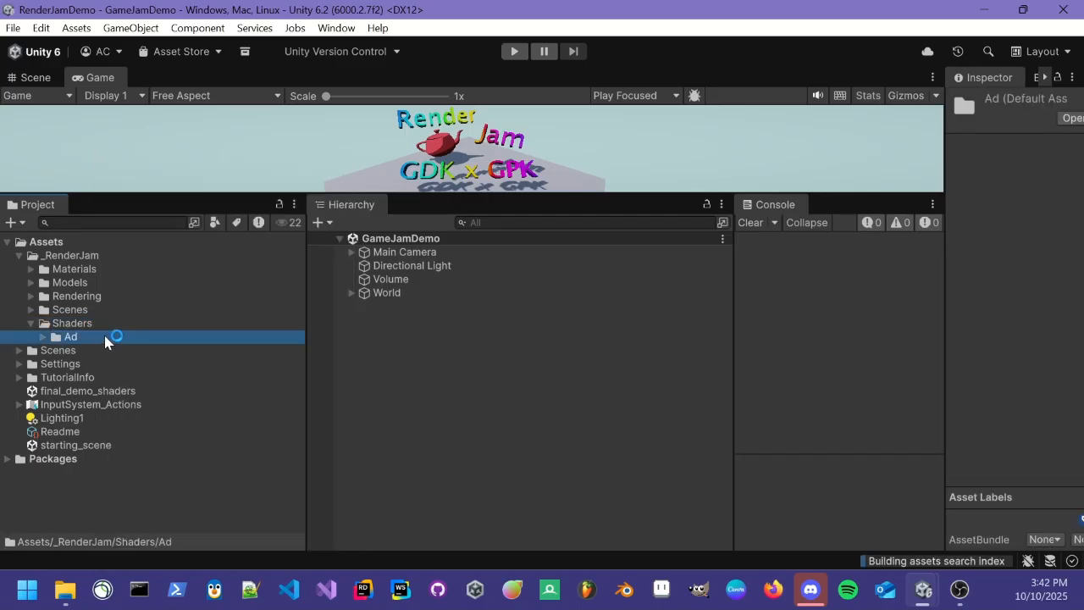
pyautogui.click(106, 325)
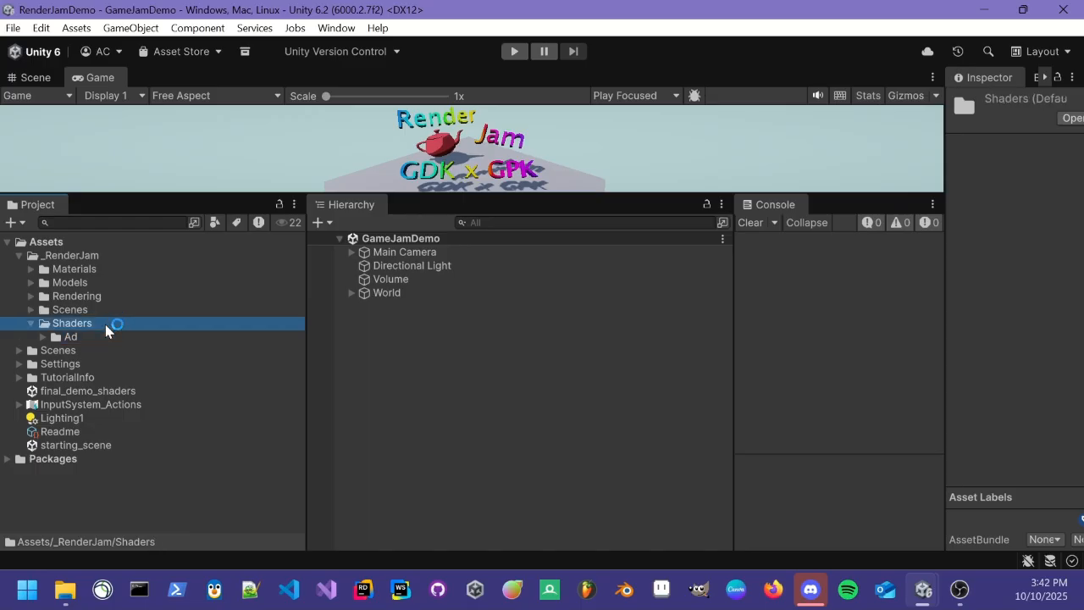
pyautogui.click(55, 337)
pyautogui.click(45, 336)
pyautogui.click(45, 336)
pyautogui.click(74, 323)
pyautogui.rightClick(80, 323)
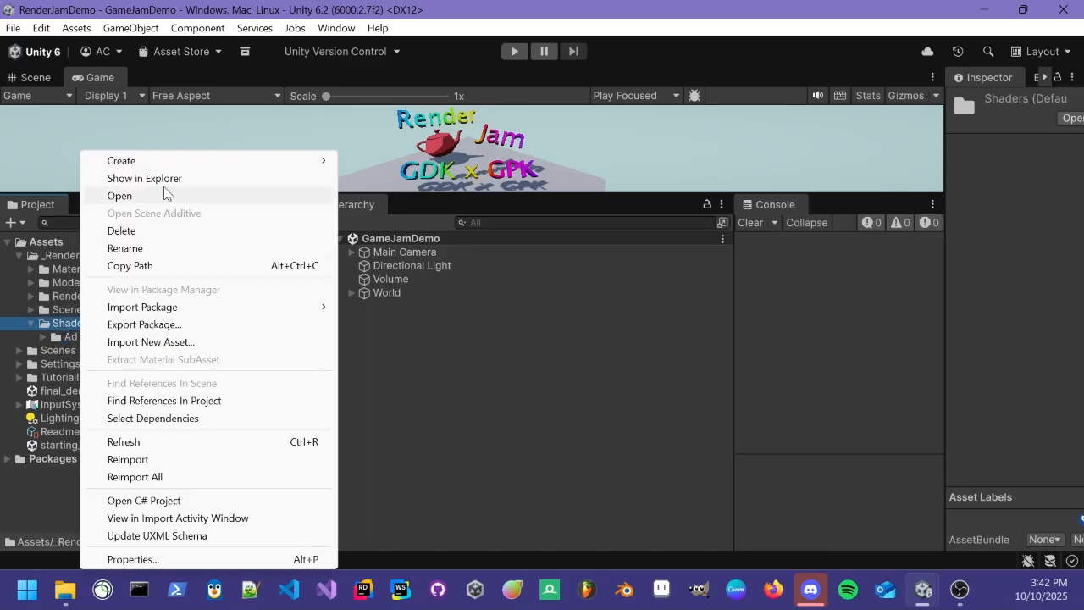
pyautogui.moveTo(176, 163)
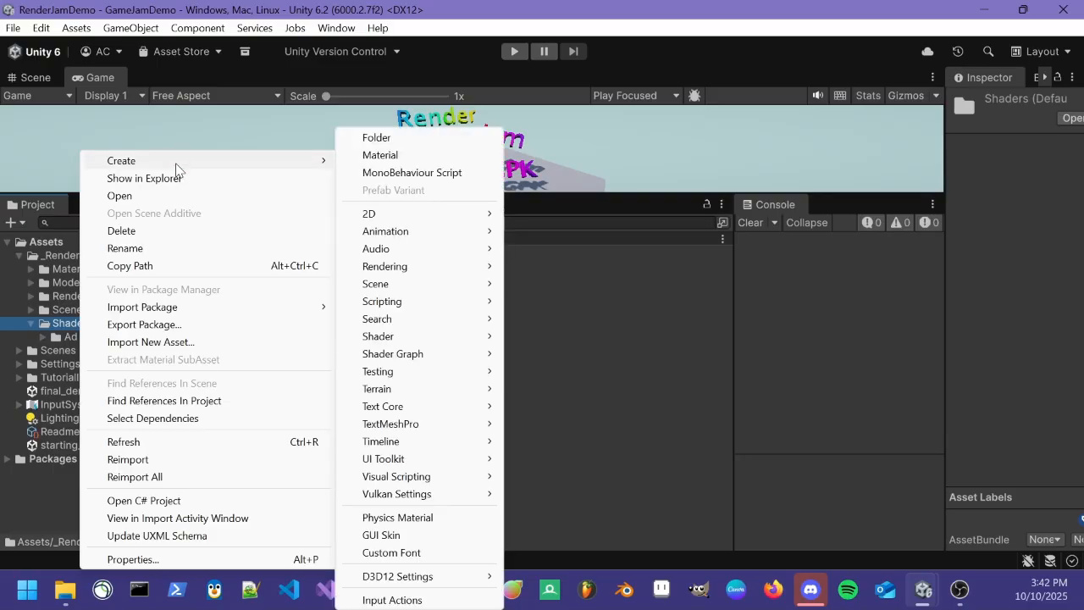
pyautogui.moveTo(404, 240)
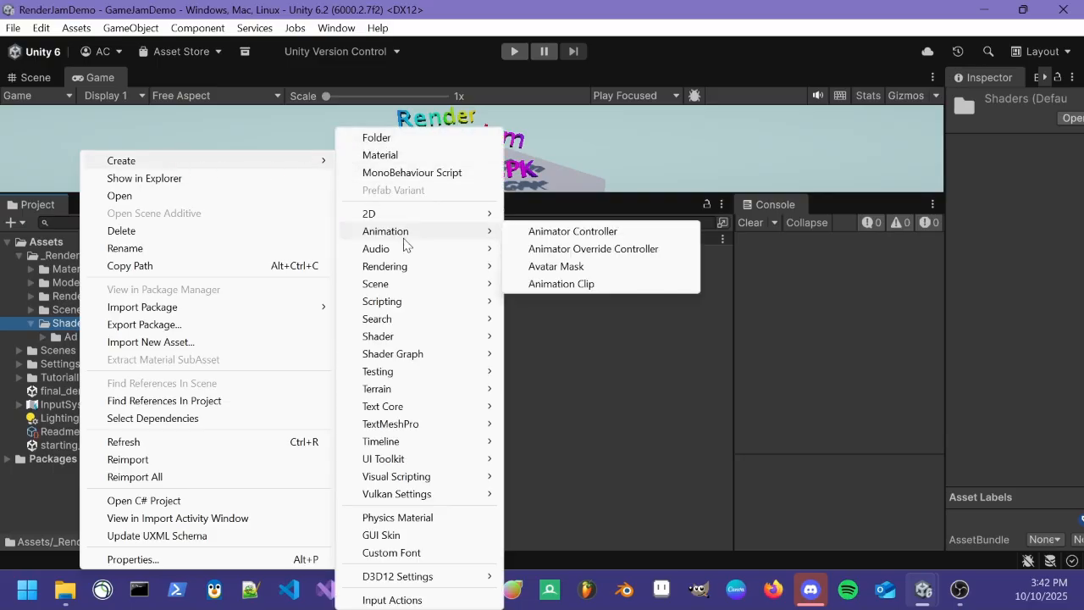
pyautogui.moveTo(428, 354)
pyautogui.moveTo(570, 359)
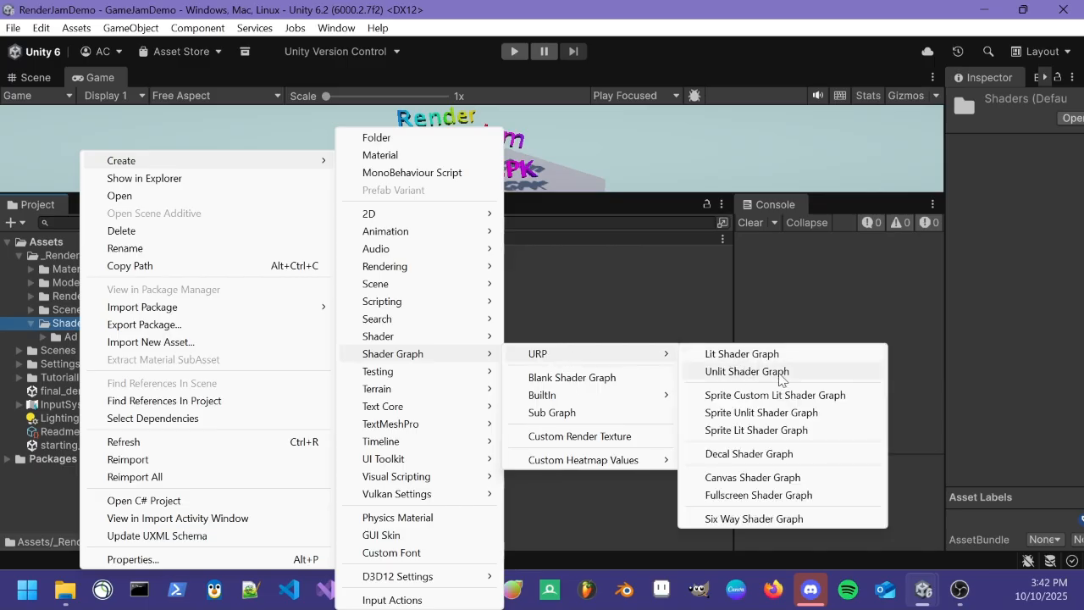
pyautogui.click(853, 501)
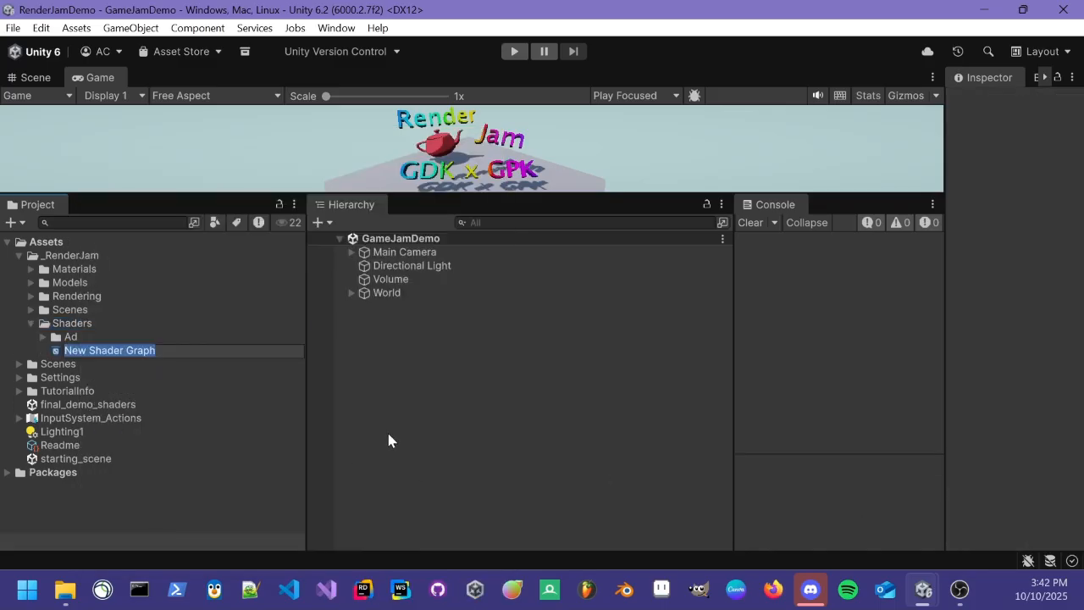
pyautogui.write('Crt_Fullscreen')
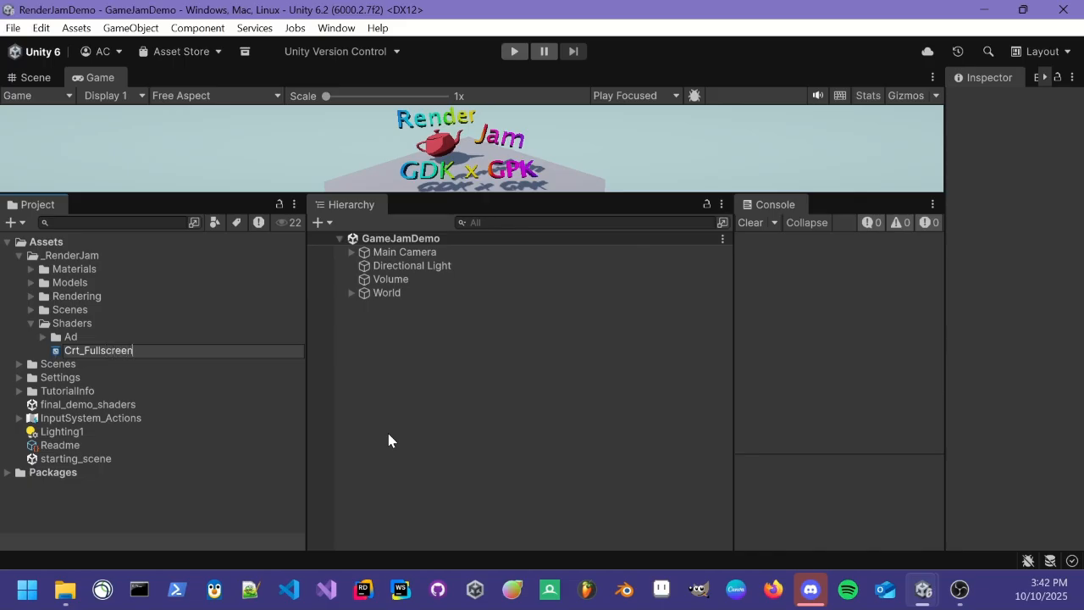
pyautogui.press('Return')
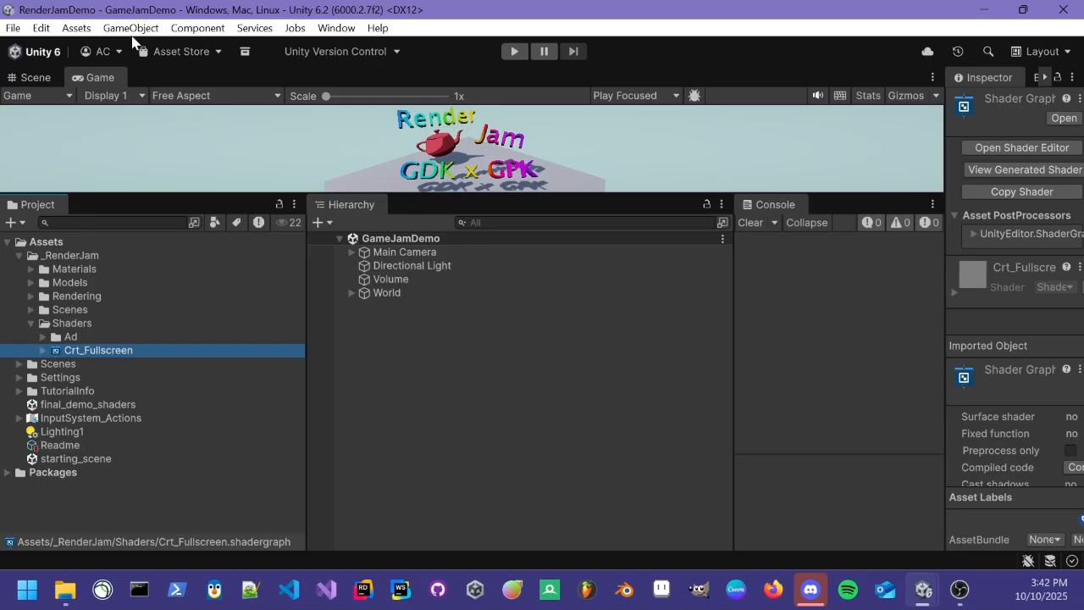
pyautogui.click(18, 28)
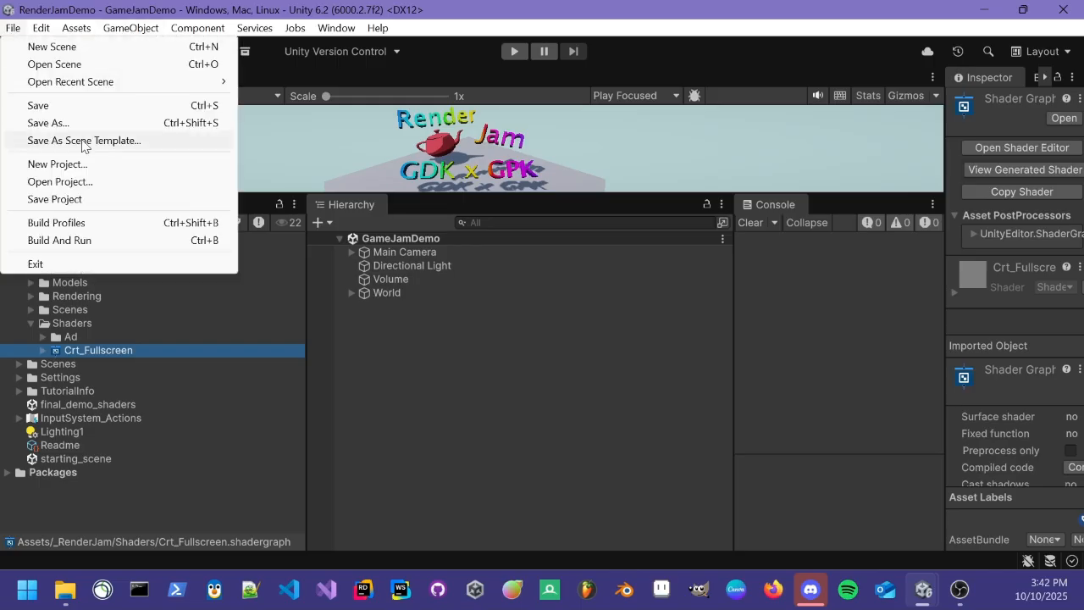
pyautogui.click(391, 313)
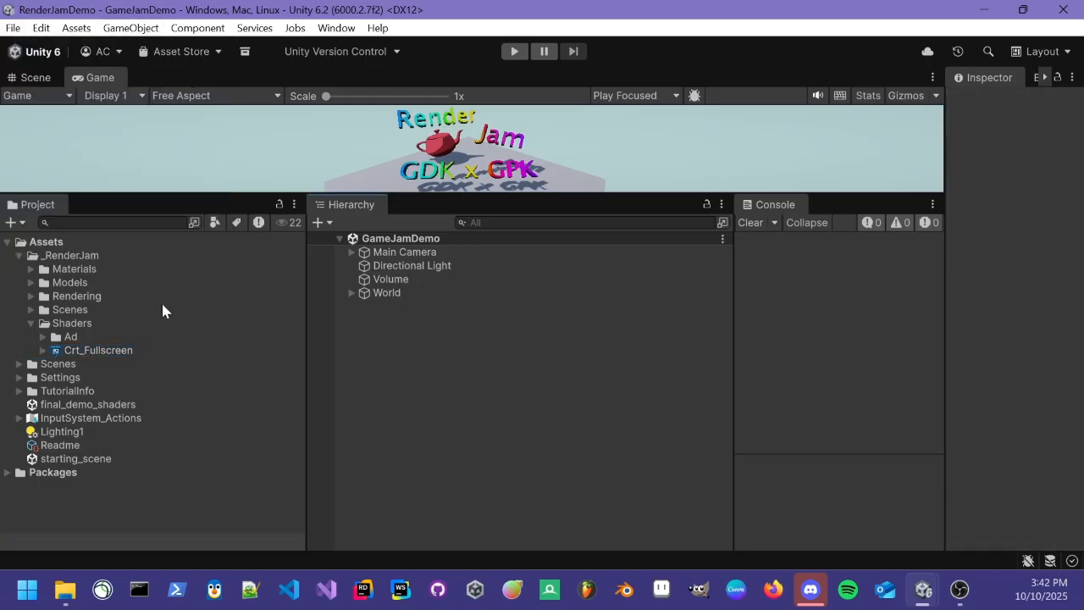
pyautogui.click(21, 223)
pyautogui.click(351, 292)
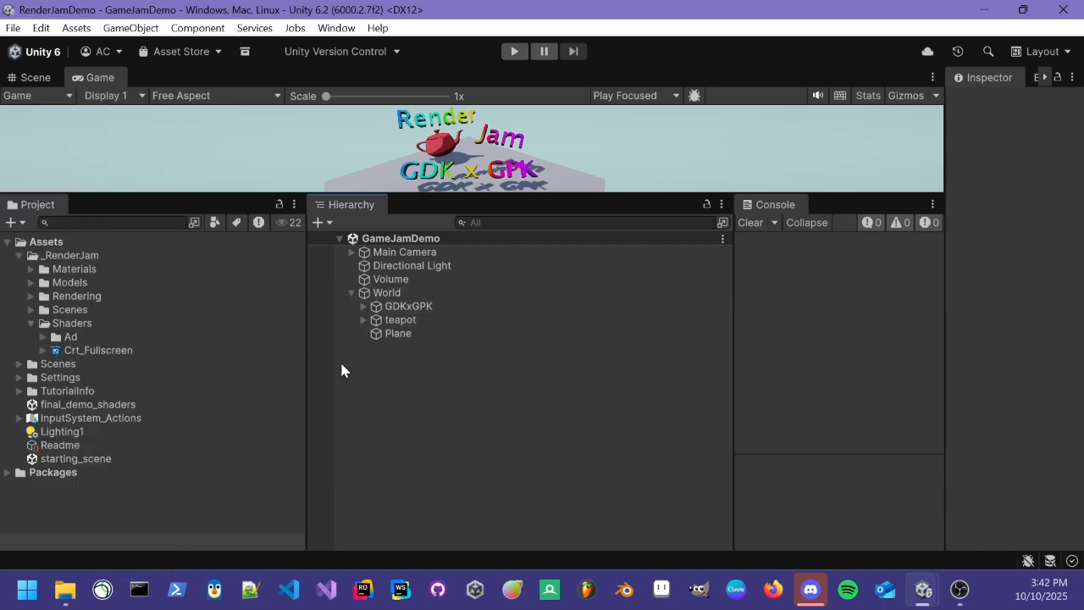
pyautogui.rightClick(78, 323)
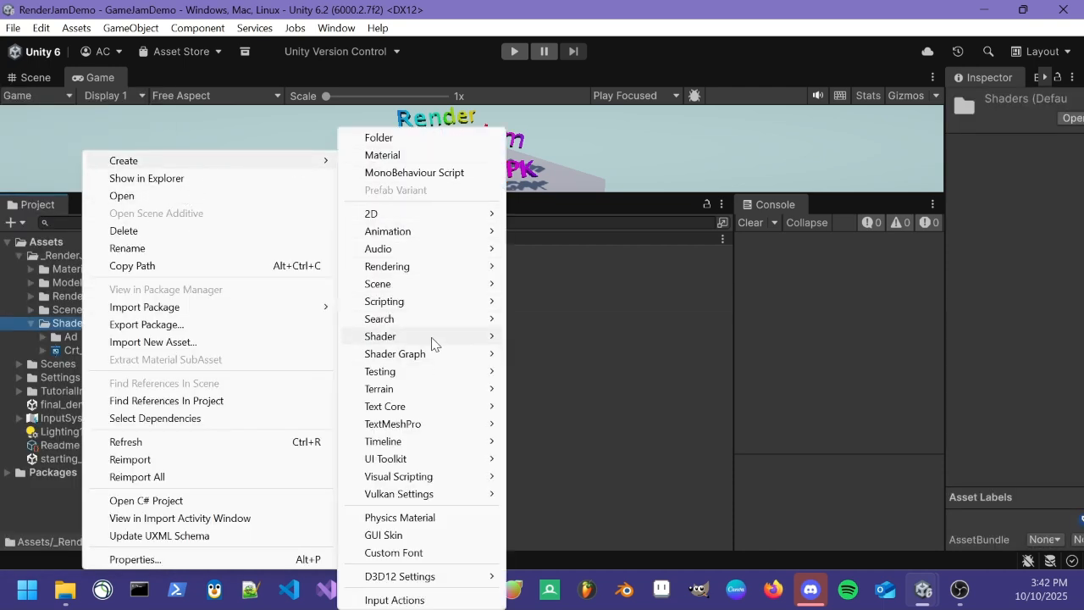
pyautogui.moveTo(403, 369)
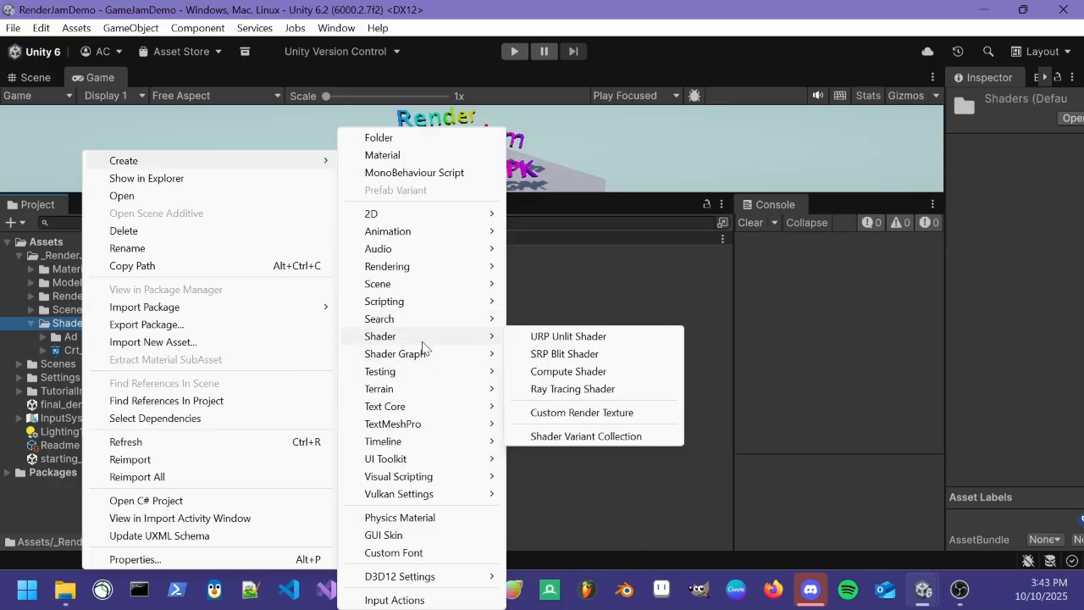
pyautogui.click(768, 410)
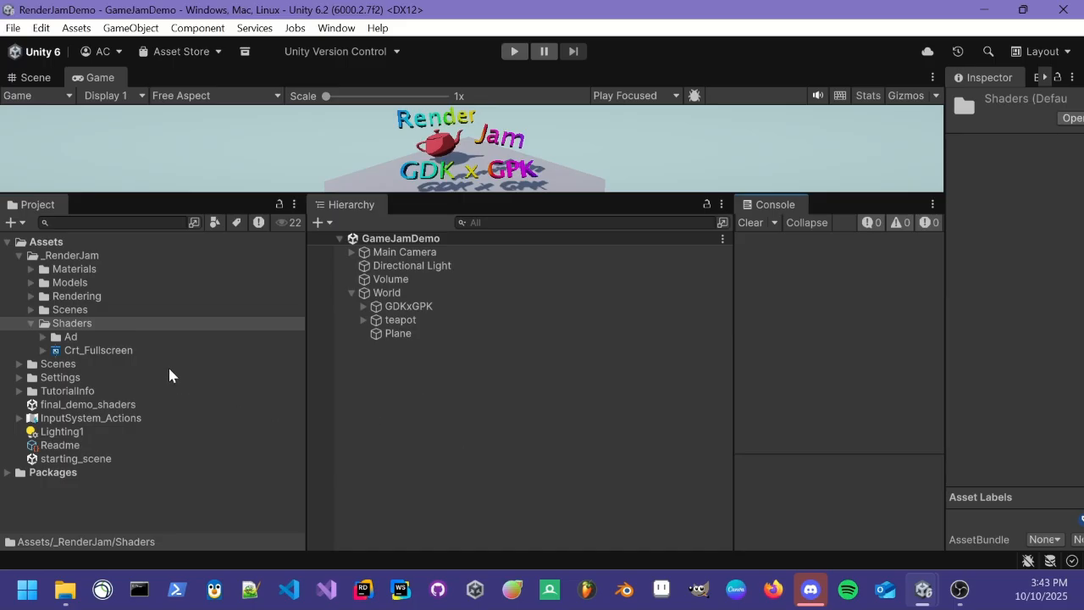
# Open the Crt_Fullscreen shader graph for editing and maximize its graph window.
pyautogui.click(114, 351)
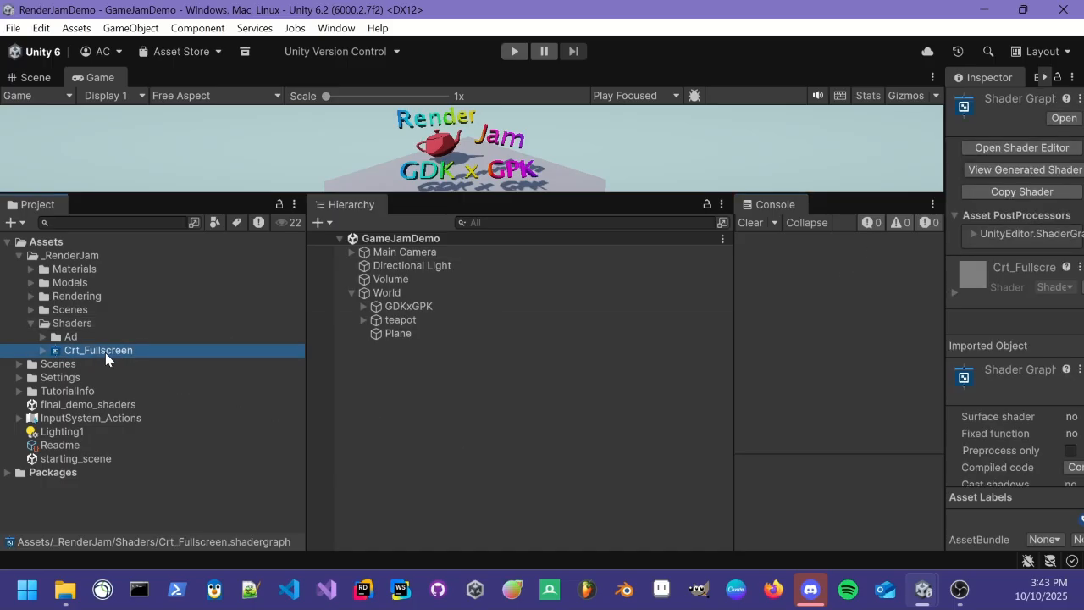
pyautogui.doubleClick(194, 346)
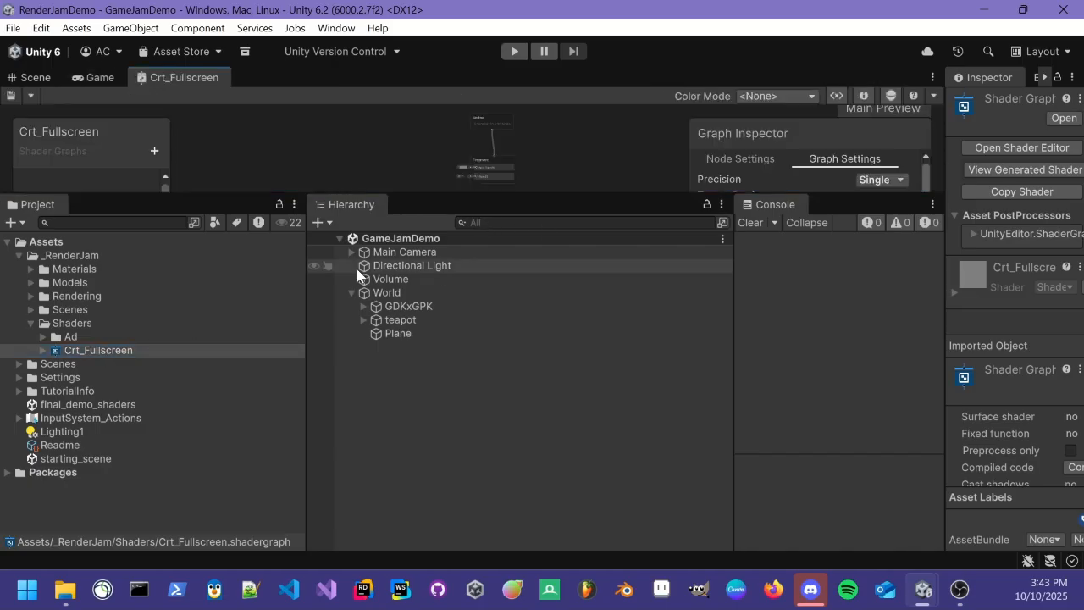
pyautogui.doubleClick(186, 78)
# Examine the Vertex and Fragment blocks of the Crt_Fullscreen graph, including the Base Color and Alpha inputs.
pyautogui.moveTo(513, 333); pyautogui.dragTo(577, 397, button='middle')
pyautogui.scroll(13, 498, 261)
pyautogui.scroll(-5, 551, 335)
pyautogui.moveTo(518, 310); pyautogui.dragTo(364, 241, button='middle')
pyautogui.scroll(-1, 401, 256)
pyautogui.scroll(4, 527, 326)
pyautogui.scroll(-3, 493, 281)
pyautogui.scroll(5, 450, 339)
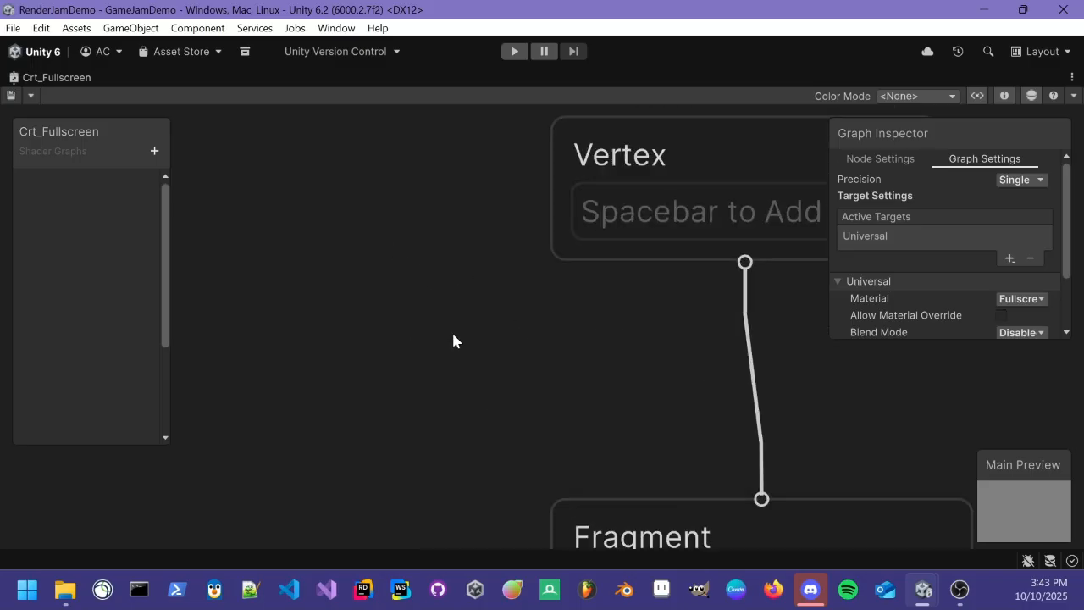
pyautogui.scroll(-2, 457, 340)
pyautogui.scroll(-5, 368, 263)
pyautogui.scroll(3, 353, 263)
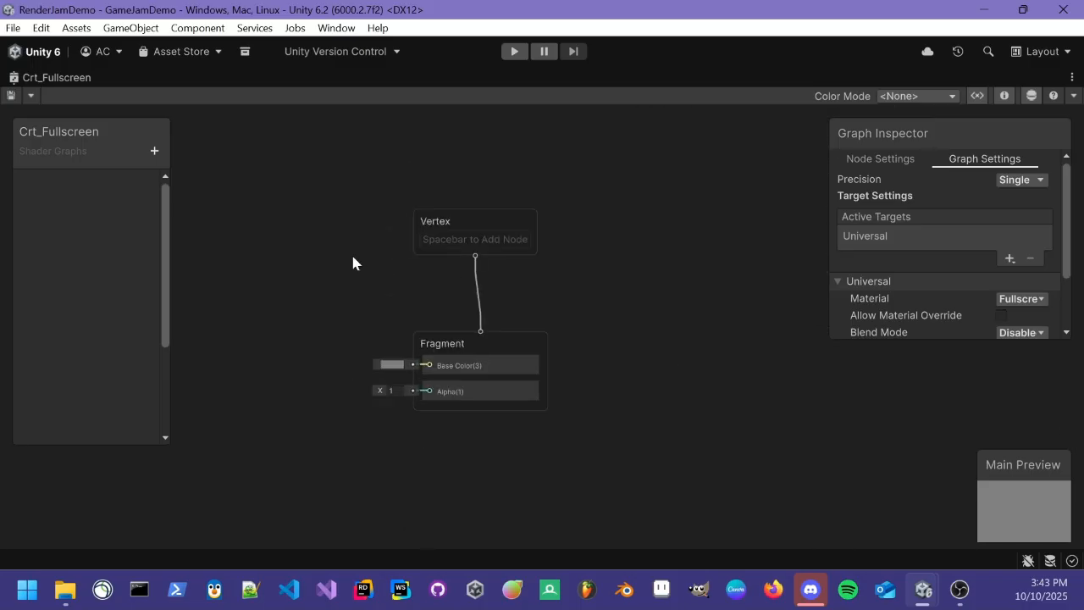
pyautogui.scroll(5, 458, 342)
pyautogui.scroll(-3, 416, 316)
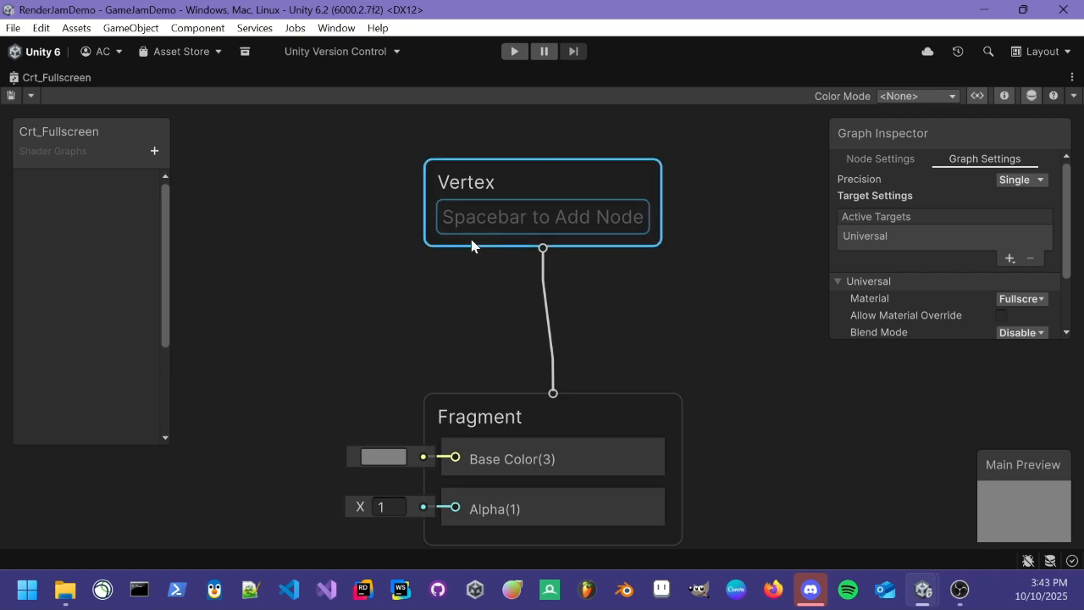
pyautogui.moveTo(351, 274); pyautogui.dragTo(395, 278, button='middle')
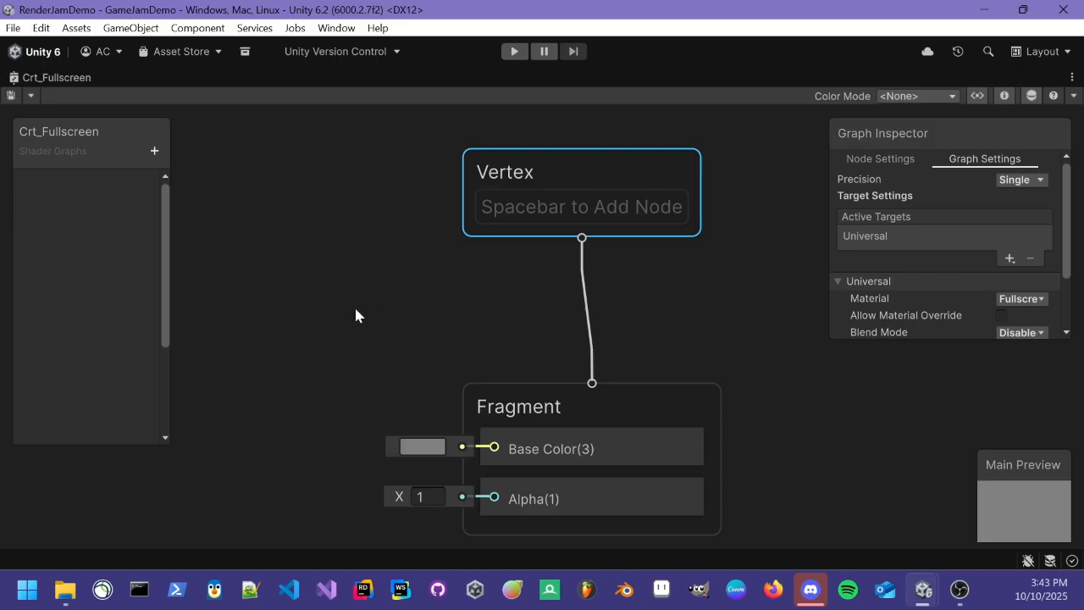
pyautogui.scroll(-1, 360, 301)
pyautogui.scroll(3, 534, 423)
pyautogui.scroll(-3, 370, 279)
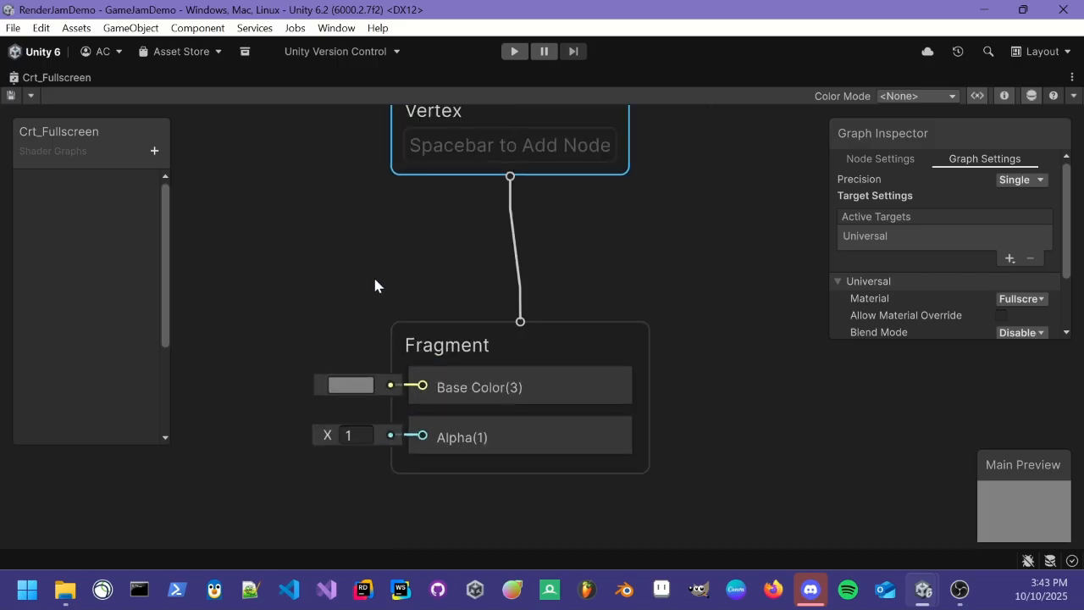
pyautogui.scroll(3, 496, 411)
pyautogui.scroll(-3, 474, 364)
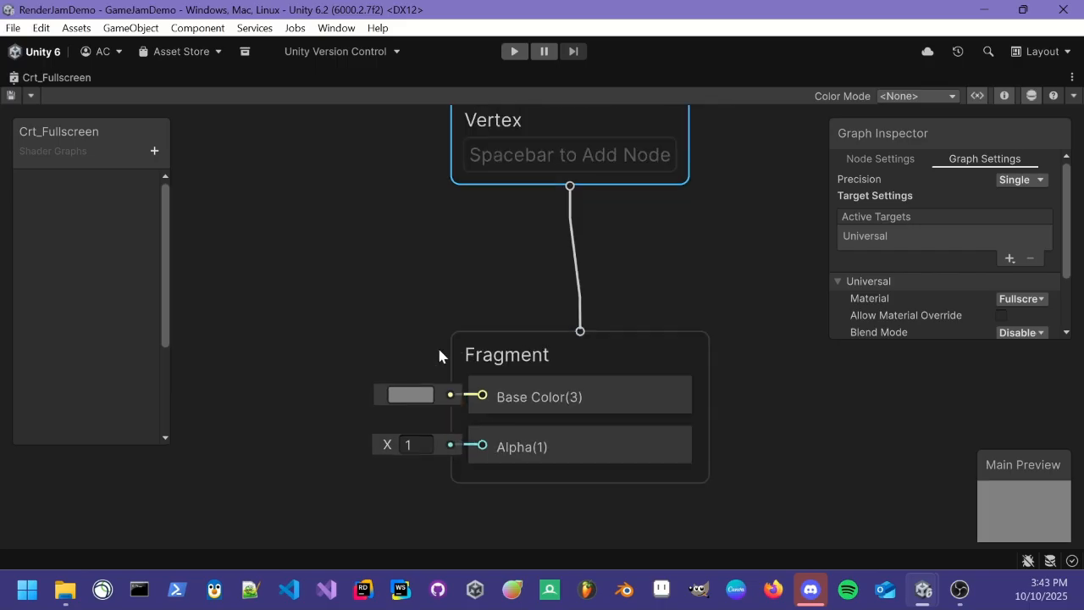
pyautogui.scroll(-1, 440, 322)
pyautogui.moveTo(440, 314); pyautogui.dragTo(458, 347, button='middle')
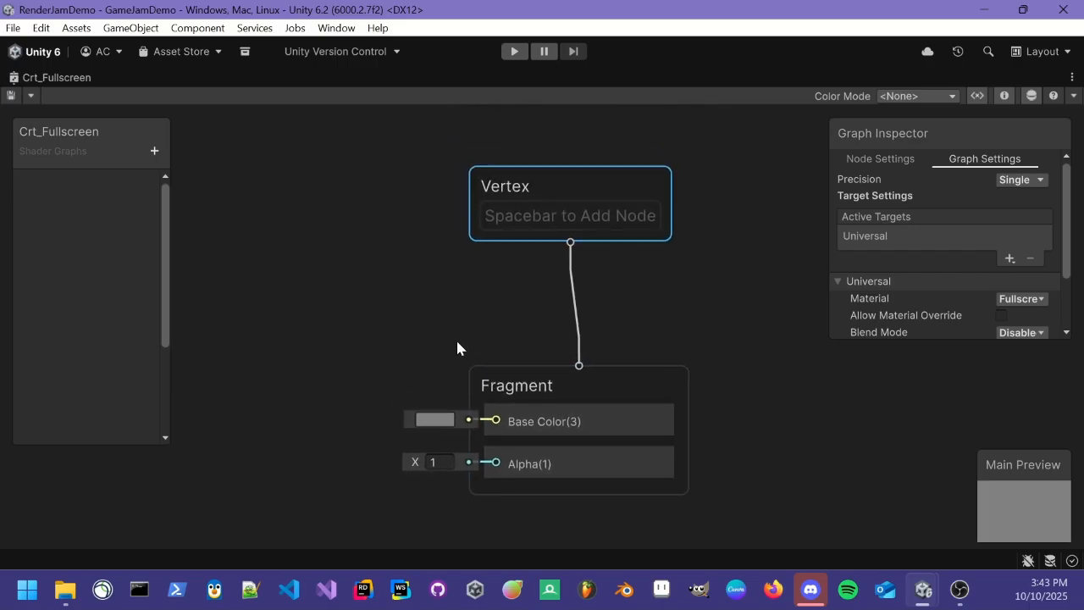
pyautogui.scroll(3, 555, 428)
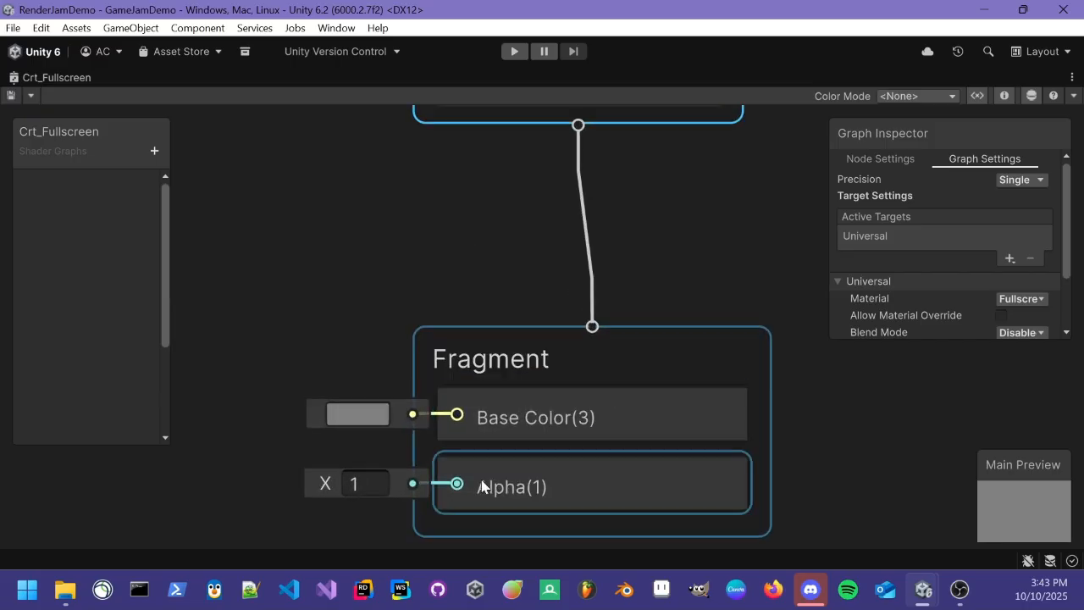
pyautogui.scroll(1, 512, 453)
pyautogui.scroll(-3, 435, 310)
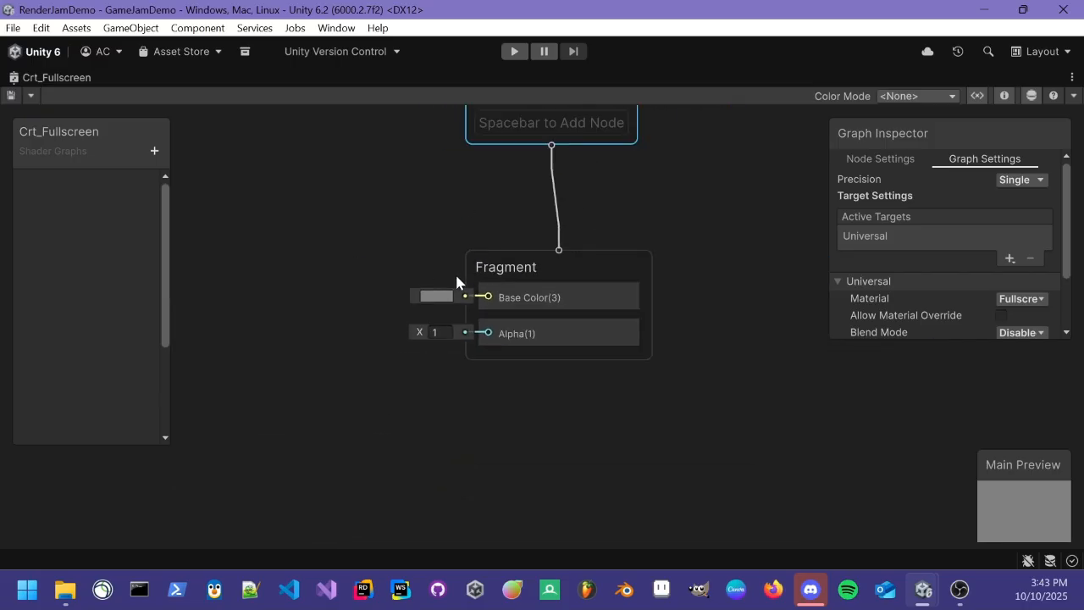
pyautogui.scroll(3, 461, 282)
pyautogui.scroll(2, 533, 347)
pyautogui.scroll(-1, 518, 345)
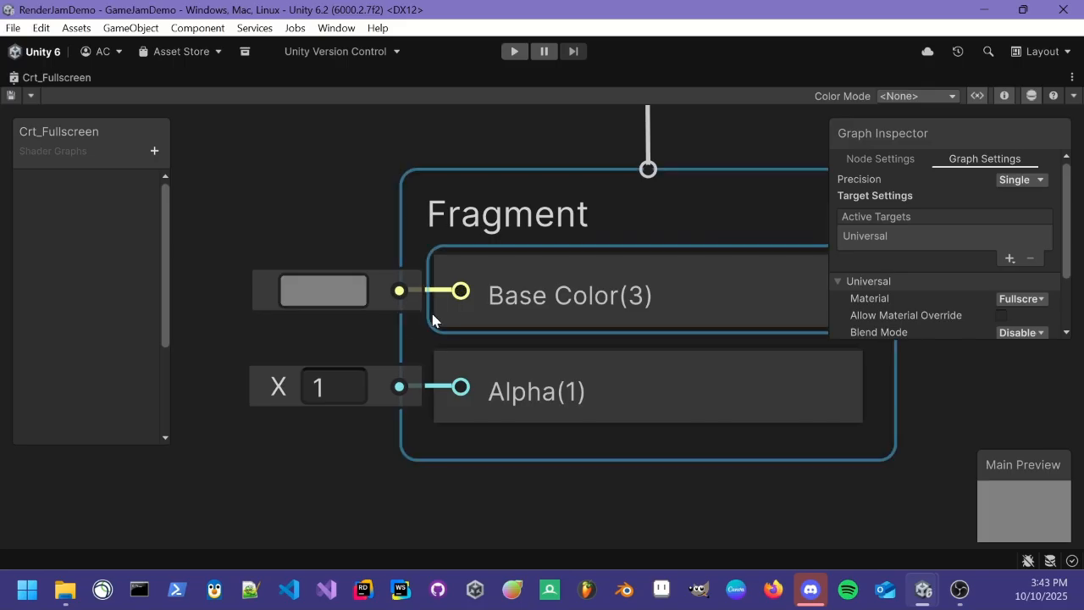
pyautogui.scroll(-4, 658, 444)
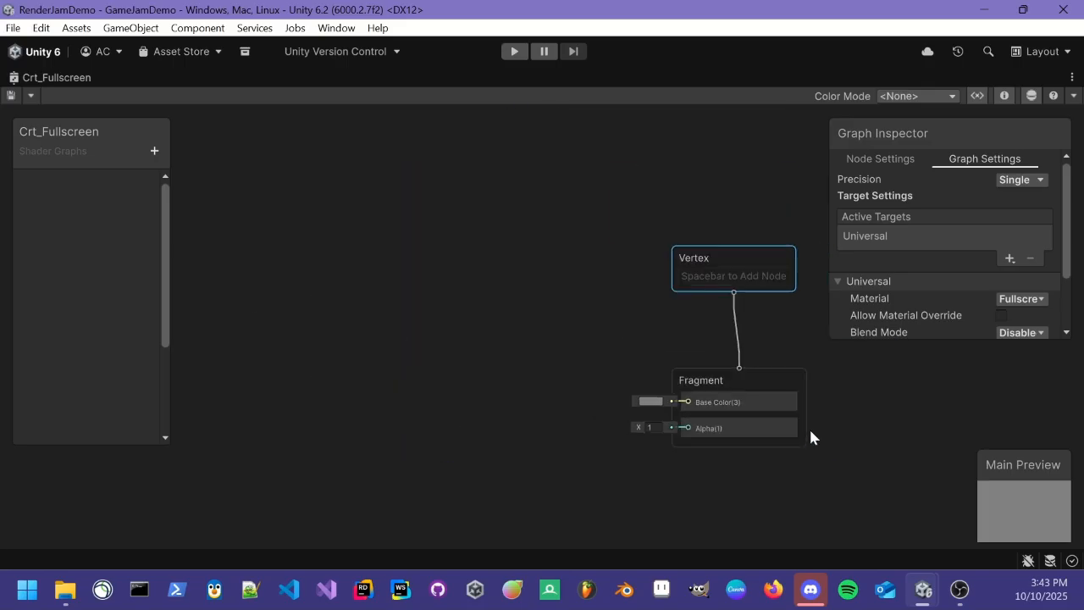
pyautogui.scroll(4, 809, 427)
pyautogui.scroll(-4, 677, 398)
pyautogui.scroll(1, 496, 338)
pyautogui.scroll(1, 531, 370)
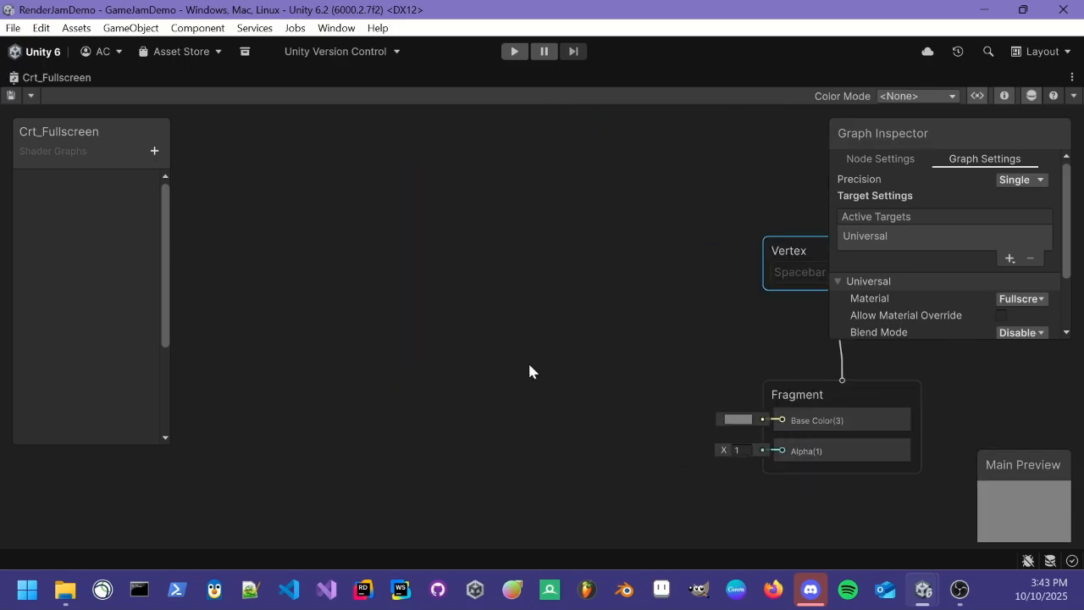
pyautogui.scroll(-1, 523, 360)
pyautogui.moveTo(668, 289); pyautogui.dragTo(562, 274, button='middle')
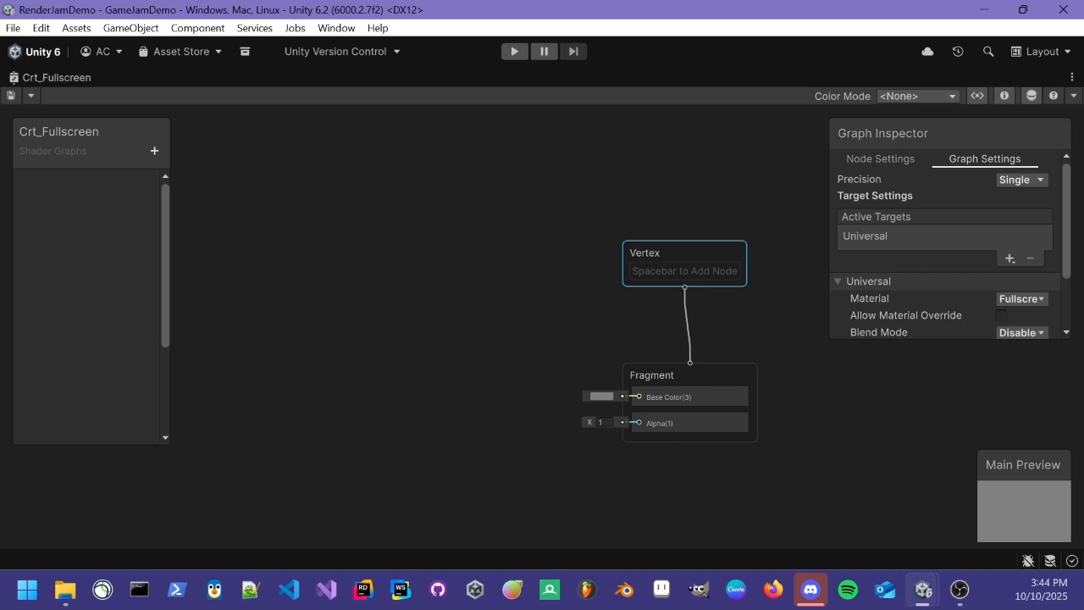
pyautogui.scroll(-1, 406, 334)
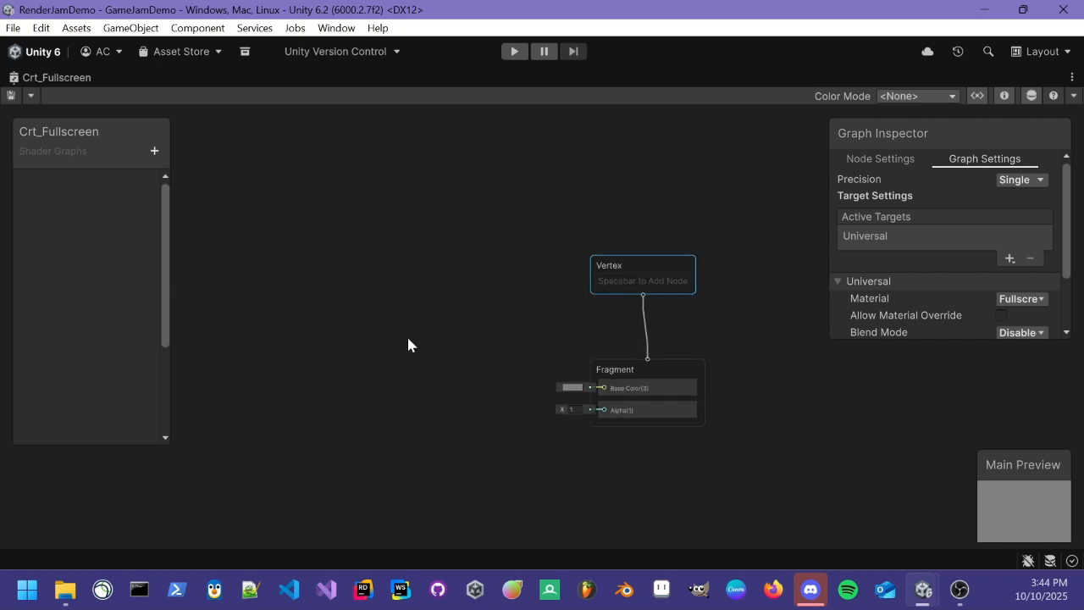
pyautogui.scroll(2, 410, 326)
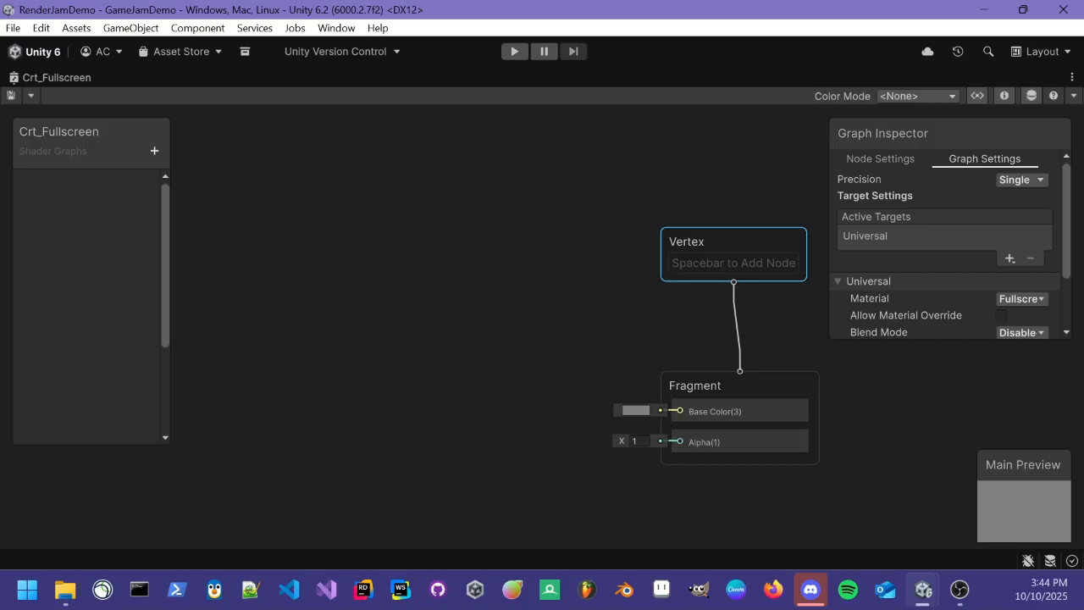
pyautogui.scroll(-4, 682, 215)
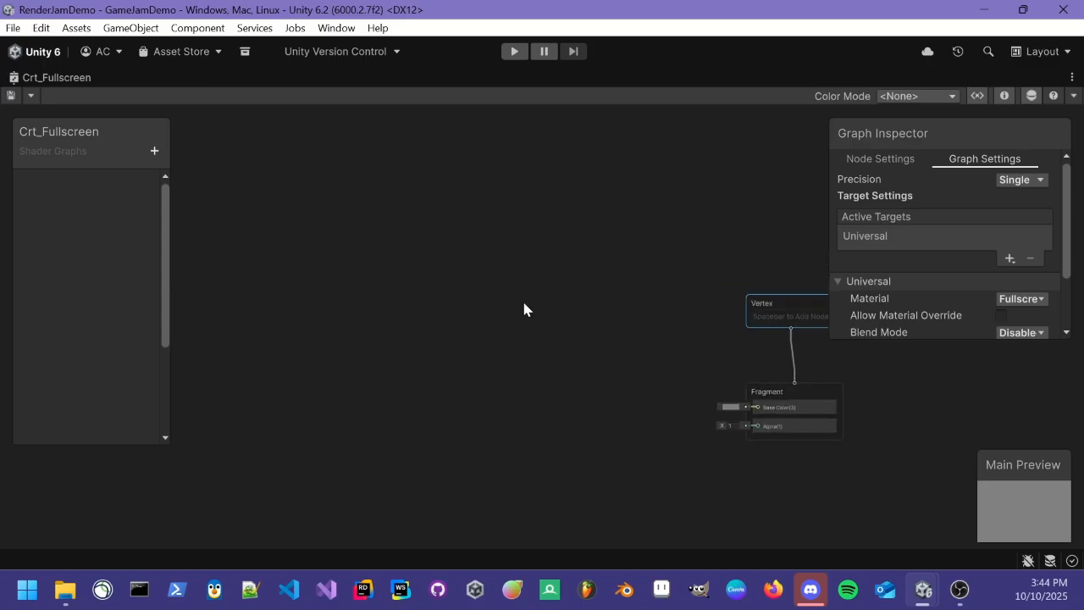
pyautogui.moveTo(492, 284); pyautogui.dragTo(477, 235, button='middle')
pyautogui.scroll(5, 632, 355)
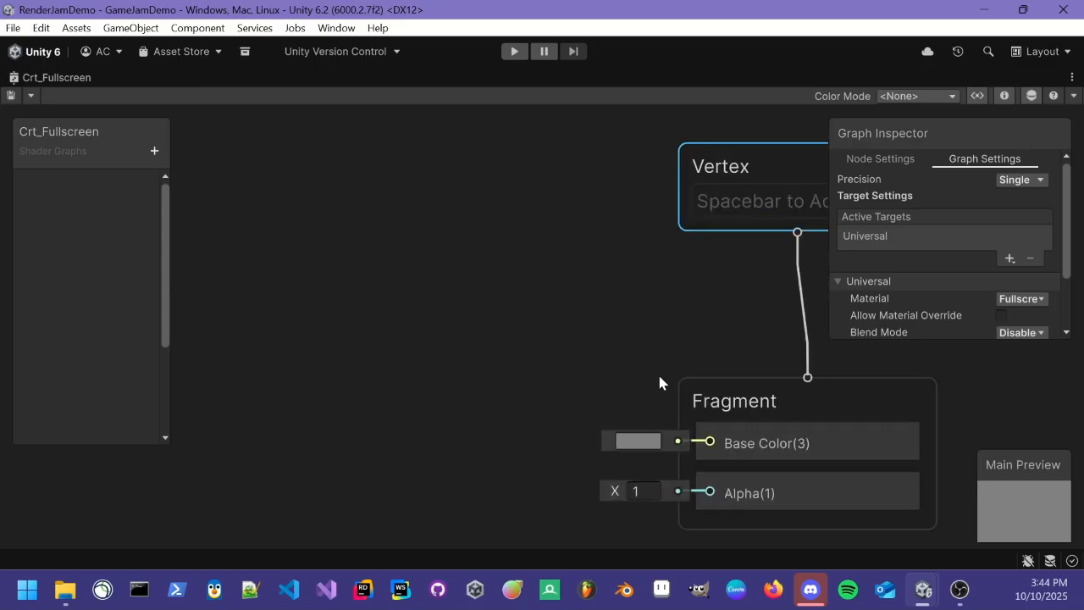
pyautogui.scroll(-4, 556, 365)
pyautogui.moveTo(398, 298); pyautogui.dragTo(568, 351, button='middle')
pyautogui.scroll(-1, 568, 350)
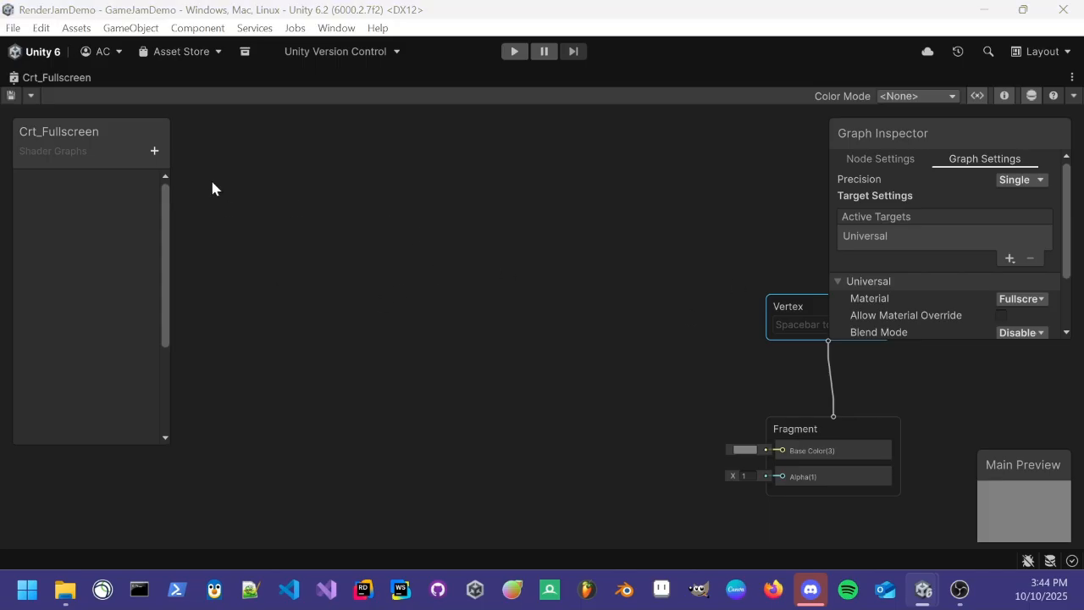
# Add a Float property named BlurOffset to the Crt_Fullscreen graph.
pyautogui.click(154, 151)
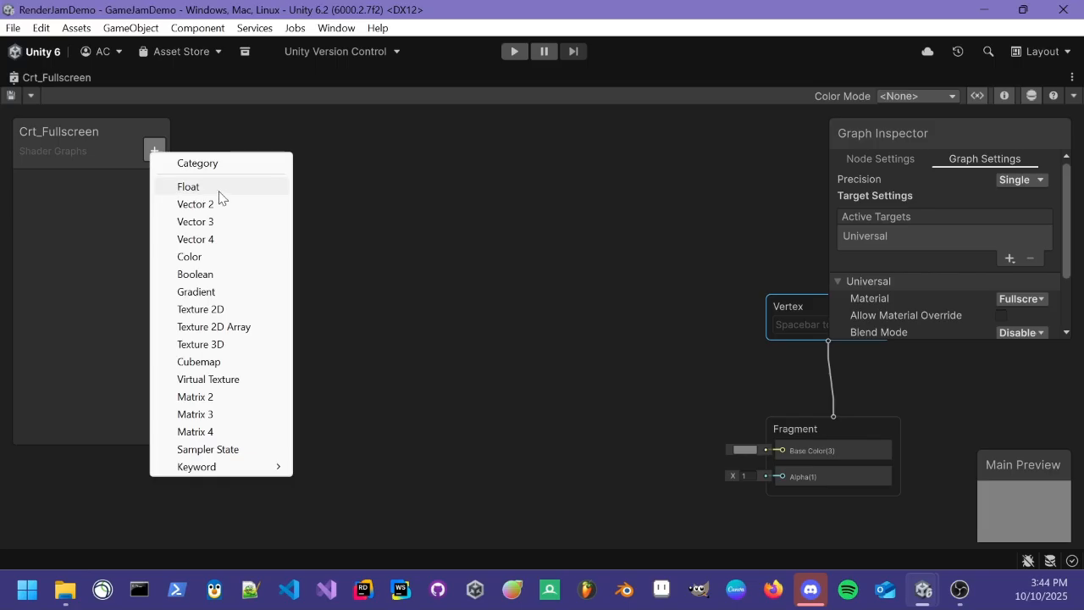
pyautogui.click(76, 265)
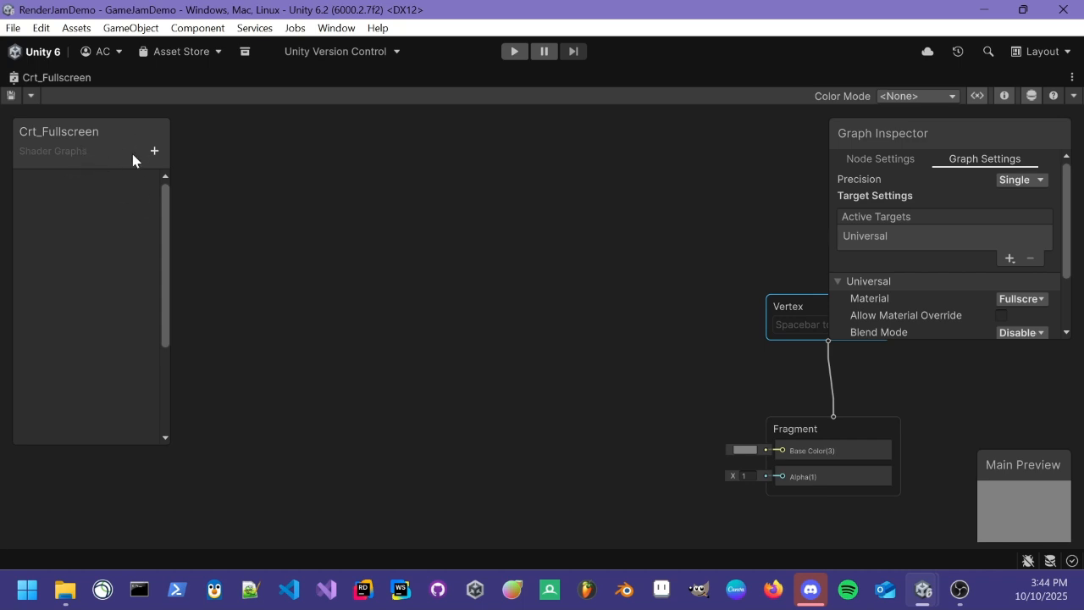
pyautogui.click(154, 150)
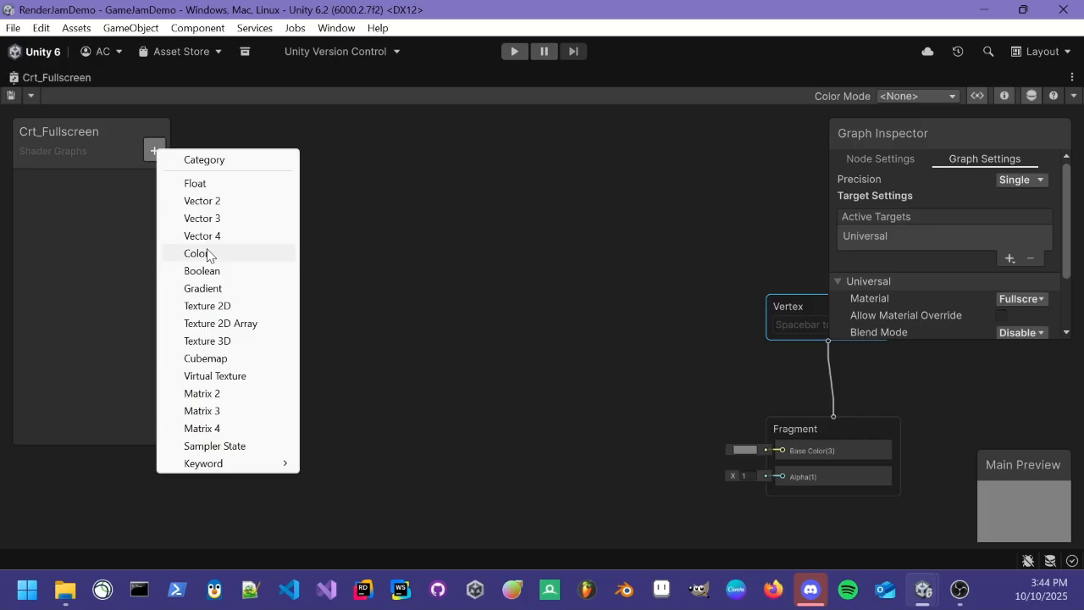
pyautogui.click(214, 187)
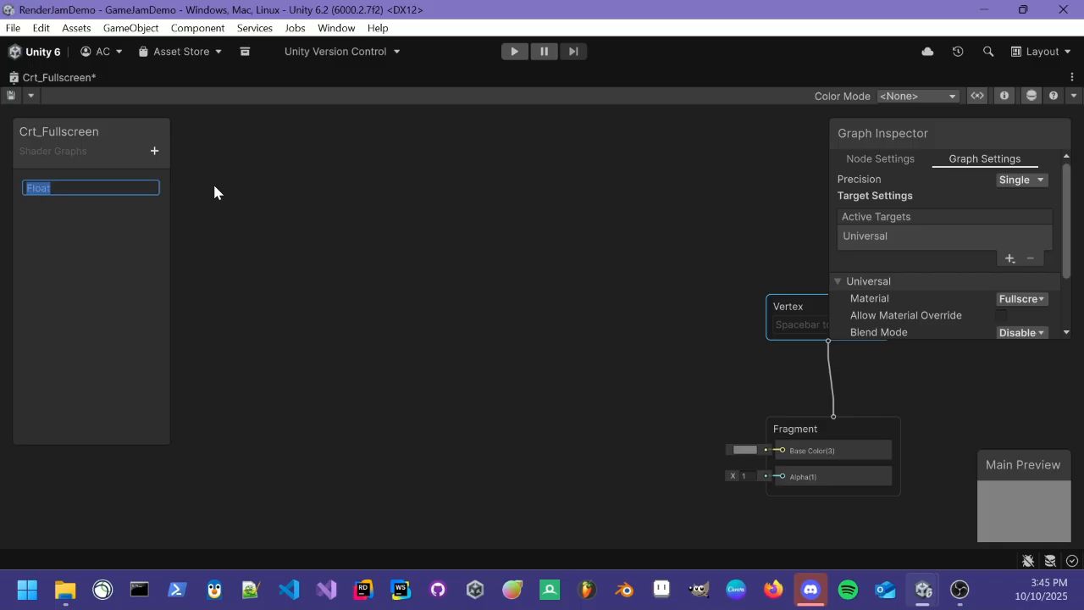
pyautogui.write('BlurOffset')
pyautogui.press('Return')
# Add a second Float property to the graph and name it ScanLineSpeed.
pyautogui.click(164, 157)
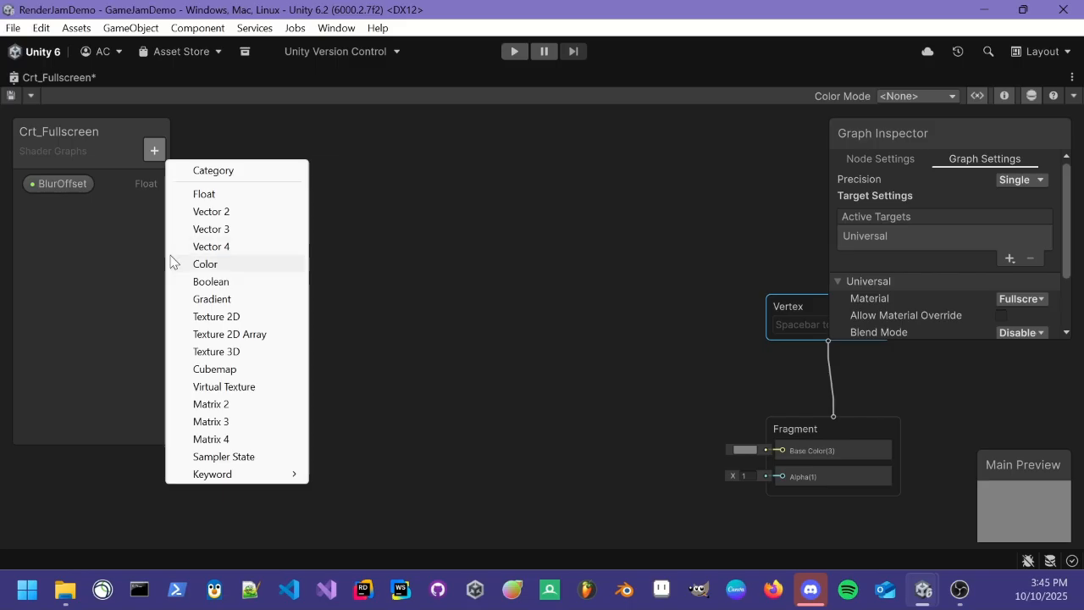
pyautogui.click(254, 199)
pyautogui.write('ScanLineSpeed')
pyautogui.press('Return')
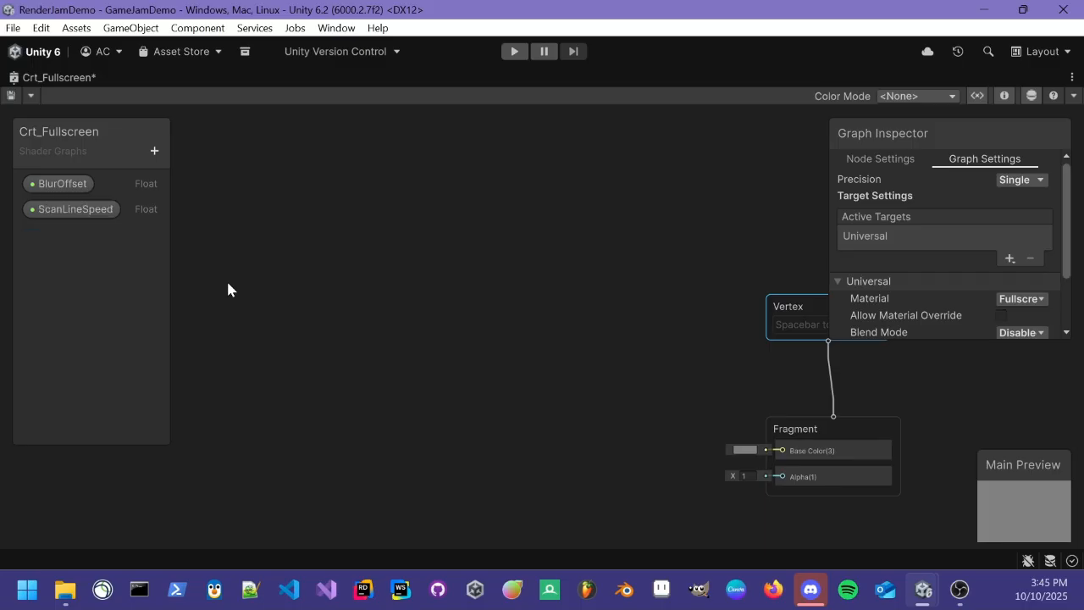
# Add a third Float property to the graph and name it ScanLines.
pyautogui.click(154, 150)
pyautogui.click(235, 188)
pyautogui.write('Sc')
pyautogui.press('BackSpace')
pyautogui.press('BackSpace')
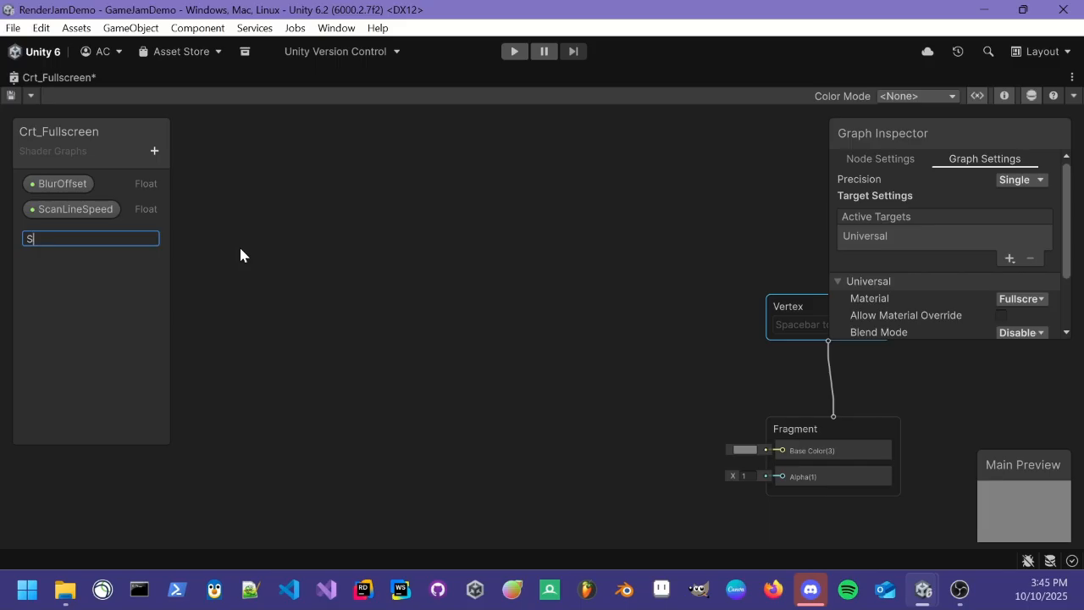
pyautogui.write('Number')
pyautogui.press('BackSpace')
pyautogui.press('BackSpace')
pyautogui.press('BackSpace')
pyautogui.press('BackSpace')
pyautogui.press('BackSpace')
pyautogui.press('BackSpace')
pyautogui.write('ScanLines')
pyautogui.press('Return')
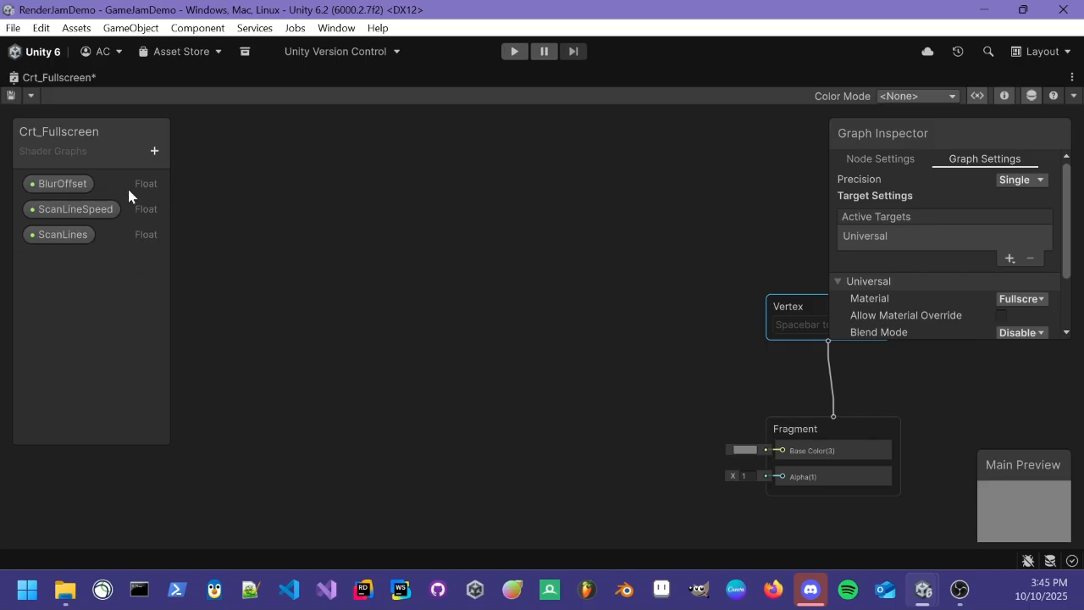
# Add a Color property to the graph, keeping the name Color.
pyautogui.click(154, 150)
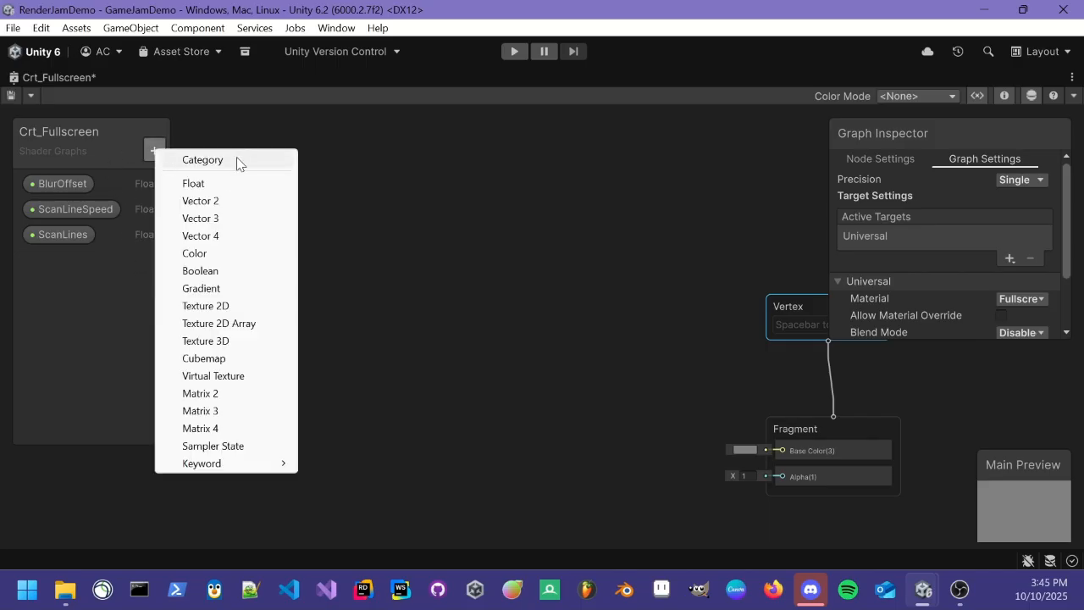
pyautogui.click(235, 254)
pyautogui.press('Return')
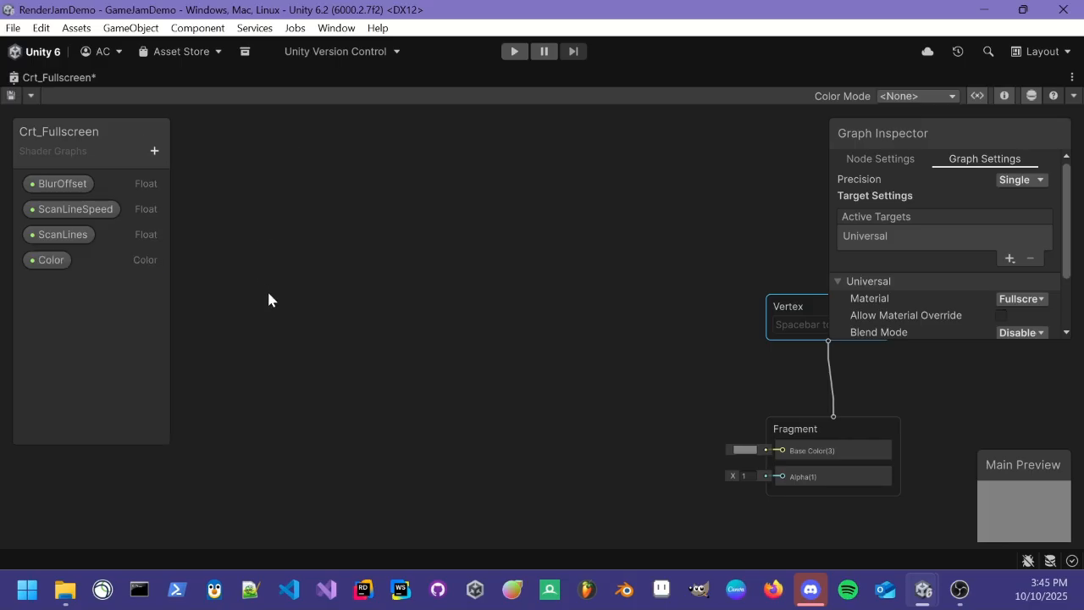
pyautogui.doubleClick(47, 265)
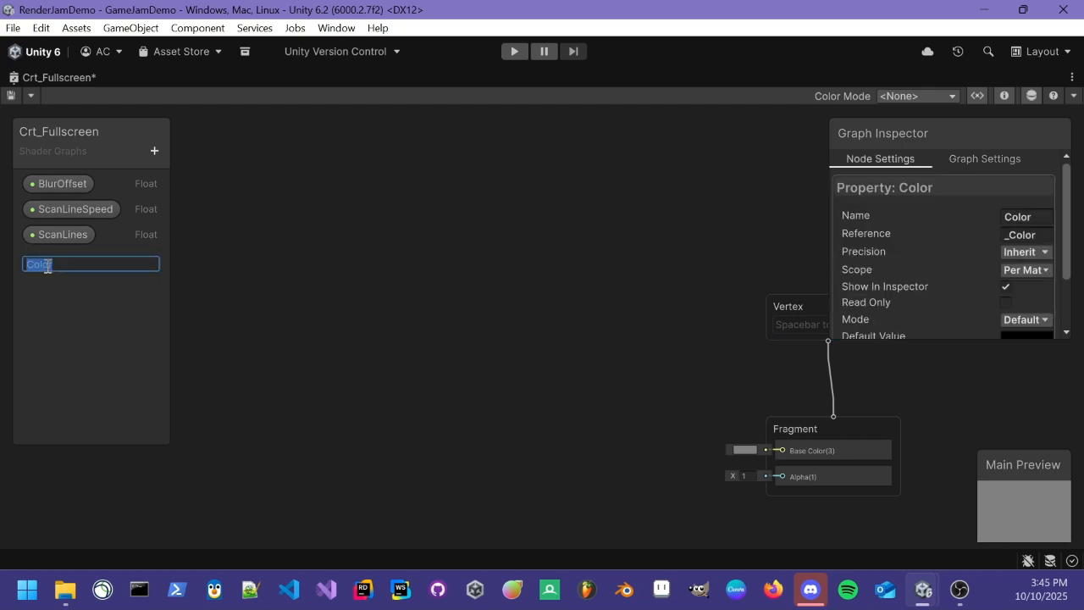
pyautogui.press('BackSpace')
pyautogui.write('Color')
pyautogui.press('Return')
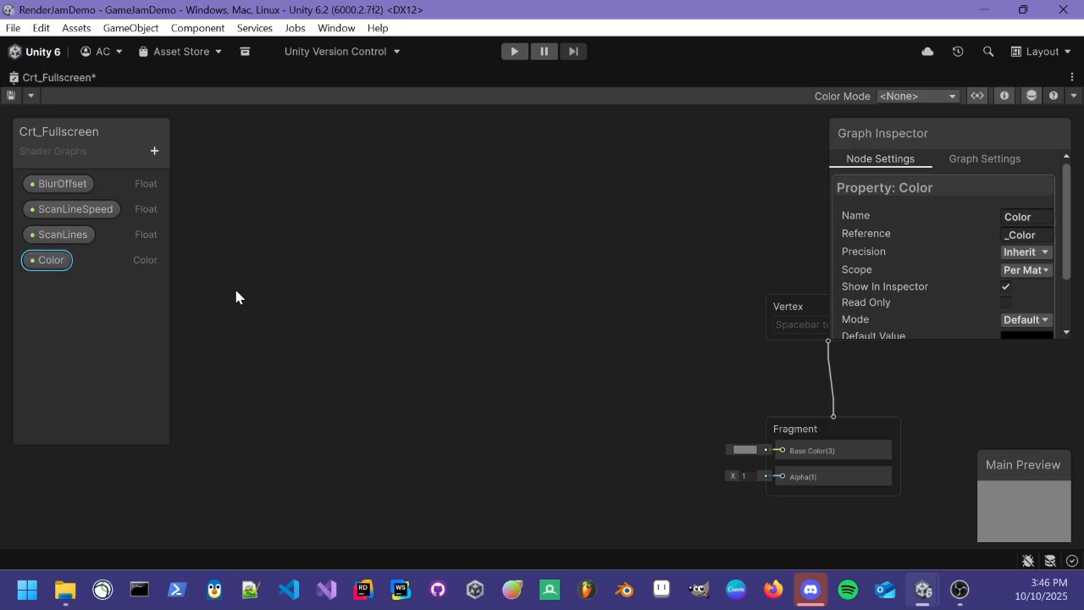
# Place a BlurOffset property node in the empty graph area well before the Vertex and Fragment blocks.
pyautogui.scroll(-1, 355, 288)
pyautogui.moveTo(454, 274); pyautogui.dragTo(544, 290, button='middle')
pyautogui.moveTo(442, 262); pyautogui.dragTo(471, 364, button='middle')
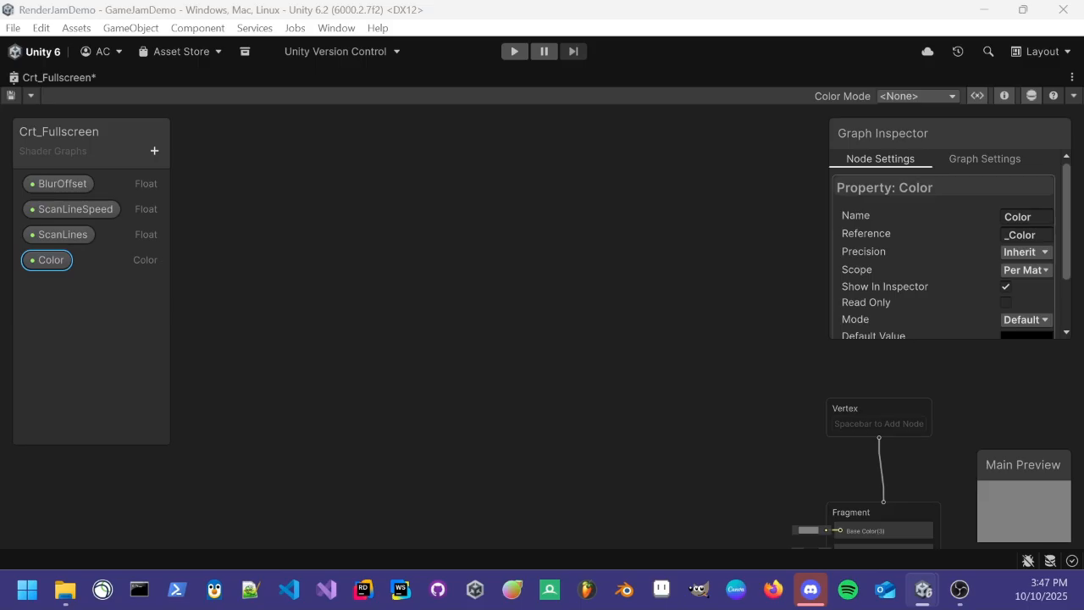
pyautogui.scroll(1, 413, 251)
pyautogui.scroll(-1, 418, 266)
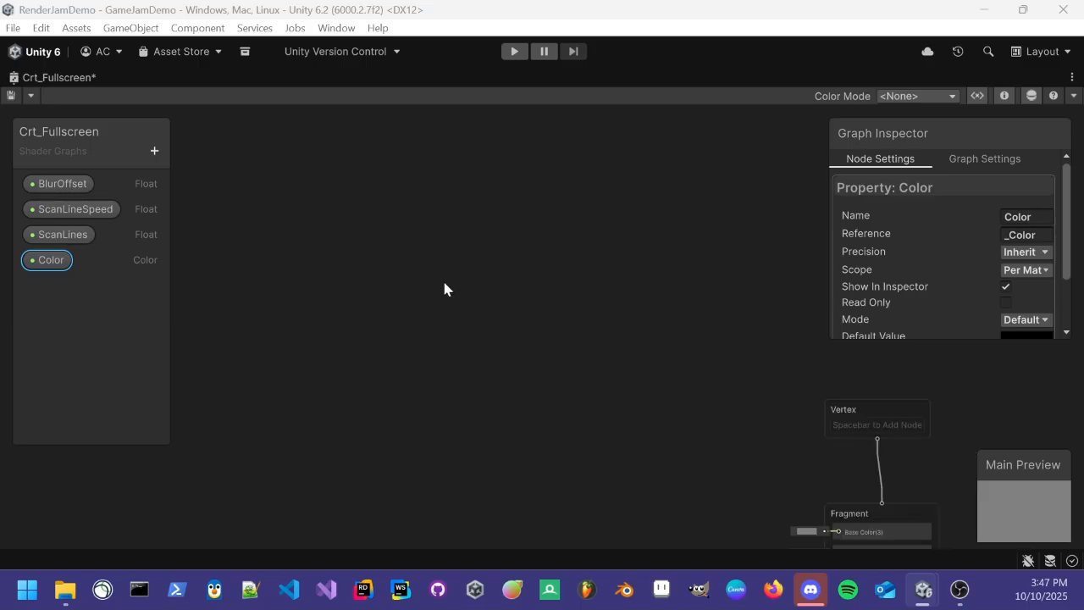
pyautogui.moveTo(471, 288); pyautogui.dragTo(462, 167, button='middle')
pyautogui.scroll(1, 351, 217)
pyautogui.moveTo(59, 183); pyautogui.dragTo(329, 262)
pyautogui.scroll(4, 339, 266)
pyautogui.scroll(-2, 354, 266)
pyautogui.scroll(3, 355, 266)
pyautogui.scroll(-5, 410, 243)
pyautogui.moveTo(528, 275); pyautogui.dragTo(490, 263, button='middle')
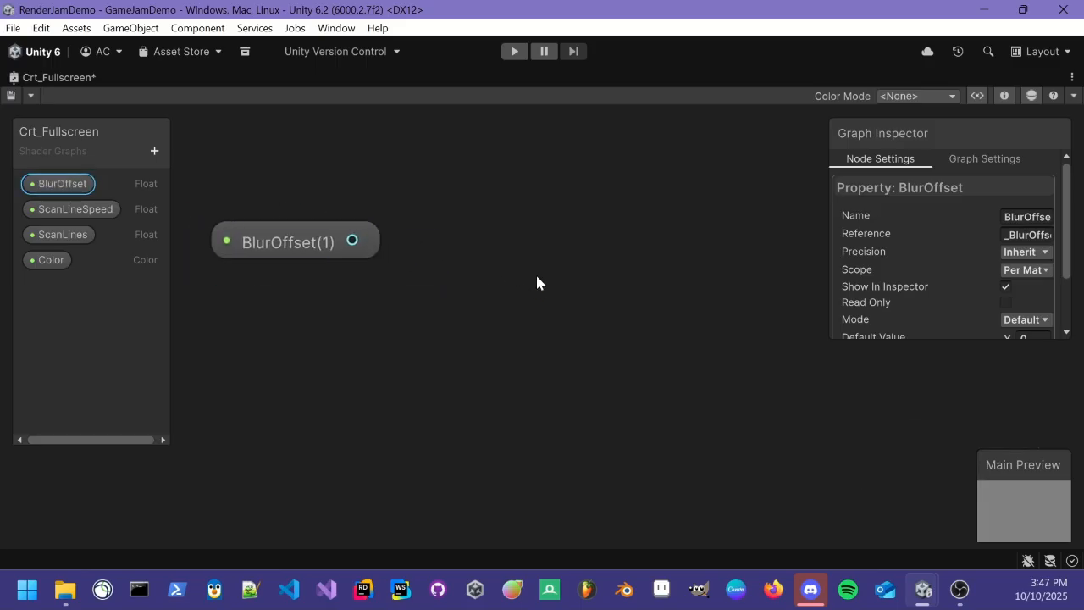
# Create a URP Sample Buffer node in the empty space between the BlurOffset node and the Fragment block.
pyautogui.moveTo(593, 268); pyautogui.dragTo(460, 265, button='middle')
pyautogui.scroll(-3, 540, 306)
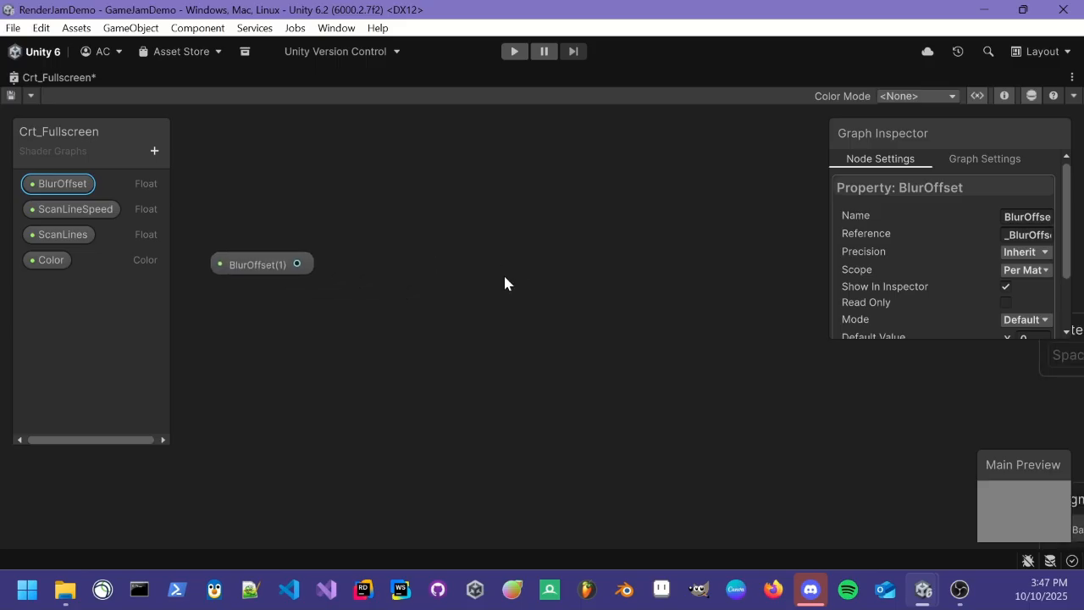
pyautogui.moveTo(530, 281); pyautogui.dragTo(480, 309, button='middle')
pyautogui.moveTo(550, 316); pyautogui.dragTo(486, 292, button='middle')
pyautogui.scroll(-2, 488, 290)
pyautogui.moveTo(547, 320); pyautogui.dragTo(486, 240, button='middle')
pyautogui.scroll(3, 486, 240)
pyautogui.moveTo(438, 358); pyautogui.dragTo(428, 310, button='middle')
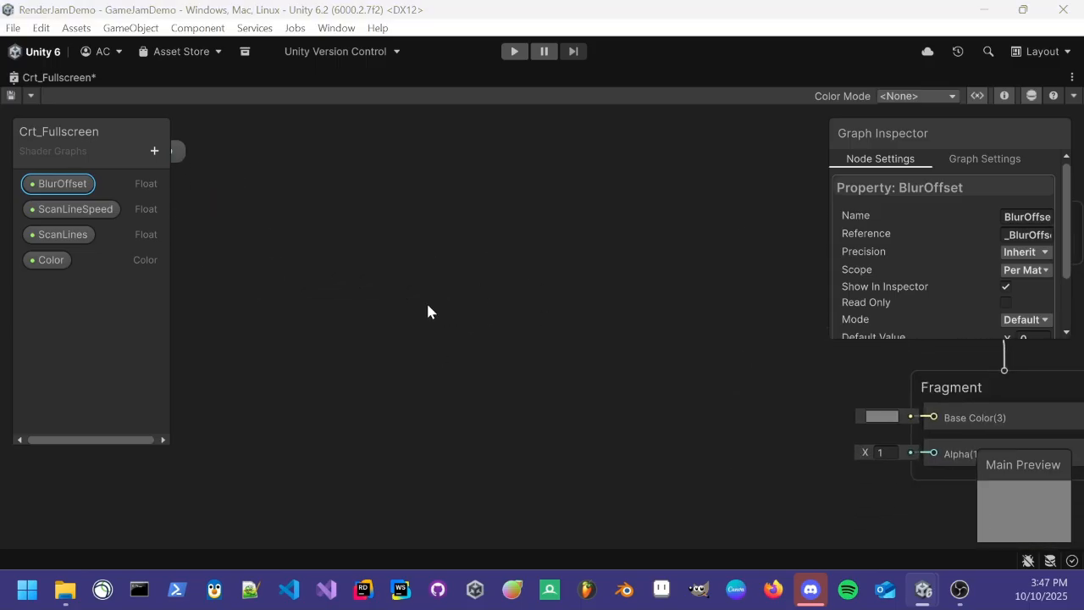
pyautogui.press('space')
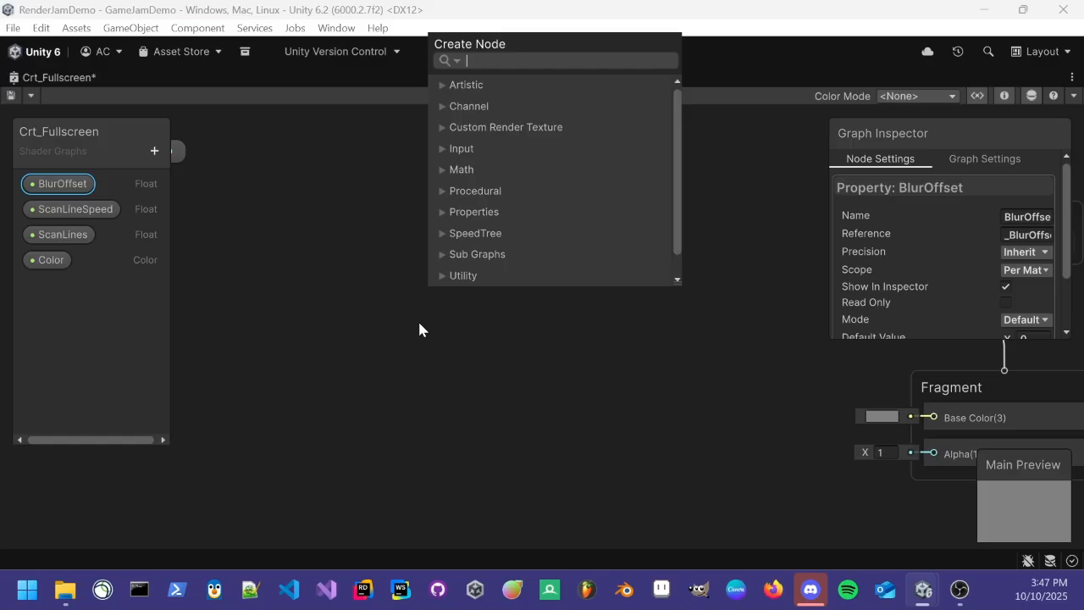
pyautogui.write('urp')
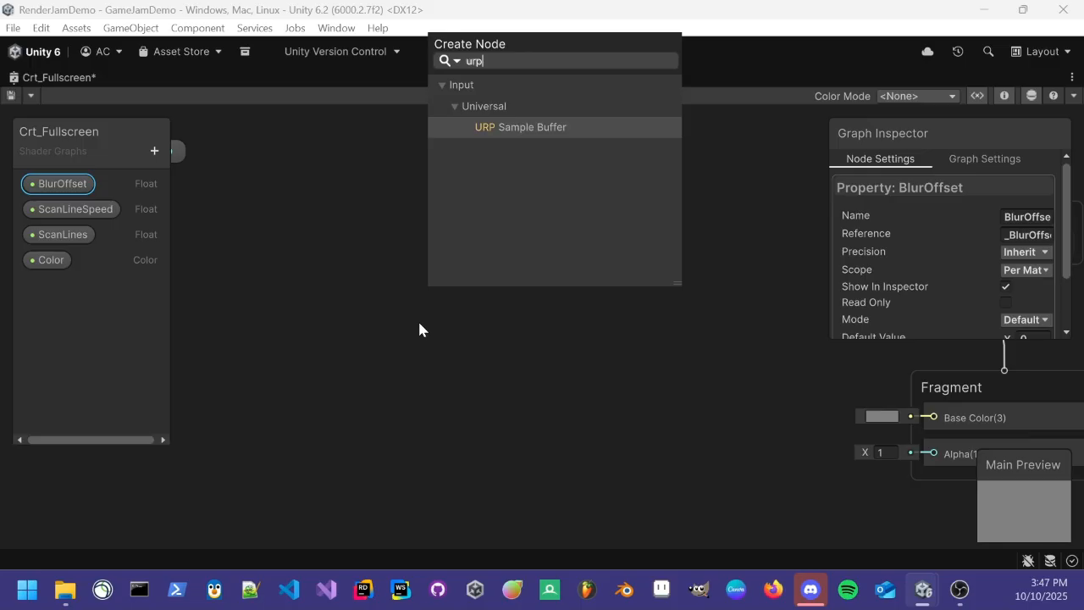
pyautogui.press('Return')
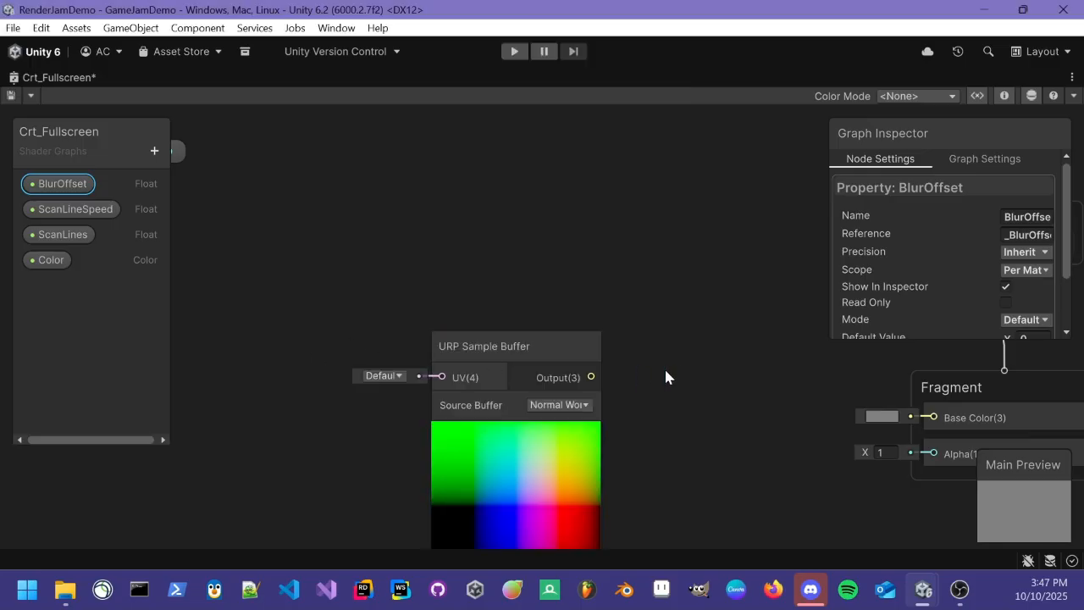
# Set the URP Sample Buffer node's Source Buffer to Blit Source.
pyautogui.scroll(3, 690, 403)
pyautogui.scroll(2, 472, 336)
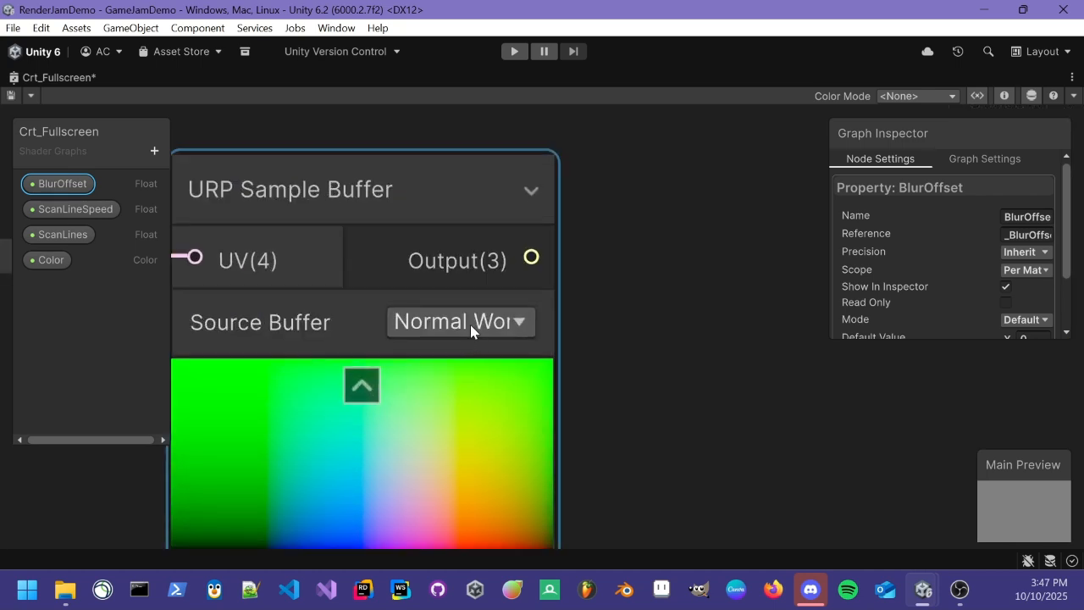
pyautogui.click(470, 324)
pyautogui.click(442, 386)
pyautogui.moveTo(592, 327); pyautogui.dragTo(728, 330, button='middle')
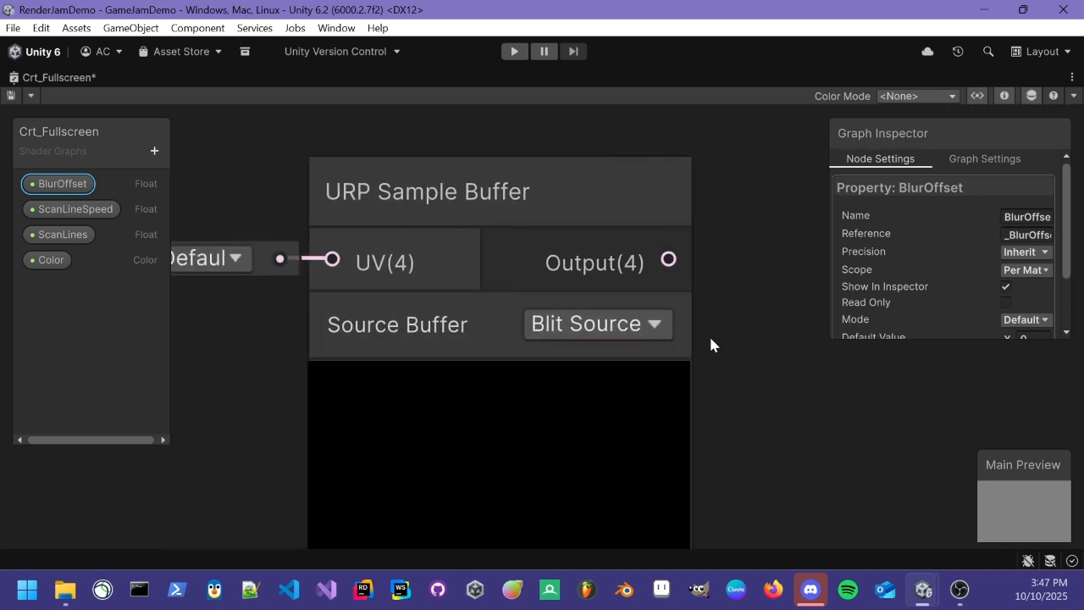
pyautogui.moveTo(224, 325)
pyautogui.mouseDown(button='middle')
pyautogui.moveTo(335, 334)
pyautogui.moveTo(209, 314)
pyautogui.mouseUp(button='middle')
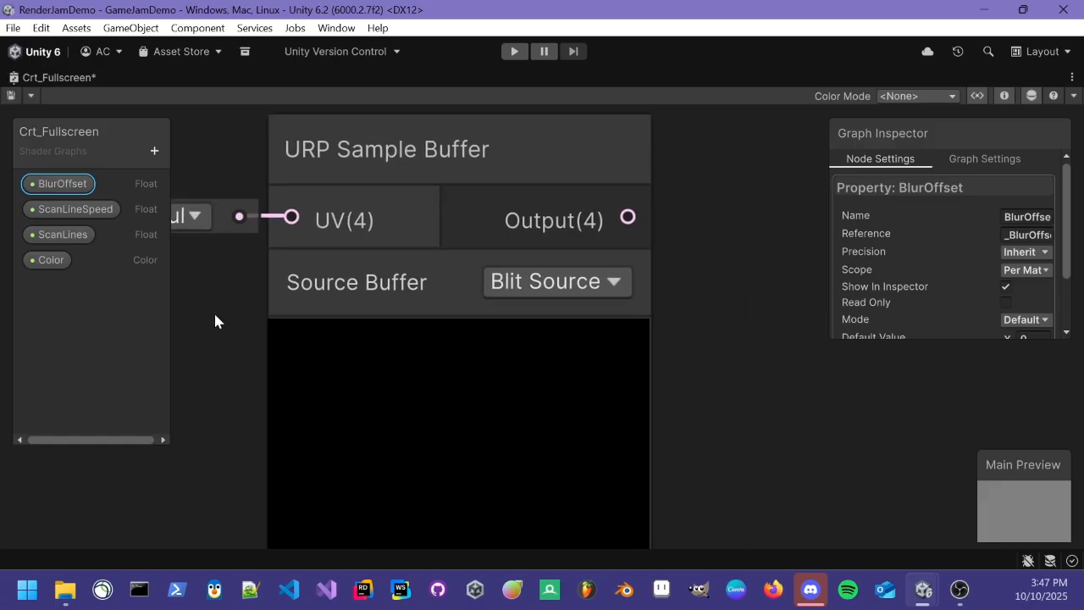
# Clear the selection and save the Crt_Fullscreen shader graph.
pyautogui.moveTo(626, 411); pyautogui.dragTo(378, 372, button='middle')
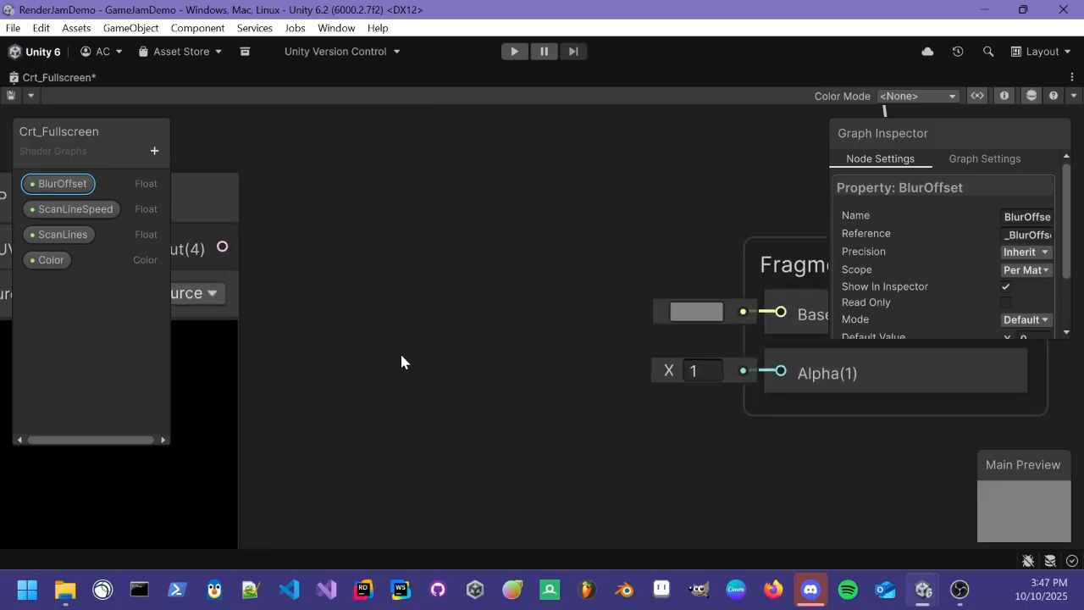
pyautogui.scroll(-1, 394, 352)
pyautogui.moveTo(359, 319); pyautogui.dragTo(554, 362, button='middle')
pyautogui.click(577, 315)
pyautogui.hotkey('ctrl', 's')
pyautogui.moveTo(676, 338); pyautogui.dragTo(437, 295, button='middle')
pyautogui.scroll(4, 622, 331)
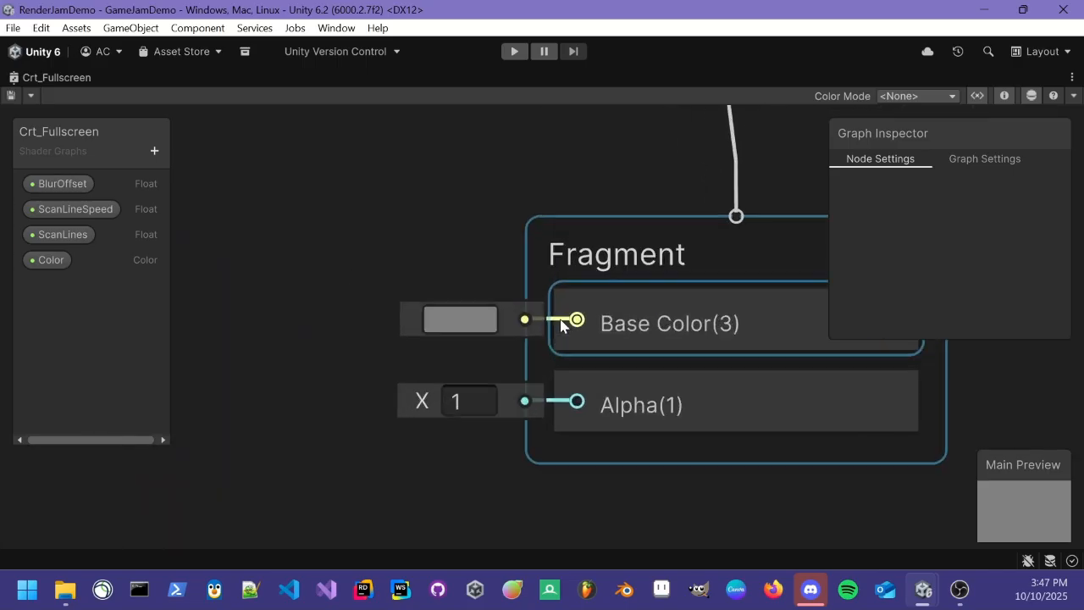
pyautogui.moveTo(581, 317); pyautogui.dragTo(615, 368)
pyautogui.scroll(-4, 488, 302)
pyautogui.moveTo(488, 303); pyautogui.dragTo(595, 337, button='middle')
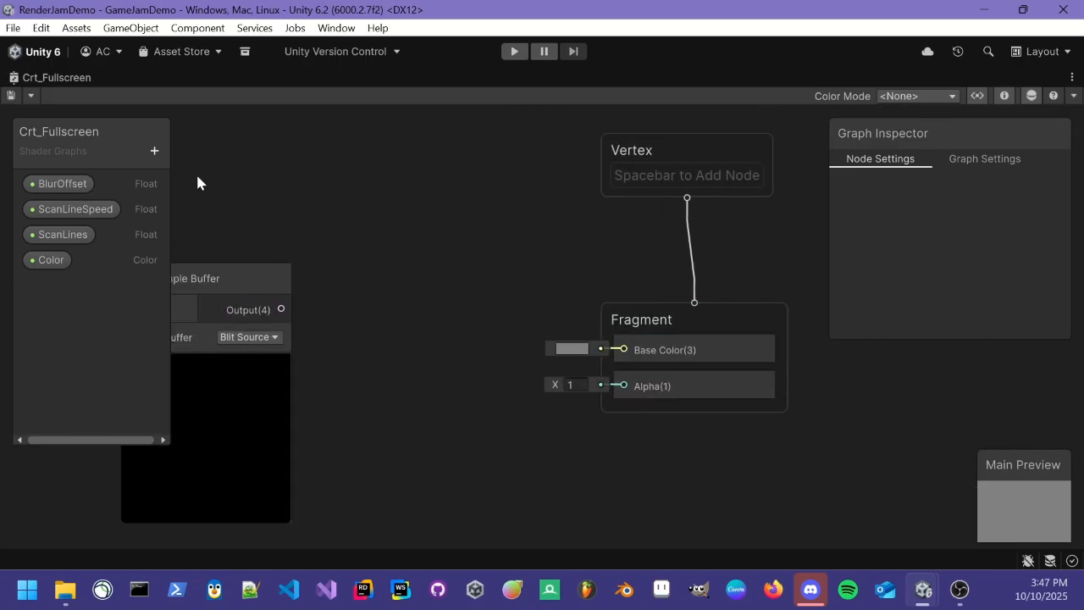
# Restore the maximized Crt_Fullscreen graph to the docked layout and enlarge the project and hierarchy area below it.
pyautogui.doubleClick(56, 77)
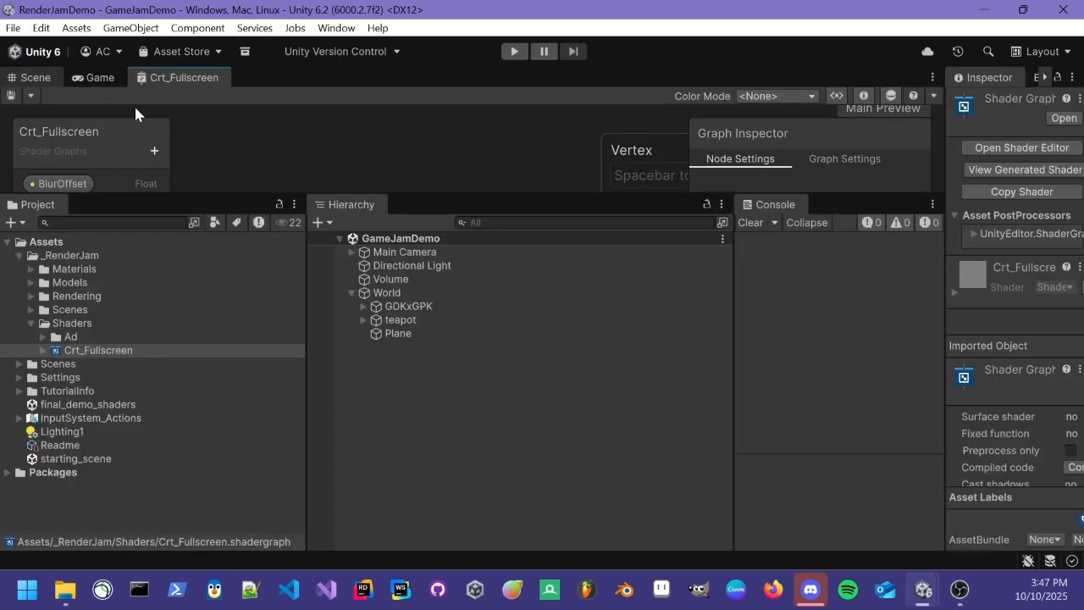
pyautogui.moveTo(485, 196); pyautogui.dragTo(443, 319)
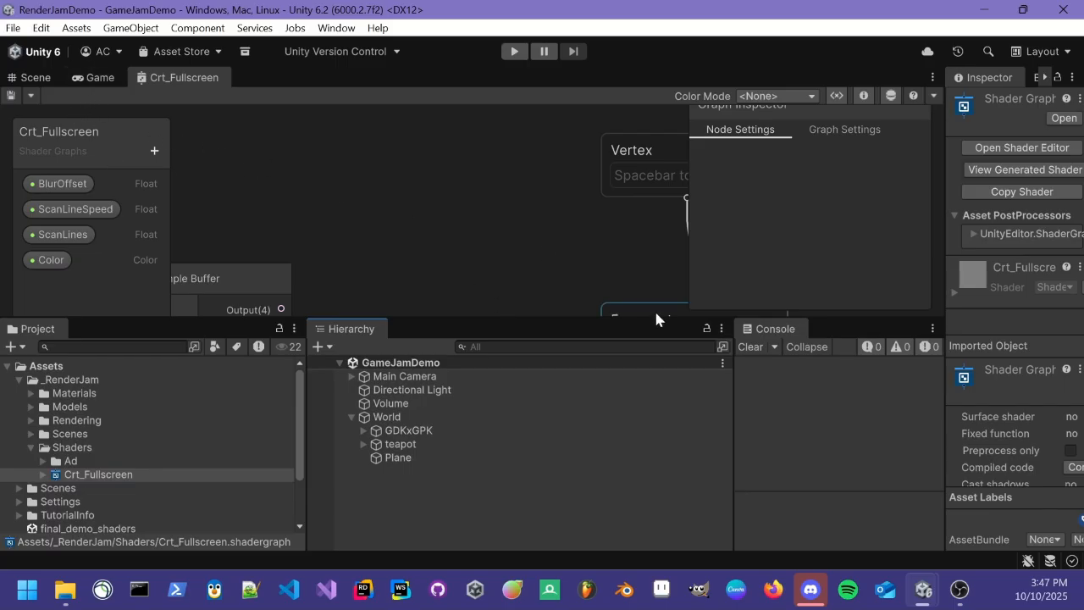
pyautogui.moveTo(475, 318); pyautogui.dragTo(470, 224)
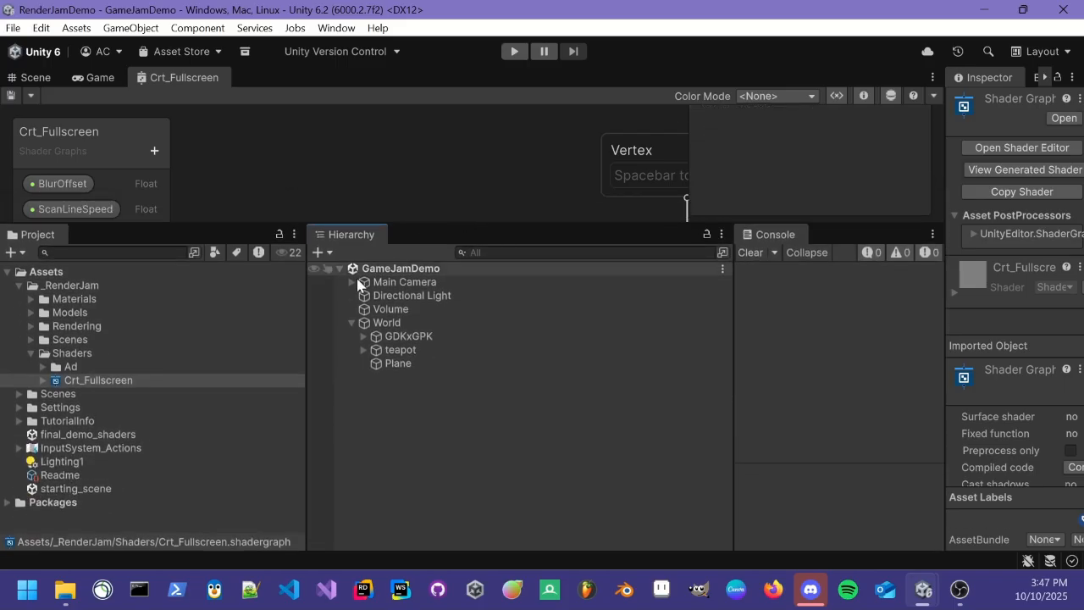
pyautogui.click(130, 369)
pyautogui.click(132, 383)
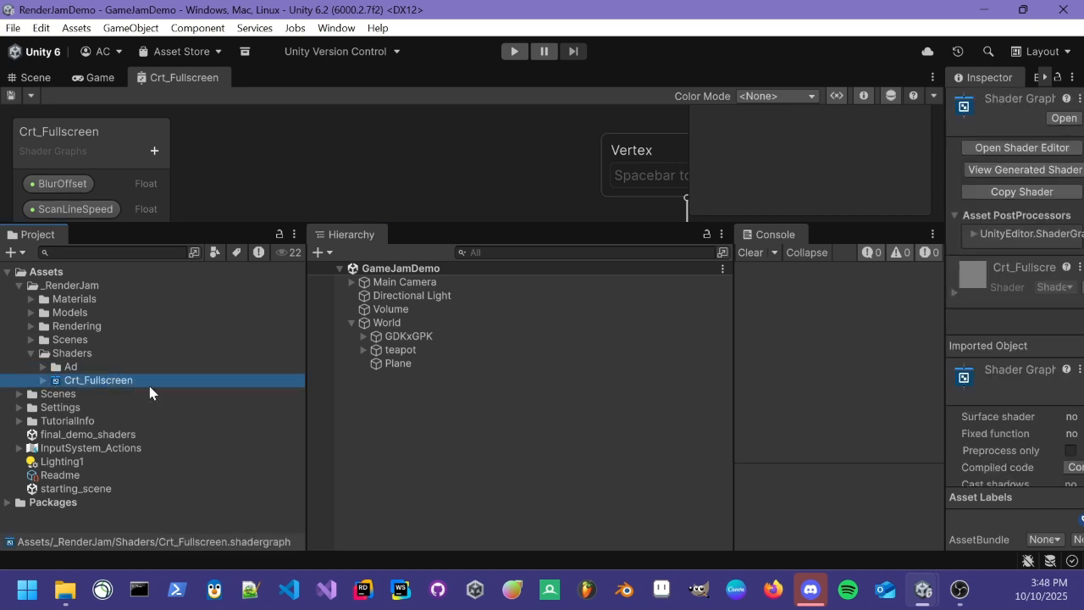
pyautogui.click(103, 352)
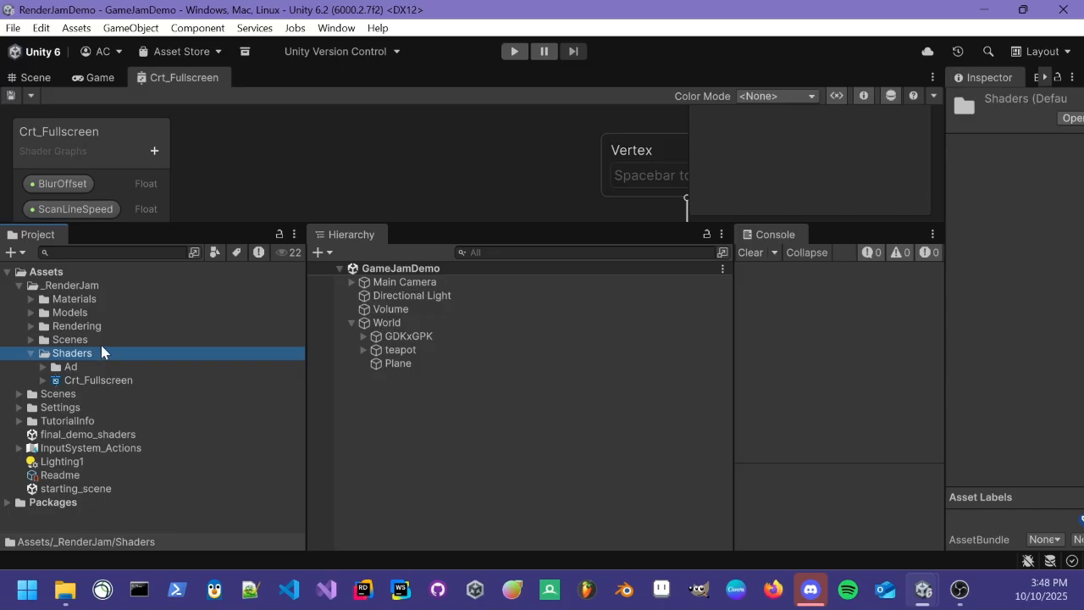
# Expand the Materials folder under _RenderJam in the project assets.
pyautogui.click(95, 301)
pyautogui.click(32, 300)
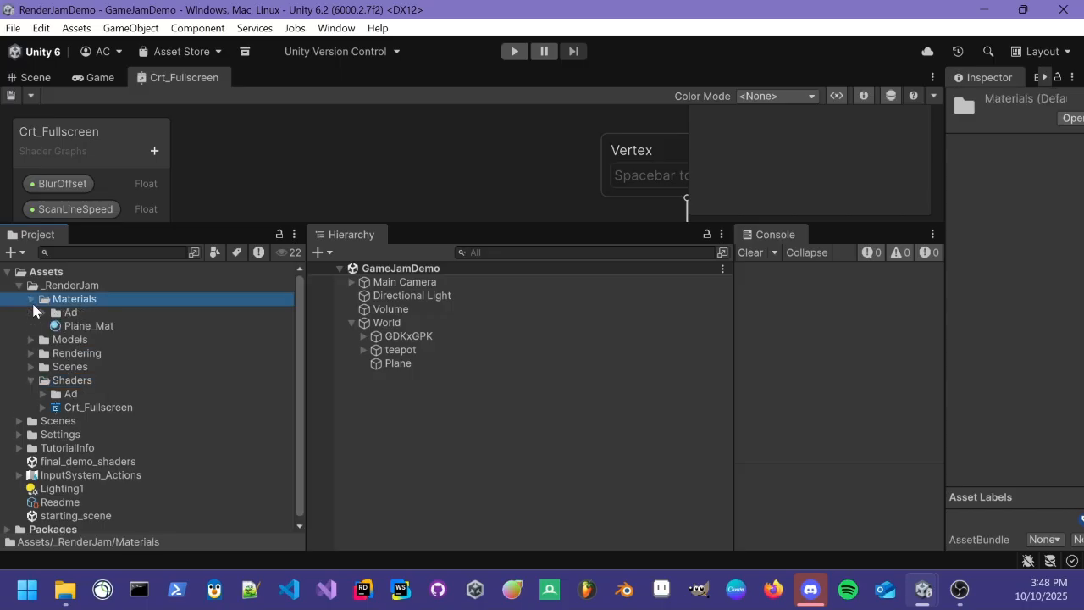
pyautogui.click(41, 313)
pyautogui.click(40, 313)
pyautogui.rightClick(77, 299)
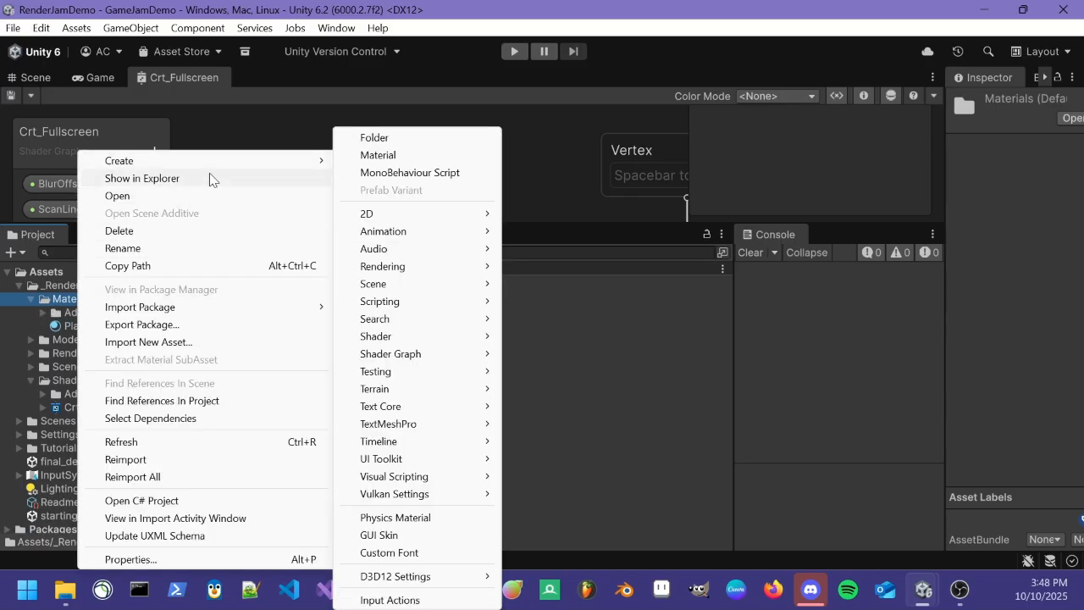
pyautogui.click(56, 353)
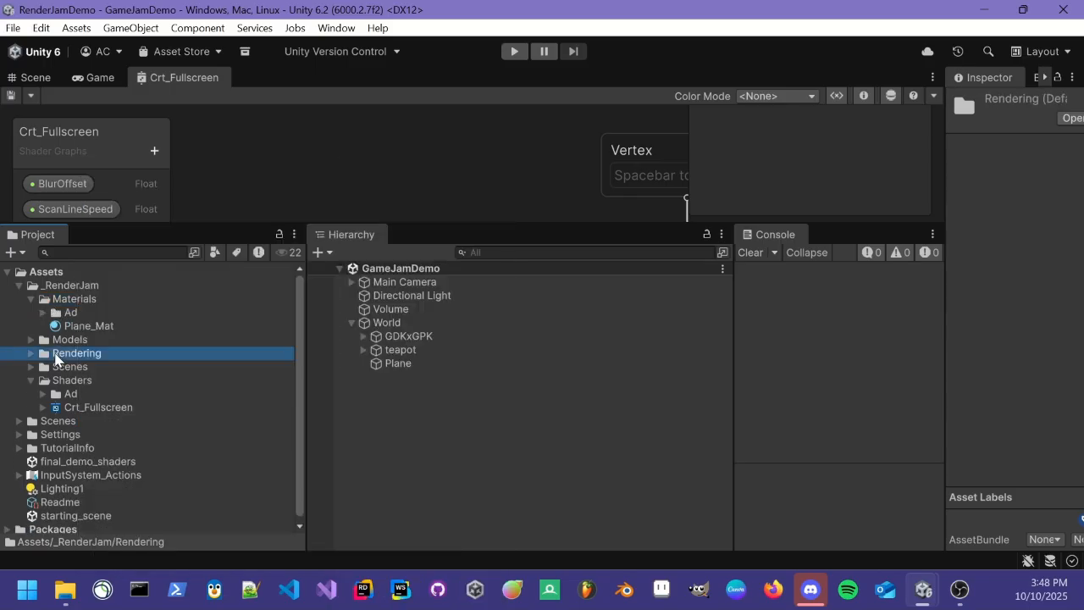
# Create a material from the Crt_Fullscreen shader graph, keeping the suggested name.
pyautogui.click(127, 409)
pyautogui.rightClick(129, 410)
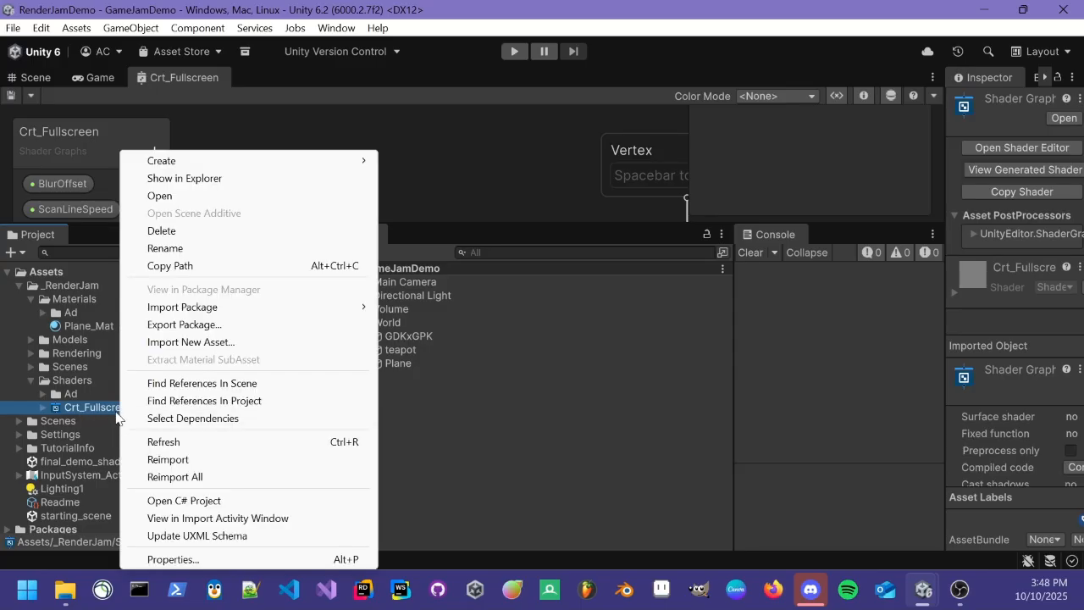
pyautogui.moveTo(354, 162)
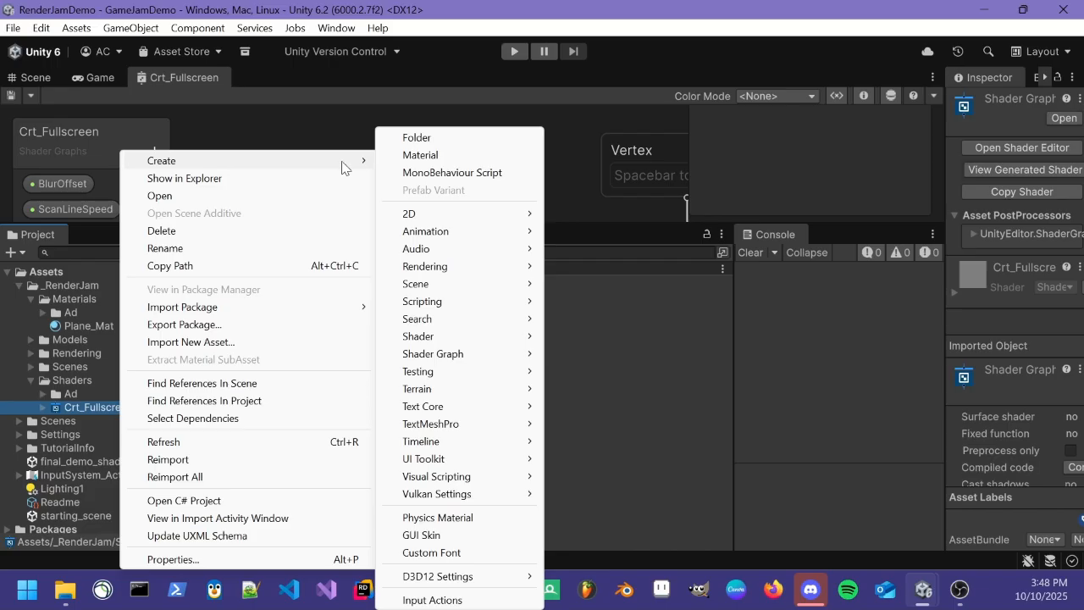
pyautogui.click(417, 156)
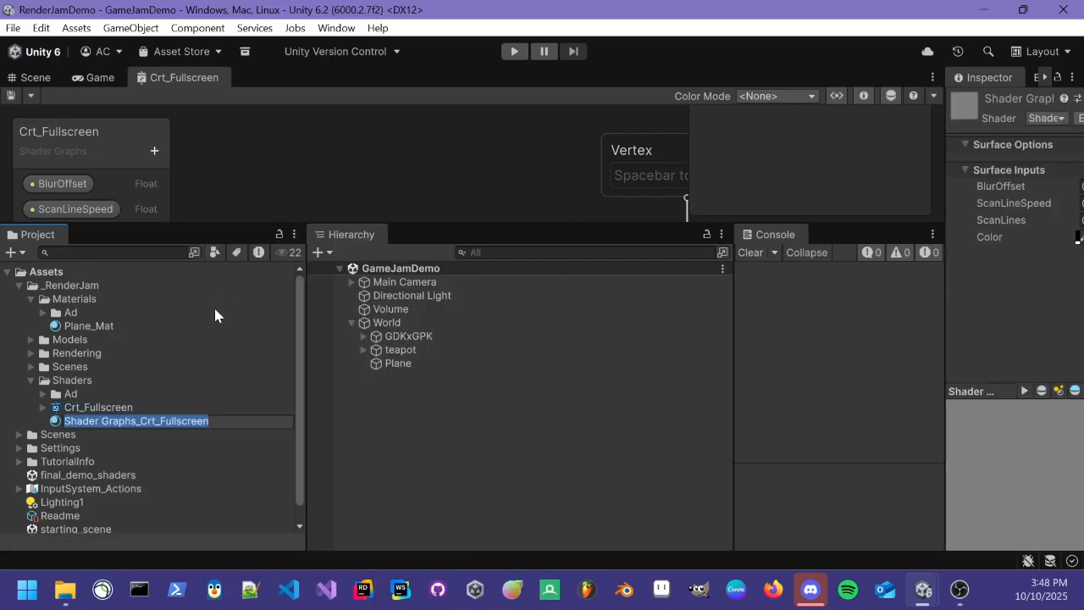
pyautogui.press('Return')
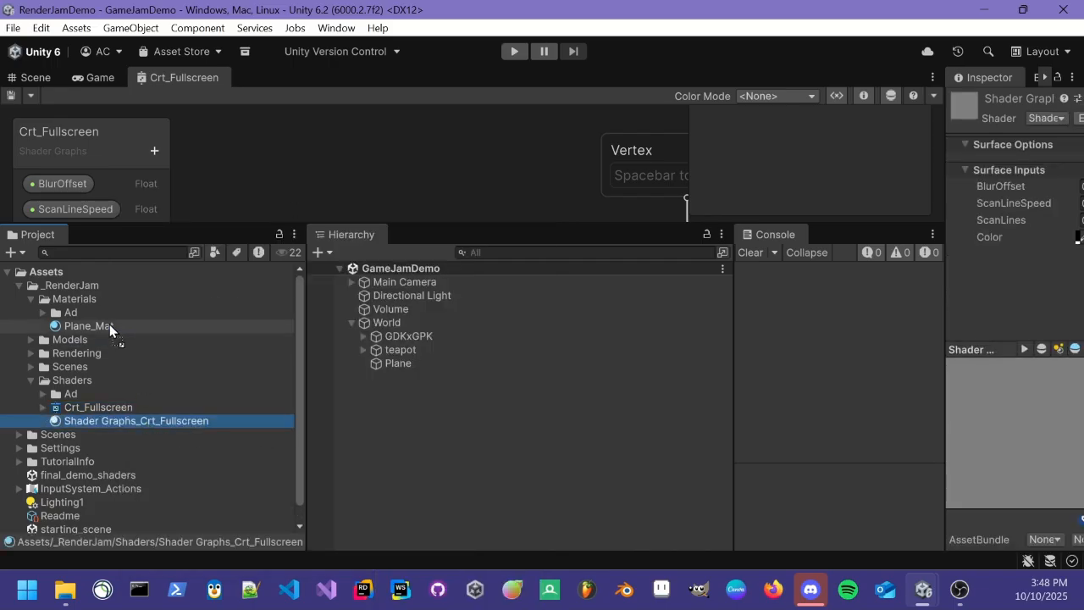
# Move the Shader Graphs_Crt_Fullscreen material into the Materials folder and bring up the Game view.
pyautogui.moveTo(120, 314); pyautogui.dragTo(121, 300)
pyautogui.click(95, 78)
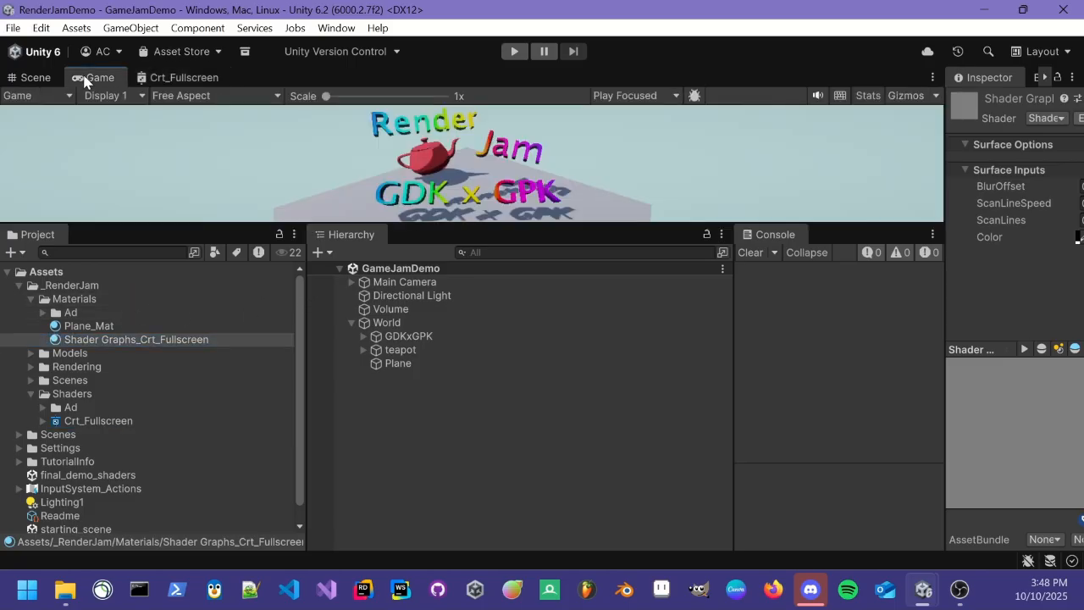
pyautogui.click(27, 79)
pyautogui.click(94, 78)
# Select the PC_Renderer asset in the Settings folder and widen the Inspector to show its full settings.
pyautogui.scroll(-1, 123, 419)
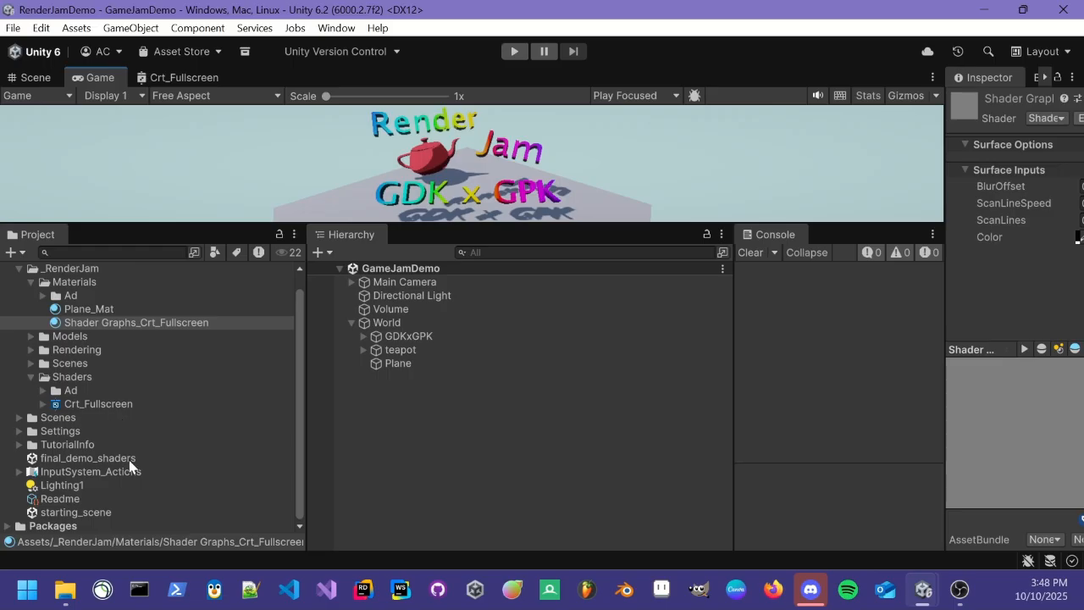
pyautogui.click(17, 435)
pyautogui.click(18, 431)
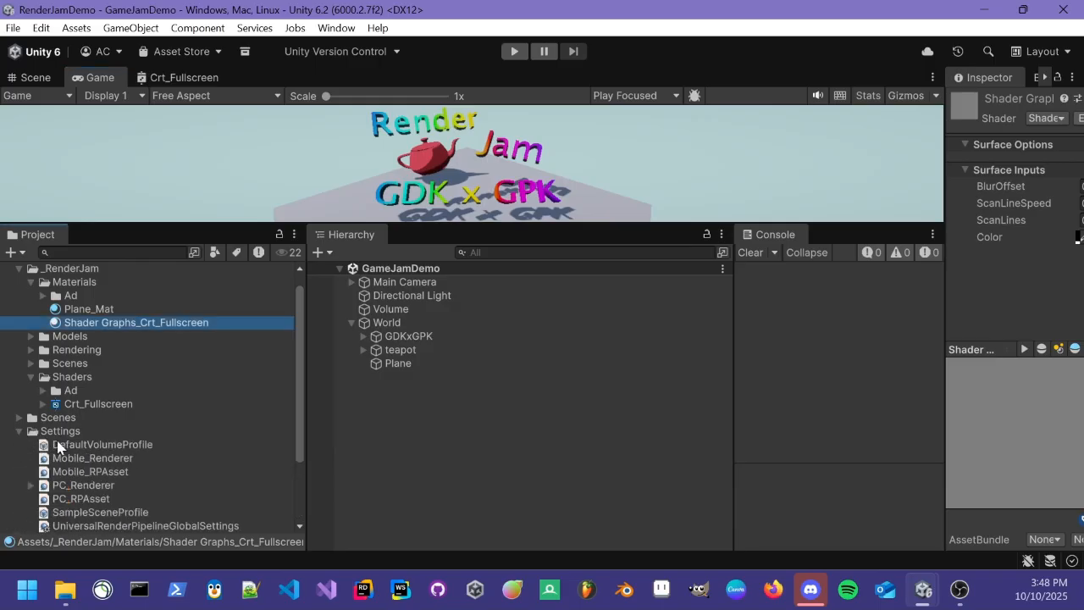
pyautogui.scroll(-3, 135, 449)
pyautogui.click(123, 436)
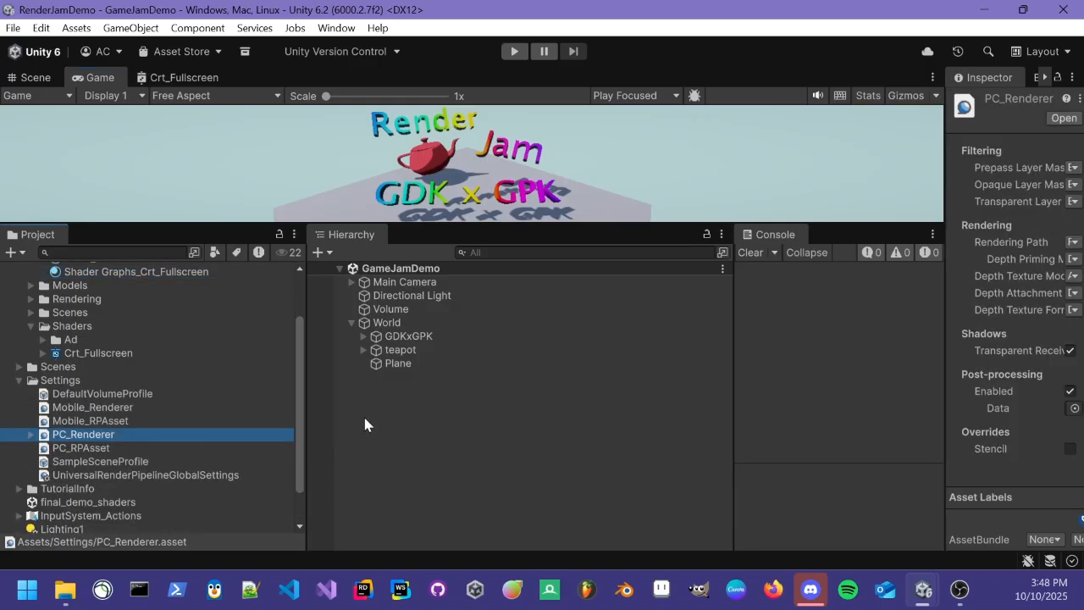
pyautogui.moveTo(947, 179); pyautogui.dragTo(671, 180)
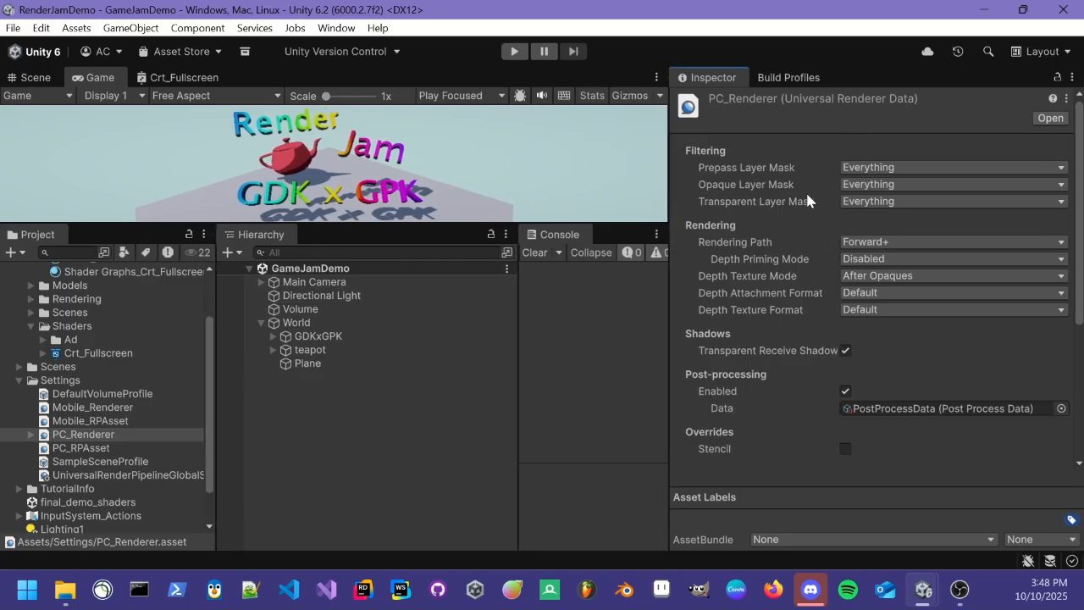
# Add a Full Screen Pass Renderer Feature to the PC_Renderer asset.
pyautogui.scroll(-5, 805, 254)
pyautogui.scroll(5, 855, 386)
pyautogui.scroll(-5, 809, 376)
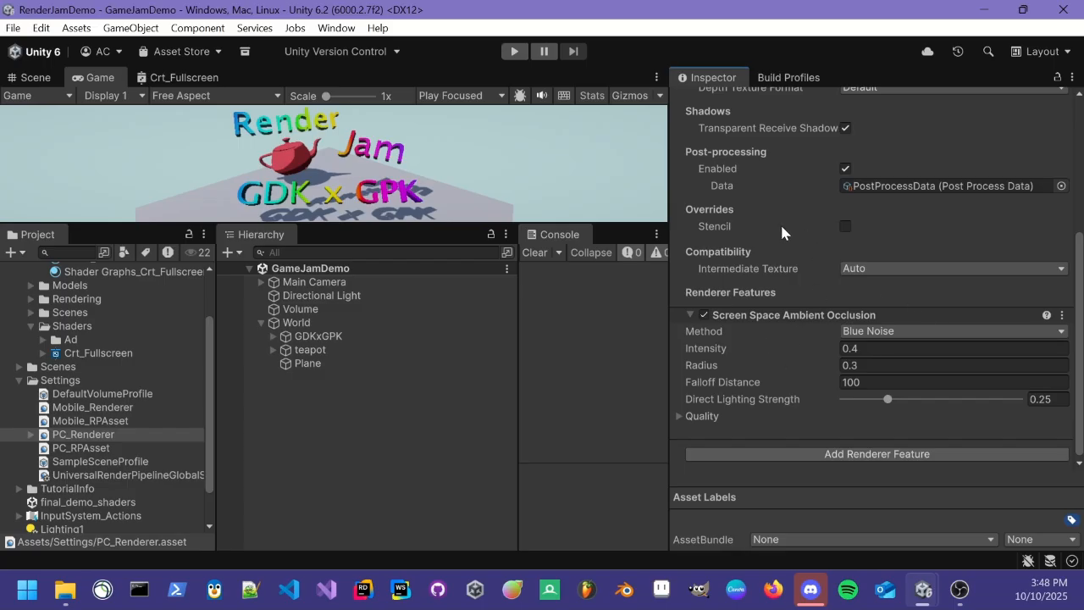
pyautogui.scroll(2, 759, 380)
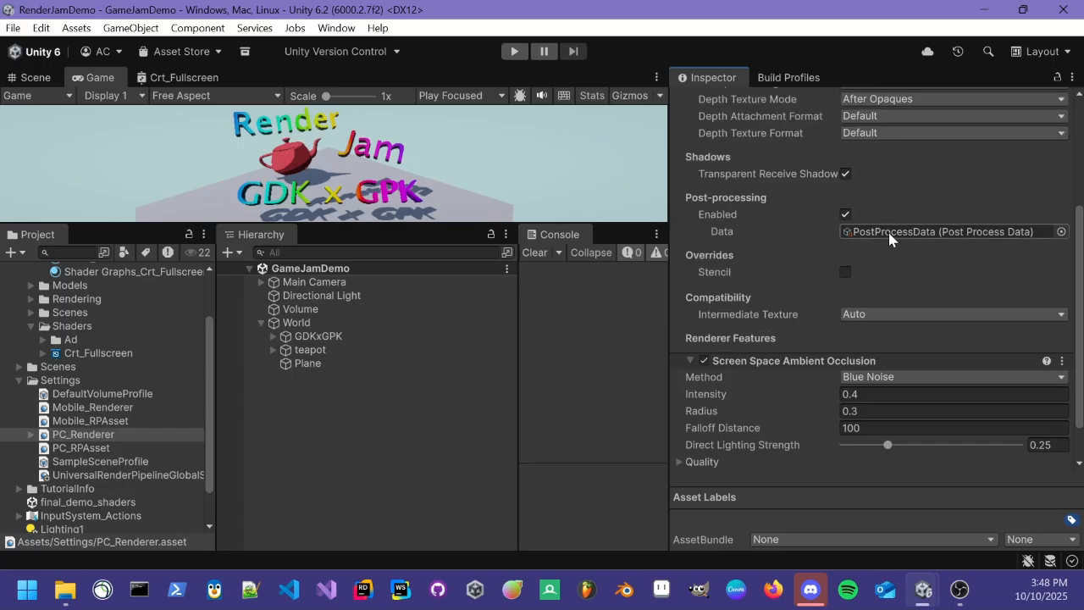
pyautogui.scroll(4, 881, 222)
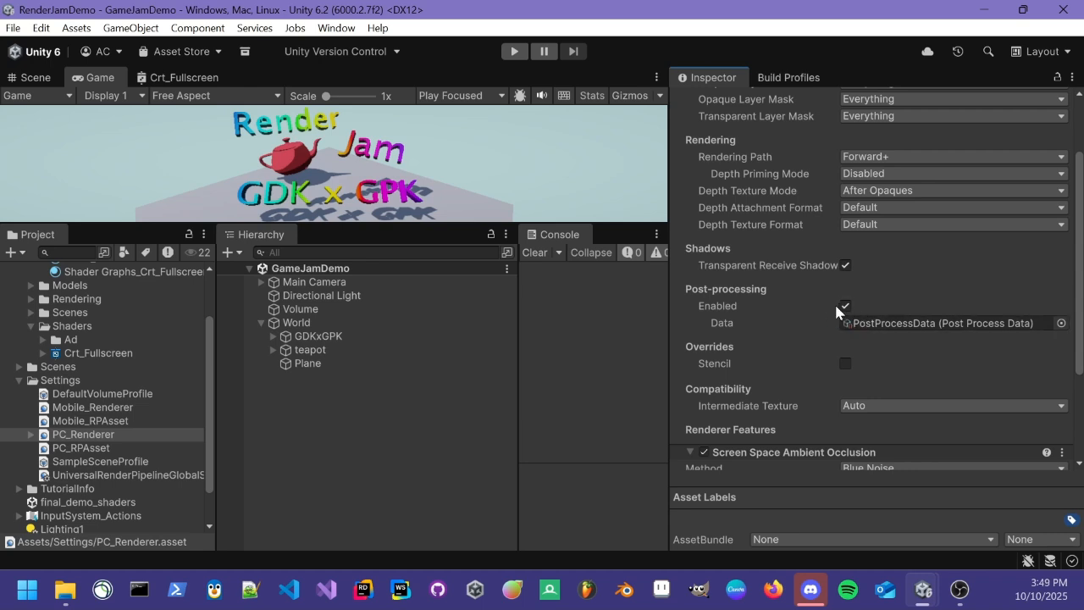
pyautogui.scroll(-6, 864, 307)
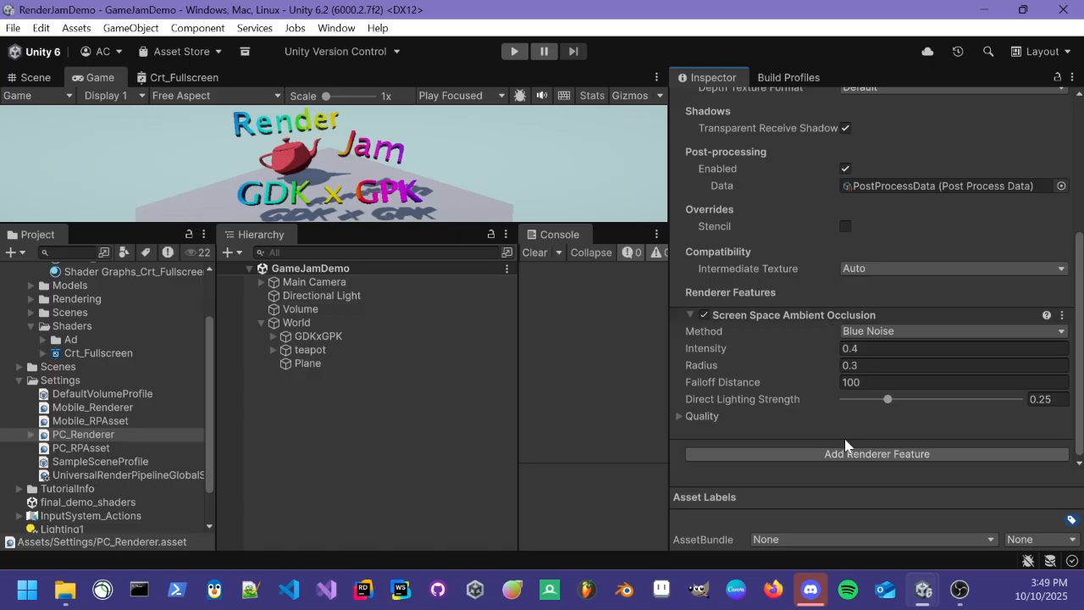
pyautogui.click(950, 455)
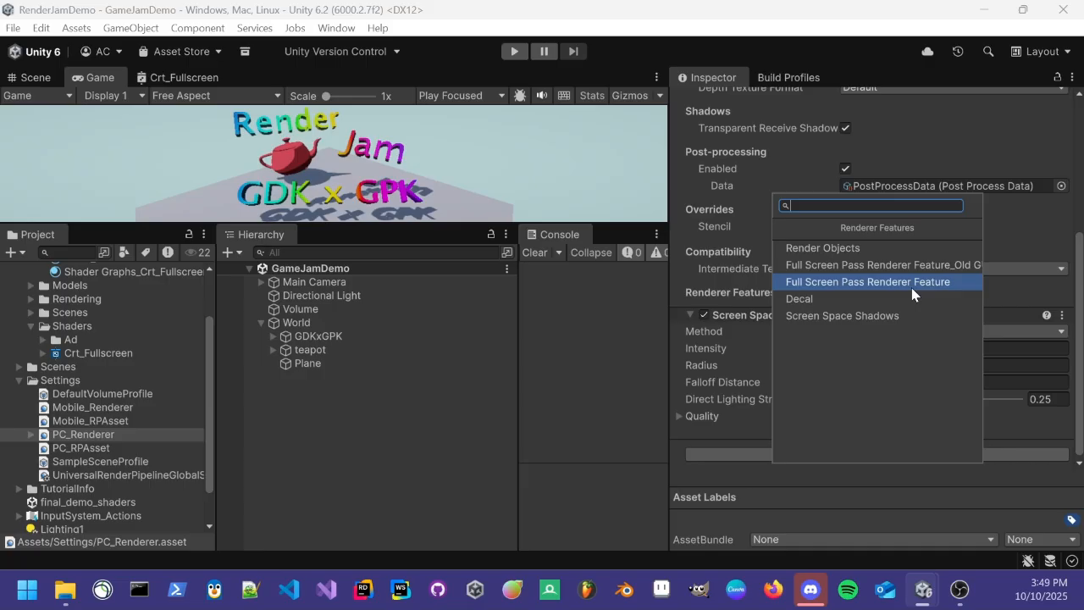
pyautogui.click(954, 282)
pyautogui.scroll(-1, 938, 354)
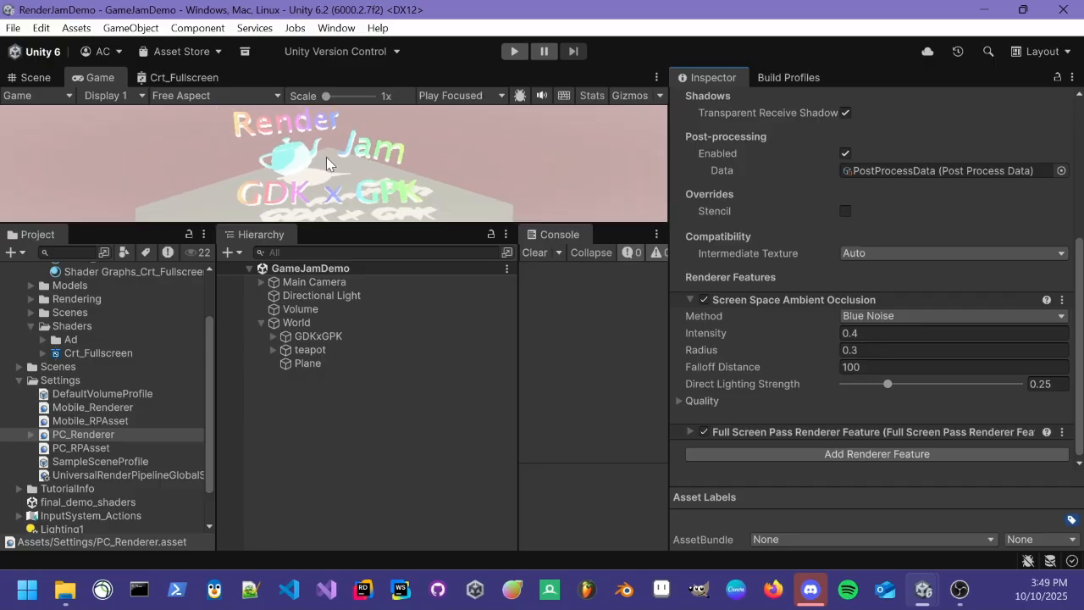
pyautogui.click(386, 195)
# Set the Full Screen Pass Renderer Feature's Pass Material to Shader Graphs_Crt_Fullscreen.
pyautogui.click(690, 431)
pyautogui.scroll(-3, 802, 395)
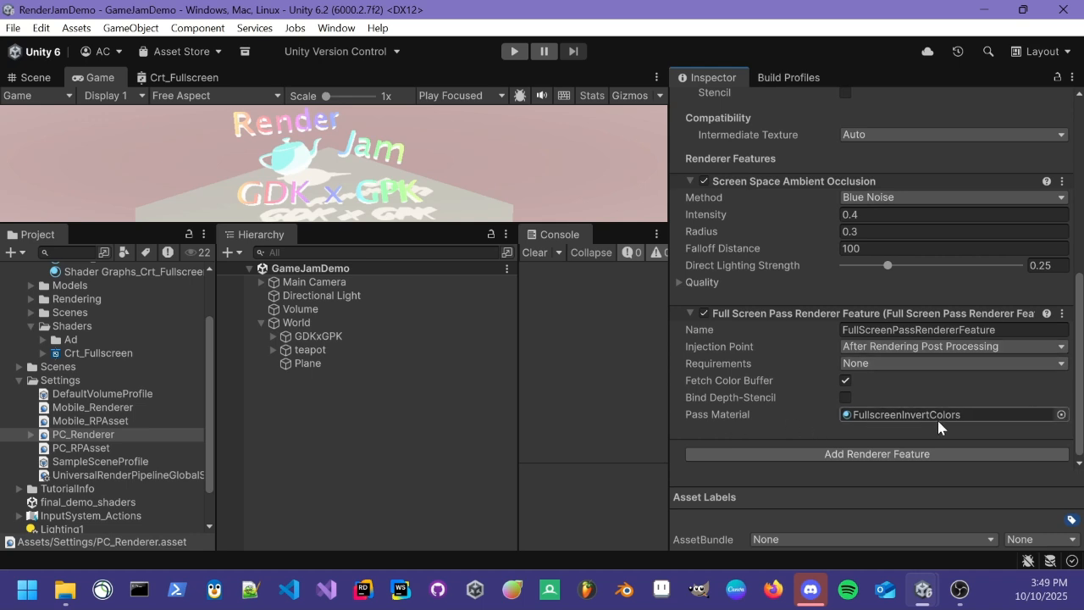
pyautogui.click(1061, 414)
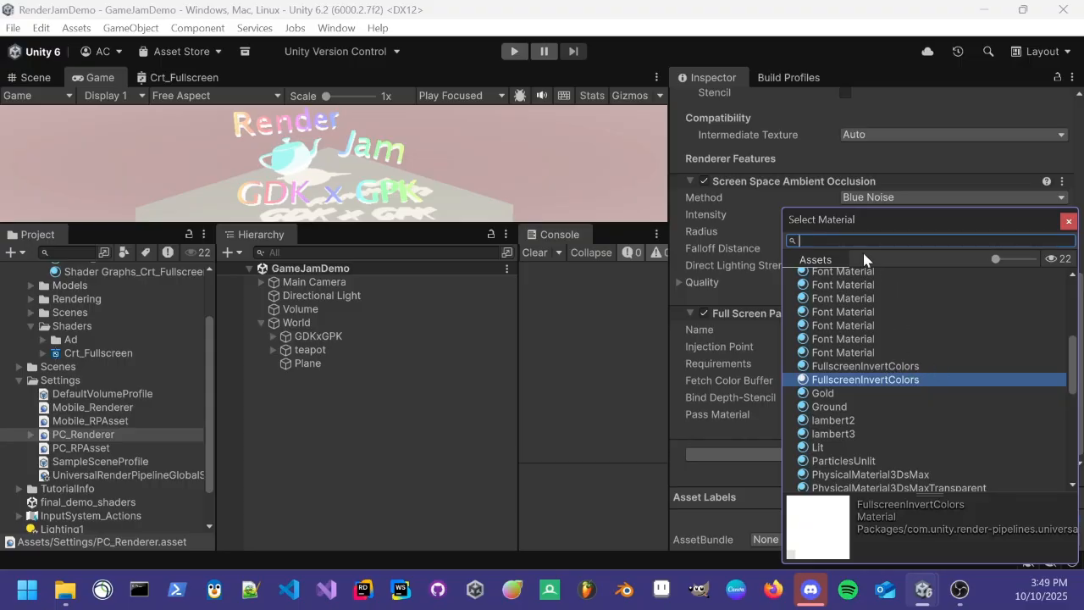
pyautogui.write('Shader')
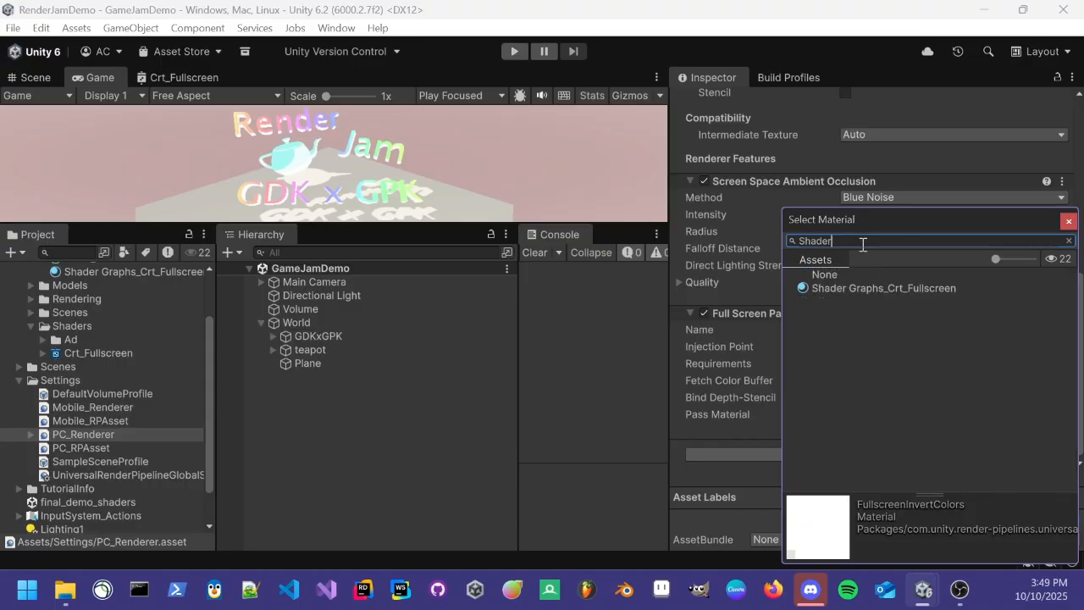
pyautogui.click(970, 289)
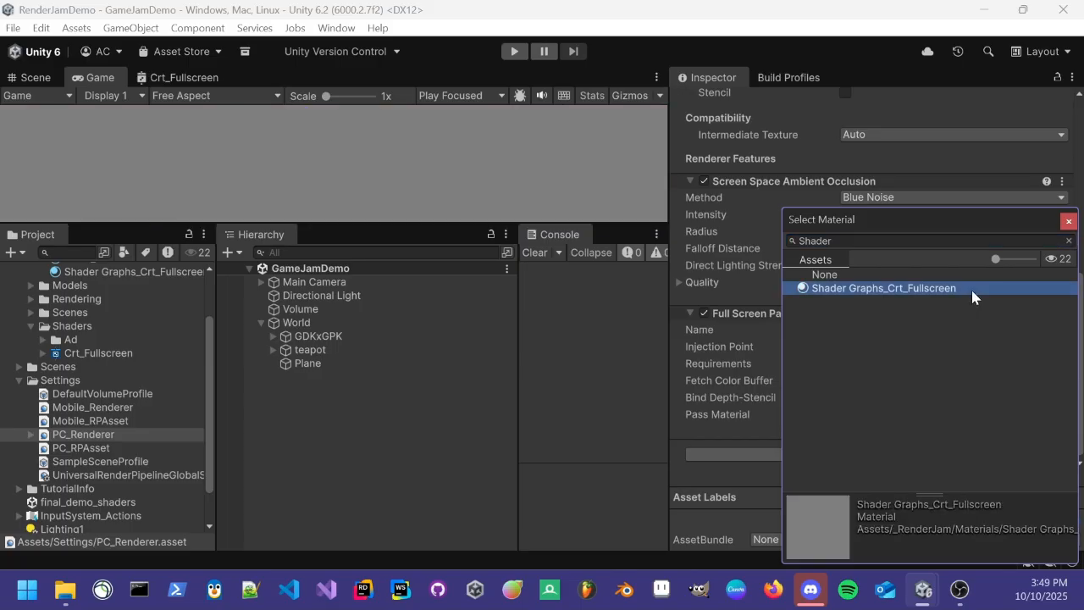
pyautogui.doubleClick(970, 287)
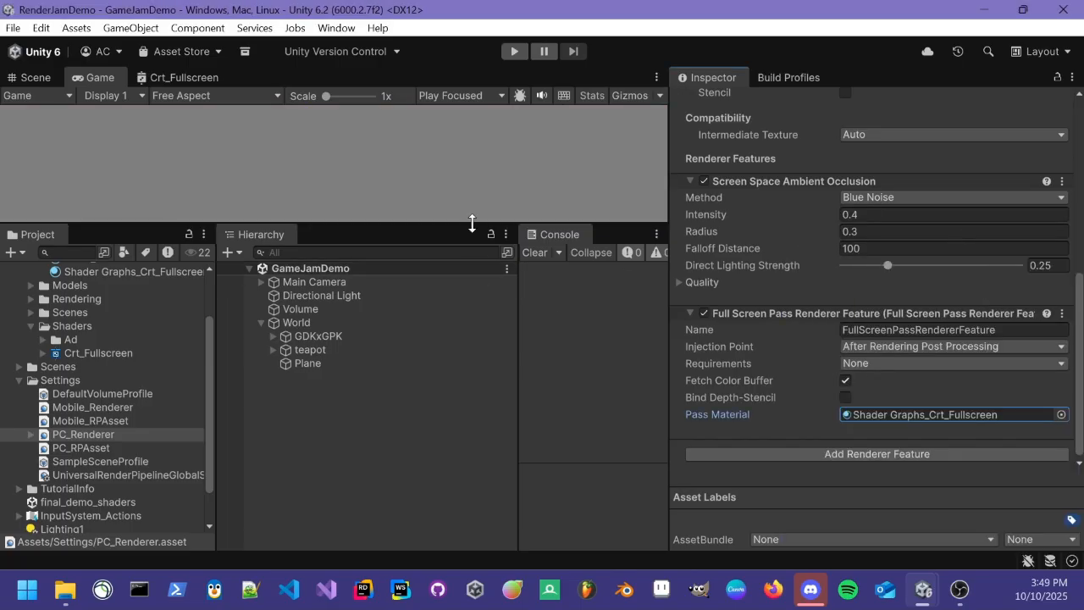
# Enlarge the upper view area, then reopen the Crt_Fullscreen graph and maximize it.
pyautogui.moveTo(481, 227); pyautogui.dragTo(467, 286)
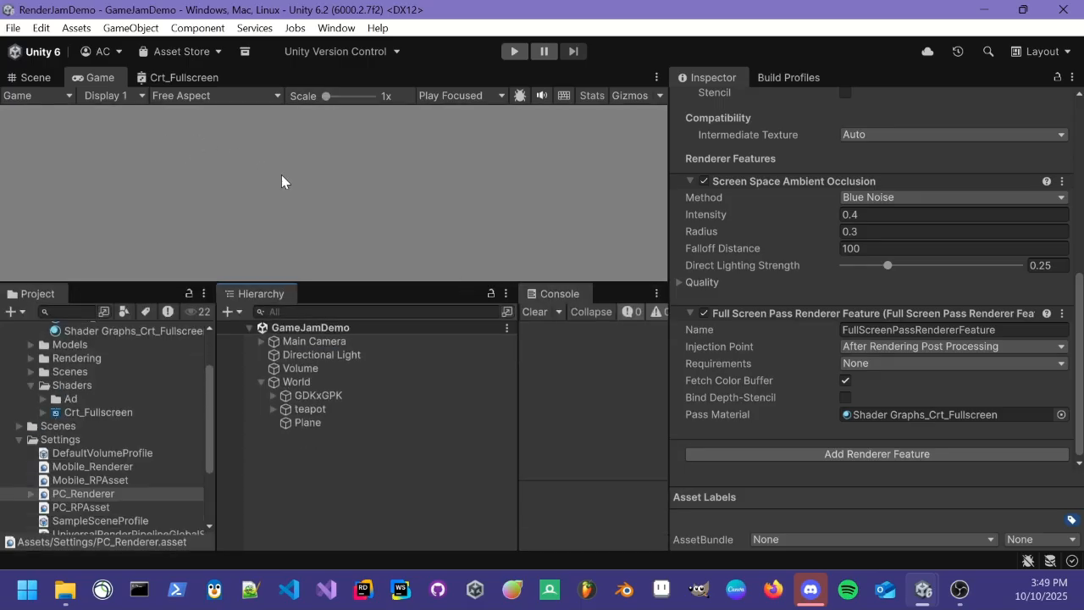
pyautogui.click(182, 77)
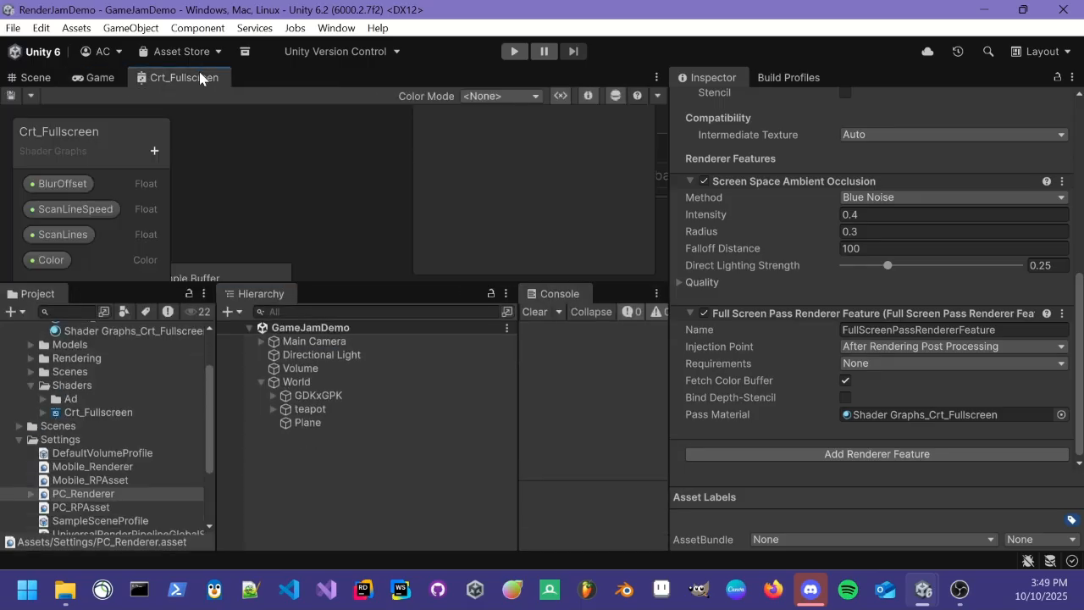
pyautogui.doubleClick(196, 76)
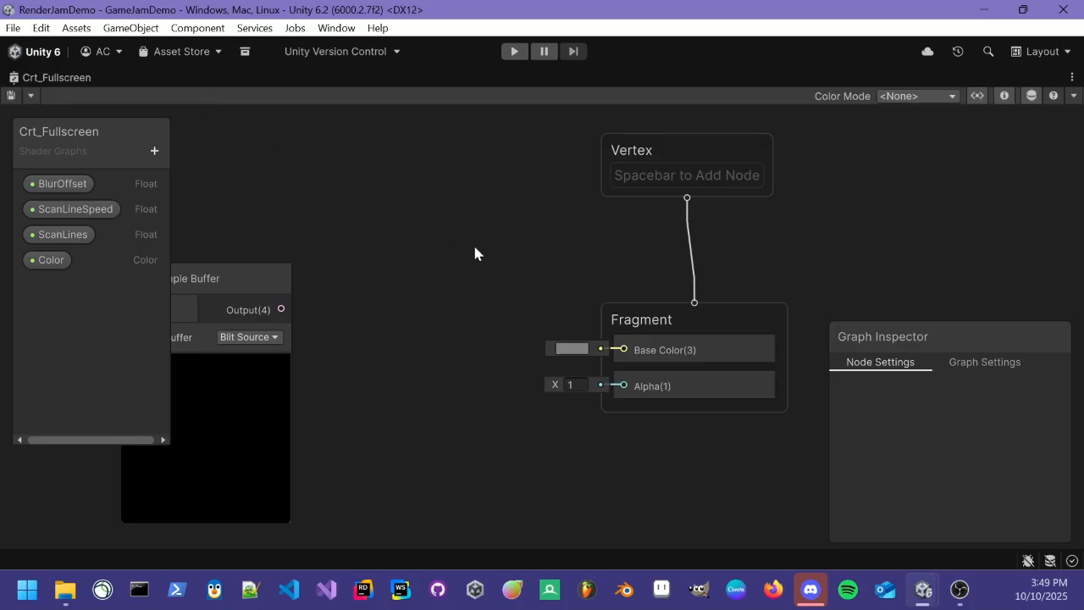
# Connect the URP Sample Buffer's Output to the Fragment's Base Color, save the graph and restore the docked layout.
pyautogui.scroll(4, 584, 366)
pyautogui.scroll(-5, 662, 369)
pyautogui.scroll(3, 663, 369)
pyautogui.scroll(4, 610, 371)
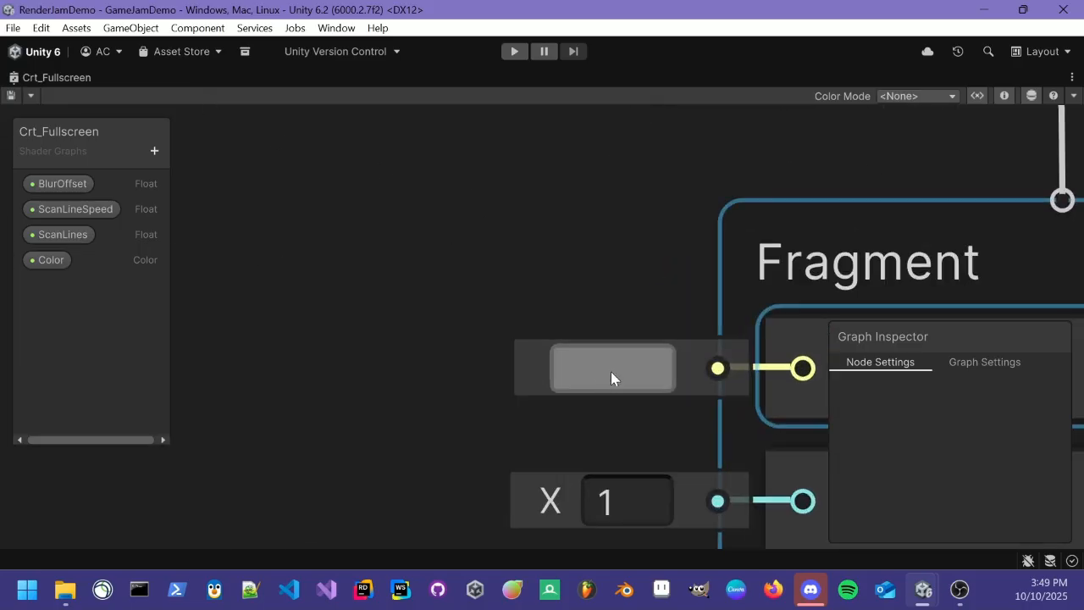
pyautogui.scroll(-5, 613, 372)
pyautogui.scroll(-2, 398, 313)
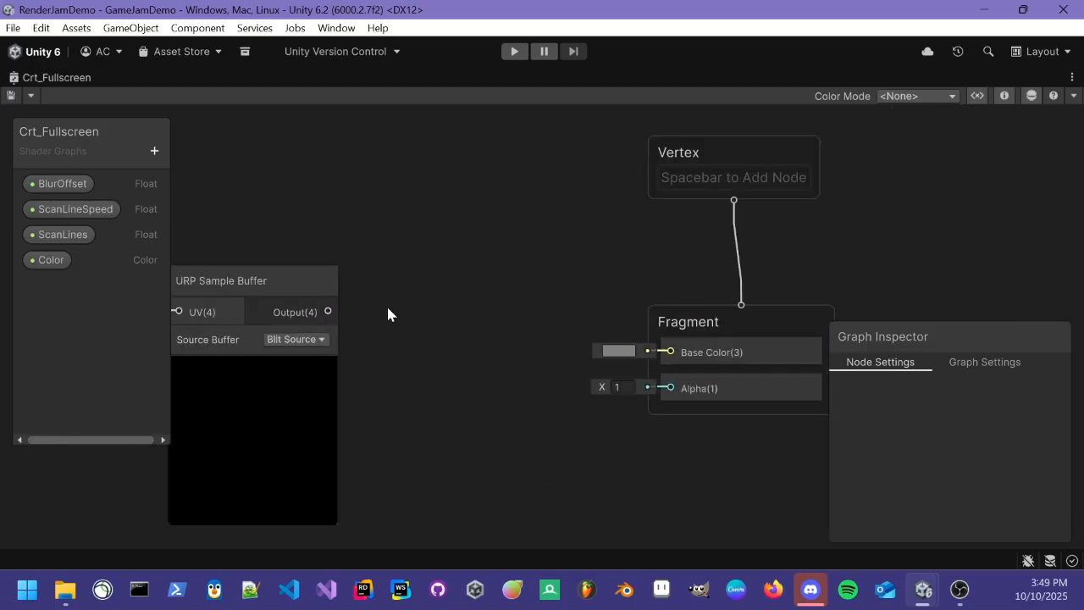
pyautogui.moveTo(328, 311); pyautogui.dragTo(671, 351)
pyautogui.scroll(5, 381, 353)
pyautogui.scroll(-4, 398, 343)
pyautogui.hotkey('ctrl', 's')
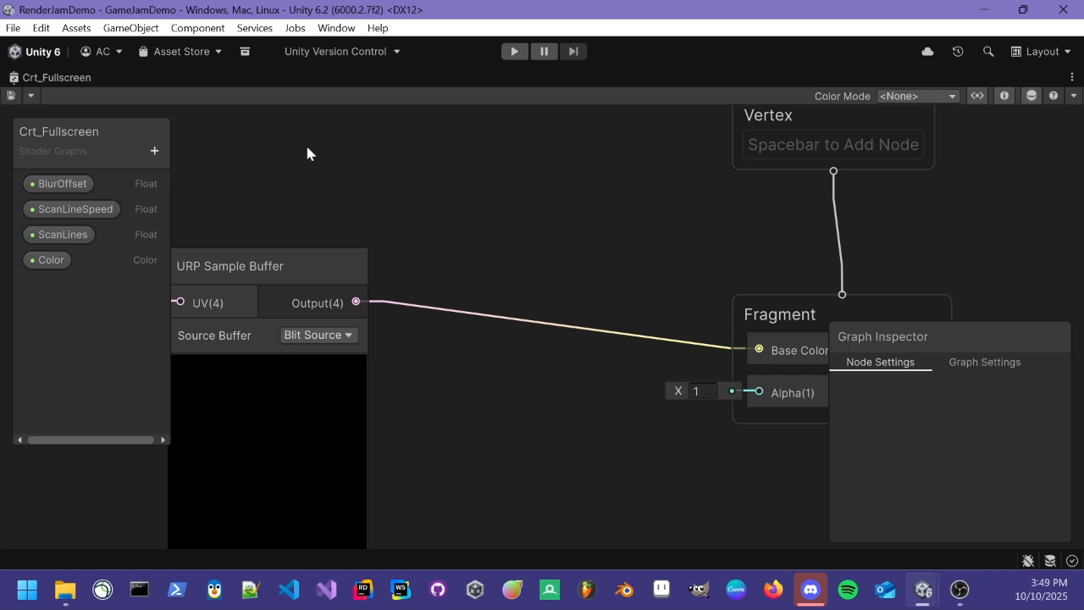
pyautogui.doubleClick(64, 77)
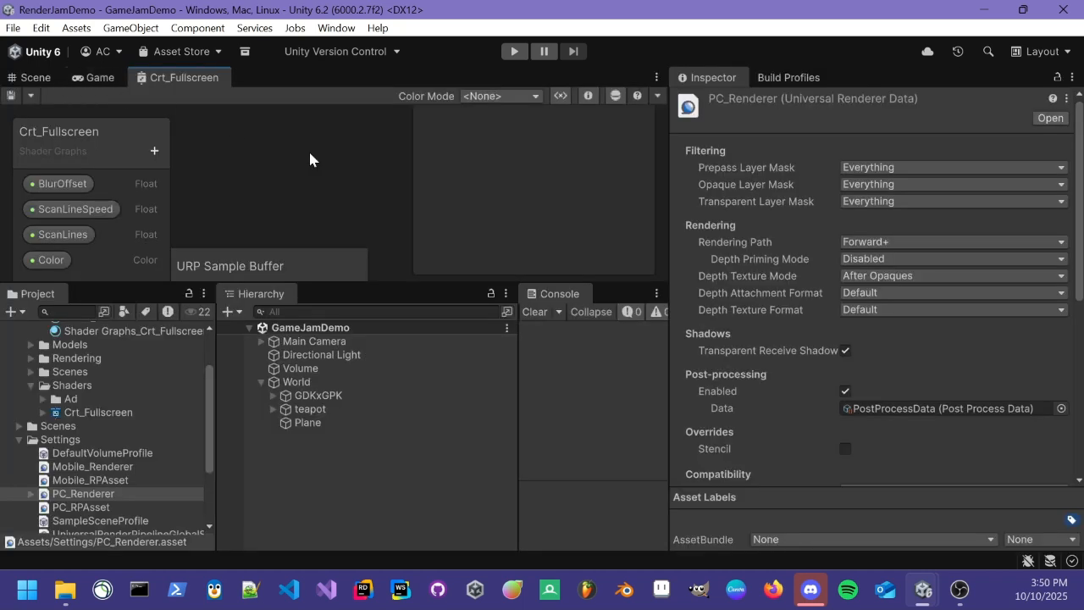
# Show the Game view, then select the DemoVolume profile in the Rendering folder.
pyautogui.click(89, 77)
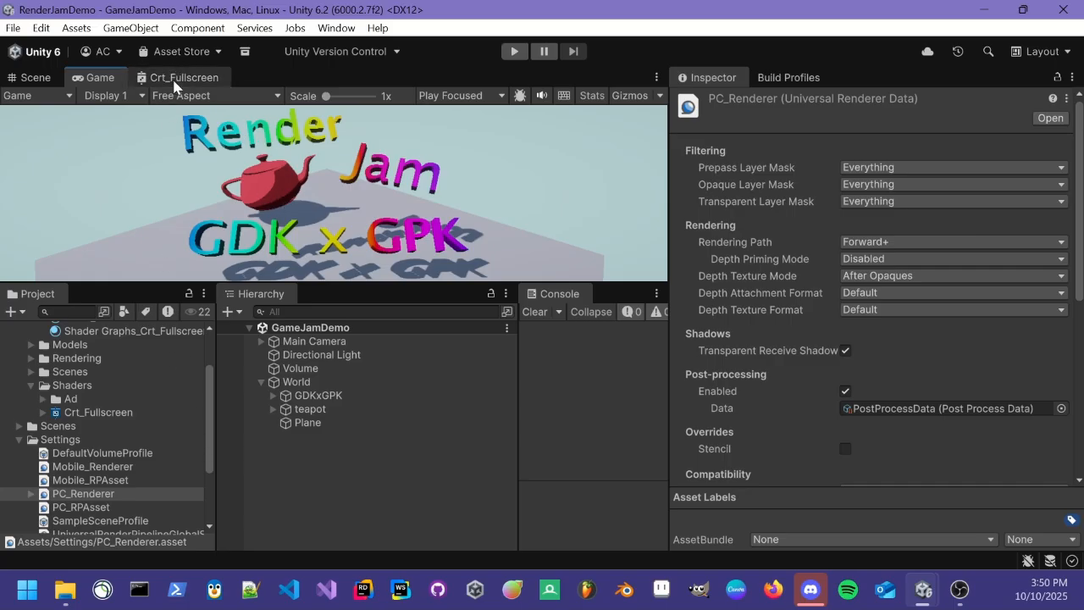
pyautogui.moveTo(409, 280)
pyautogui.mouseDown()
pyautogui.moveTo(422, 442)
pyautogui.moveTo(449, 261)
pyautogui.moveTo(431, 344)
pyautogui.moveTo(430, 453)
pyautogui.moveTo(433, 252)
pyautogui.moveTo(443, 330)
pyautogui.moveTo(427, 281)
pyautogui.mouseUp()
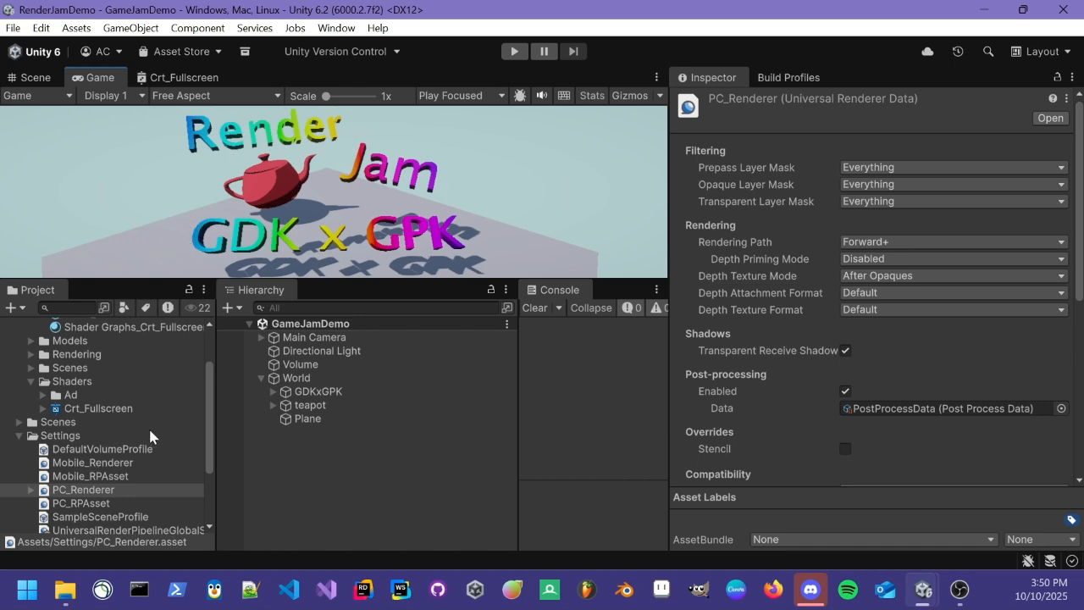
pyautogui.scroll(2, 110, 438)
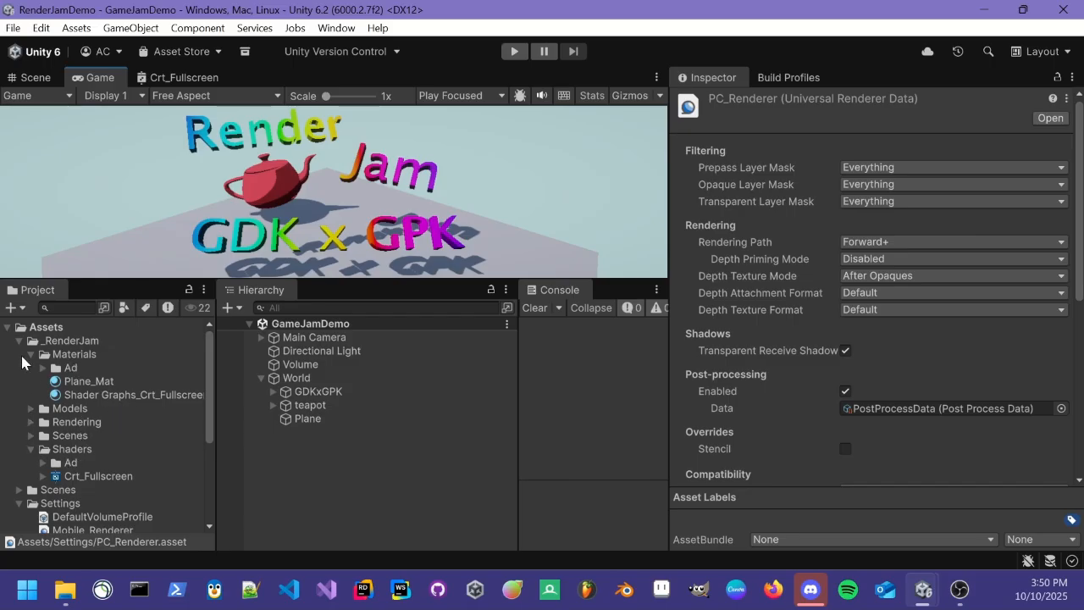
pyautogui.click(30, 409)
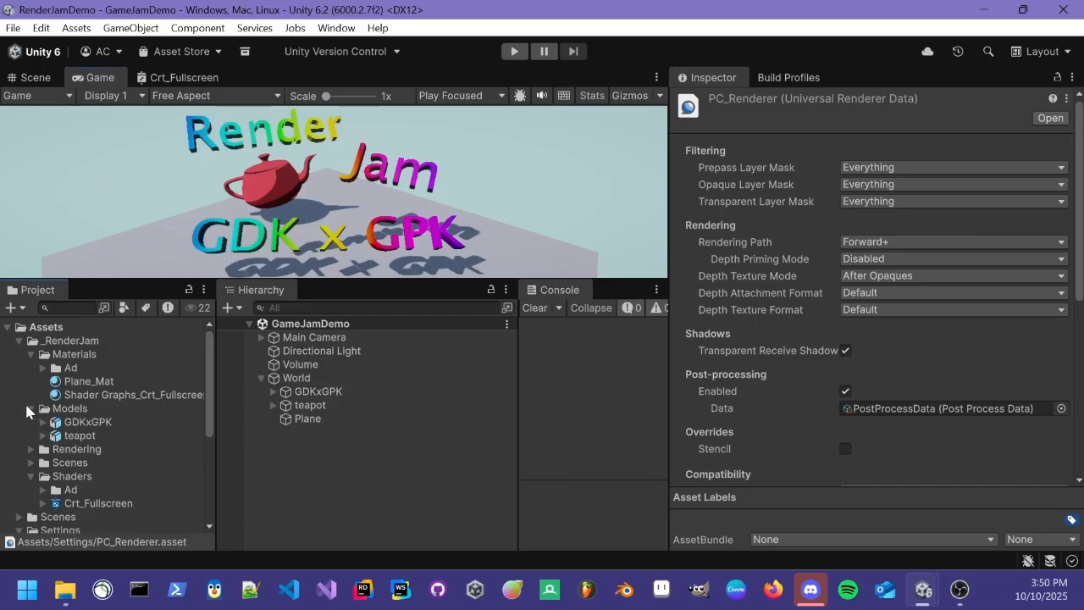
pyautogui.click(23, 410)
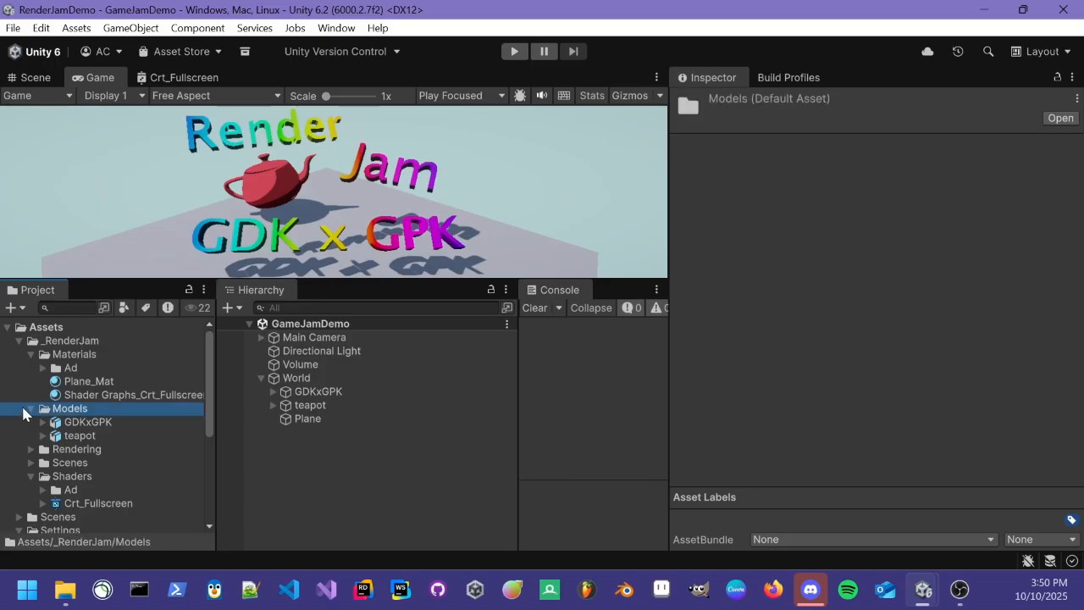
pyautogui.press('Up')
pyautogui.click(30, 408)
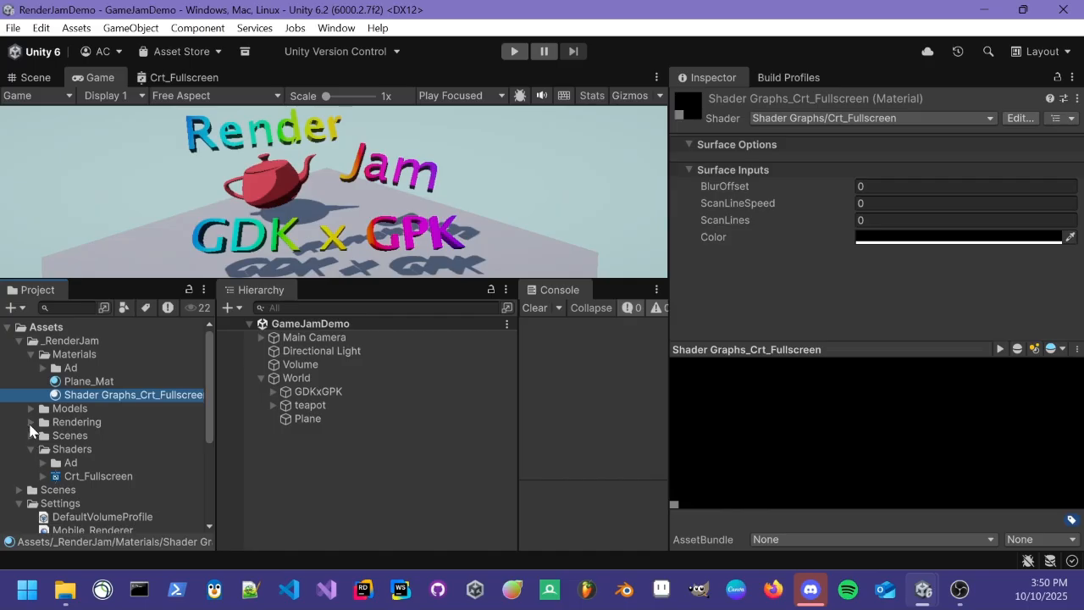
pyautogui.click(32, 421)
pyautogui.click(78, 435)
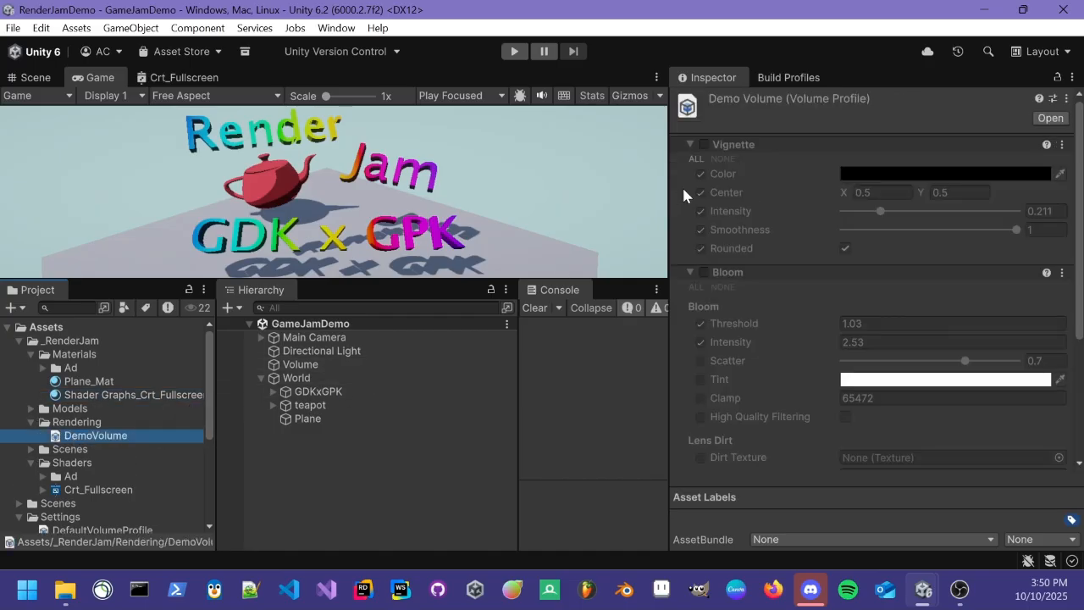
# Widen the Inspector, review DemoVolume's overrides, and enable Vignette and Bloom.
pyautogui.moveTo(664, 201); pyautogui.dragTo(623, 205)
pyautogui.scroll(-5, 881, 278)
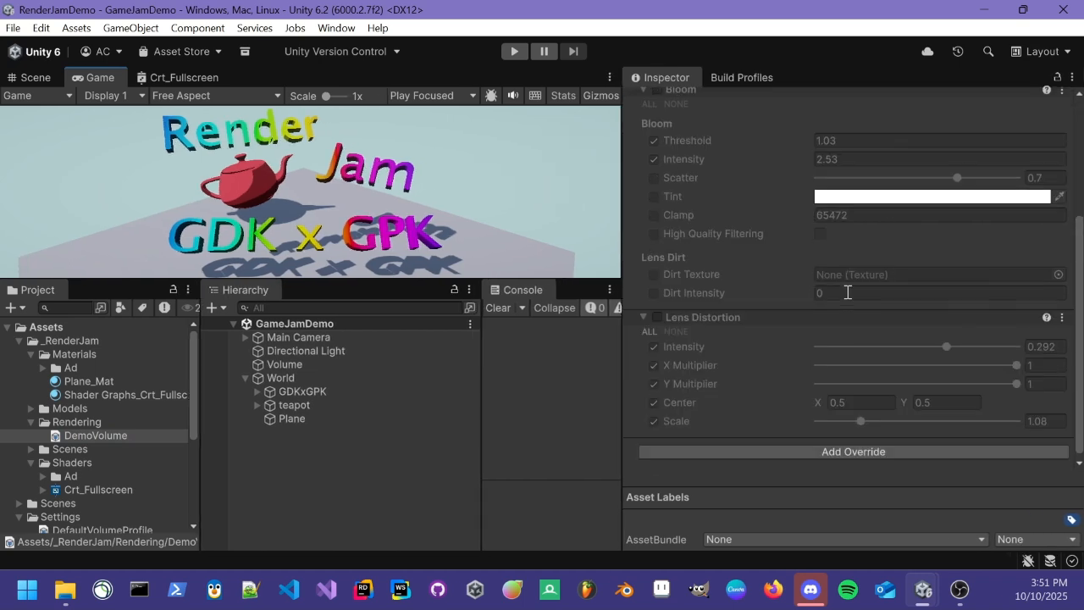
pyautogui.scroll(5, 724, 321)
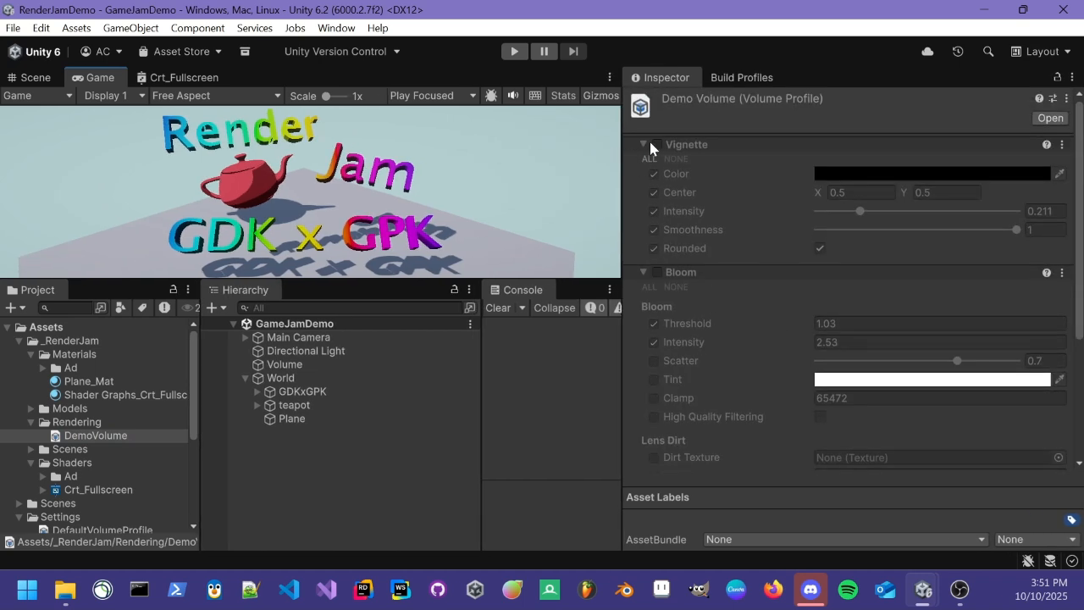
pyautogui.scroll(-5, 677, 317)
pyautogui.scroll(5, 686, 246)
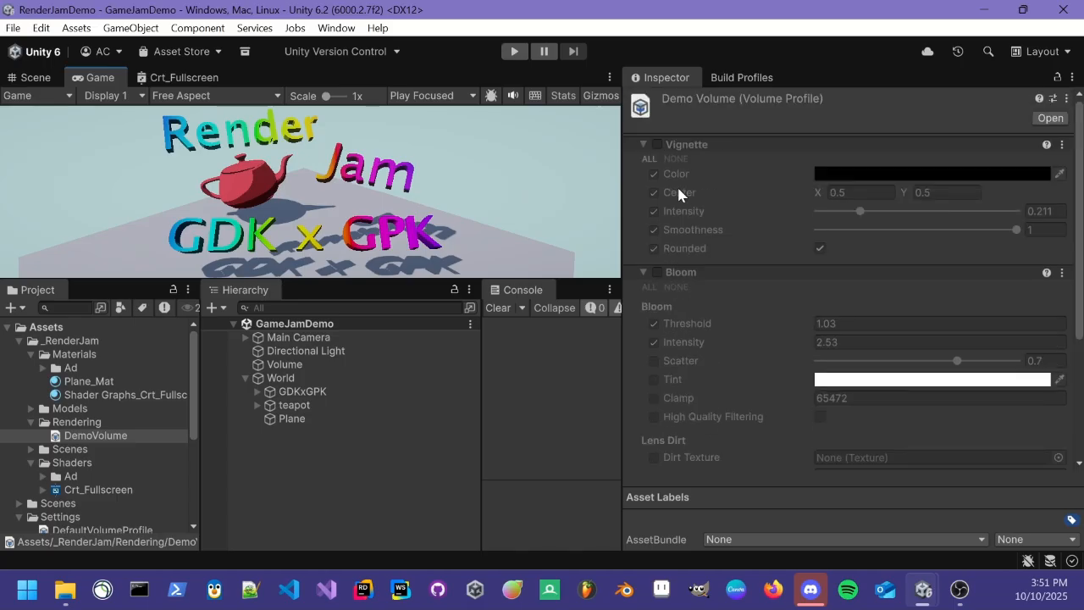
pyautogui.click(657, 145)
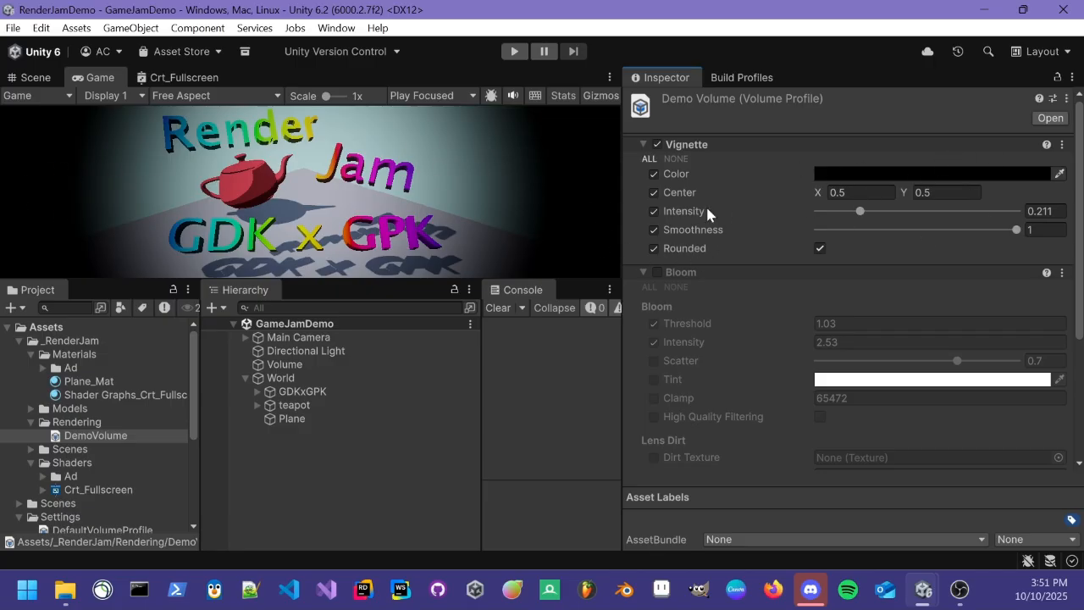
pyautogui.click(654, 272)
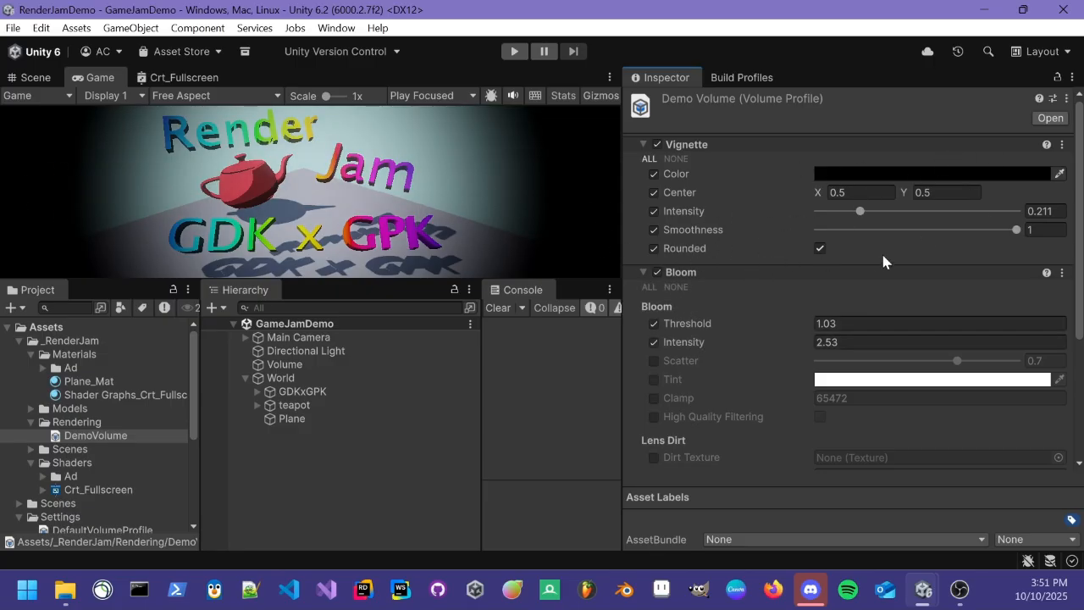
# Enable the Lens Distortion override on DemoVolume and set its Intensity to about 0.469.
pyautogui.scroll(-3, 719, 266)
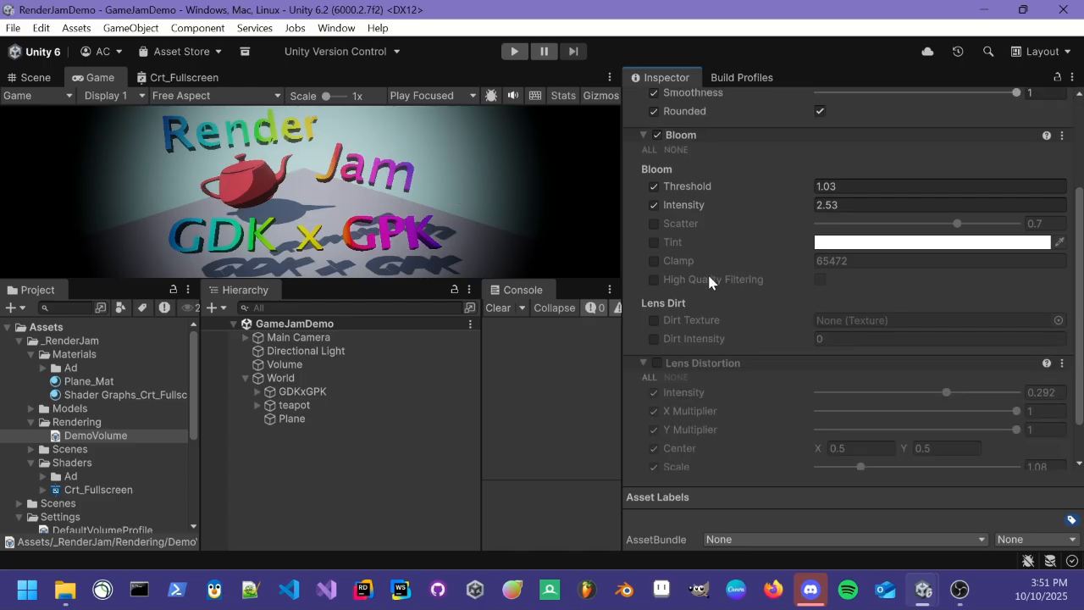
pyautogui.click(656, 366)
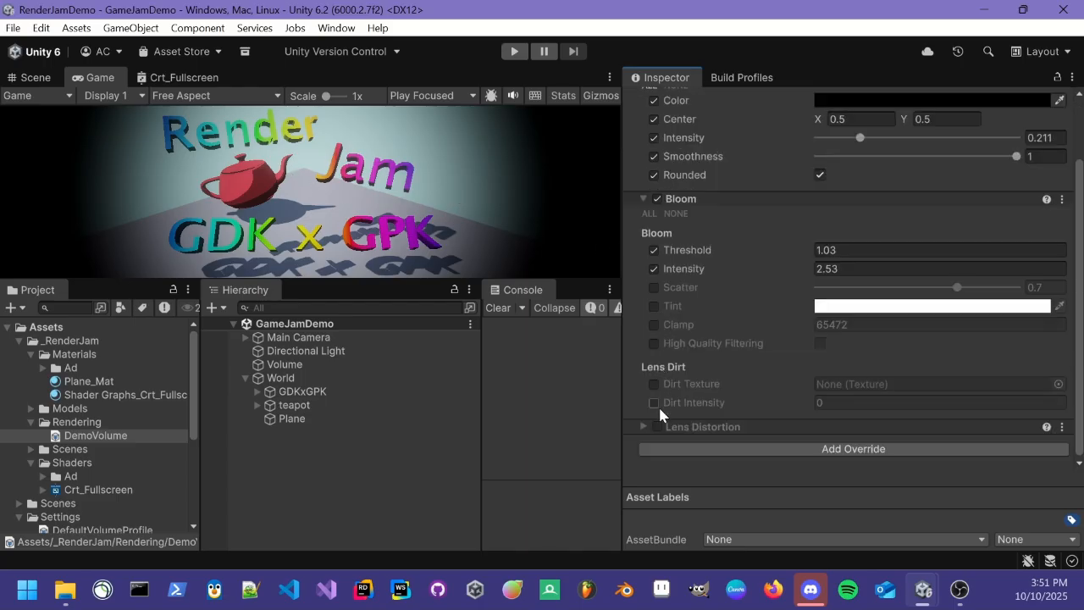
pyautogui.click(644, 427)
pyautogui.click(657, 427)
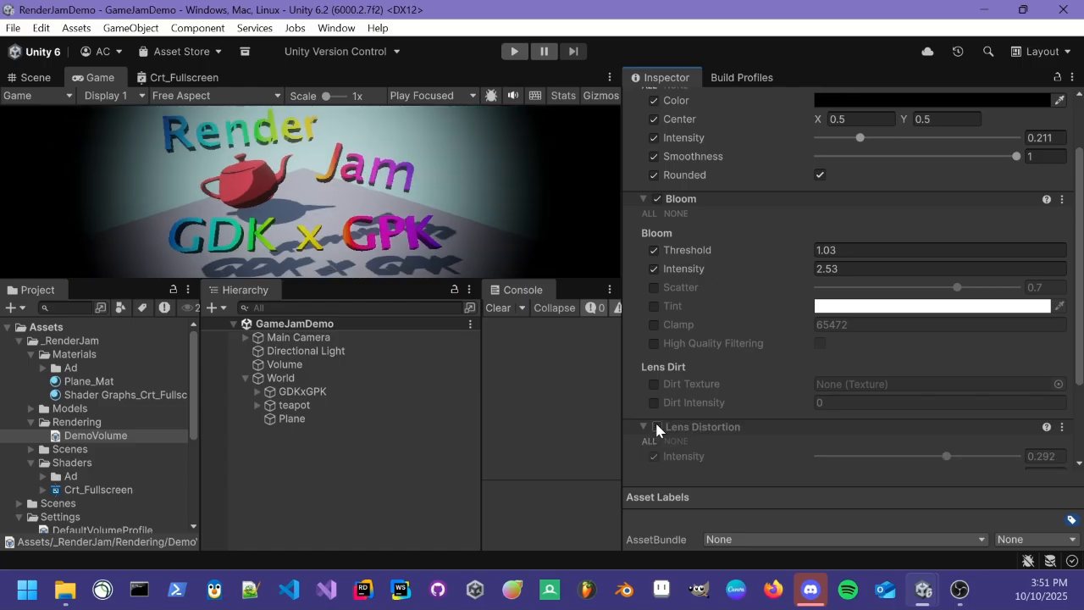
pyautogui.click(657, 427)
pyautogui.click(657, 426)
pyautogui.click(657, 427)
pyautogui.click(657, 427)
pyautogui.click(657, 426)
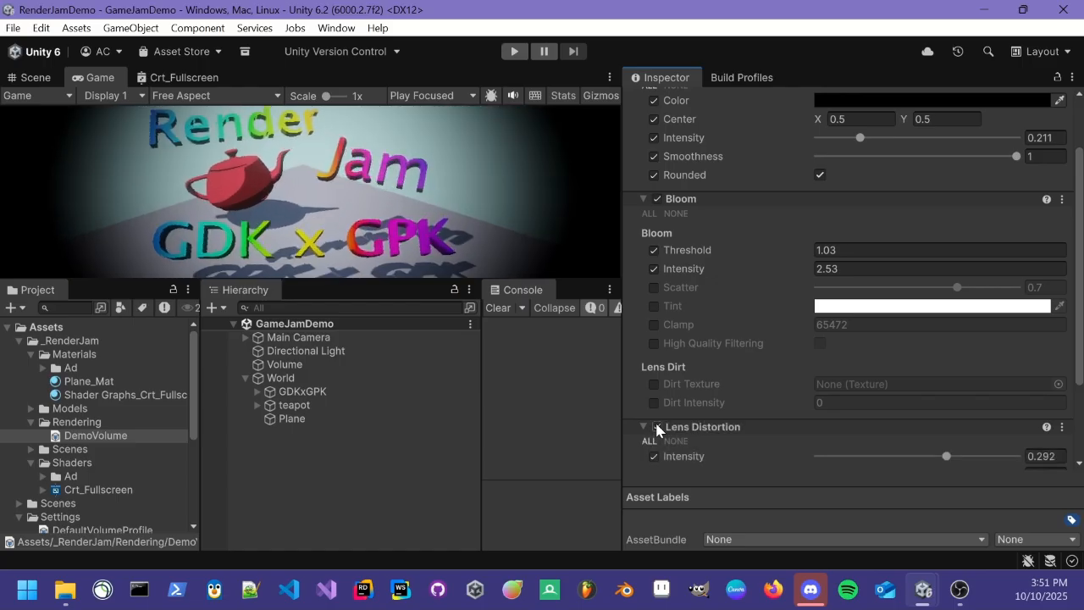
pyautogui.scroll(-3, 912, 339)
pyautogui.moveTo(950, 347)
pyautogui.mouseDown()
pyautogui.moveTo(1028, 341)
pyautogui.moveTo(965, 343)
pyautogui.mouseUp()
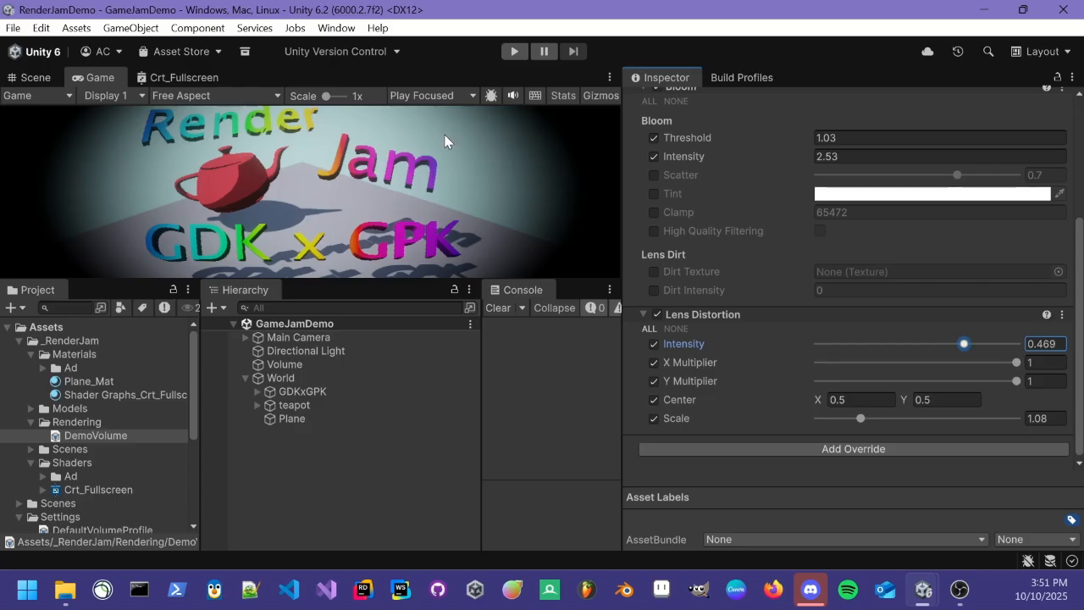
# Reopen the Crt_Fullscreen graph maximized and examine the URP Sample Buffer node's UV input and Source Buffer setting.
pyautogui.click(179, 78)
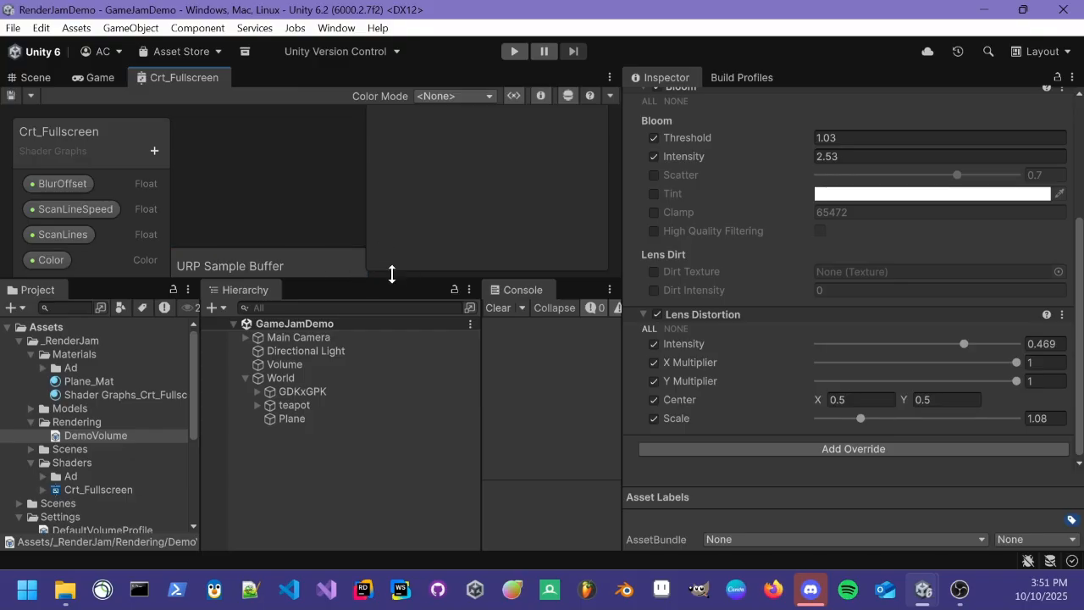
pyautogui.doubleClick(176, 78)
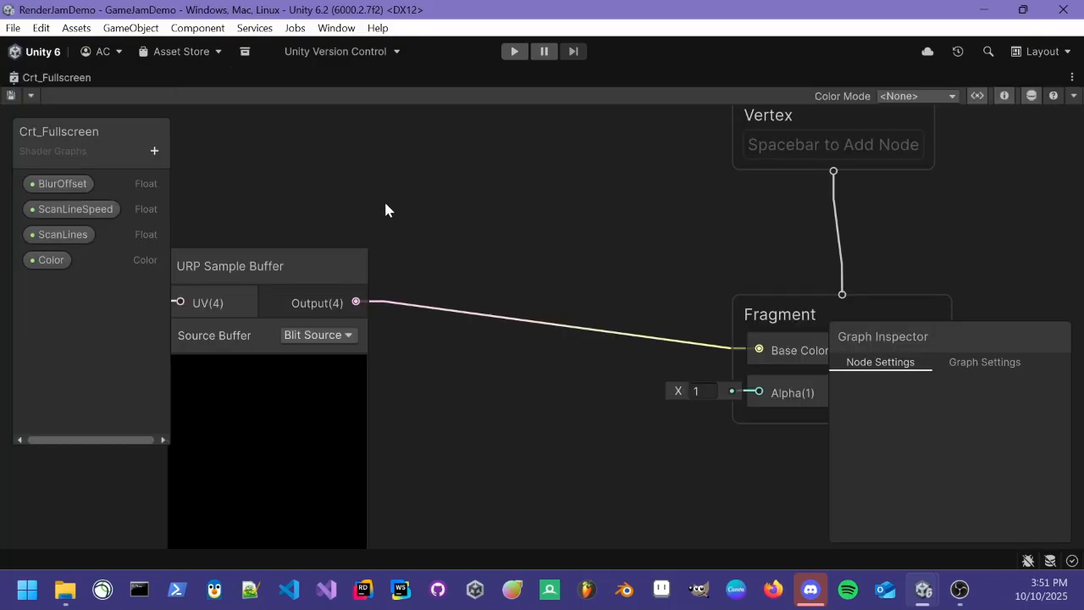
pyautogui.moveTo(386, 193); pyautogui.dragTo(528, 234, button='middle')
pyautogui.scroll(-3, 527, 232)
pyautogui.scroll(9, 453, 268)
pyautogui.scroll(-6, 438, 322)
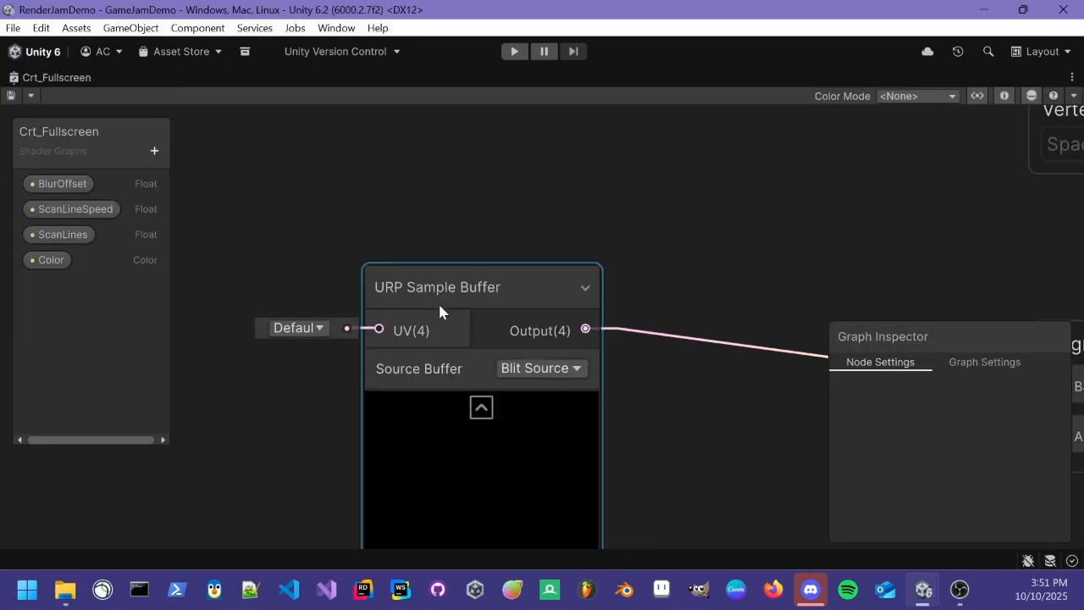
pyautogui.scroll(5, 530, 310)
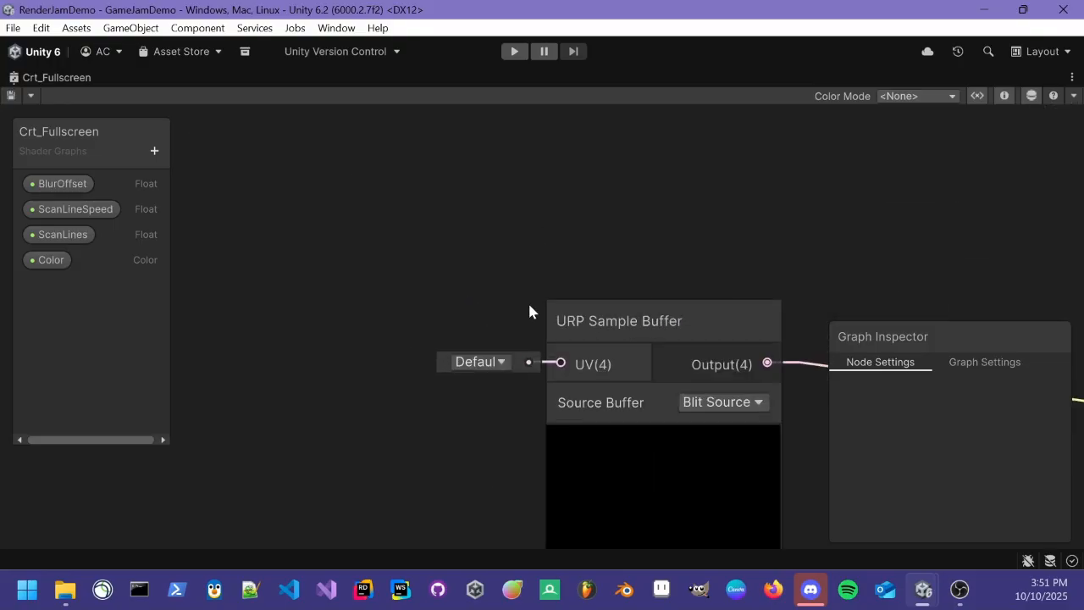
pyautogui.scroll(-2, 565, 373)
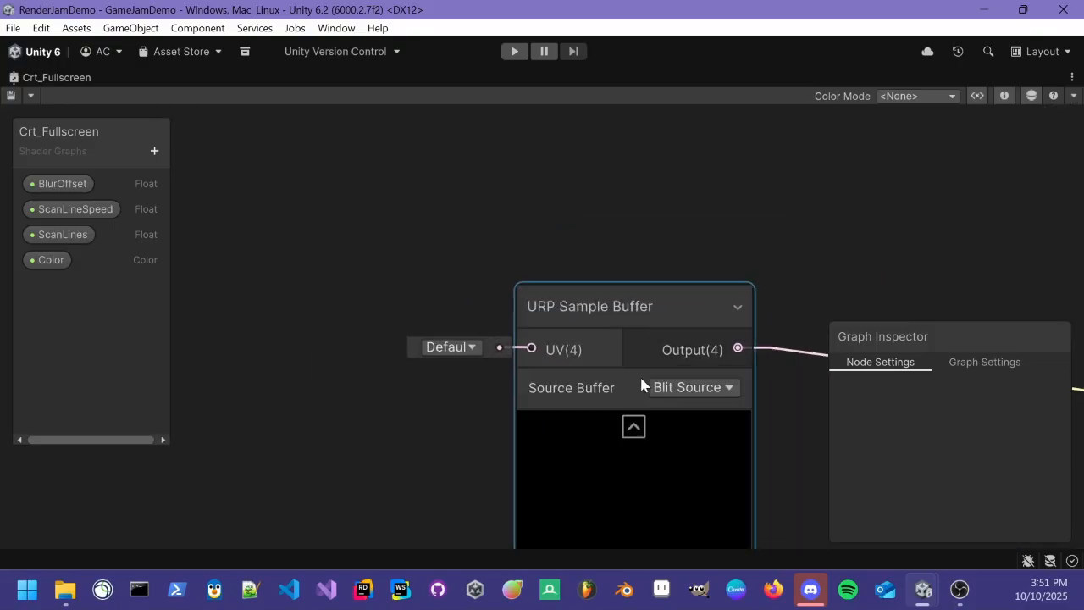
pyautogui.scroll(4, 686, 376)
pyautogui.scroll(-8, 699, 373)
# Move the BlurOffset node farther away from the URP Sample Buffer to free space in front of its UV input.
pyautogui.moveTo(542, 201); pyautogui.dragTo(337, 226)
pyautogui.click(581, 243)
pyautogui.scroll(5, 477, 321)
pyautogui.moveTo(612, 333); pyautogui.dragTo(368, 241, button='middle')
pyautogui.scroll(1, 476, 318)
pyautogui.scroll(-2, 415, 222)
pyautogui.moveTo(313, 215); pyautogui.dragTo(543, 298, button='middle')
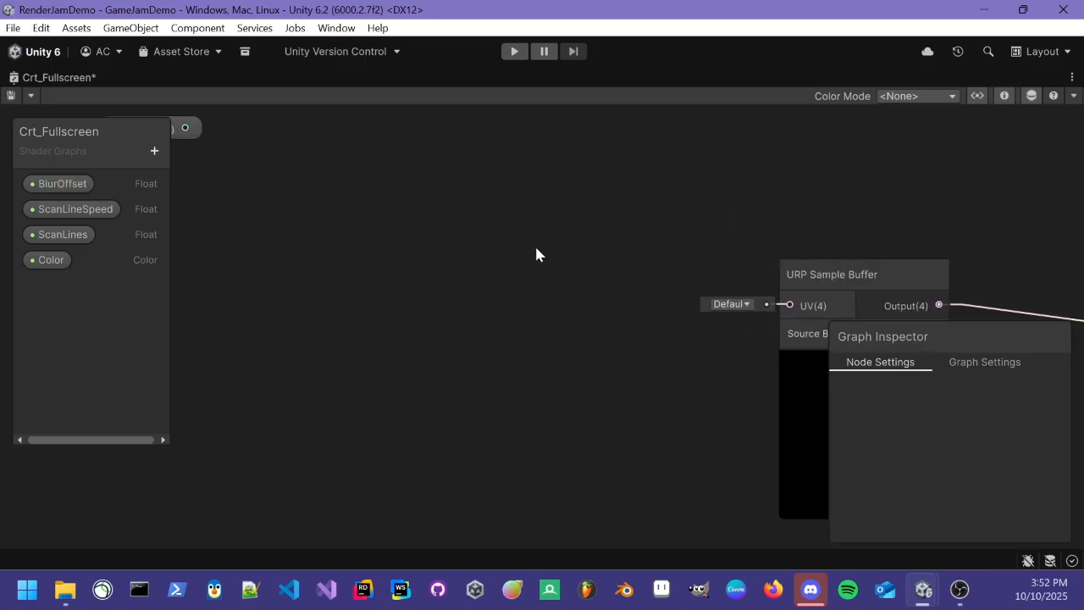
pyautogui.press('space')
pyautogui.write('uv')
pyautogui.press('BackSpace')
pyautogui.press('BackSpace')
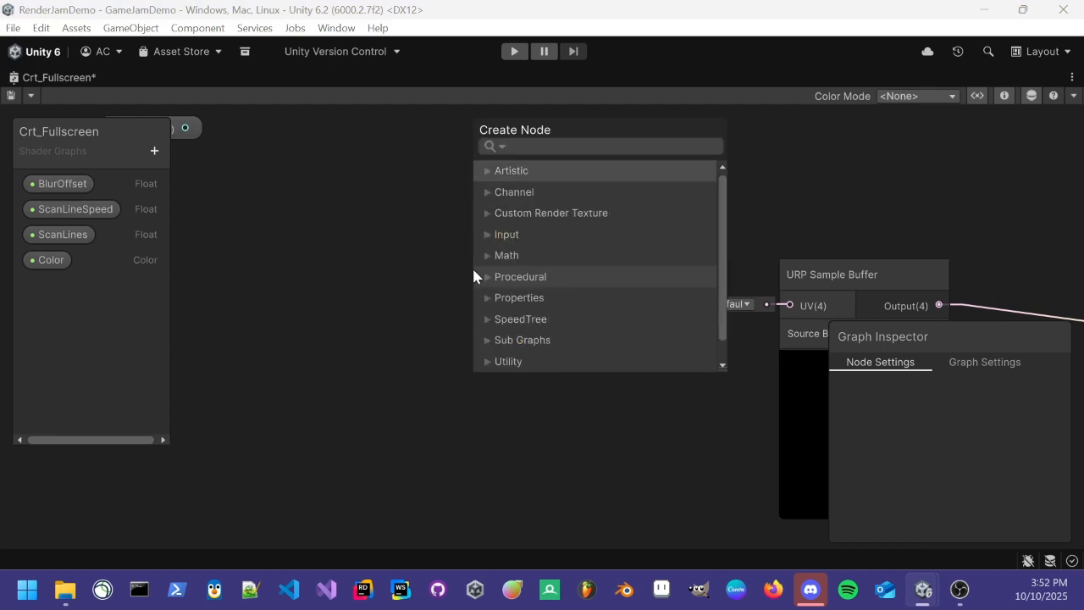
pyautogui.click(425, 292)
# Add a Tiling And Offset node in the empty area before the URP Sample Buffer.
pyautogui.moveTo(526, 319); pyautogui.dragTo(431, 253, button='middle')
pyautogui.click(678, 215)
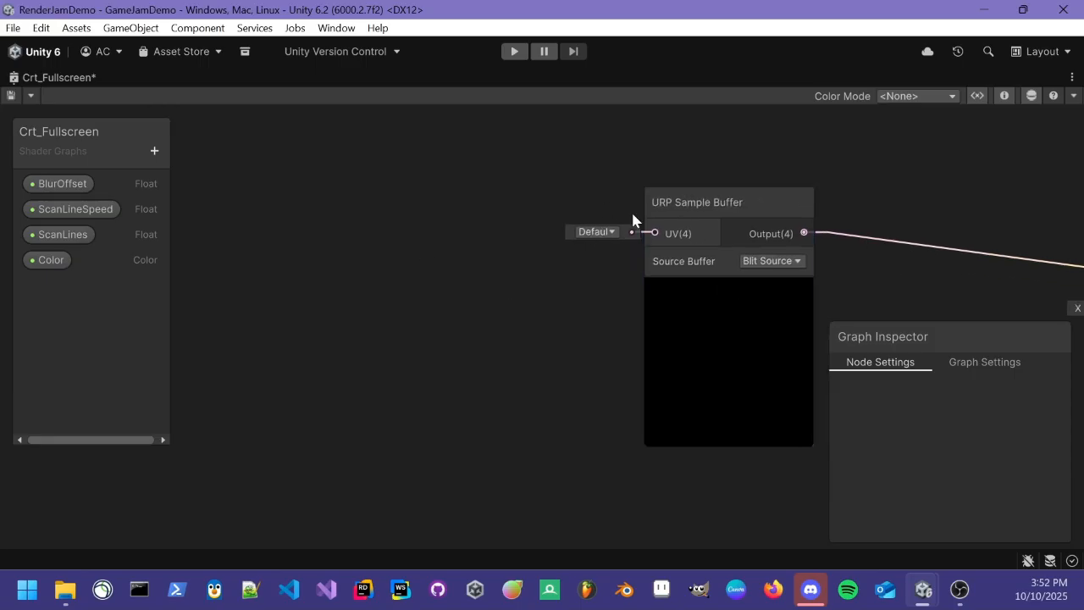
pyautogui.scroll(10, 673, 233)
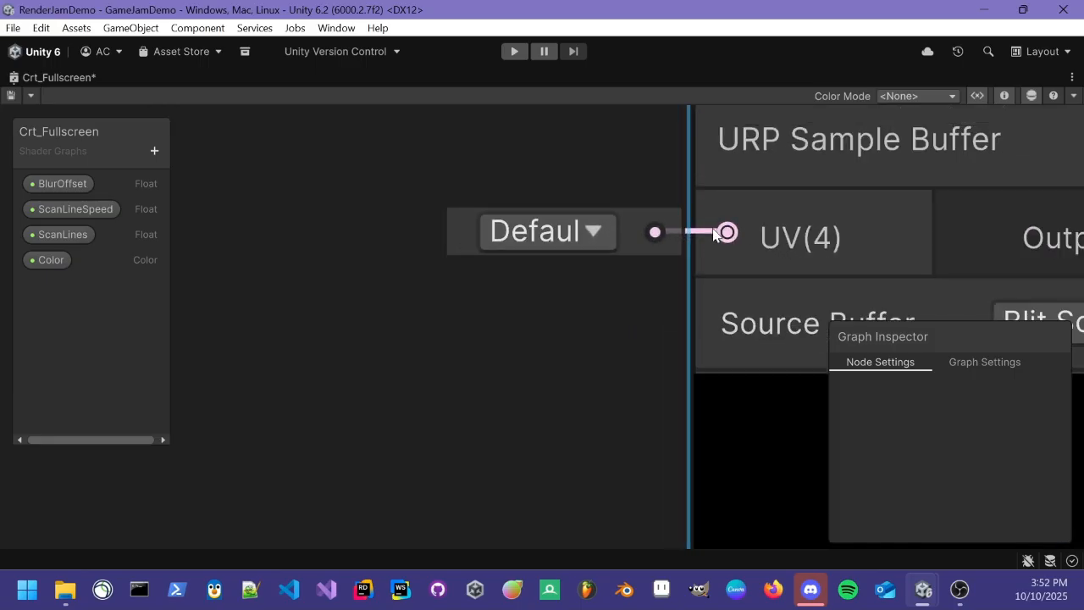
pyautogui.scroll(-6, 737, 245)
pyautogui.scroll(5, 588, 271)
pyautogui.click(409, 201)
pyautogui.click(416, 382)
pyautogui.scroll(-5, 414, 374)
pyautogui.scroll(-3, 438, 266)
pyautogui.rightClick(511, 246)
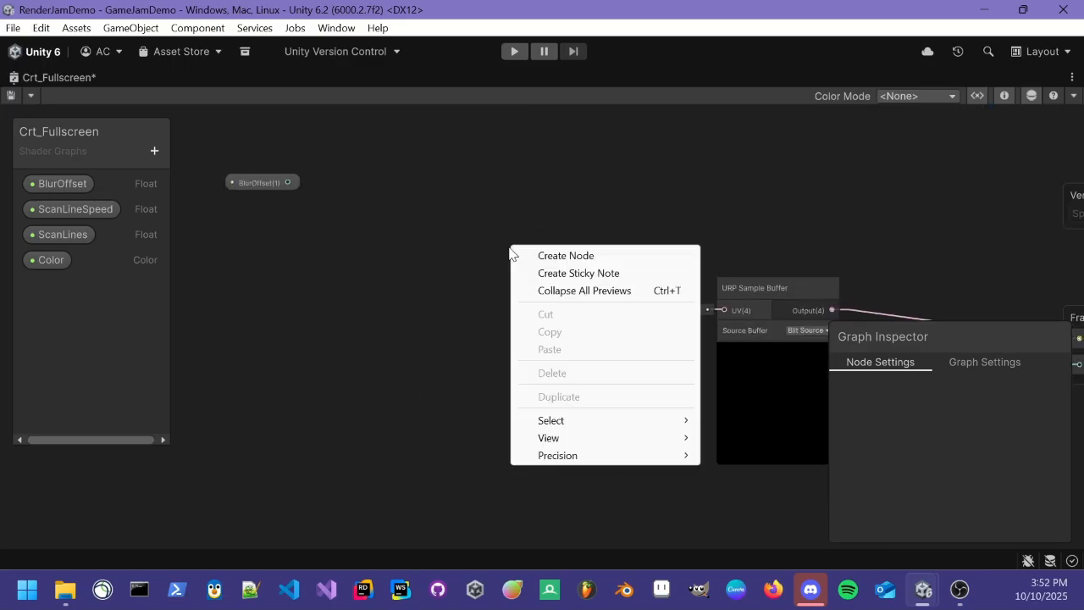
pyautogui.click(567, 255)
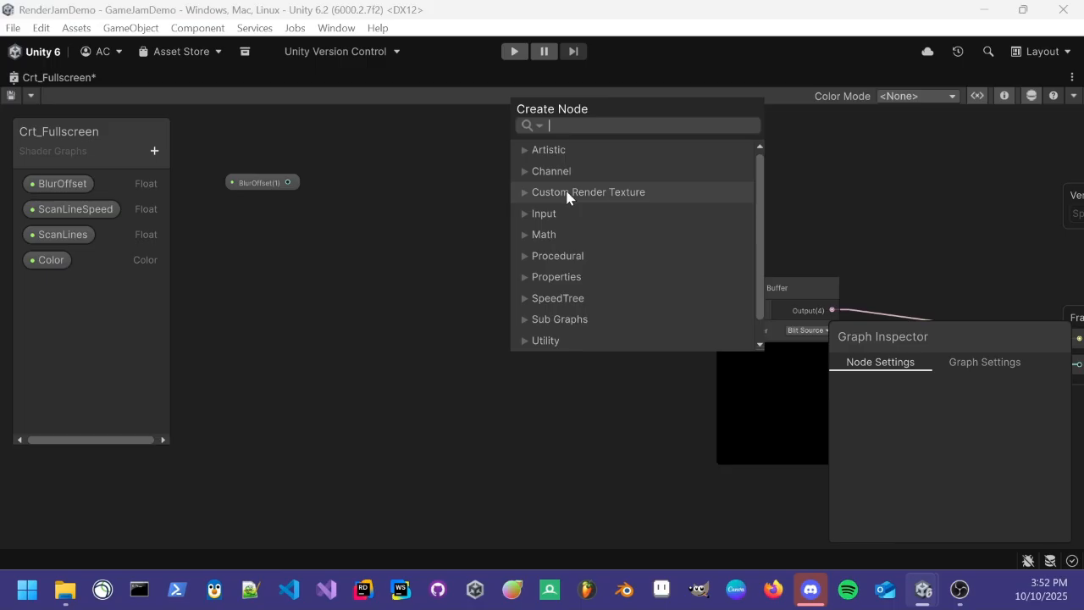
pyautogui.write('tili')
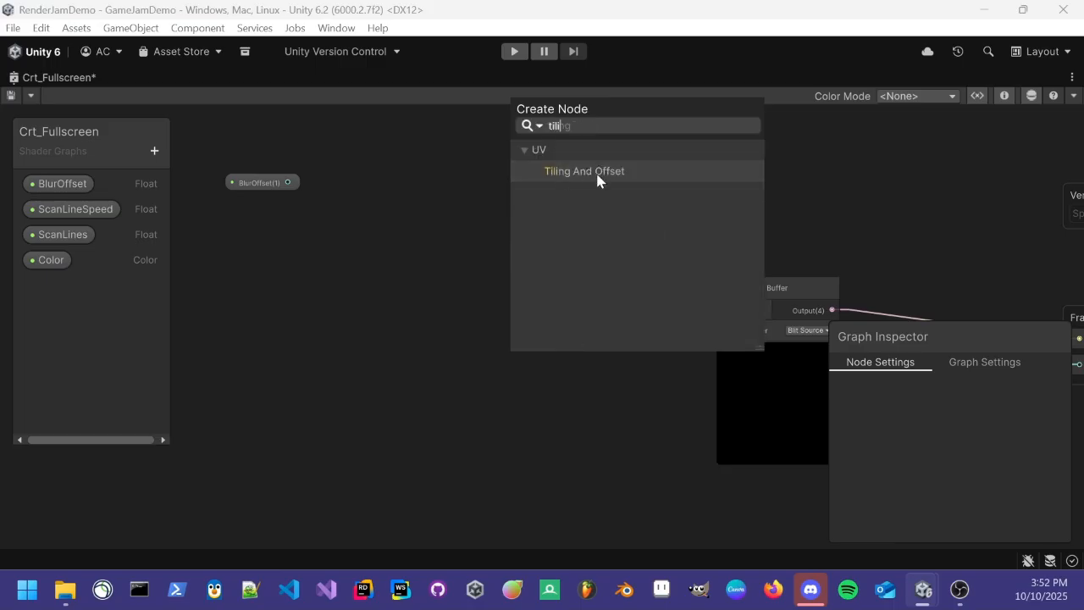
pyautogui.click(606, 177)
pyautogui.click(581, 277)
# Examine the Tiling And Offset node's UV, Tiling and Offset inputs and its available UV channels.
pyautogui.scroll(5, 588, 279)
pyautogui.scroll(-1, 720, 247)
pyautogui.scroll(2, 499, 292)
pyautogui.scroll(1, 486, 305)
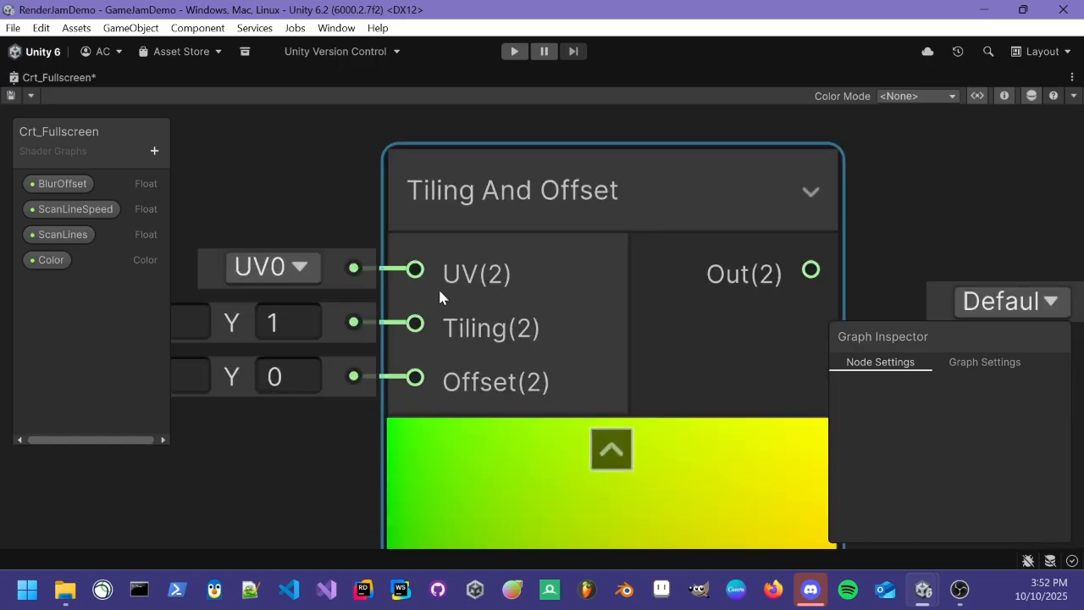
pyautogui.click(294, 269)
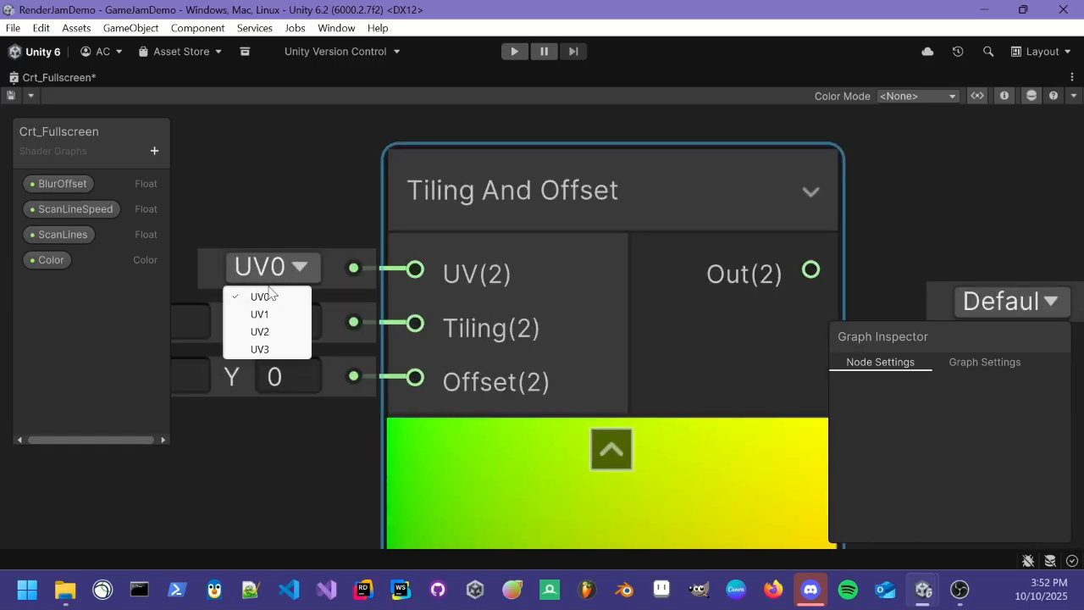
pyautogui.click(289, 207)
pyautogui.moveTo(347, 216); pyautogui.dragTo(417, 160, button='middle')
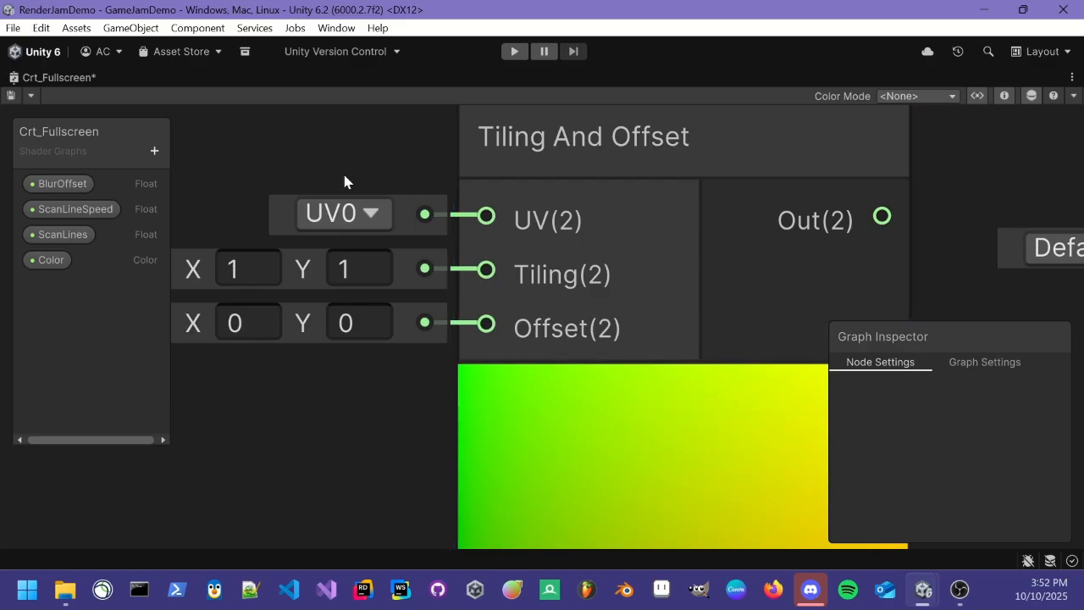
pyautogui.moveTo(248, 238); pyautogui.dragTo(391, 230, button='middle')
# Move the Tiling And Offset node away from the URP Sample Buffer, connect its Out to the buffer's UV, and save the graph.
pyautogui.moveTo(478, 361); pyautogui.dragTo(304, 331, button='middle')
pyautogui.scroll(-6, 325, 326)
pyautogui.moveTo(426, 239); pyautogui.dragTo(326, 222)
pyautogui.scroll(2, 478, 305)
pyautogui.moveTo(391, 239); pyautogui.dragTo(711, 280)
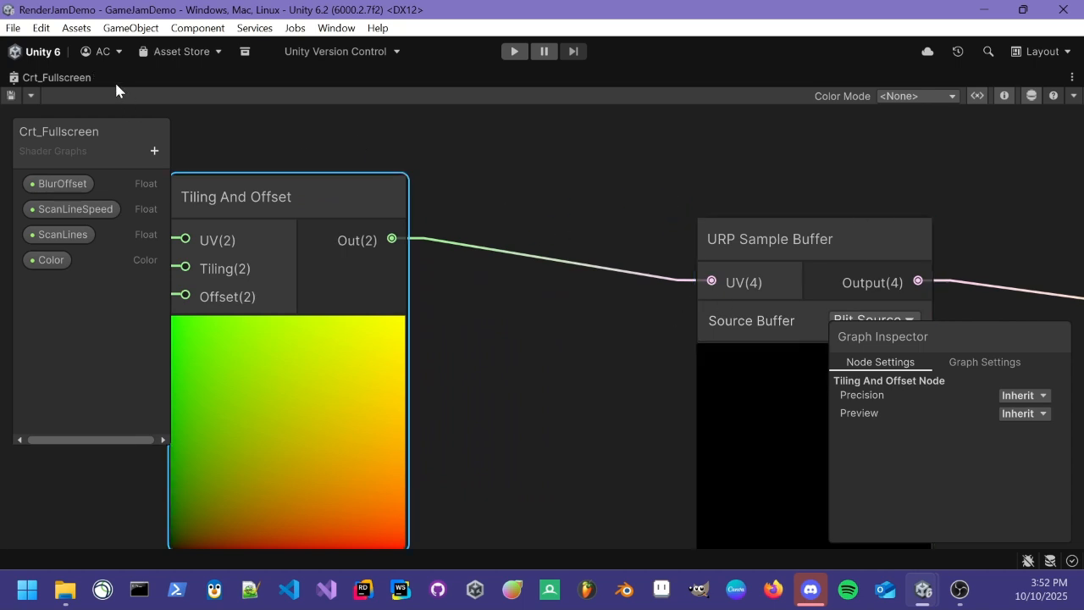
# Check the effect in the docked Game view, then return to the maximized Crt_Fullscreen graph at the Tiling And Offset inputs.
pyautogui.doubleClick(84, 81)
pyautogui.click(84, 81)
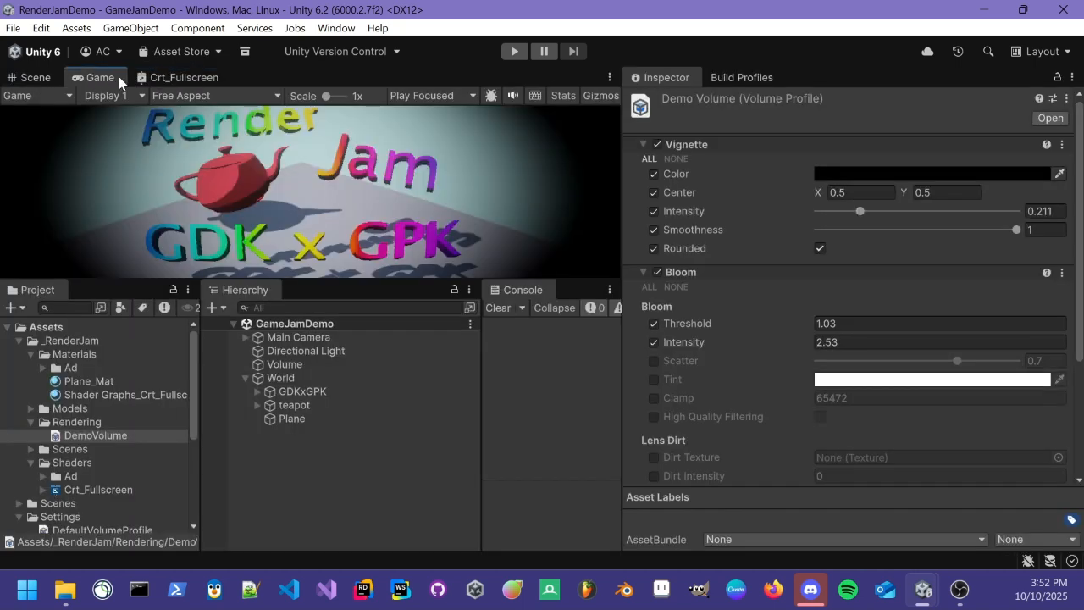
pyautogui.doubleClick(174, 78)
pyautogui.click(356, 285)
pyautogui.scroll(3, 330, 331)
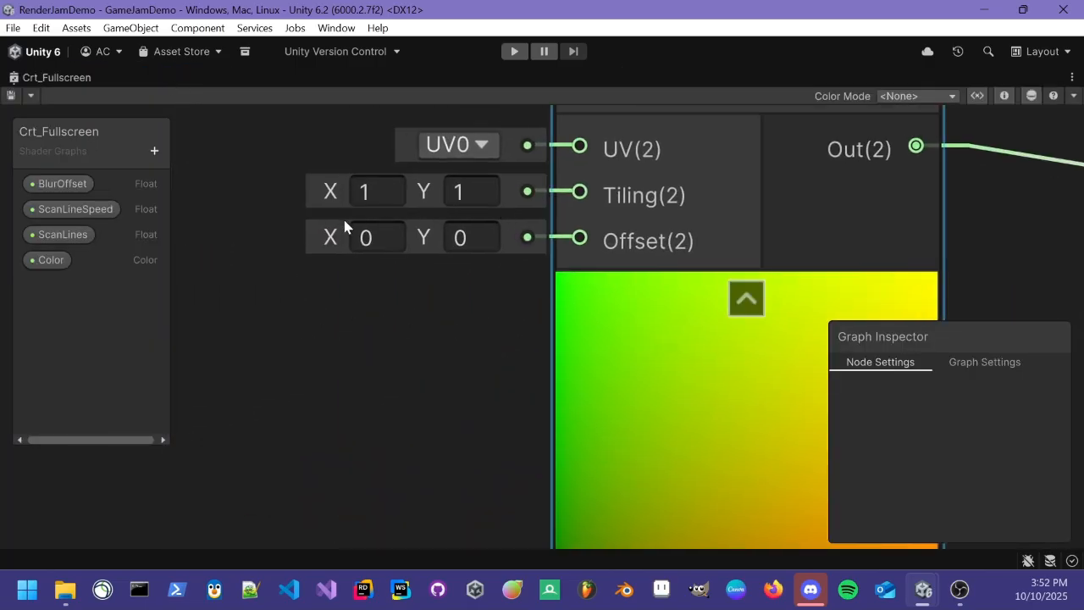
pyautogui.scroll(-3, 423, 296)
pyautogui.scroll(5, 372, 254)
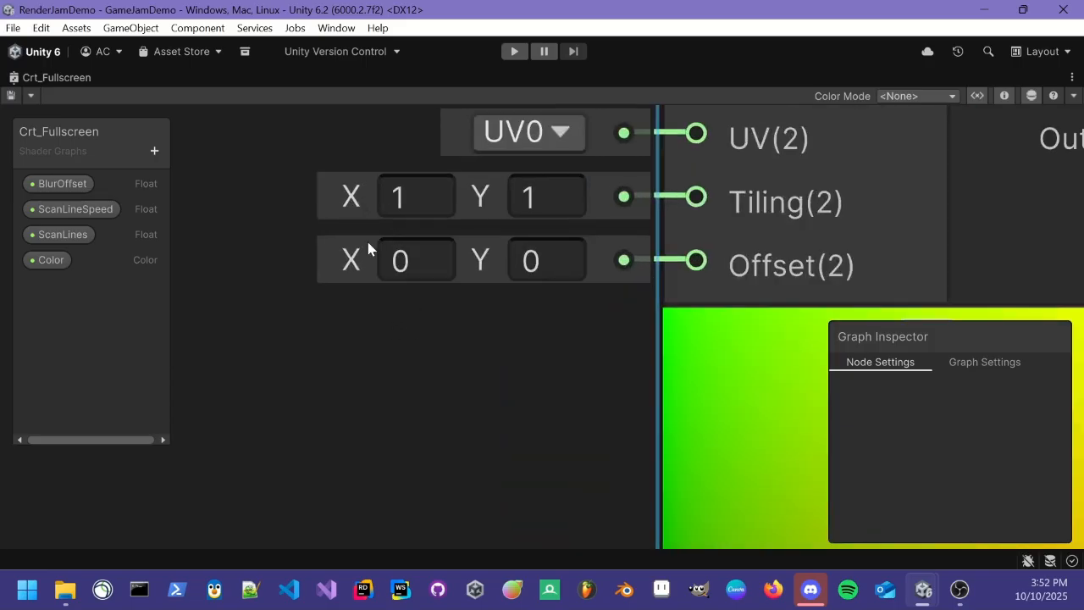
pyautogui.scroll(-2, 360, 246)
pyautogui.moveTo(426, 326); pyautogui.dragTo(292, 217, button='middle')
pyautogui.scroll(-1, 292, 217)
pyautogui.moveTo(237, 134); pyautogui.dragTo(272, 138)
pyautogui.hotkey('ctrl', 'z')
pyautogui.moveTo(238, 178)
pyautogui.mouseDown()
pyautogui.moveTo(253, 174)
pyautogui.moveTo(225, 175)
pyautogui.mouseUp()
pyautogui.hotkey('ctrl', 'z')
# Move the Tiling And Offset node closer to the URP Sample Buffer and deselect it.
pyautogui.scroll(-2, 254, 293)
pyautogui.moveTo(256, 295); pyautogui.dragTo(353, 308, button='middle')
pyautogui.scroll(-2, 315, 321)
pyautogui.scroll(2, 397, 384)
pyautogui.scroll(-2, 432, 307)
pyautogui.moveTo(519, 215); pyautogui.dragTo(637, 241)
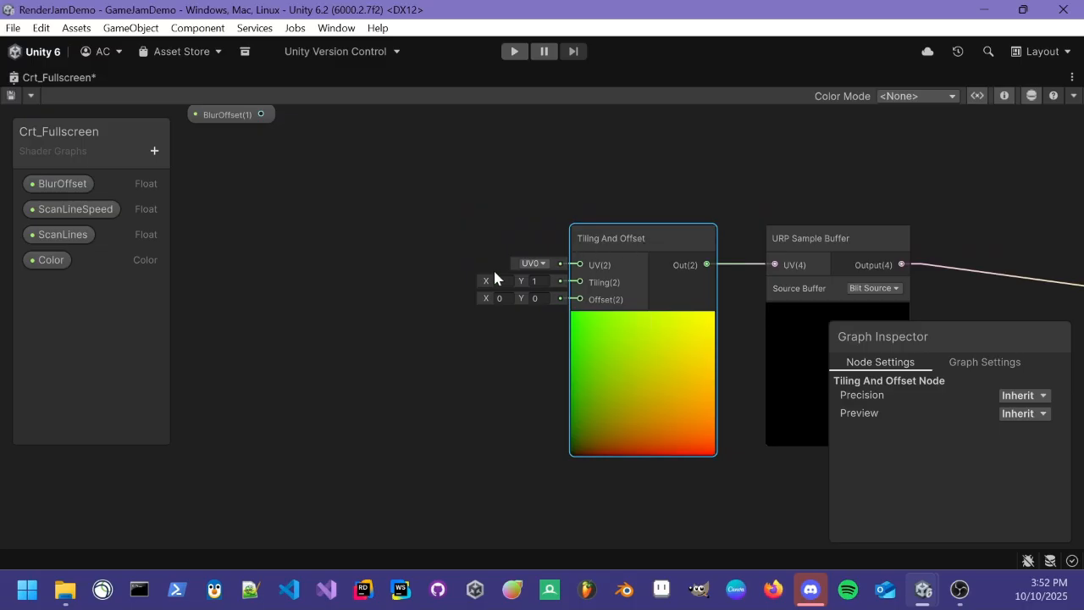
pyautogui.click(350, 304)
pyautogui.moveTo(350, 305); pyautogui.dragTo(440, 332, button='middle')
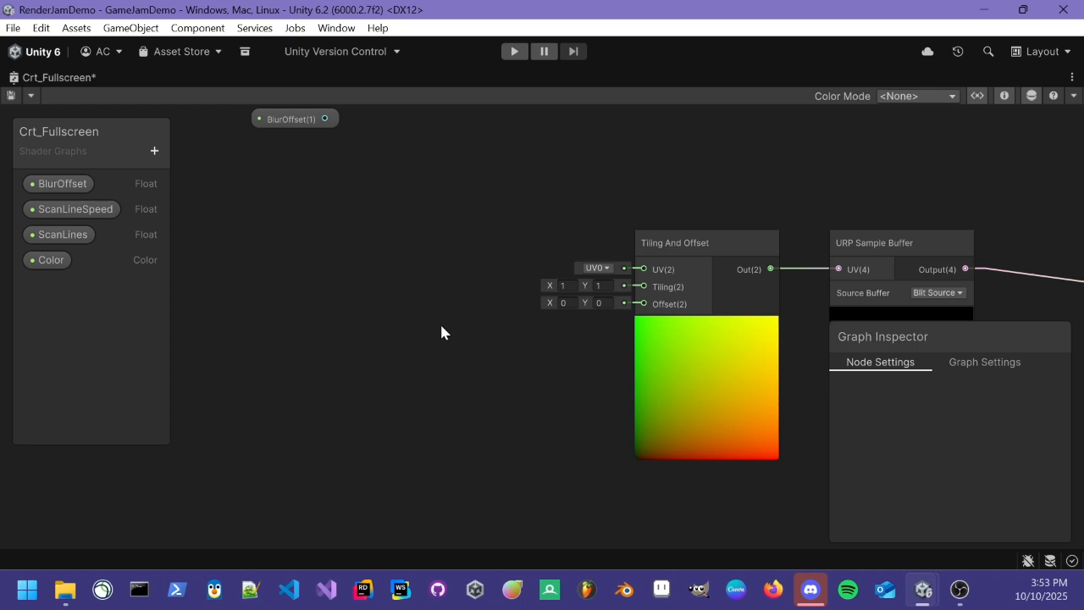
# Reposition the BlurOffset property node in the empty area before the Tiling And Offset node.
pyautogui.scroll(5, 622, 304)
pyautogui.scroll(-5, 635, 328)
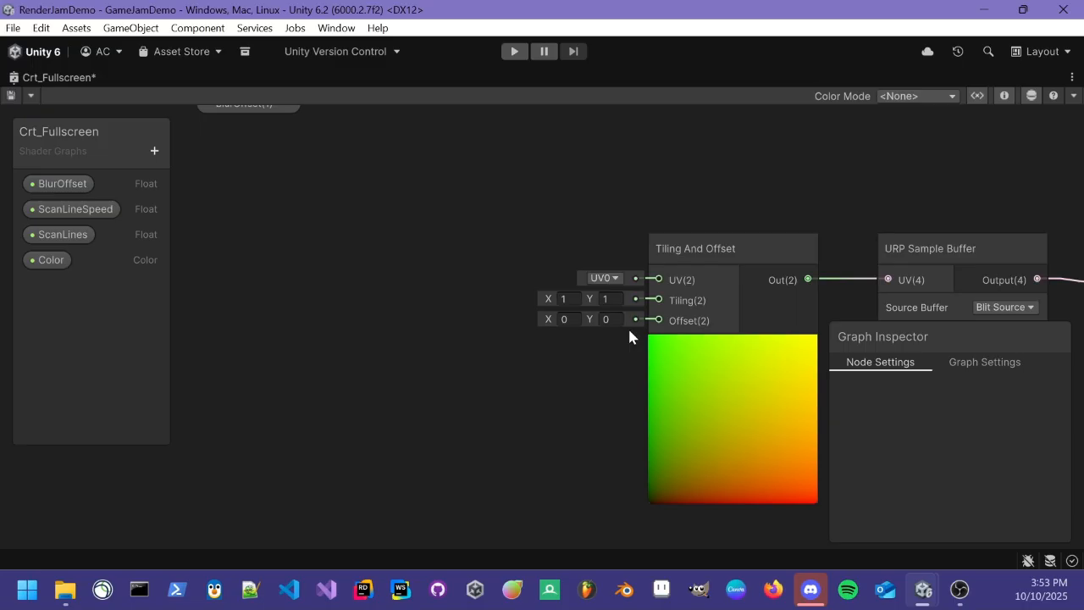
pyautogui.scroll(5, 627, 329)
pyautogui.scroll(-3, 607, 363)
pyautogui.moveTo(434, 342); pyautogui.dragTo(751, 458, button='middle')
pyautogui.moveTo(478, 183); pyautogui.dragTo(443, 327)
pyautogui.scroll(6, 364, 301)
pyautogui.scroll(-3, 333, 271)
pyautogui.moveTo(335, 267); pyautogui.dragTo(301, 263, button='middle')
pyautogui.scroll(-3, 300, 264)
pyautogui.moveTo(313, 262); pyautogui.dragTo(246, 230)
pyautogui.scroll(3, 290, 262)
pyautogui.scroll(-3, 362, 246)
pyautogui.scroll(5, 295, 225)
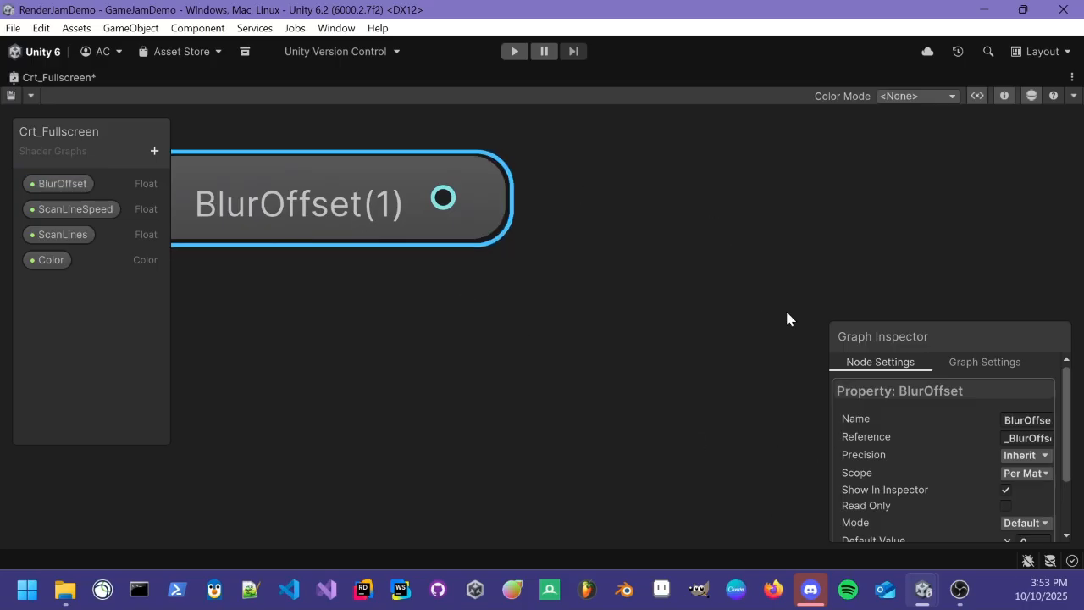
# Enlarge the Graph Inspector, switch the BlurOffset property's mode to Slider, and set its Max to 0.01.
pyautogui.moveTo(826, 323); pyautogui.dragTo(485, 117)
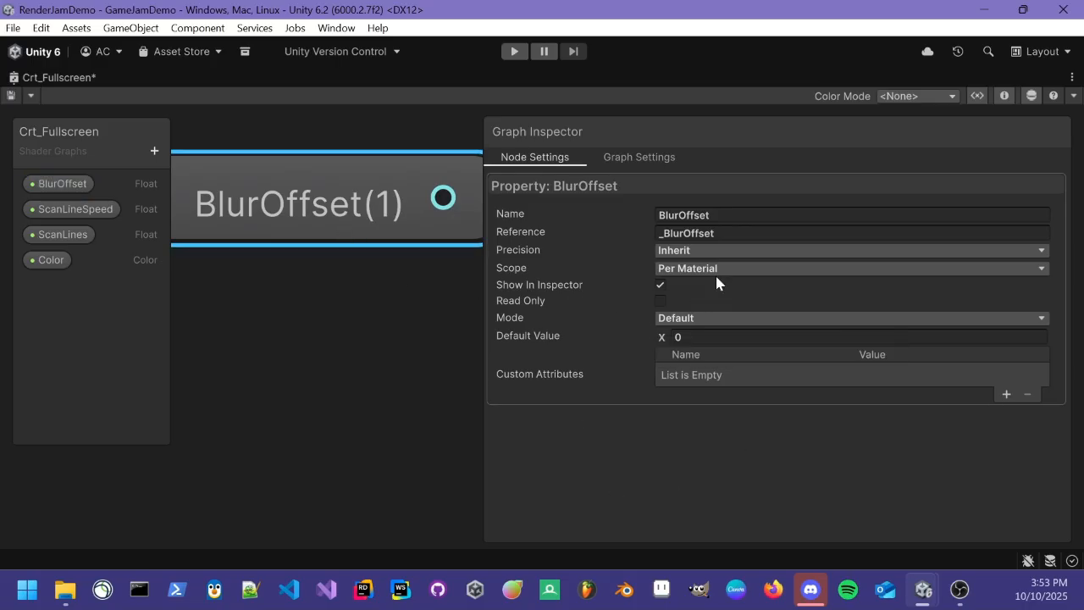
pyautogui.click(701, 317)
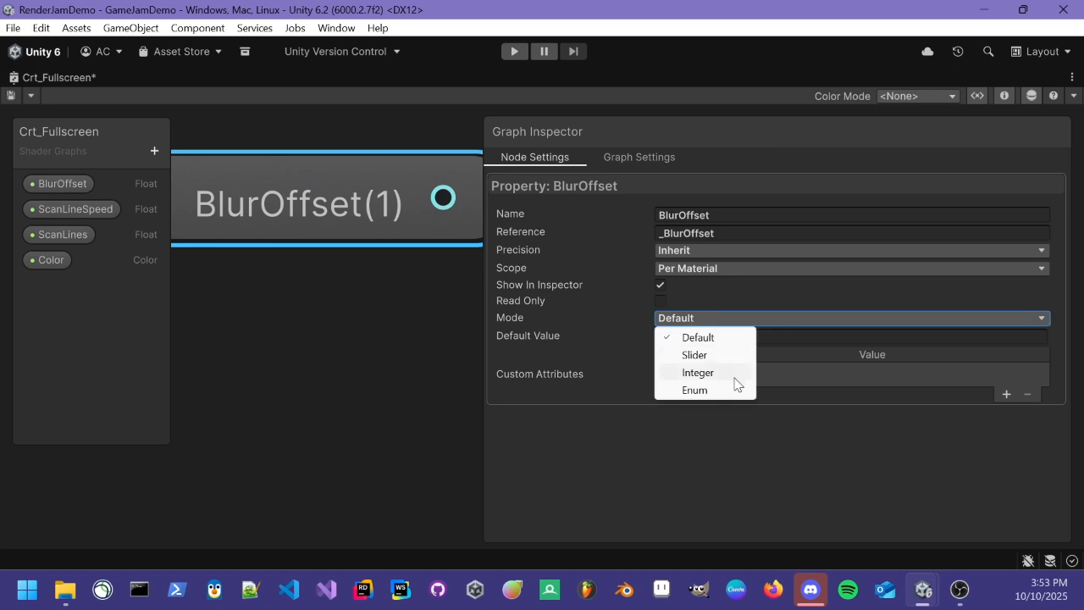
pyautogui.click(724, 355)
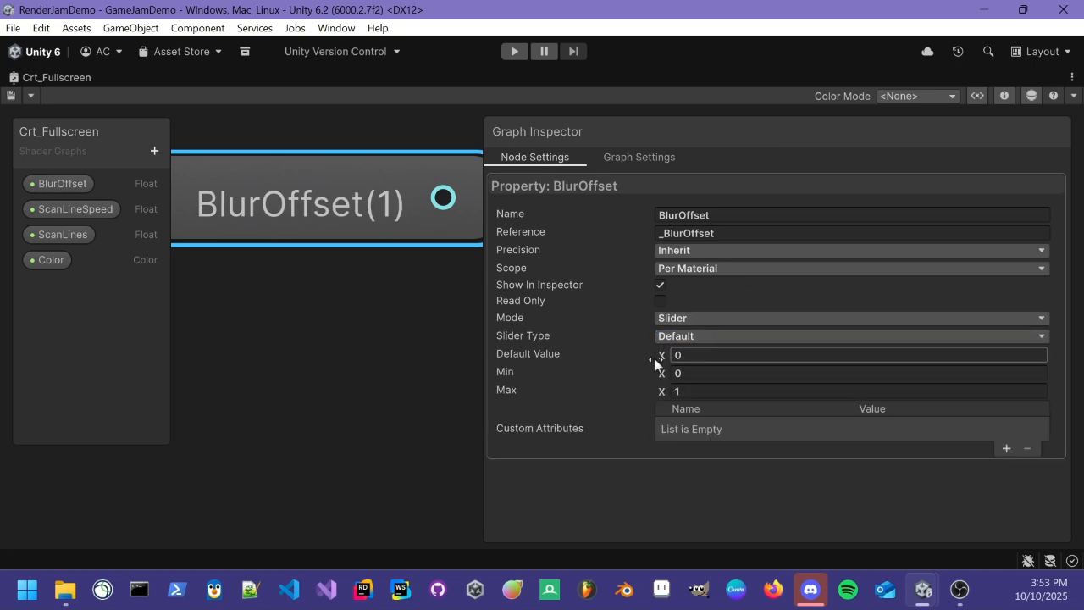
pyautogui.click(696, 391)
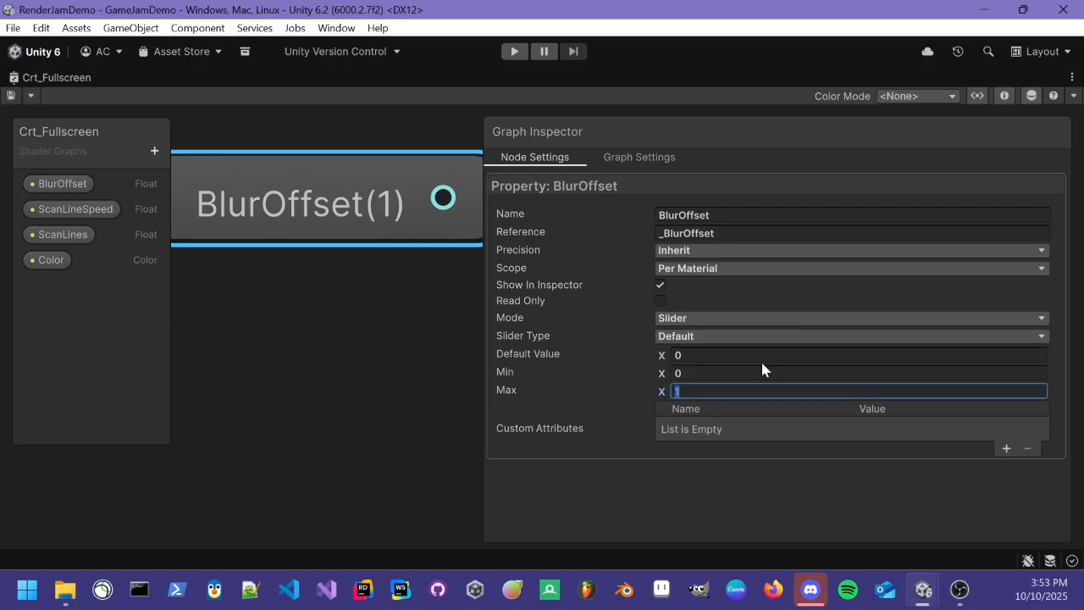
pyautogui.write('0.01')
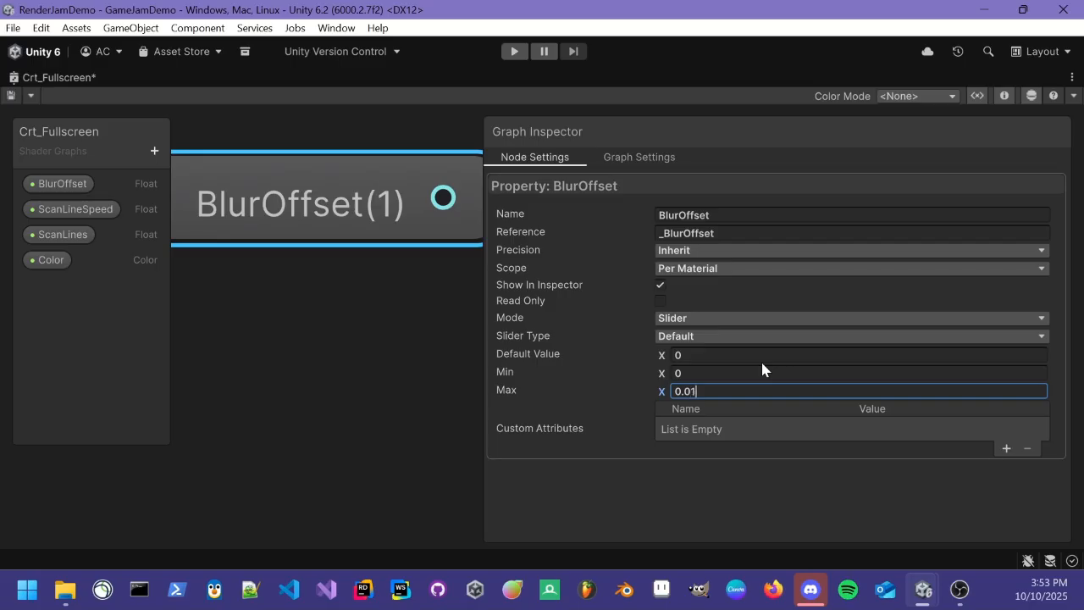
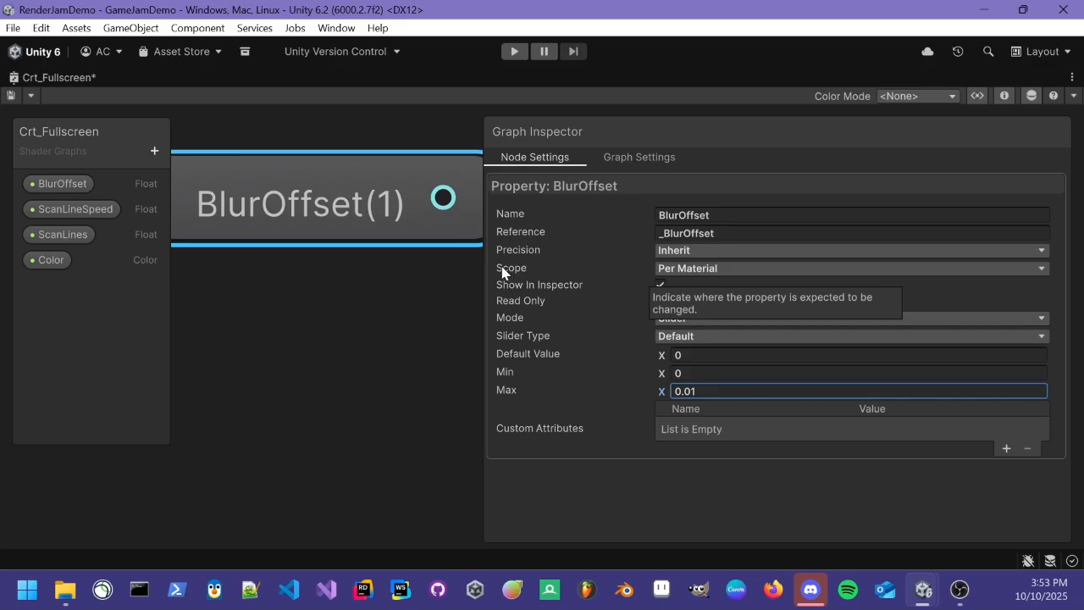
pyautogui.click(445, 300)
pyautogui.scroll(-2, 382, 343)
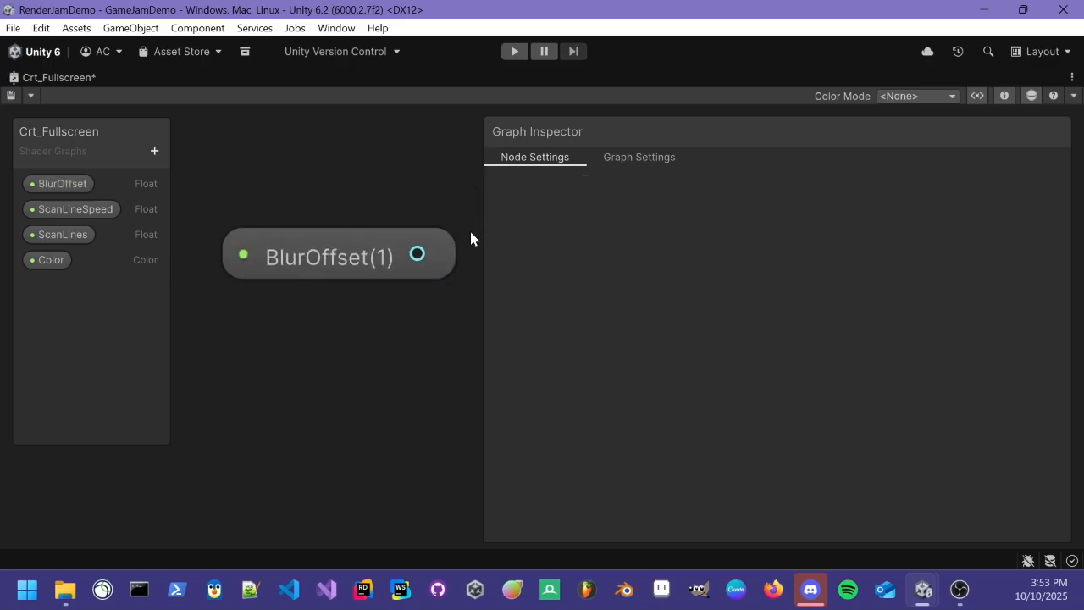
# Reselect the BlurOffset node and review its Slider mode and Min and Max settings.
pyautogui.moveTo(482, 207); pyautogui.dragTo(979, 203)
pyautogui.scroll(-3, 534, 227)
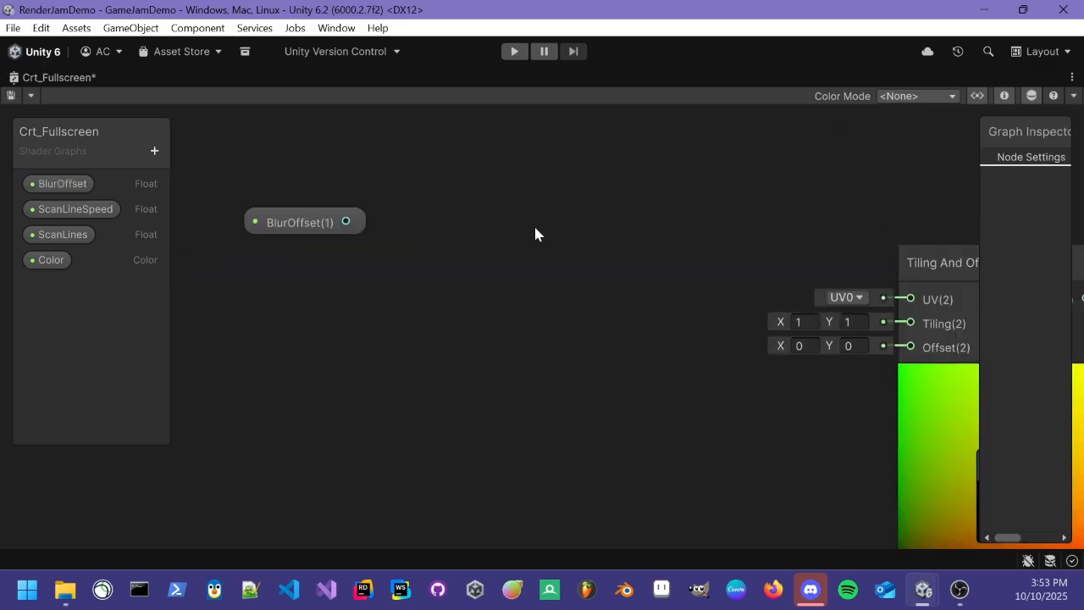
pyautogui.moveTo(395, 226); pyautogui.dragTo(283, 212)
pyautogui.scroll(4, 281, 210)
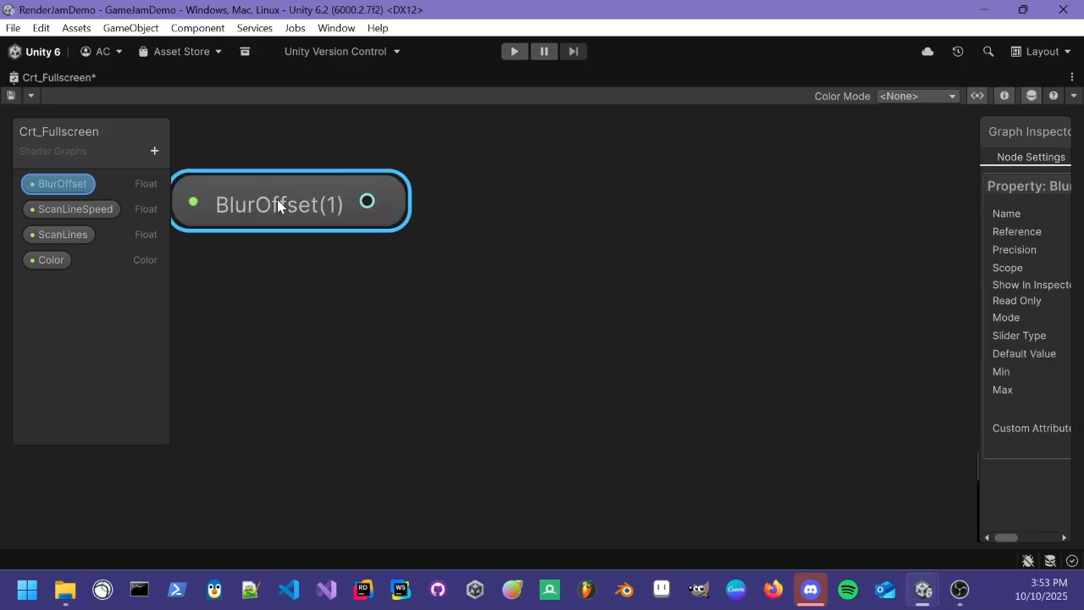
pyautogui.moveTo(980, 156); pyautogui.dragTo(466, 155)
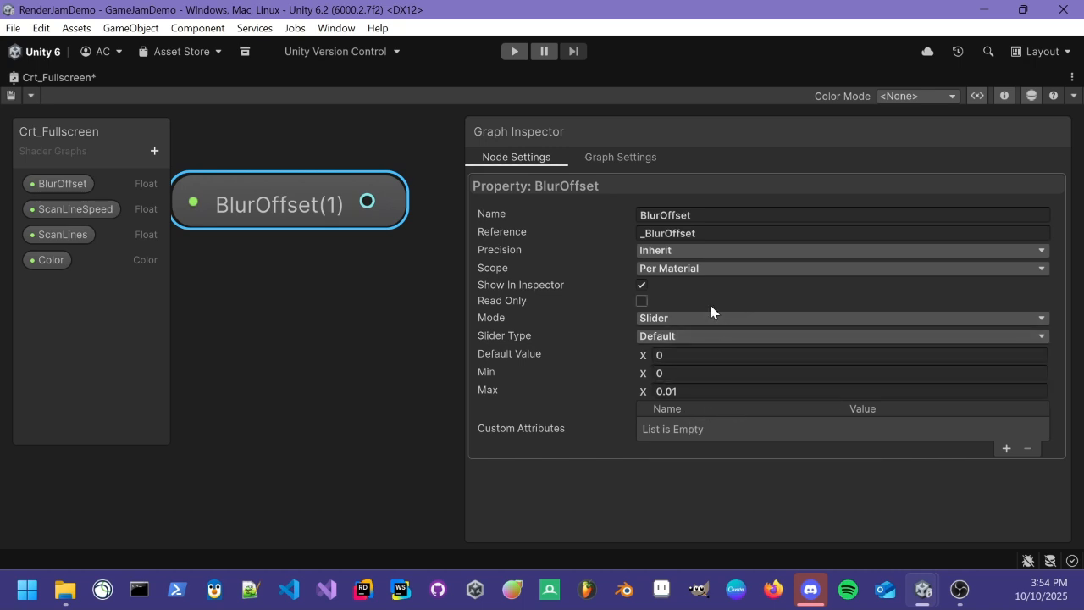
pyautogui.click(694, 319)
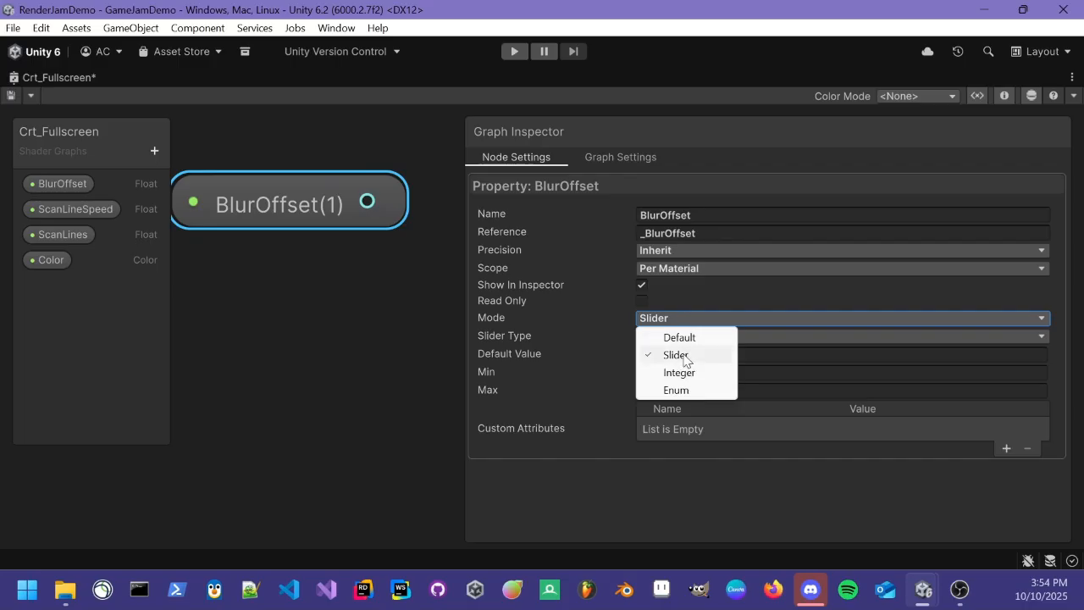
pyautogui.click(686, 358)
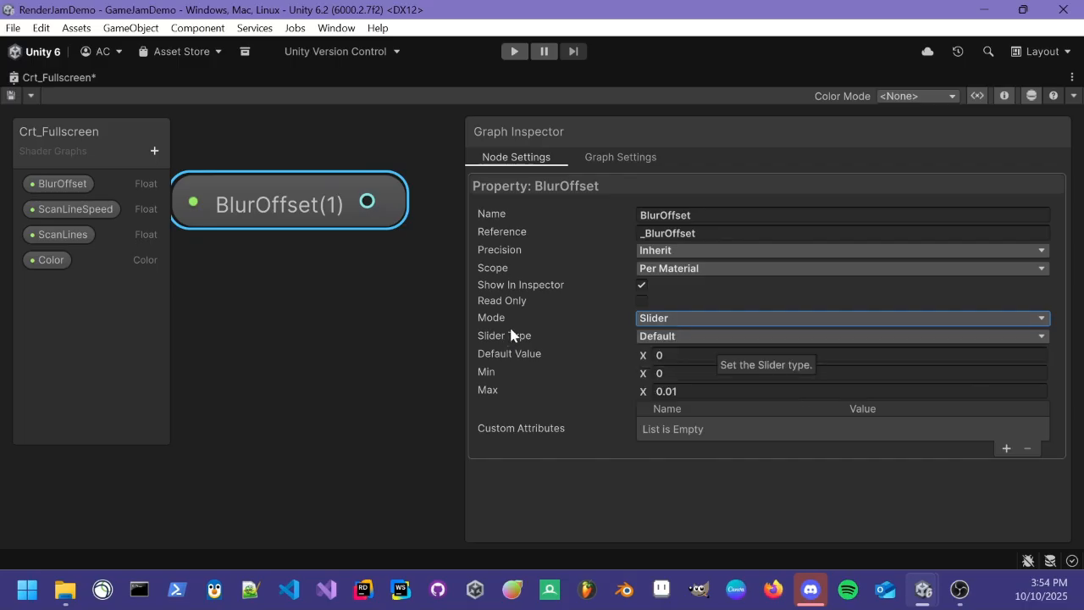
# Narrow the Graph Inspector to uncover the nodes and save the Crt_Fullscreen graph.
pyautogui.moveTo(465, 353); pyautogui.dragTo(790, 330)
pyautogui.scroll(-3, 471, 280)
pyautogui.scroll(-1, 447, 263)
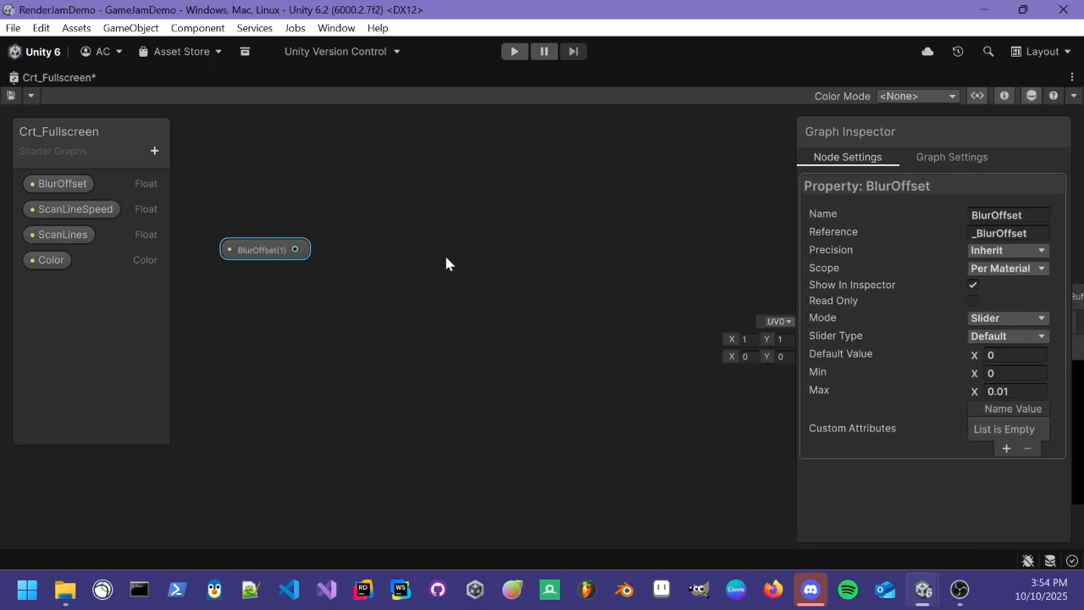
pyautogui.scroll(4, 225, 244)
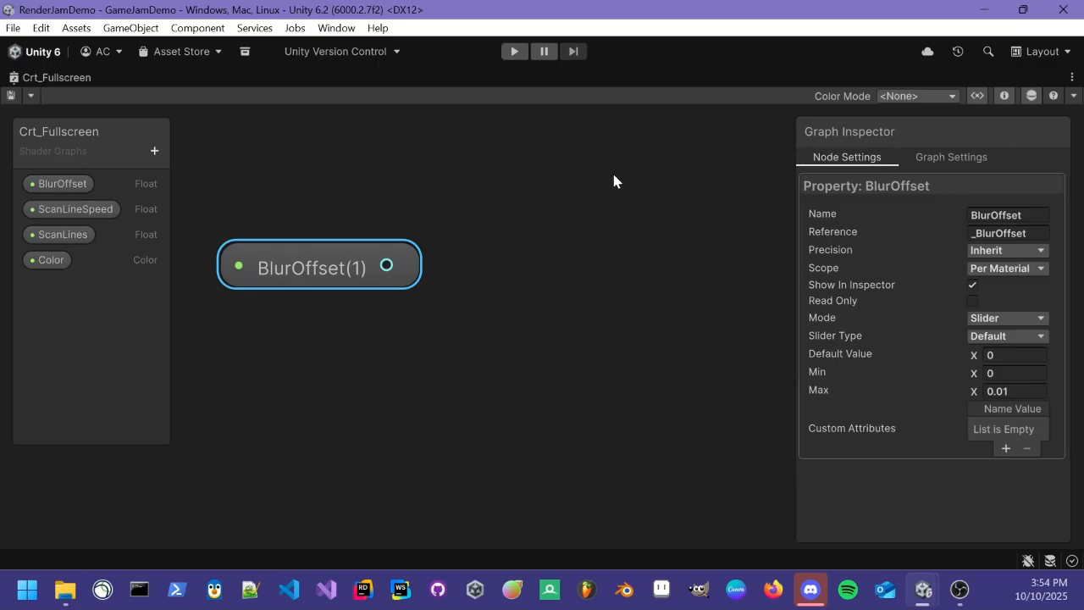
pyautogui.click(30, 96)
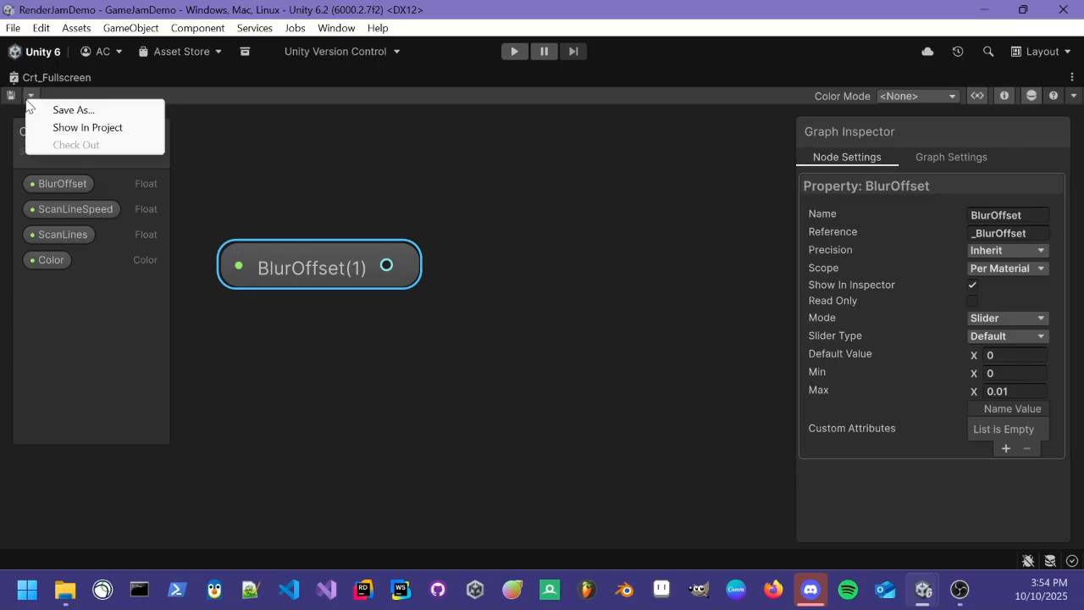
pyautogui.click(378, 147)
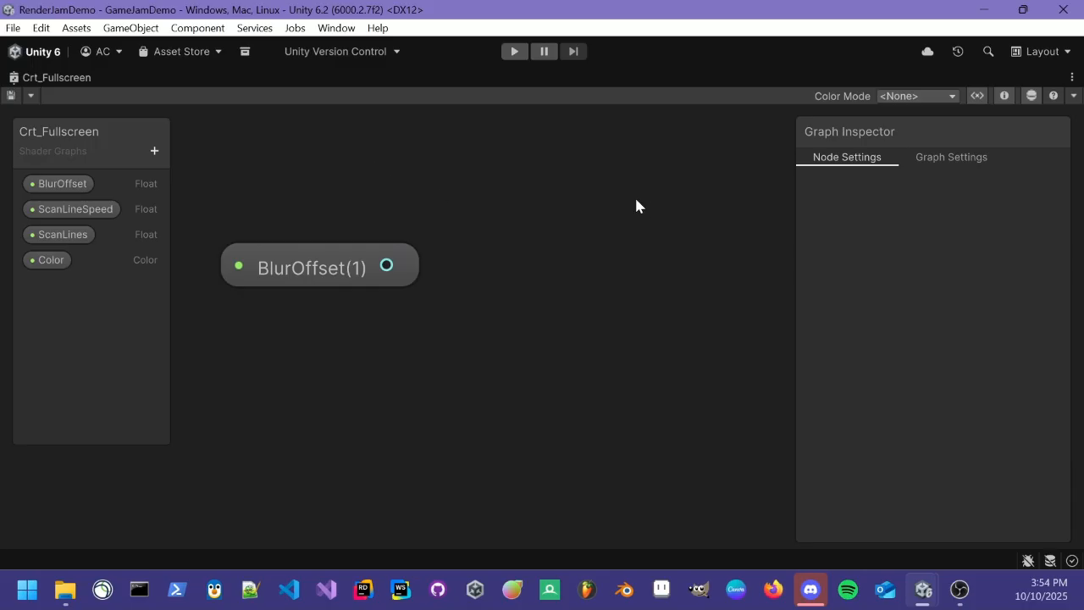
# Show the graph's overall settings, including the Universal target's material, blend mode and depth options.
pyautogui.click(923, 165)
pyautogui.click(901, 163)
pyautogui.click(937, 159)
pyautogui.scroll(2, 677, 224)
pyautogui.scroll(-3, 670, 194)
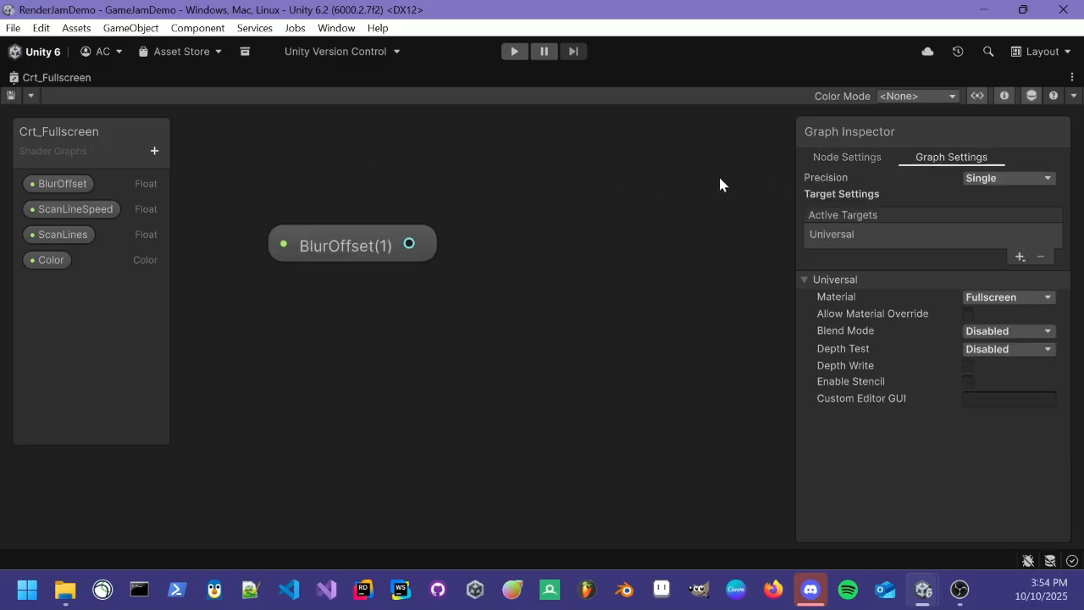
pyautogui.scroll(2, 528, 246)
pyautogui.scroll(-3, 530, 243)
# Add a Vector 2 node in the empty area between BlurOffset and Tiling And Offset.
pyautogui.moveTo(538, 234); pyautogui.dragTo(448, 222, button='middle')
pyautogui.scroll(-1, 448, 224)
pyautogui.scroll(1, 474, 231)
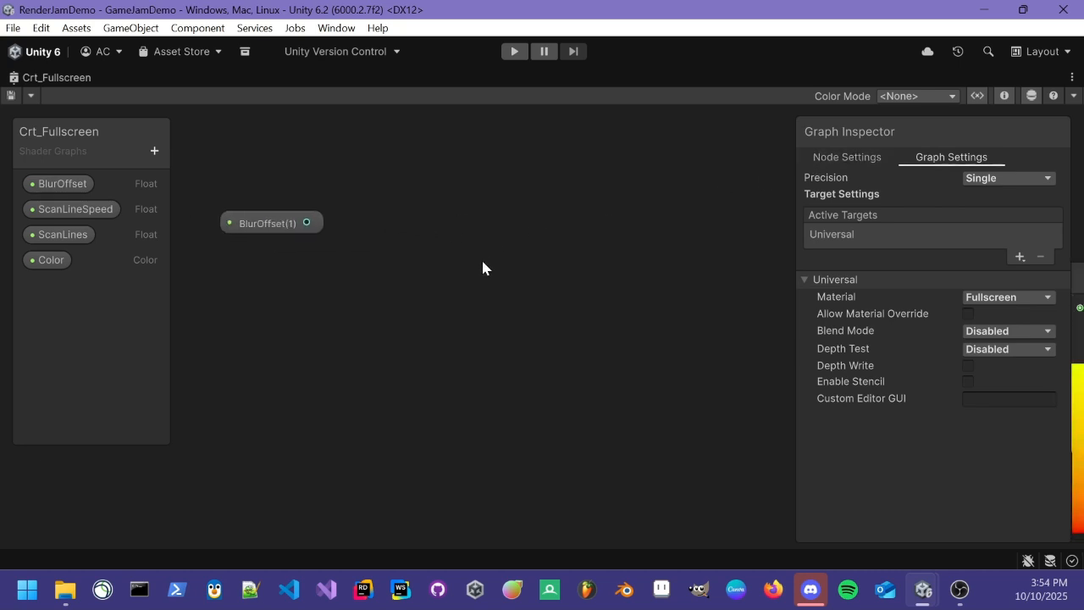
pyautogui.press('space')
pyautogui.moveTo(450, 306); pyautogui.dragTo(372, 290, button='middle')
pyautogui.scroll(-2, 435, 249)
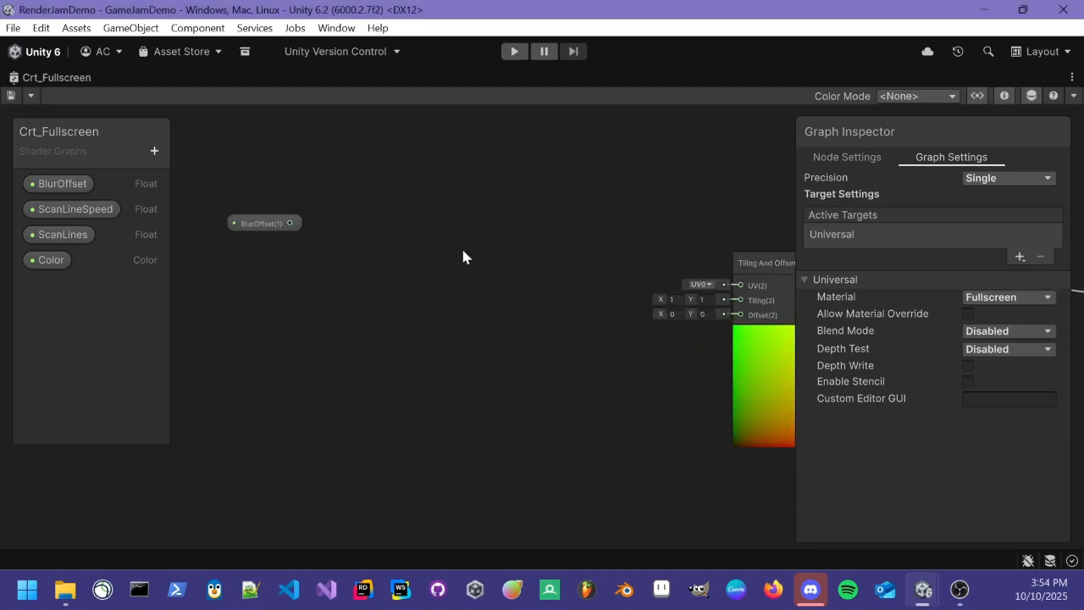
pyautogui.press('space')
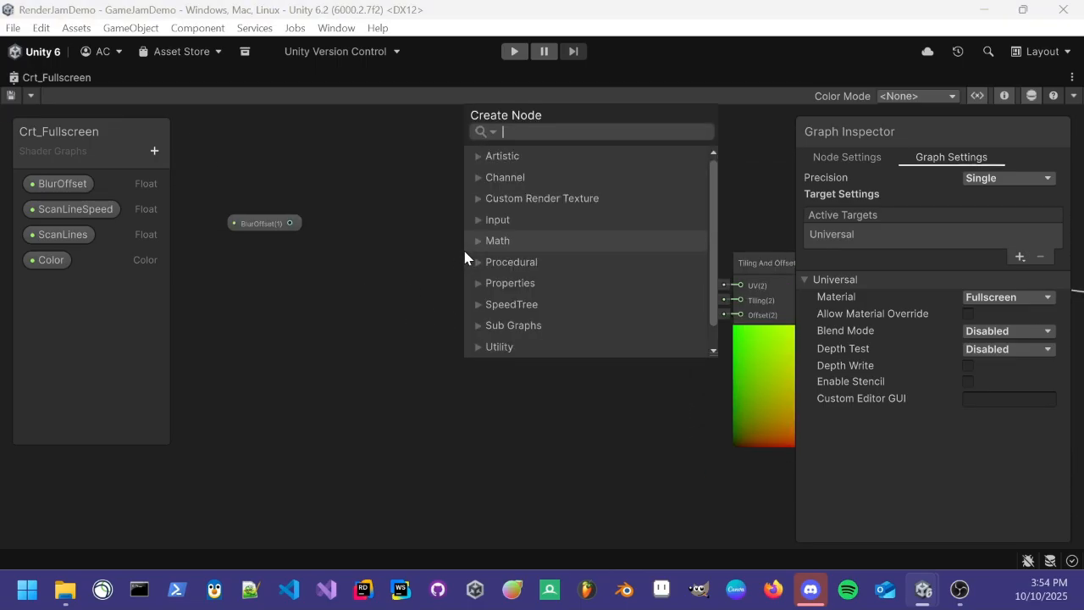
pyautogui.write('vec')
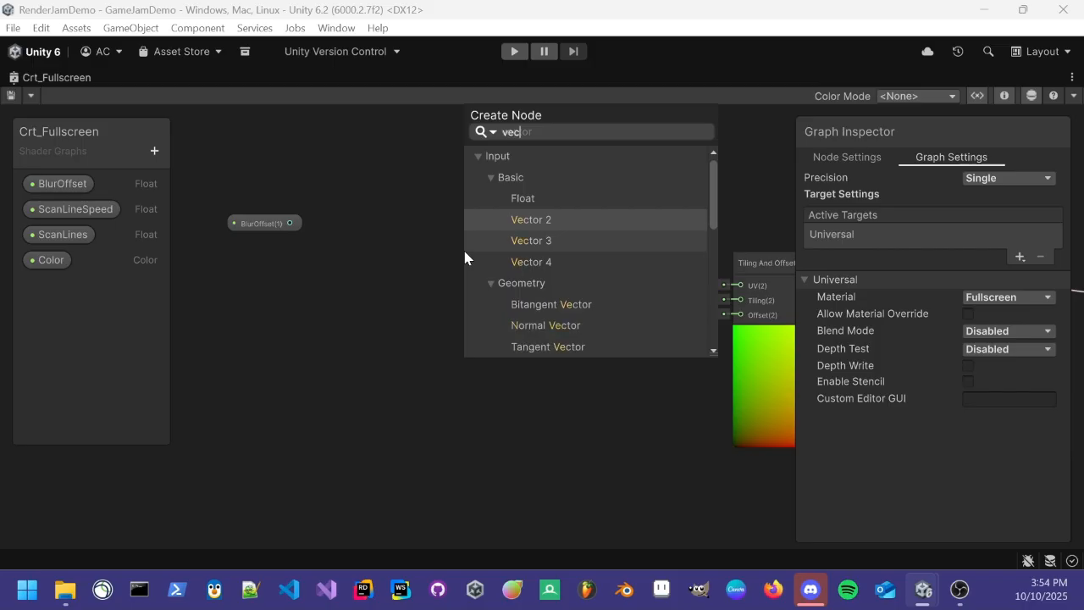
pyautogui.click(530, 219)
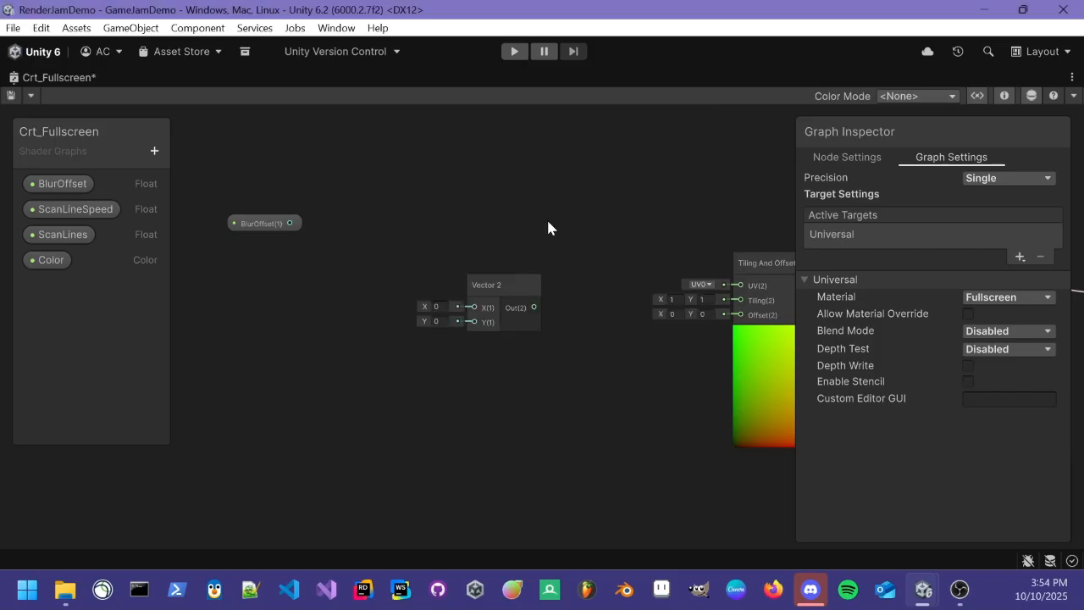
# Connect the BlurOffset output to the X input of the Vector 2 node.
pyautogui.scroll(5, 502, 330)
pyautogui.scroll(-7, 502, 330)
pyautogui.moveTo(365, 220); pyautogui.dragTo(507, 217, button='middle')
pyautogui.scroll(2, 572, 240)
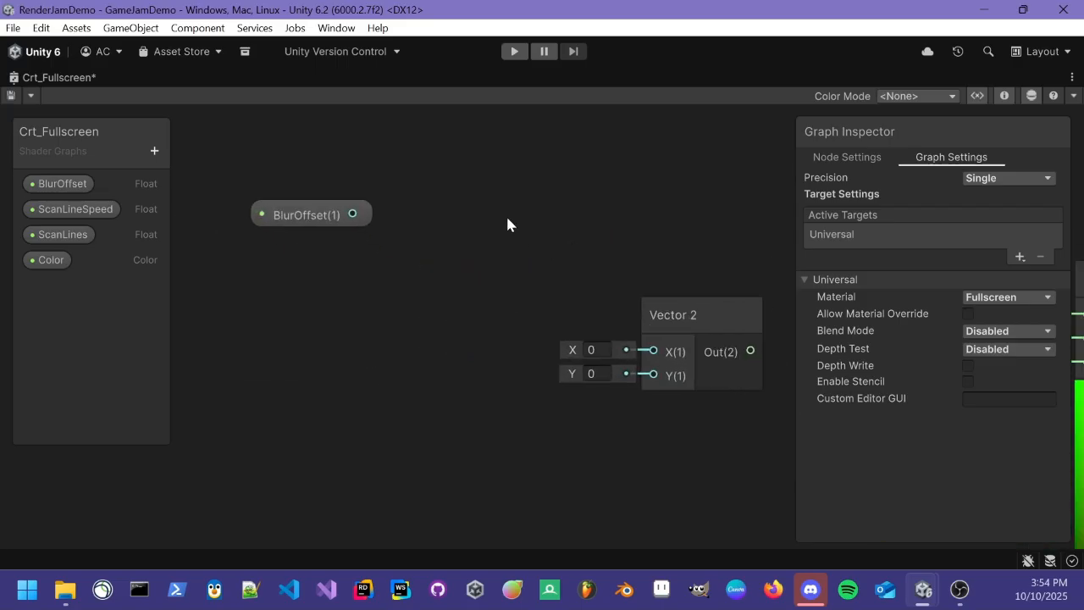
pyautogui.moveTo(352, 214); pyautogui.dragTo(659, 348)
# Connect the Vector 2 node's Out to the Offset input of the Tiling And Offset node.
pyautogui.moveTo(711, 263); pyautogui.dragTo(436, 233, button='middle')
pyautogui.scroll(8, 394, 334)
pyautogui.scroll(-4, 338, 359)
pyautogui.moveTo(592, 367); pyautogui.dragTo(384, 327, button='middle')
pyautogui.scroll(-2, 458, 355)
pyautogui.moveTo(295, 318); pyautogui.dragTo(770, 338)
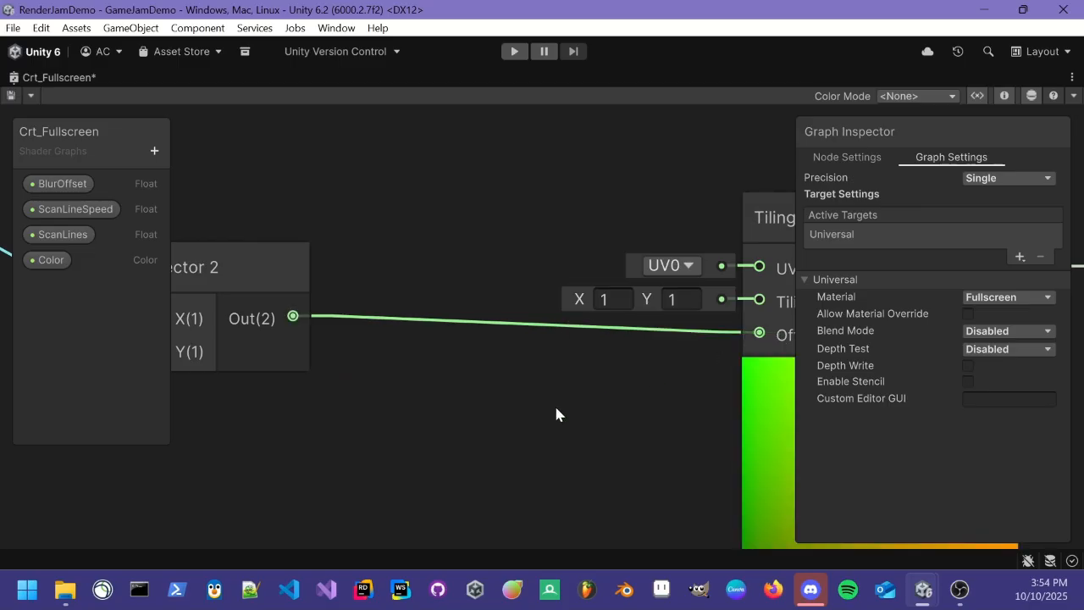
# Examine the node chain from BlurOffset through Vector 2 and Tiling And Offset to the URP Sample Buffer.
pyautogui.scroll(-2, 550, 398)
pyautogui.moveTo(540, 393); pyautogui.dragTo(507, 378, button='middle')
pyautogui.moveTo(612, 420); pyautogui.dragTo(430, 378, button='middle')
pyautogui.scroll(-1, 430, 379)
pyautogui.moveTo(288, 390); pyautogui.dragTo(389, 359, button='middle')
pyautogui.scroll(-1, 323, 277)
pyautogui.click(302, 241)
pyautogui.scroll(2, 547, 391)
pyautogui.scroll(2, 389, 359)
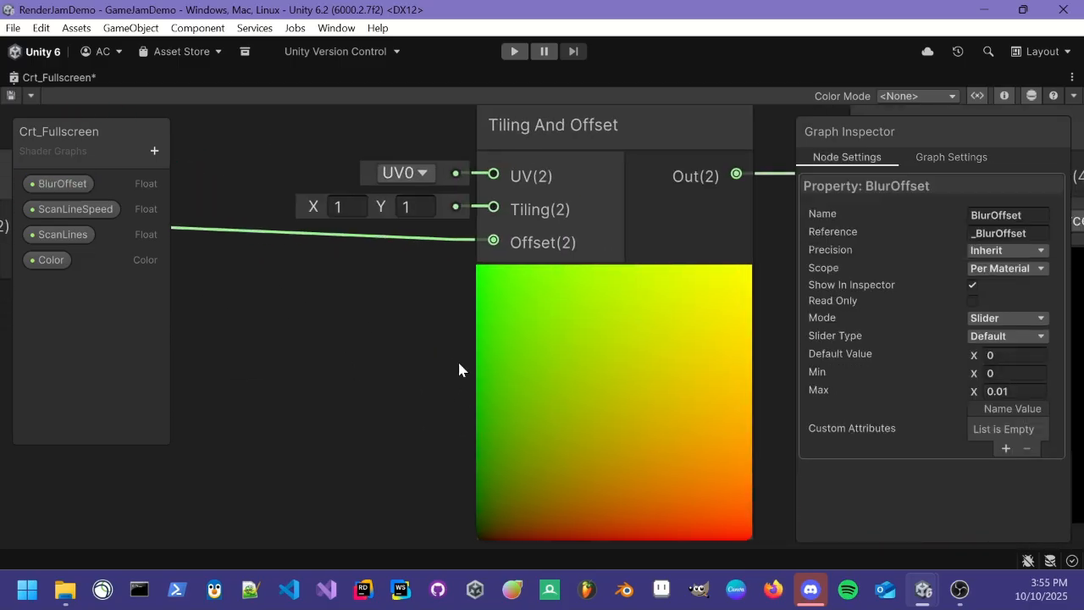
pyautogui.moveTo(426, 398); pyautogui.dragTo(703, 395, button='middle')
pyautogui.scroll(-1, 704, 395)
pyautogui.moveTo(365, 350); pyautogui.dragTo(631, 376, button='middle')
pyautogui.scroll(-2, 631, 377)
pyautogui.click(631, 383)
pyautogui.moveTo(552, 392); pyautogui.dragTo(272, 310, button='middle')
pyautogui.scroll(-1, 448, 352)
pyautogui.moveTo(570, 340); pyautogui.dragTo(370, 375, button='middle')
pyautogui.scroll(-1, 370, 375)
pyautogui.moveTo(647, 367); pyautogui.dragTo(636, 365, button='middle')
pyautogui.moveTo(405, 395); pyautogui.dragTo(672, 358, button='middle')
pyautogui.scroll(4, 387, 340)
pyautogui.moveTo(275, 310); pyautogui.dragTo(411, 363, button='middle')
pyautogui.scroll(-1, 400, 332)
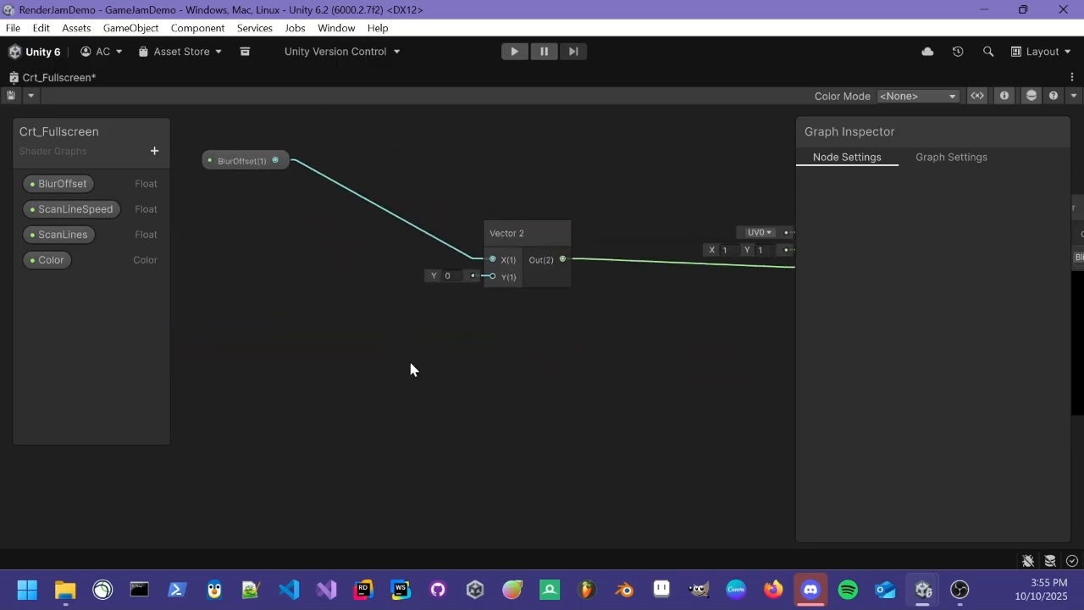
# Save the graph, restore the docked editor layout, and show the Game view.
pyautogui.scroll(-1, 410, 364)
pyautogui.hotkey('ctrl', 's')
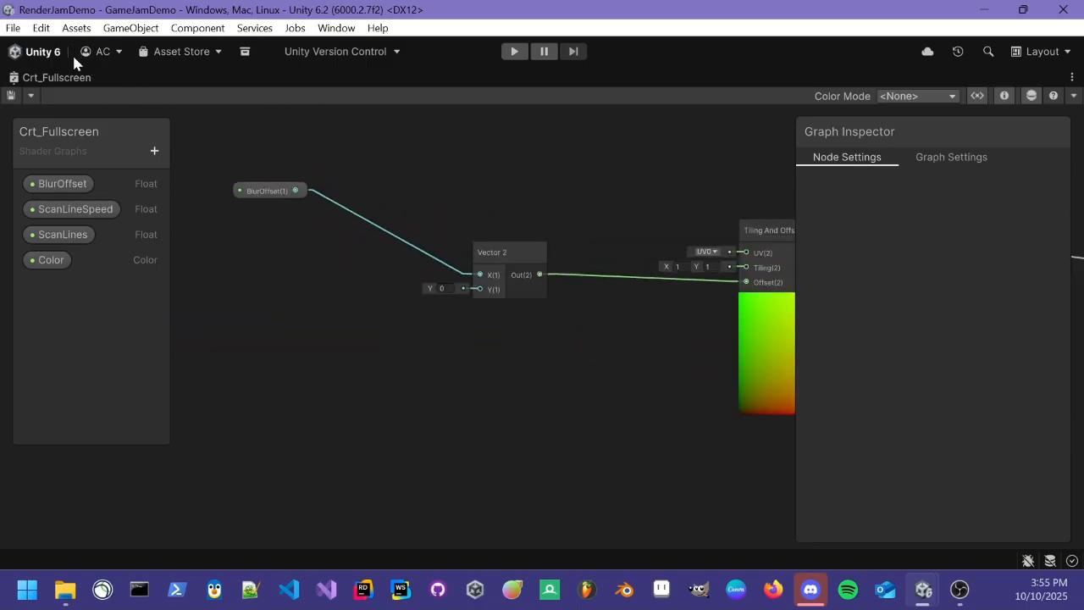
pyautogui.doubleClick(52, 78)
pyautogui.click(82, 78)
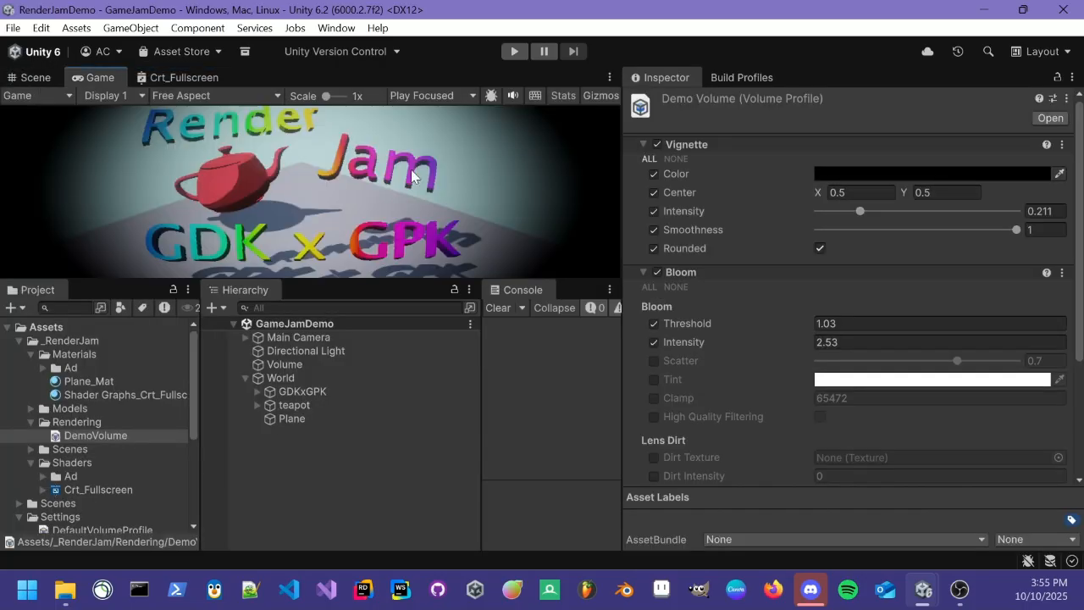
# Vary BlurOffset on the Shader Graphs_Crt_Fullscreen material to preview the effect in the Game view, and return it to 0.
pyautogui.click(114, 396)
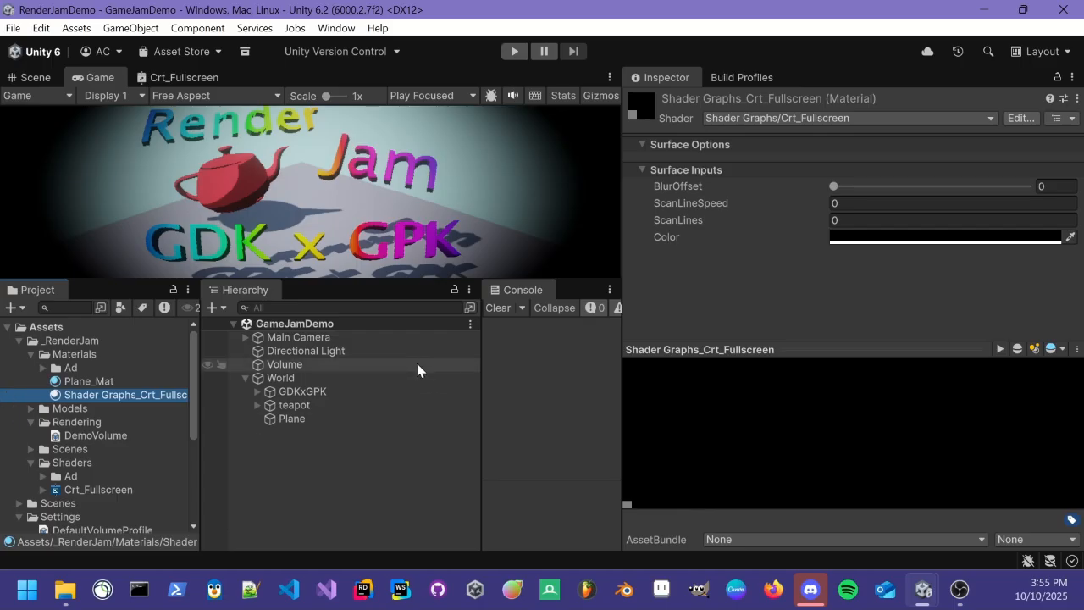
pyautogui.click(834, 187)
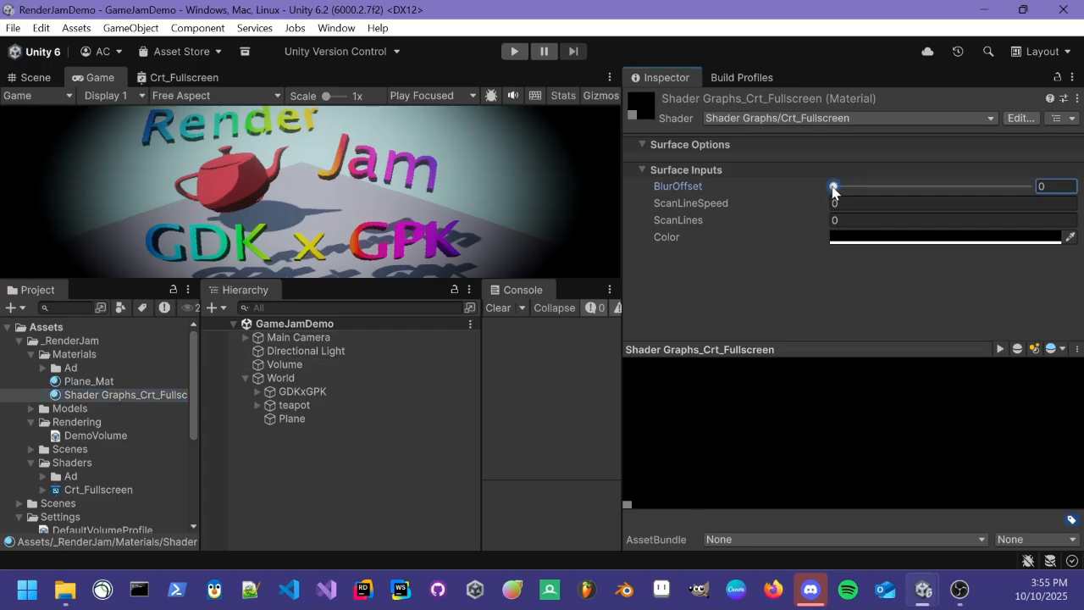
pyautogui.moveTo(834, 187); pyautogui.dragTo(860, 186)
pyautogui.moveTo(893, 236); pyautogui.dragTo(491, 289)
# Maximize the Crt_Fullscreen graph and bring the whole chain from BlurOffset to the Fragment stack into view.
pyautogui.doubleClick(183, 77)
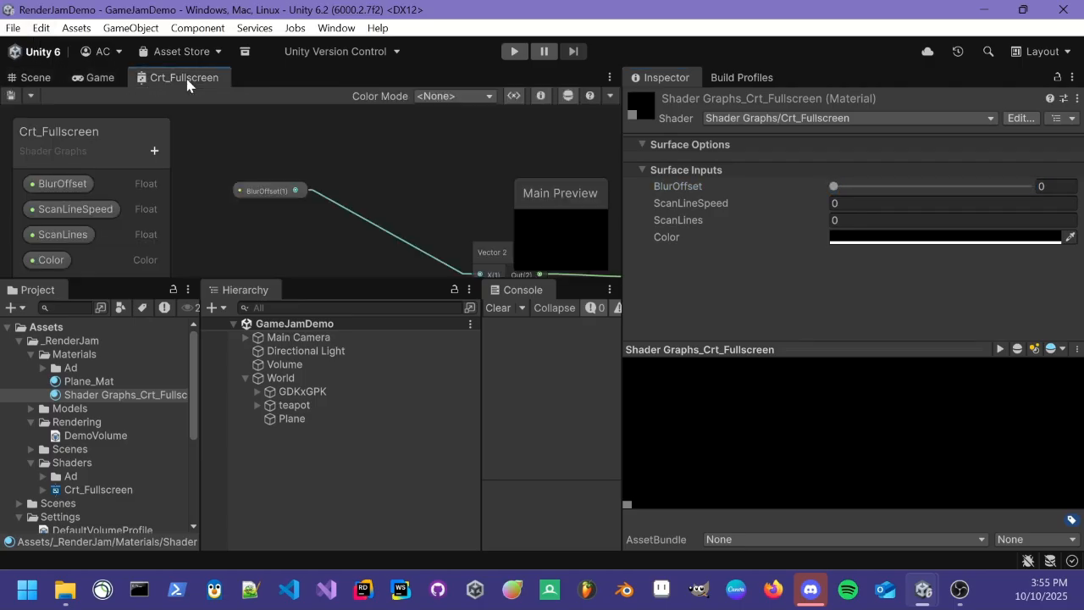
pyautogui.scroll(3, 495, 287)
pyautogui.scroll(-8, 504, 368)
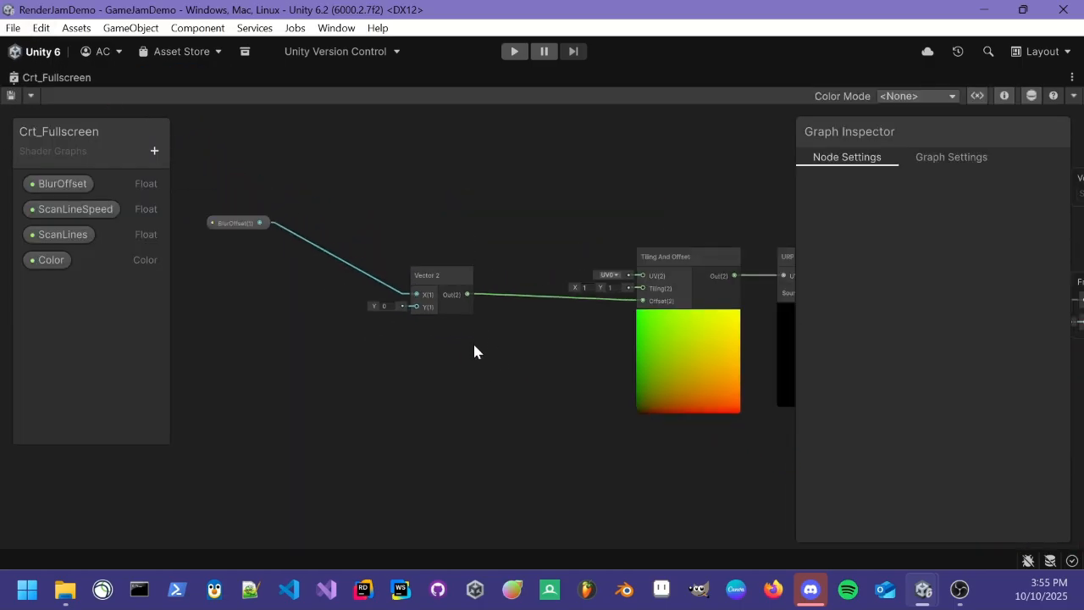
pyautogui.moveTo(458, 310); pyautogui.dragTo(309, 344, button='middle')
pyautogui.scroll(5, 357, 333)
pyautogui.scroll(-6, 378, 336)
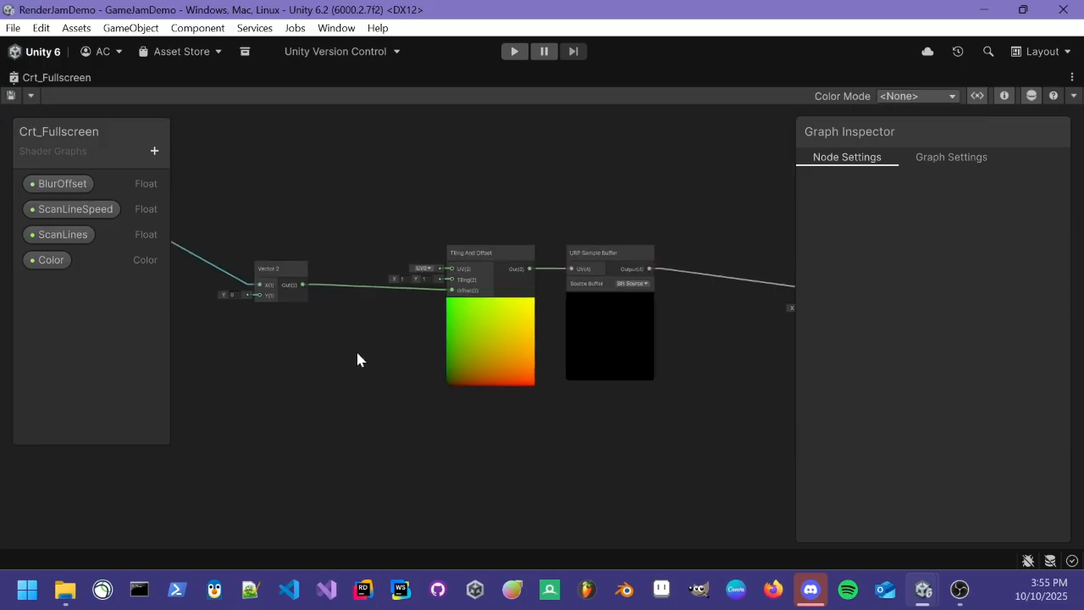
pyautogui.scroll(-1, 357, 339)
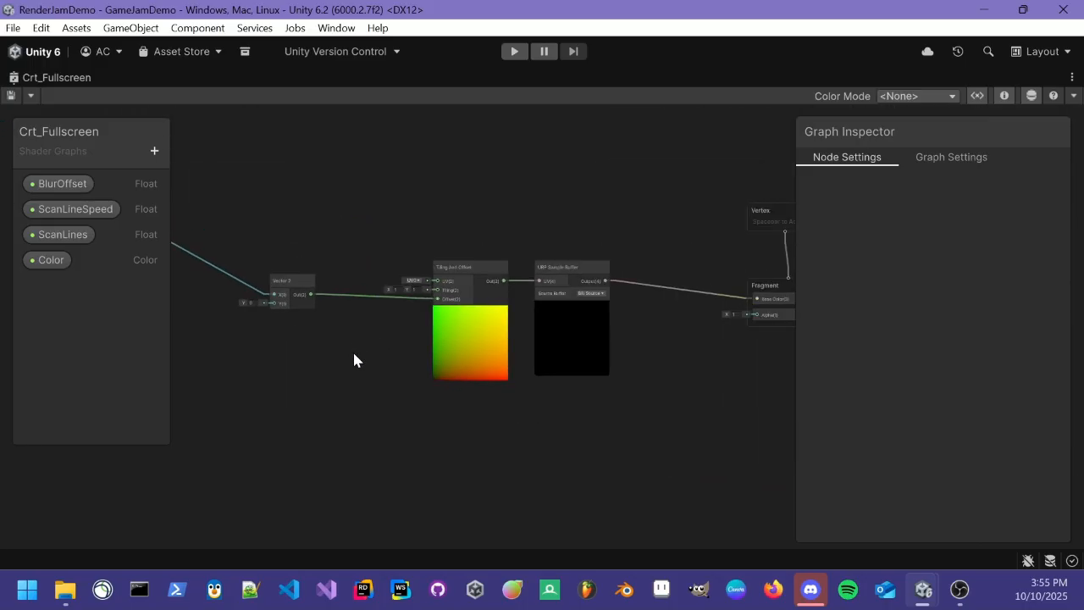
pyautogui.scroll(-1, 355, 347)
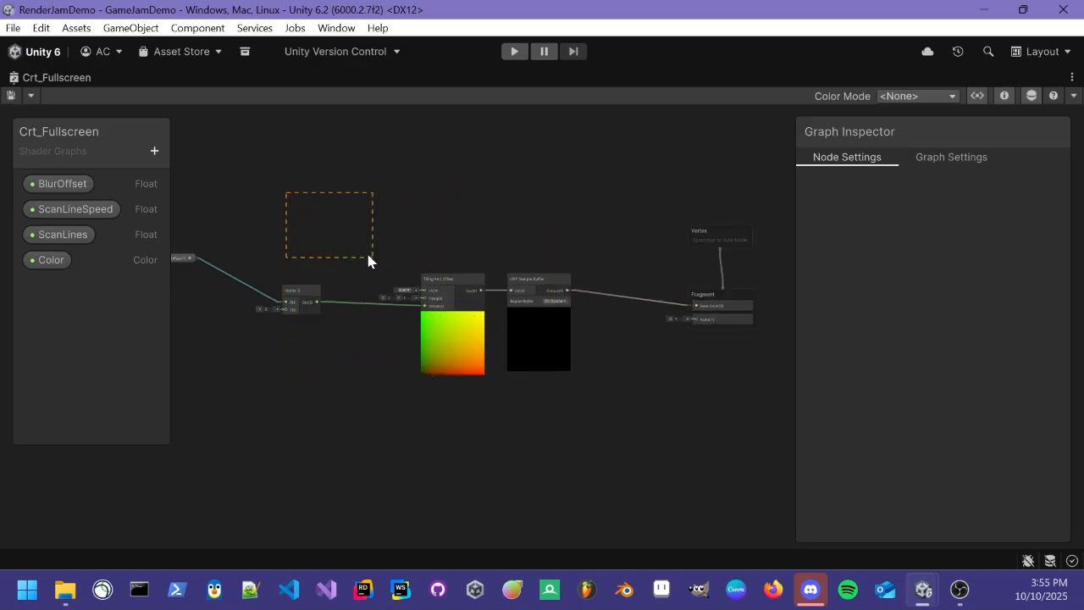
# Duplicate the Vector 2, Tiling And Offset and URP Sample Buffer nodes and place the copy below the original chain.
pyautogui.moveTo(381, 246); pyautogui.dragTo(535, 346)
pyautogui.moveTo(589, 413); pyautogui.dragTo(591, 414)
pyautogui.scroll(3, 279, 321)
pyautogui.scroll(-5, 387, 338)
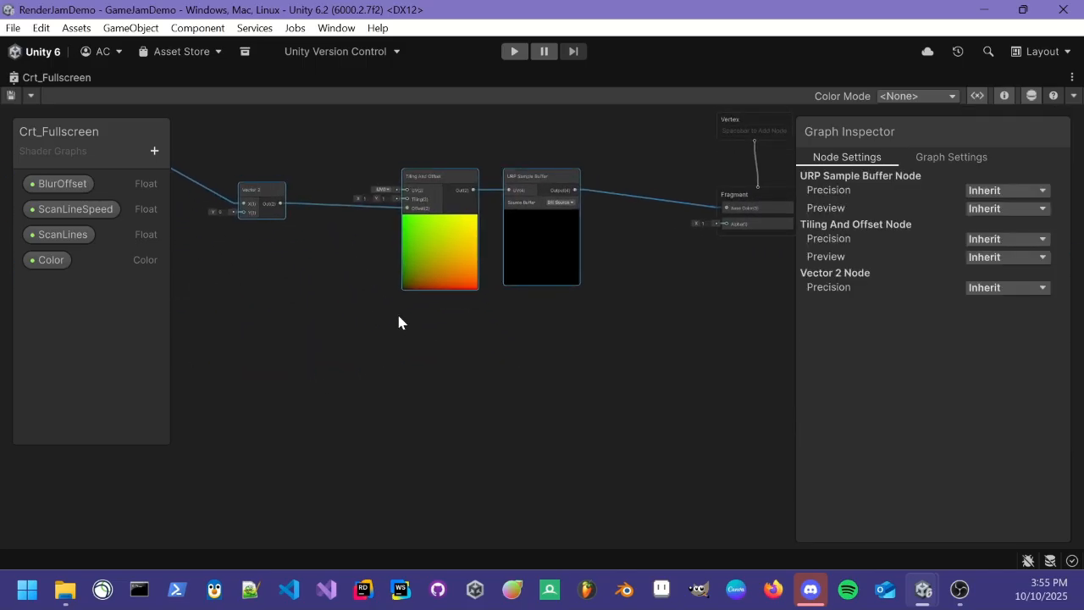
pyautogui.scroll(-3, 397, 322)
pyautogui.click(381, 303)
pyautogui.hotkey('ctrl', 'v')
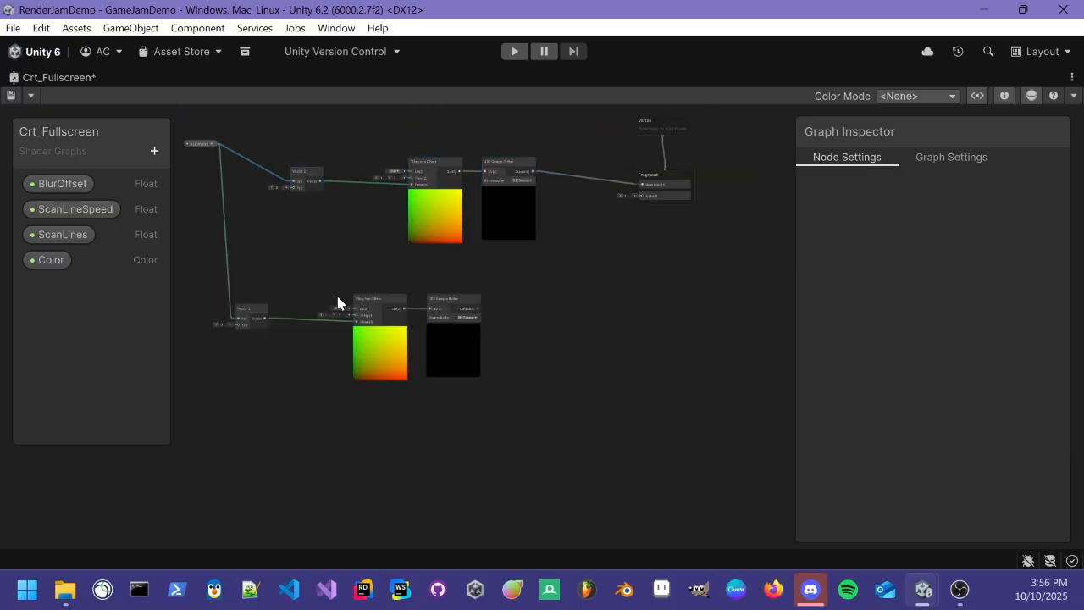
pyautogui.scroll(3, 288, 293)
pyautogui.scroll(-2, 419, 254)
pyautogui.moveTo(262, 274); pyautogui.dragTo(388, 215, button='middle')
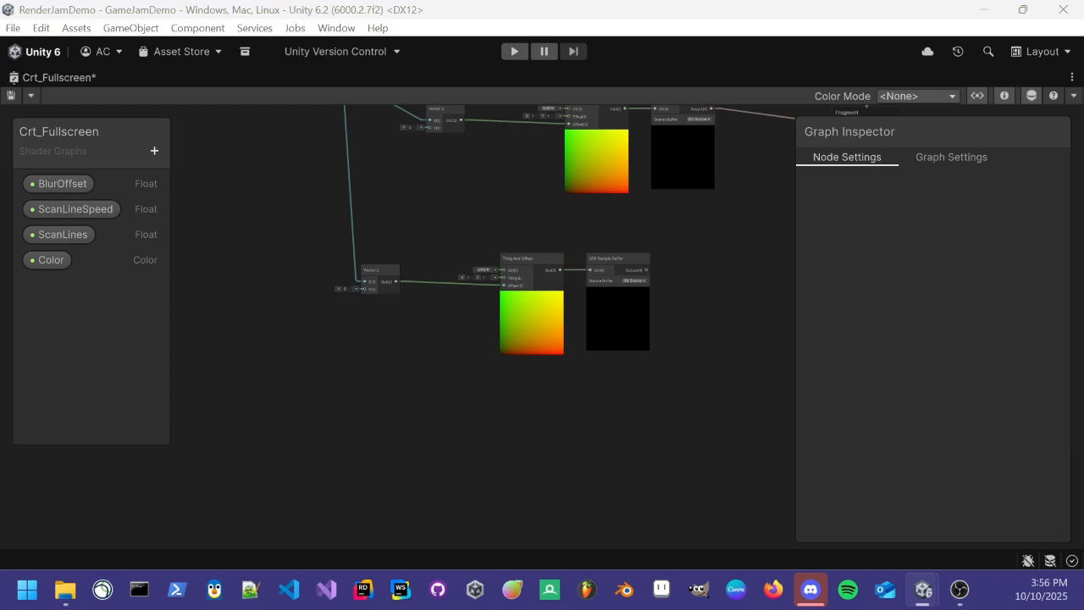
# Paste two more copies of the Vector 2, Tiling And Offset and URP Sample Buffer chain below the existing rows.
pyautogui.scroll(-3, 338, 373)
pyautogui.moveTo(366, 399); pyautogui.dragTo(304, 395, button='middle')
pyautogui.moveTo(365, 478); pyautogui.dragTo(393, 331, button='middle')
pyautogui.hotkey('ctrl', 'v')
pyautogui.moveTo(410, 458); pyautogui.dragTo(398, 340, button='middle')
pyautogui.hotkey('ctrl', 'v')
pyautogui.scroll(2, 387, 398)
pyautogui.scroll(-2, 363, 381)
# Move the two lowest node rows up to close the vertical gaps between the copied chains.
pyautogui.moveTo(262, 345); pyautogui.dragTo(452, 414)
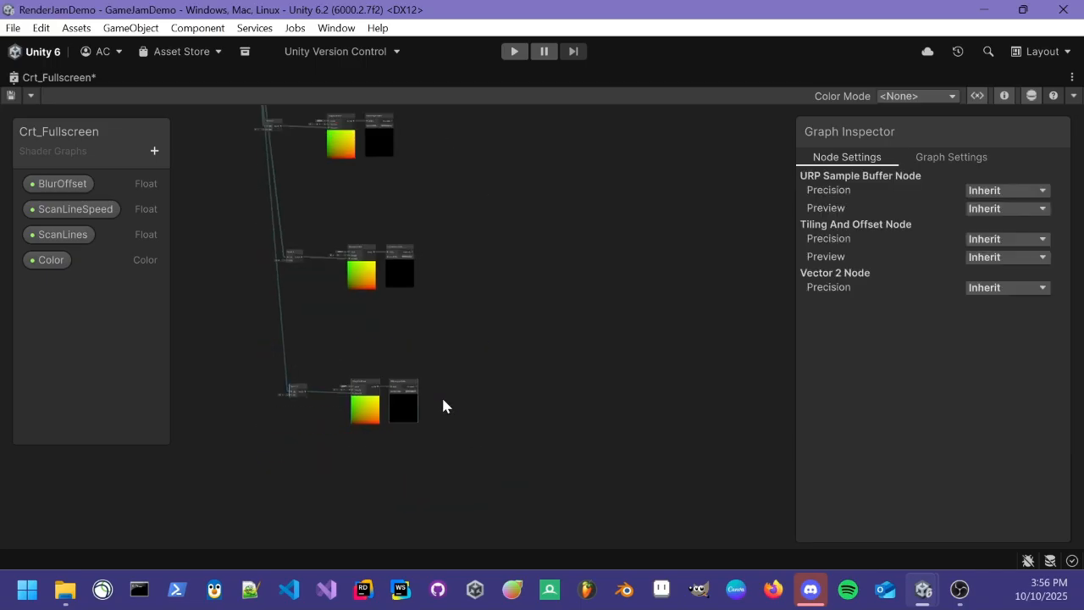
pyautogui.moveTo(366, 383); pyautogui.dragTo(366, 312)
pyautogui.moveTo(435, 213); pyautogui.dragTo(461, 299, button='middle')
pyautogui.moveTo(276, 296); pyautogui.dragTo(476, 457)
pyautogui.moveTo(392, 348); pyautogui.dragTo(392, 284)
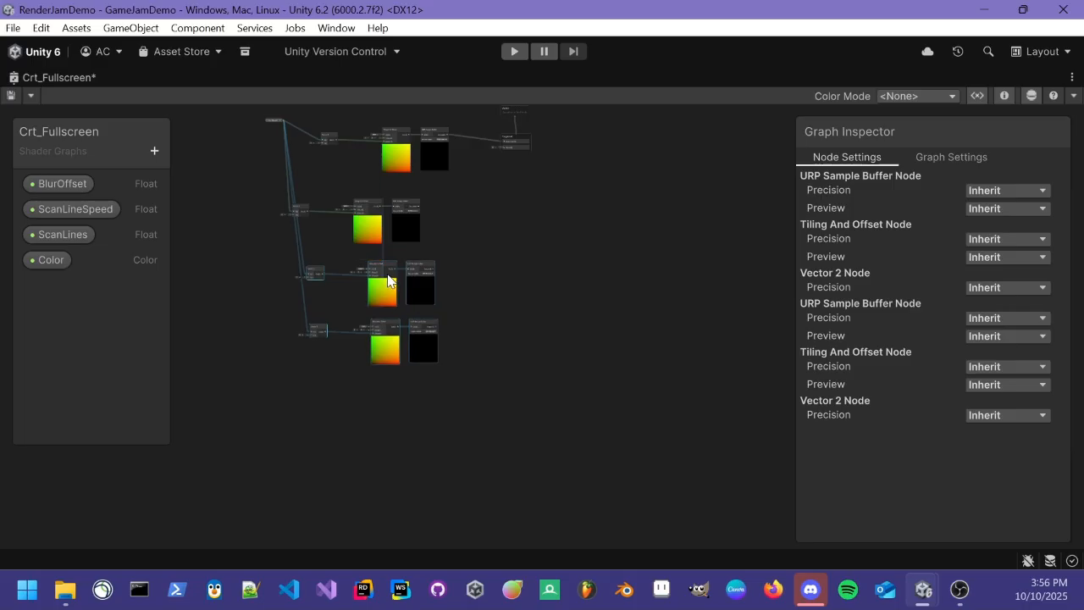
pyautogui.click(492, 193)
# Shift the second node row so it lines up beneath the original Vector 2, Tiling And Offset and URP Sample Buffer chain.
pyautogui.scroll(3, 423, 203)
pyautogui.moveTo(294, 211); pyautogui.dragTo(416, 261, button='middle')
pyautogui.scroll(-2, 386, 254)
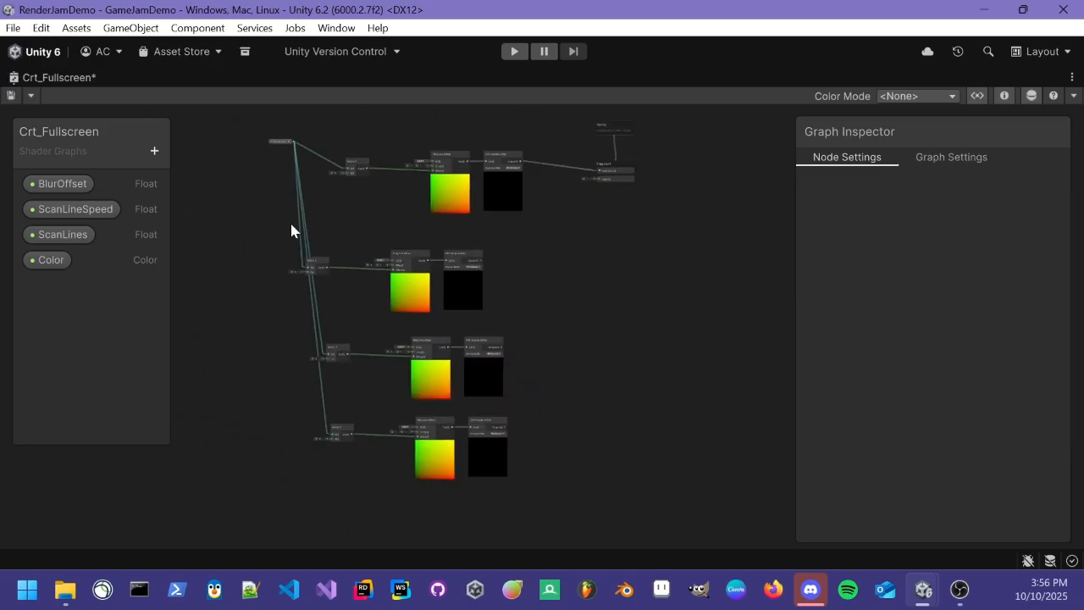
pyautogui.moveTo(521, 303); pyautogui.dragTo(521, 299)
pyautogui.moveTo(415, 278); pyautogui.dragTo(458, 268)
pyautogui.click(566, 235)
# Delete the connection from BlurOffset to the X input of the second row's Vector 2 node.
pyautogui.scroll(5, 351, 218)
pyautogui.moveTo(331, 198); pyautogui.dragTo(322, 283, button='middle')
pyautogui.scroll(3, 356, 304)
pyautogui.scroll(2, 213, 496)
pyautogui.scroll(-3, 256, 356)
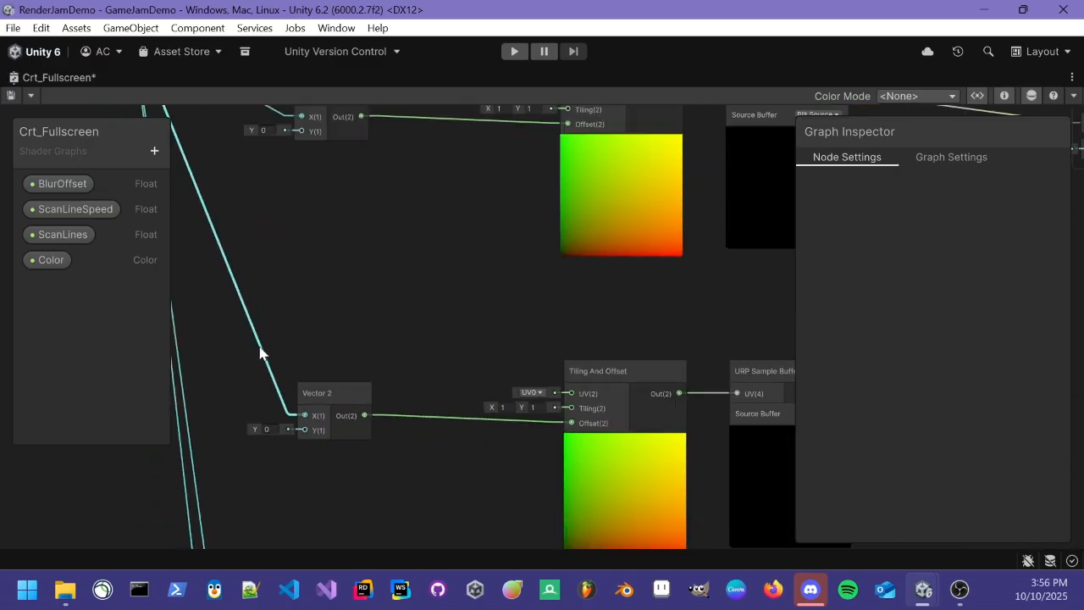
pyautogui.scroll(2, 298, 387)
pyautogui.scroll(5, 245, 462)
pyautogui.click(301, 441)
pyautogui.scroll(-4, 301, 441)
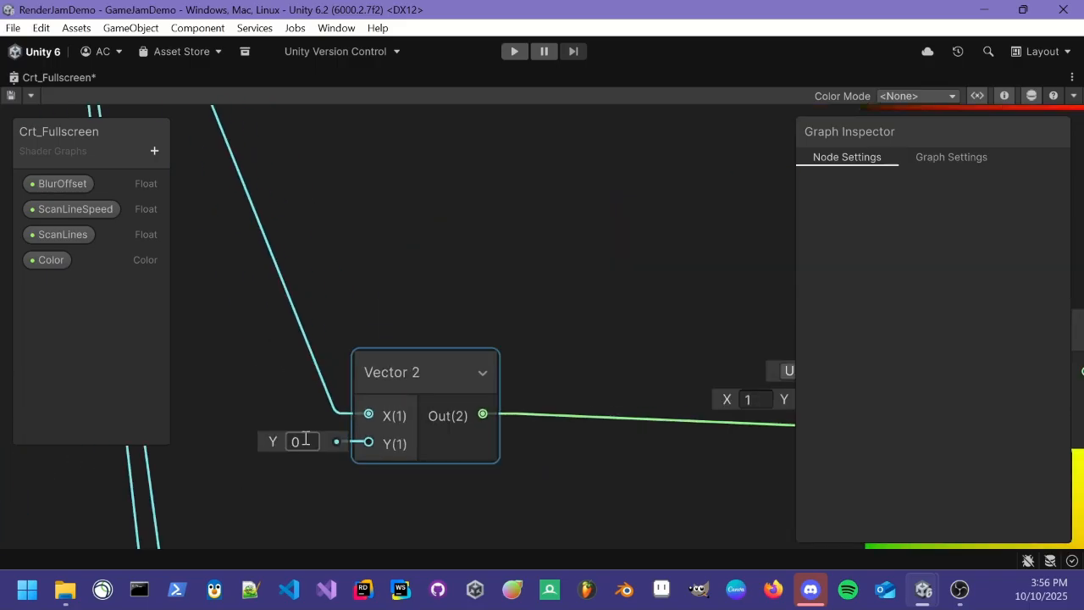
pyautogui.moveTo(272, 324); pyautogui.dragTo(273, 322)
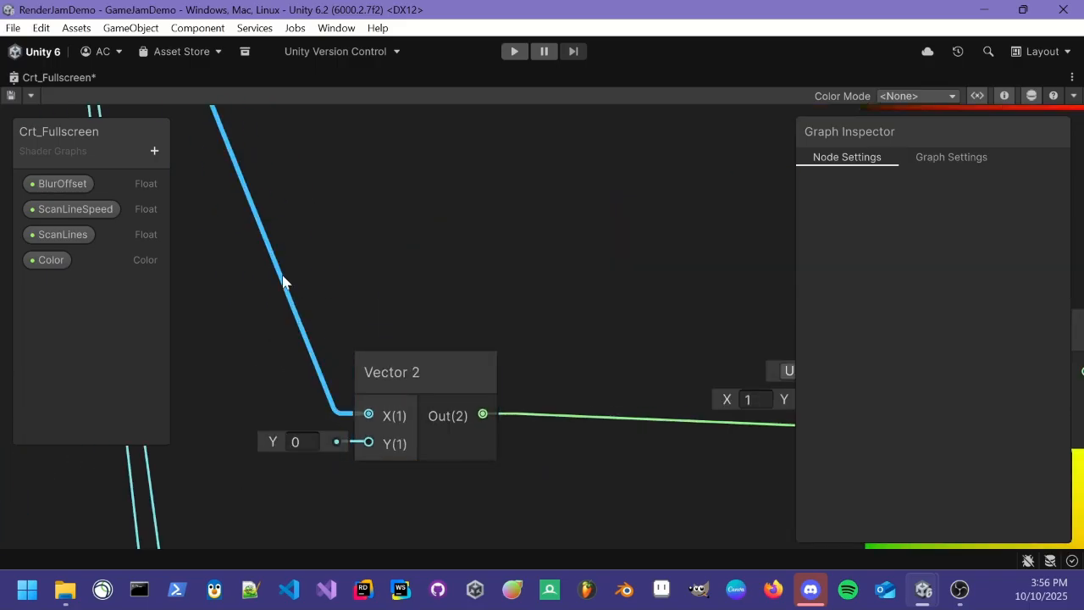
pyautogui.press('Delete')
# Connect the BlurOffset output to the Y input of the second row's Vector 2 node.
pyautogui.scroll(-5, 363, 235)
pyautogui.moveTo(318, 140); pyautogui.dragTo(445, 354, button='middle')
pyautogui.scroll(1, 334, 218)
pyautogui.moveTo(337, 201); pyautogui.dragTo(569, 363)
pyautogui.scroll(7, 569, 362)
pyautogui.scroll(-6, 489, 354)
pyautogui.moveTo(593, 266); pyautogui.dragTo(469, 307, button='middle')
pyautogui.scroll(7, 297, 379)
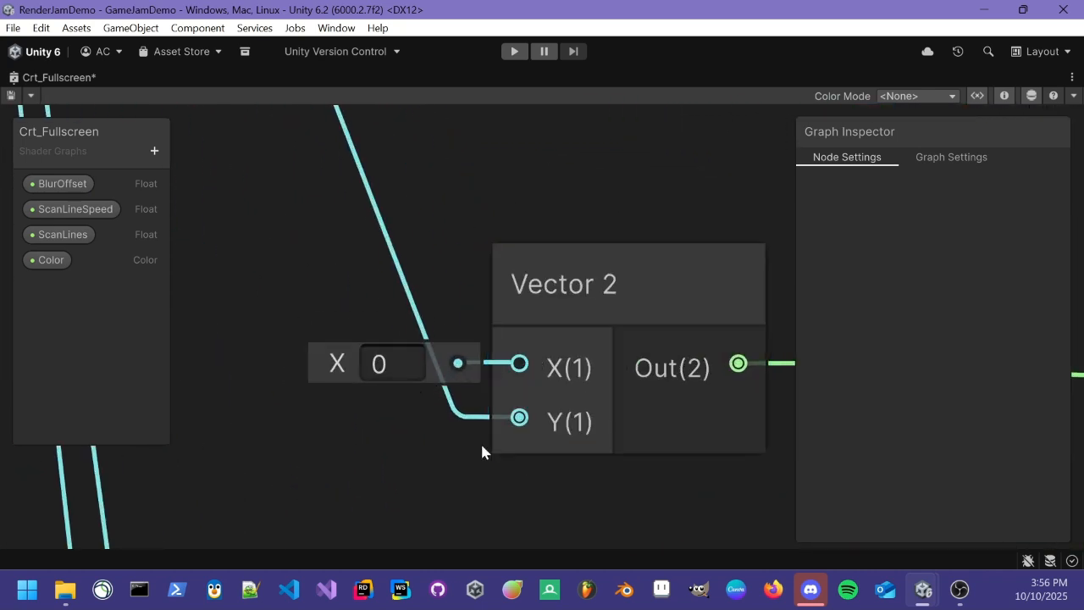
# Delete the connection from BlurOffset to the Y input of the second row's Vector 2 node.
pyautogui.click(395, 261)
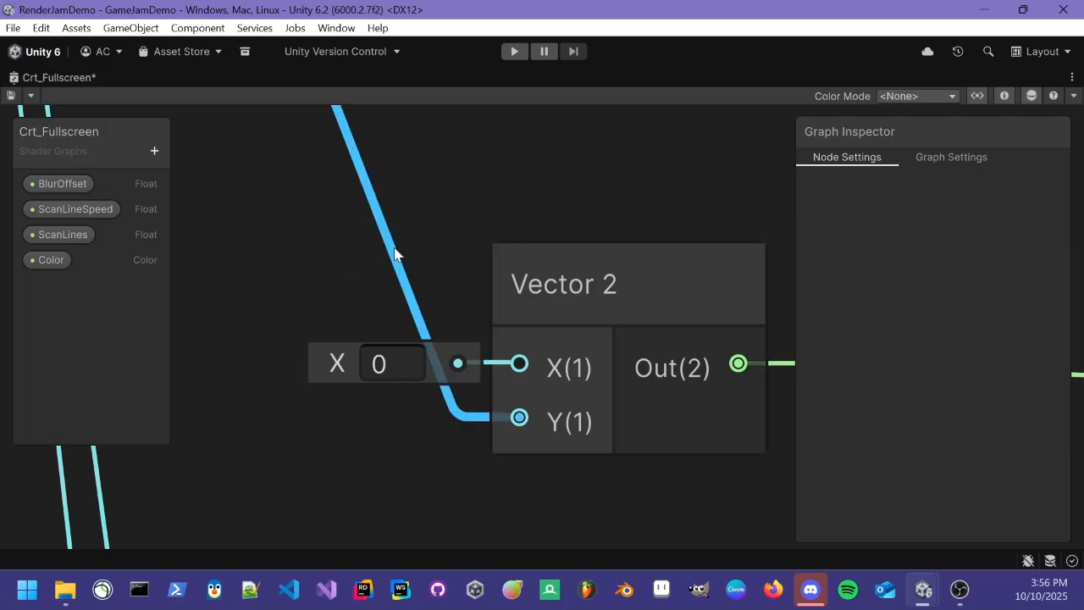
pyautogui.press('Delete')
pyautogui.scroll(-7, 393, 256)
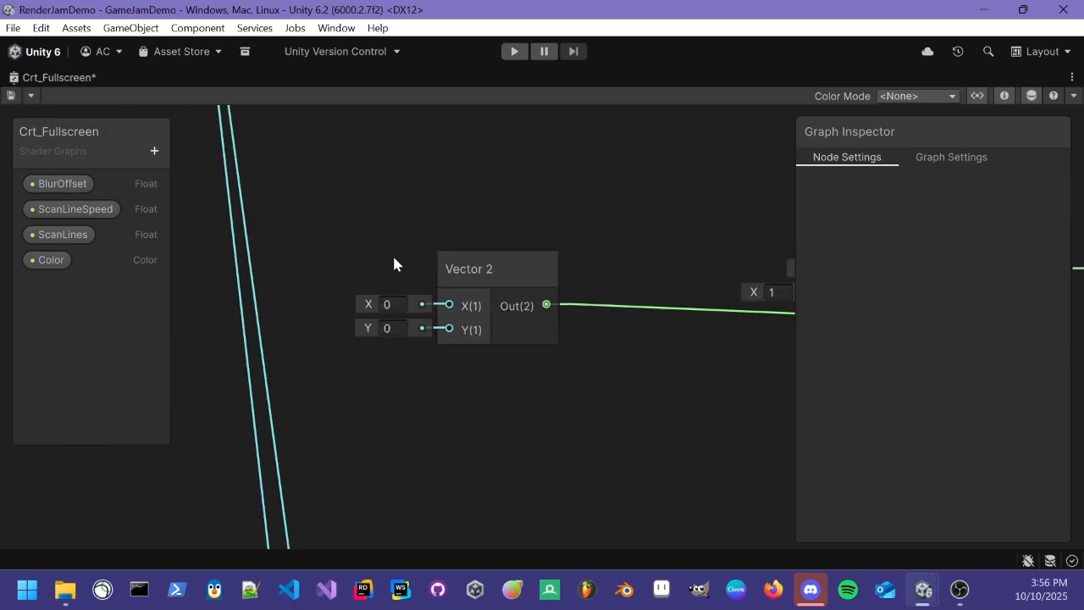
# Reconnect BlurOffset to the Y input of the second row's Vector 2 node and save the graph.
pyautogui.scroll(7, 393, 257)
pyautogui.scroll(-6, 393, 256)
pyautogui.moveTo(394, 256); pyautogui.dragTo(464, 326, button='middle')
pyautogui.scroll(-4, 464, 332)
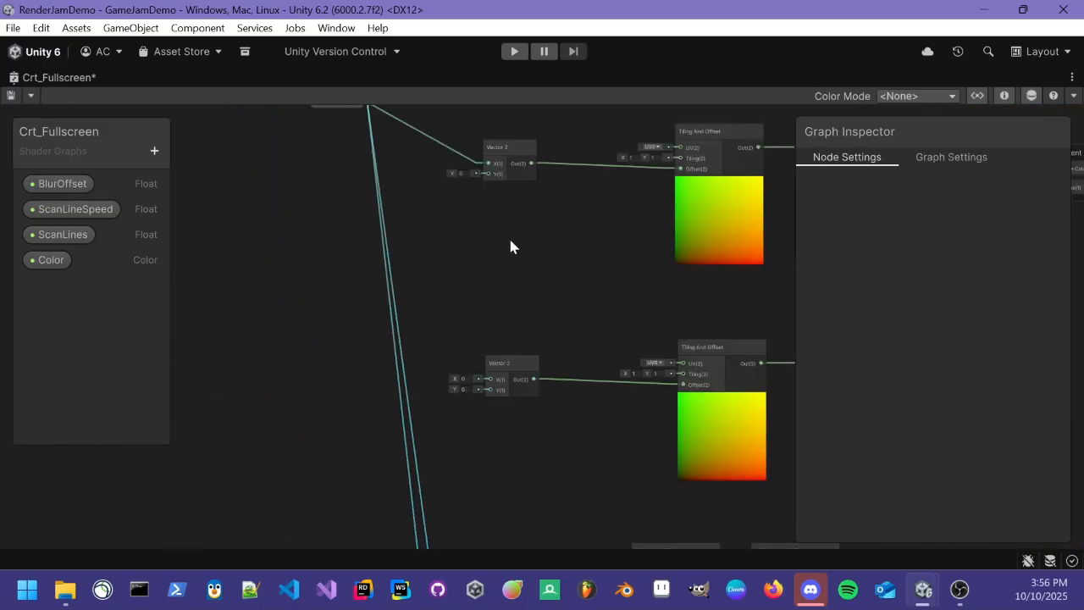
pyautogui.moveTo(510, 244); pyautogui.dragTo(478, 350, button='middle')
pyautogui.moveTo(415, 305); pyautogui.dragTo(412, 302)
pyautogui.scroll(5, 413, 302)
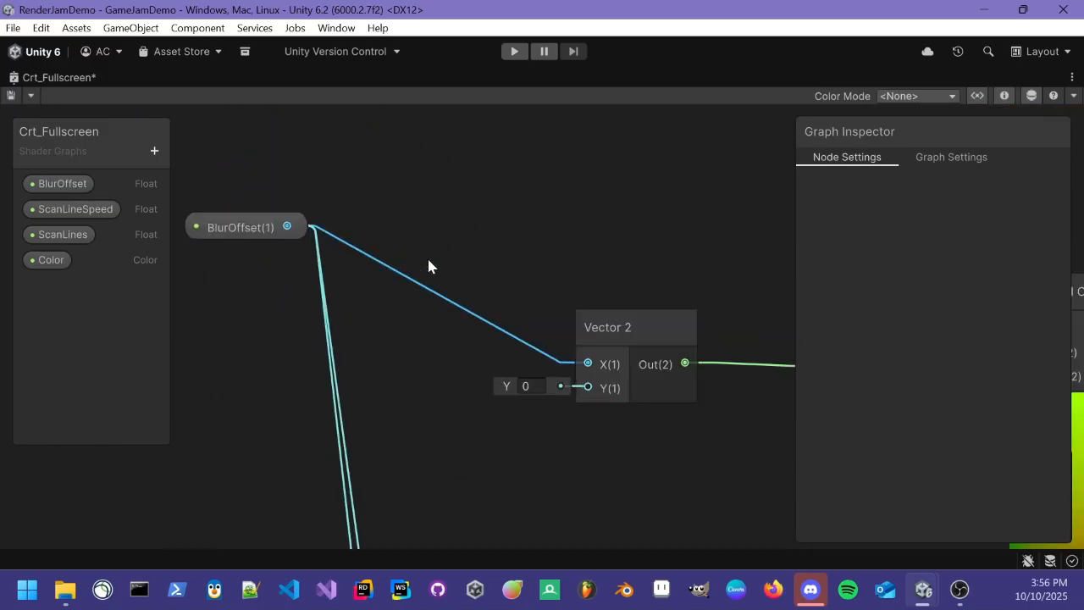
pyautogui.scroll(-2, 414, 238)
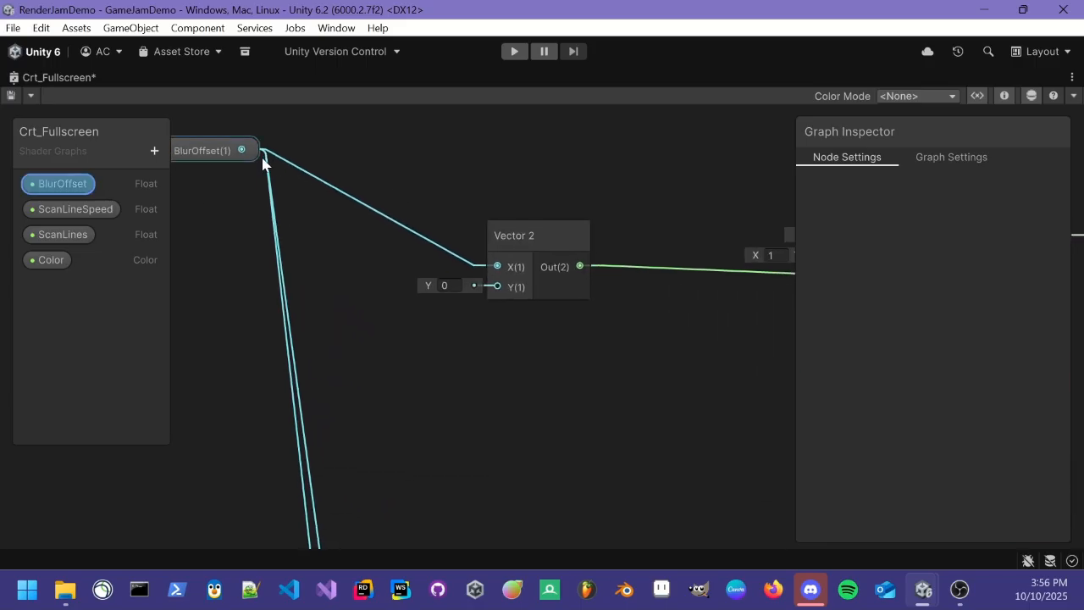
pyautogui.moveTo(240, 150); pyautogui.dragTo(502, 421)
pyautogui.scroll(7, 625, 480)
pyautogui.scroll(-5, 378, 424)
pyautogui.moveTo(471, 440); pyautogui.dragTo(375, 379, button='middle')
pyautogui.scroll(-3, 376, 386)
pyautogui.moveTo(467, 370); pyautogui.dragTo(398, 352, button='middle')
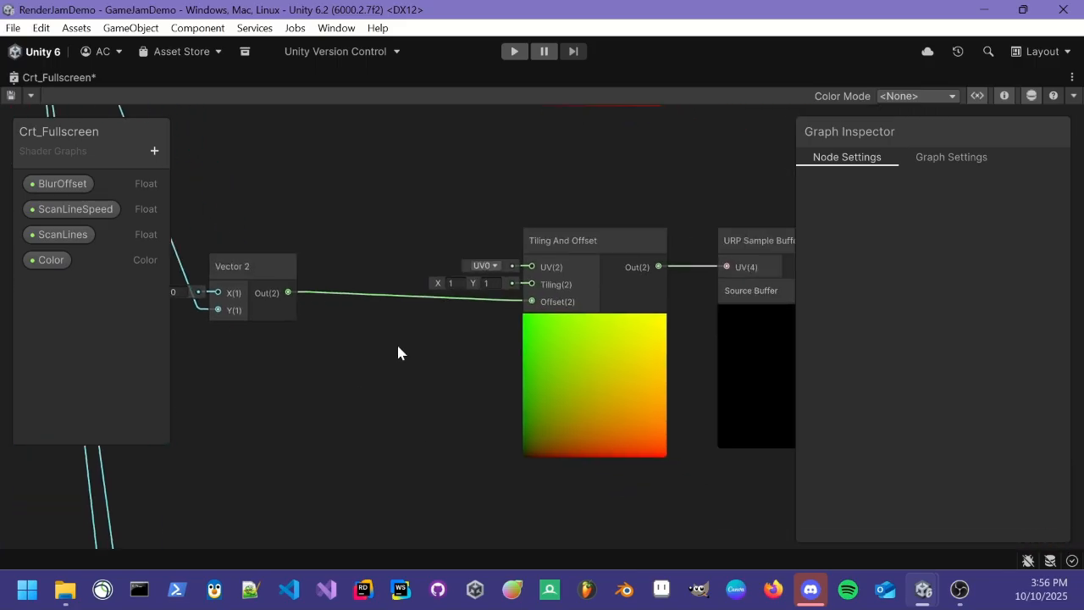
# Move the Vertex and Fragment stack down and to the right, leaving space after the URP Sample Buffer nodes.
pyautogui.scroll(4, 429, 358)
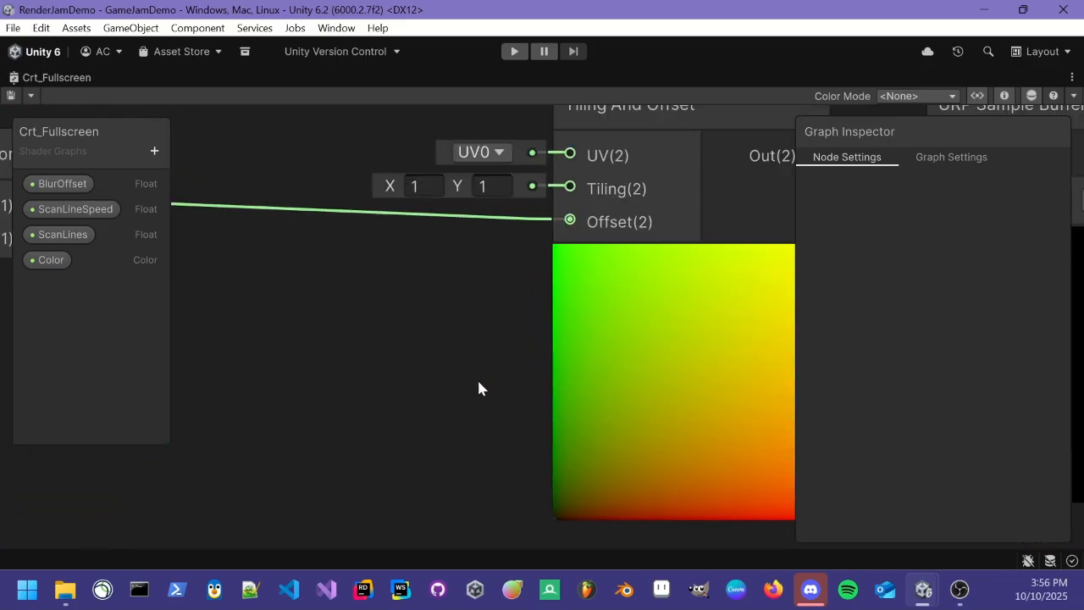
pyautogui.moveTo(480, 387); pyautogui.dragTo(284, 386, button='middle')
pyautogui.scroll(-6, 288, 371)
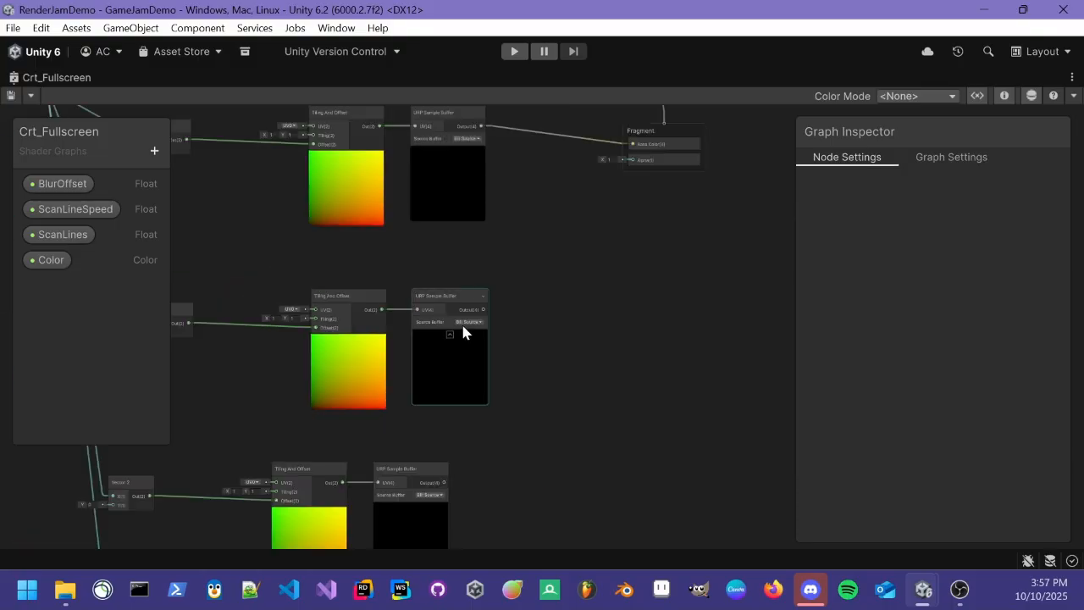
pyautogui.scroll(5, 438, 312)
pyautogui.scroll(-7, 440, 313)
pyautogui.moveTo(584, 253); pyautogui.dragTo(430, 388, button='middle')
pyautogui.scroll(6, 430, 371)
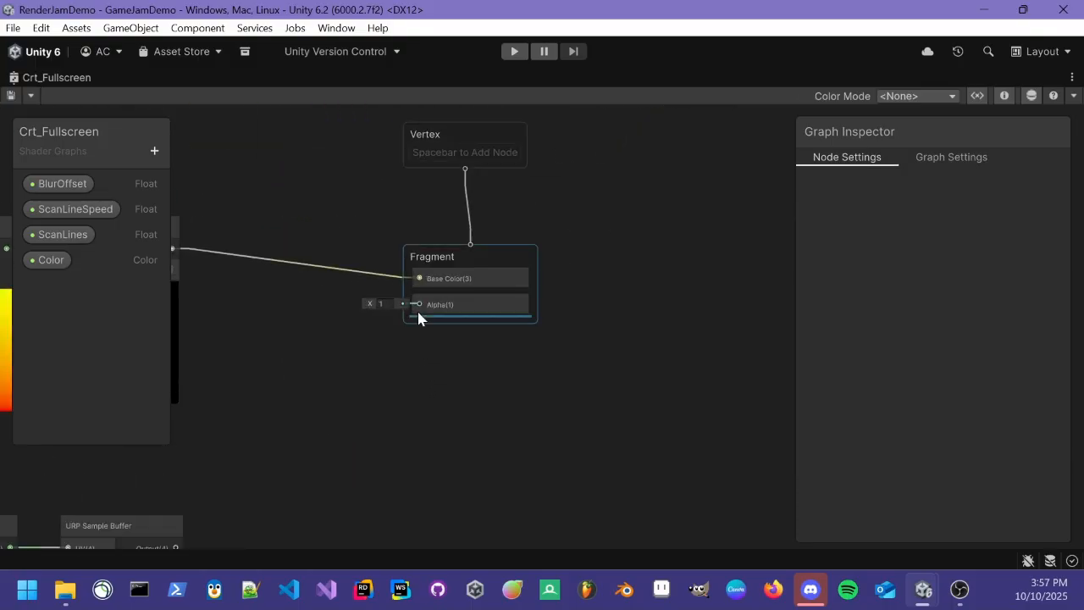
pyautogui.scroll(-5, 416, 307)
pyautogui.moveTo(460, 291); pyautogui.dragTo(712, 454)
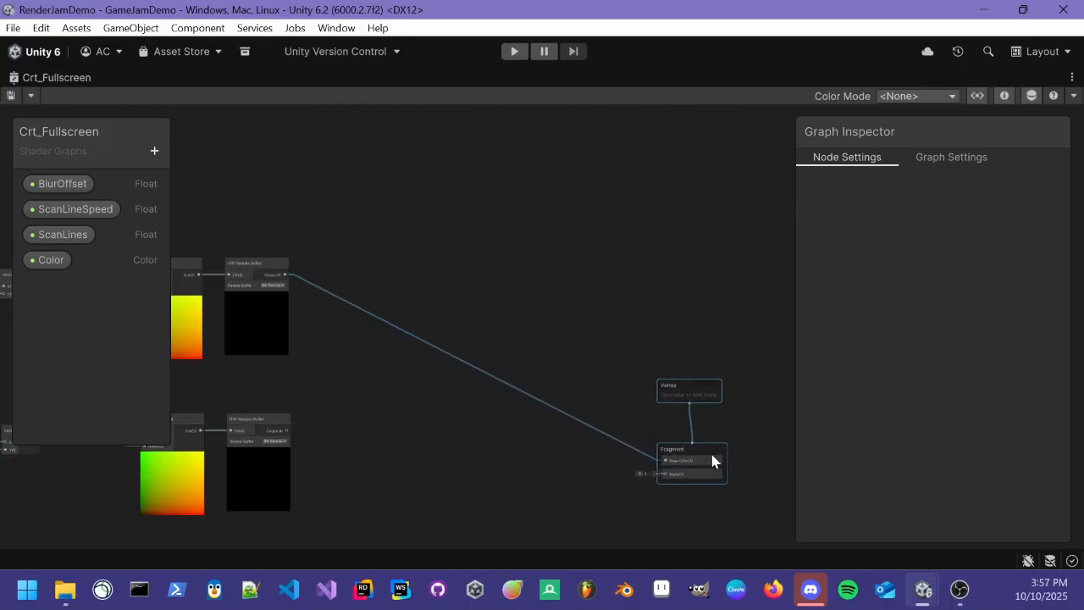
pyautogui.moveTo(454, 464); pyautogui.dragTo(538, 337, button='middle')
pyautogui.click(537, 337)
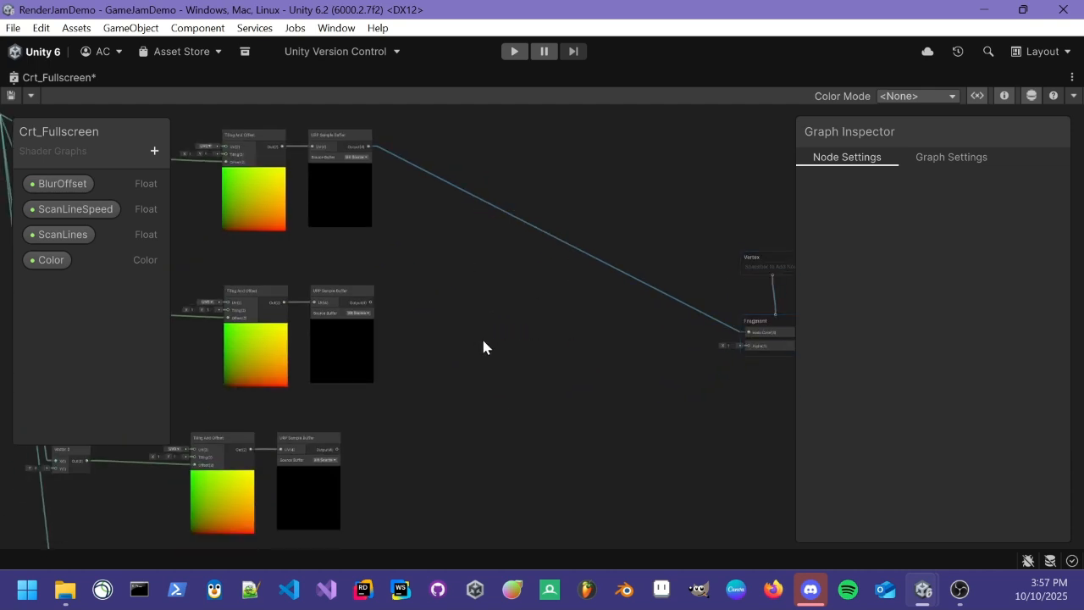
# Delete the connection into the Fragment block's Base Color and move the Vertex and Fragment blocks farther from the sample buffers.
pyautogui.press('Delete')
pyautogui.moveTo(660, 280); pyautogui.dragTo(467, 258, button='middle')
pyautogui.moveTo(474, 222); pyautogui.dragTo(632, 369)
pyautogui.moveTo(611, 299); pyautogui.dragTo(713, 300)
pyautogui.click(432, 302)
pyautogui.moveTo(431, 302); pyautogui.dragTo(714, 304, button='middle')
# Delete the BlurOffset connections feeding the two lower Vector 2 nodes.
pyautogui.moveTo(288, 379); pyautogui.dragTo(342, 379, button='middle')
pyautogui.scroll(6, 342, 387)
pyautogui.moveTo(578, 424); pyautogui.dragTo(575, 242, button='middle')
pyautogui.scroll(4, 575, 242)
pyautogui.scroll(-2, 569, 229)
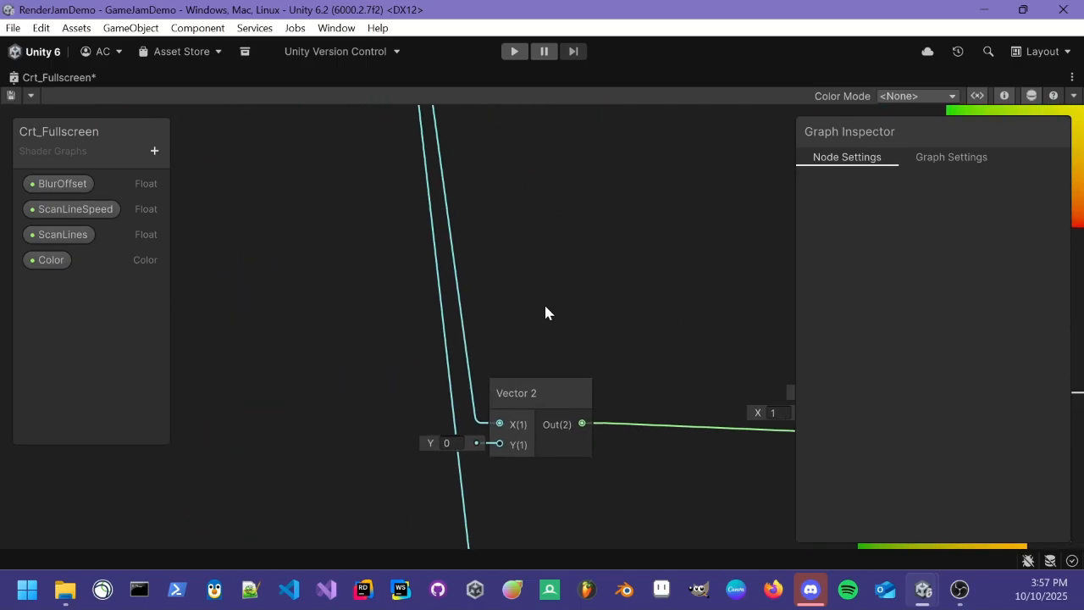
pyautogui.scroll(-5, 550, 312)
pyautogui.moveTo(419, 235); pyautogui.dragTo(420, 242)
pyautogui.press('Delete')
pyautogui.scroll(8, 447, 336)
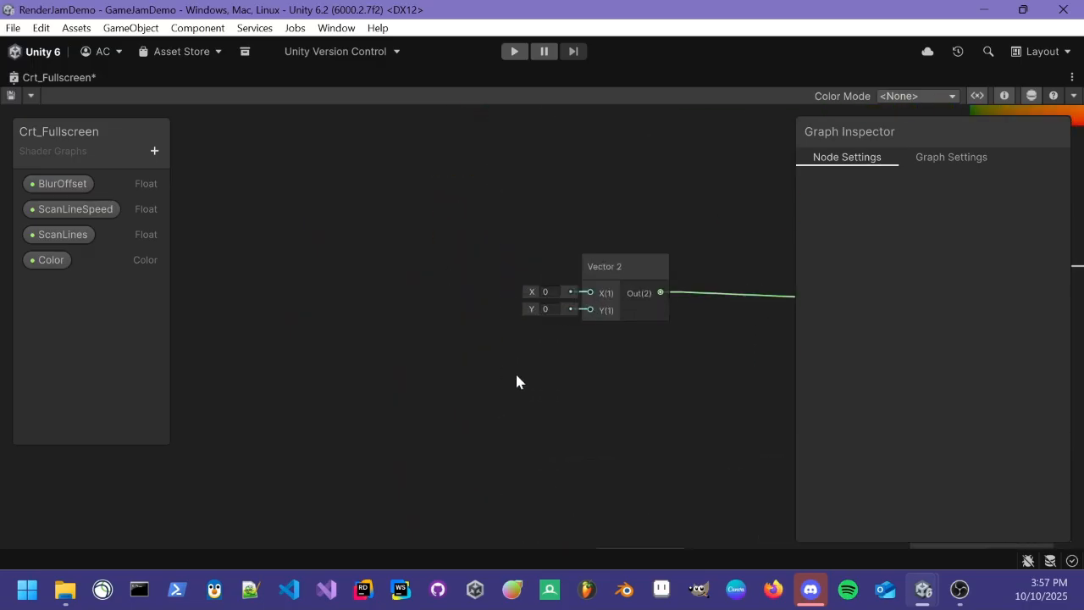
pyautogui.scroll(-8, 503, 317)
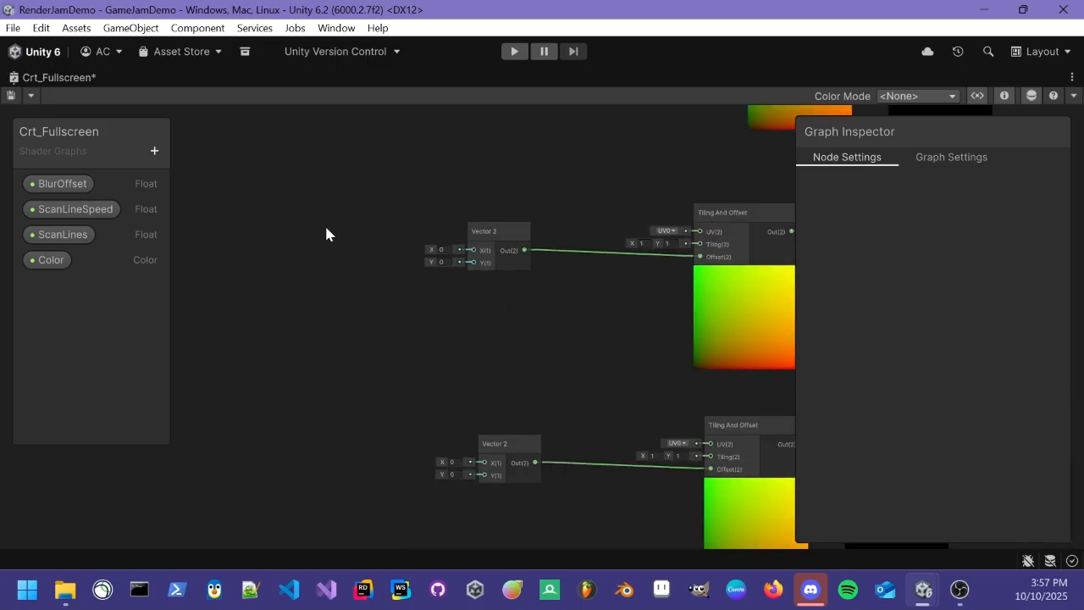
# Create a Multiply node in the empty space before the two lower Vector 2 nodes.
pyautogui.rightClick(375, 316)
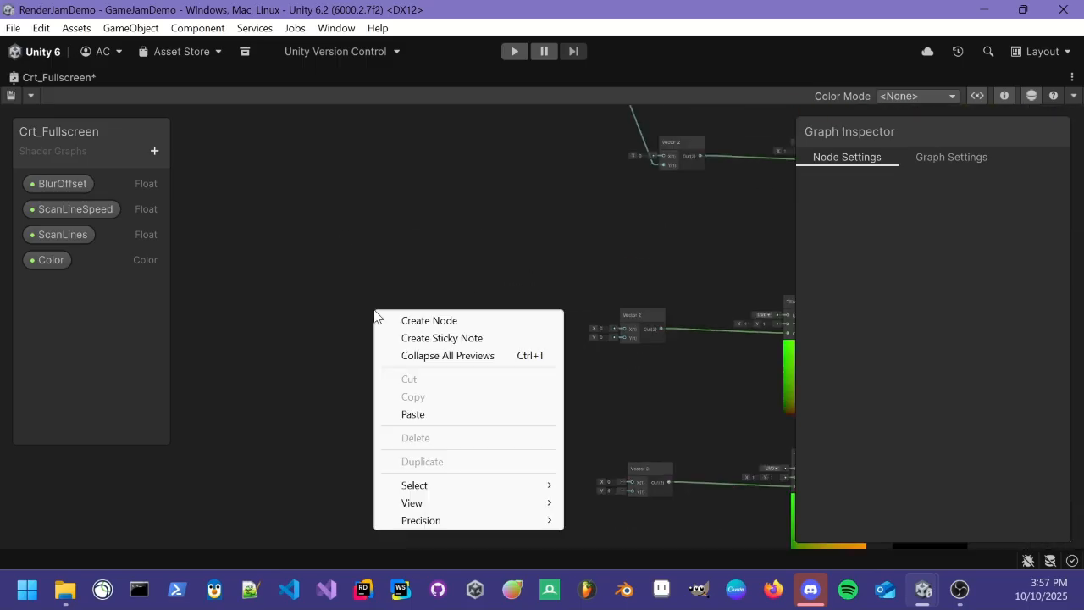
pyautogui.click(431, 322)
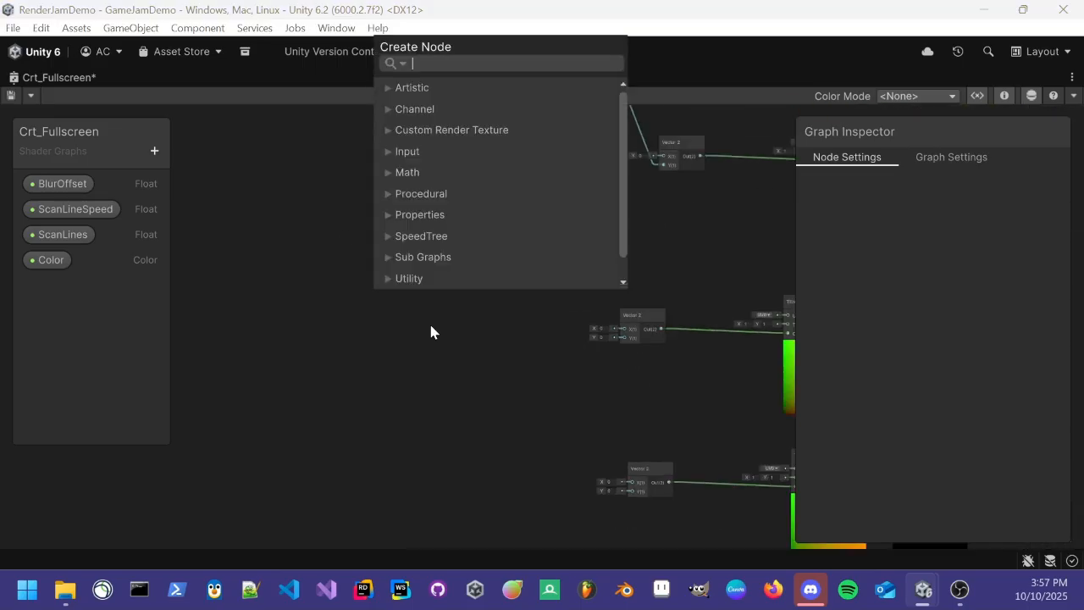
pyautogui.write('mul')
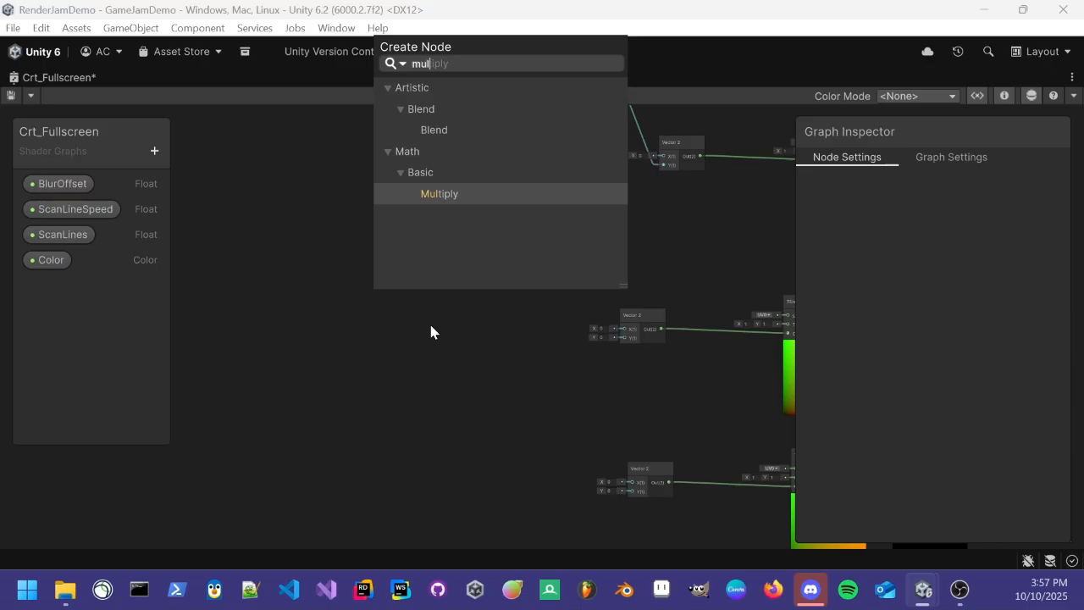
pyautogui.press('Return')
# Set the Multiply node's B input to -1 and collapse its preview.
pyautogui.scroll(7, 600, 493)
pyautogui.moveTo(174, 339); pyautogui.dragTo(482, 382, button='middle')
pyautogui.scroll(4, 386, 241)
pyautogui.click(372, 218)
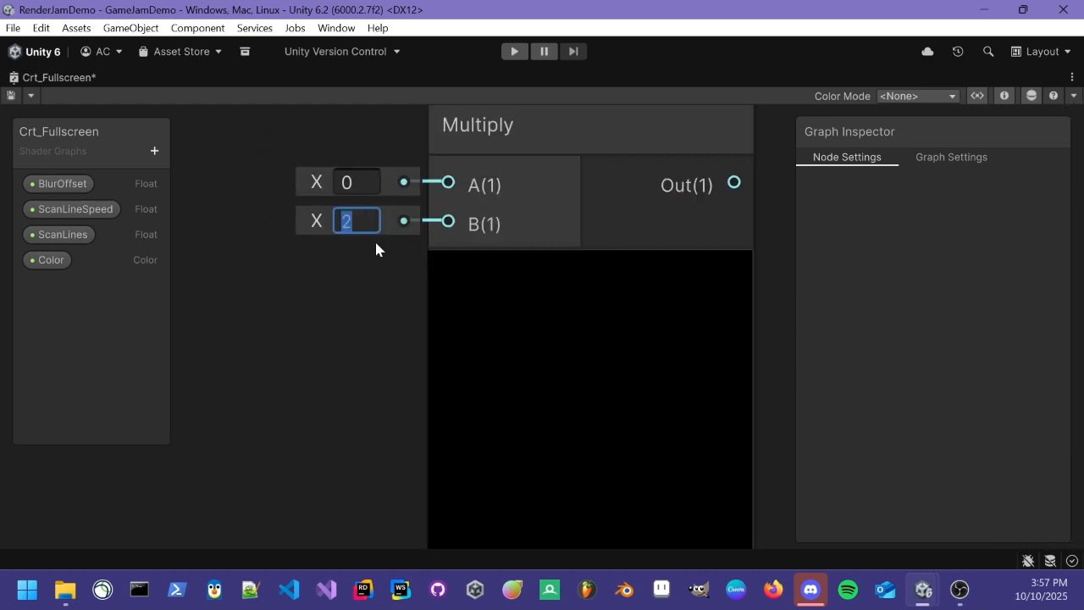
pyautogui.write('-1')
pyautogui.click(590, 273)
pyautogui.scroll(6, 406, 342)
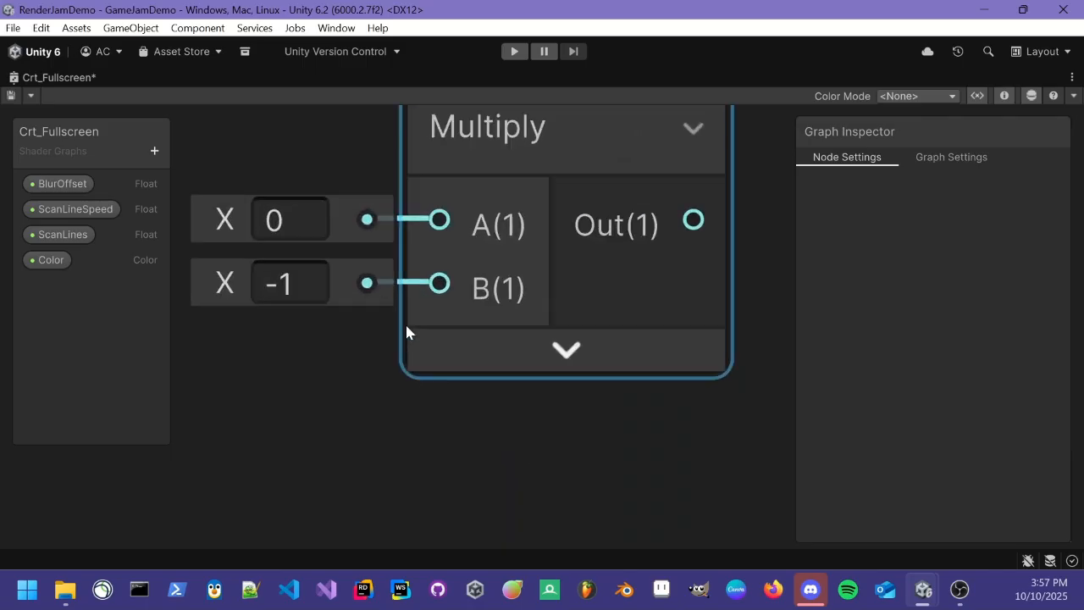
pyautogui.scroll(-3, 469, 449)
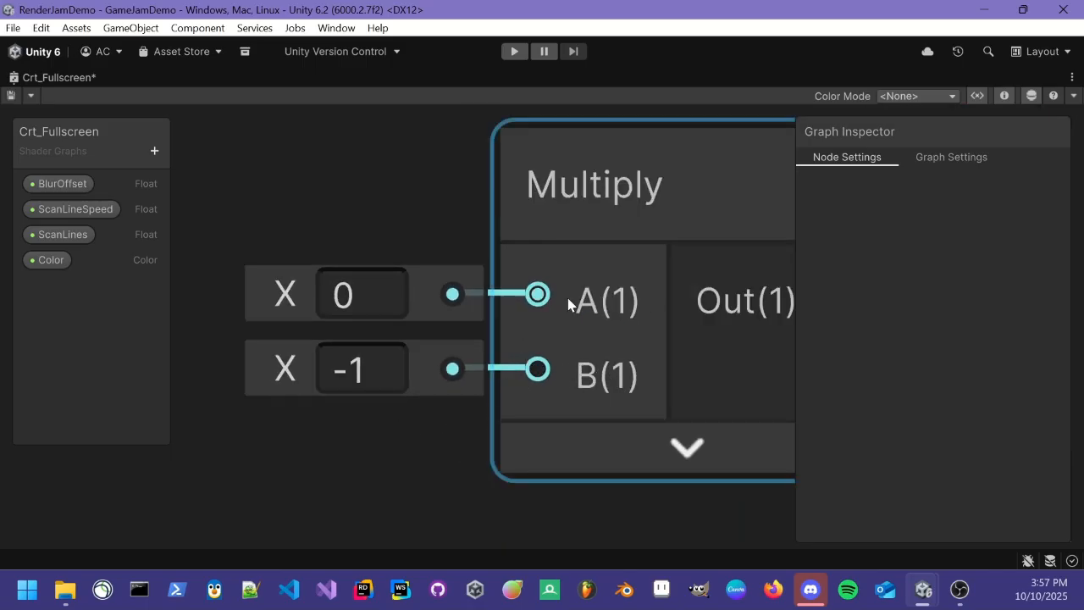
pyautogui.scroll(-9, 354, 381)
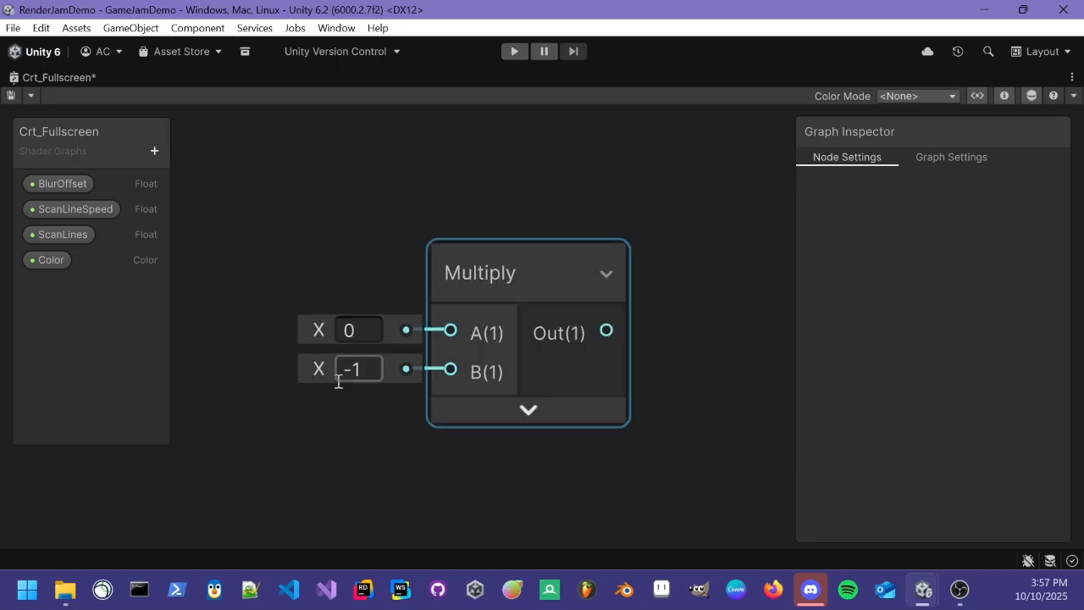
# Connect BlurOffset to the Multiply node's A input and place the node just before the lower Vector 2 nodes.
pyautogui.moveTo(441, 314); pyautogui.dragTo(623, 354)
pyautogui.scroll(-7, 523, 287)
pyautogui.scroll(-1, 509, 219)
pyautogui.moveTo(510, 219); pyautogui.dragTo(518, 367, button='middle')
pyautogui.scroll(7, 586, 305)
pyautogui.moveTo(554, 200); pyautogui.dragTo(387, 241, button='middle')
pyautogui.moveTo(394, 260); pyautogui.dragTo(498, 297)
pyautogui.scroll(5, 500, 309)
pyautogui.scroll(-6, 529, 280)
pyautogui.moveTo(595, 219); pyautogui.dragTo(394, 282, button='middle')
pyautogui.moveTo(359, 342); pyautogui.dragTo(442, 355)
pyautogui.moveTo(566, 369); pyautogui.dragTo(438, 291, button='middle')
pyautogui.scroll(2, 445, 313)
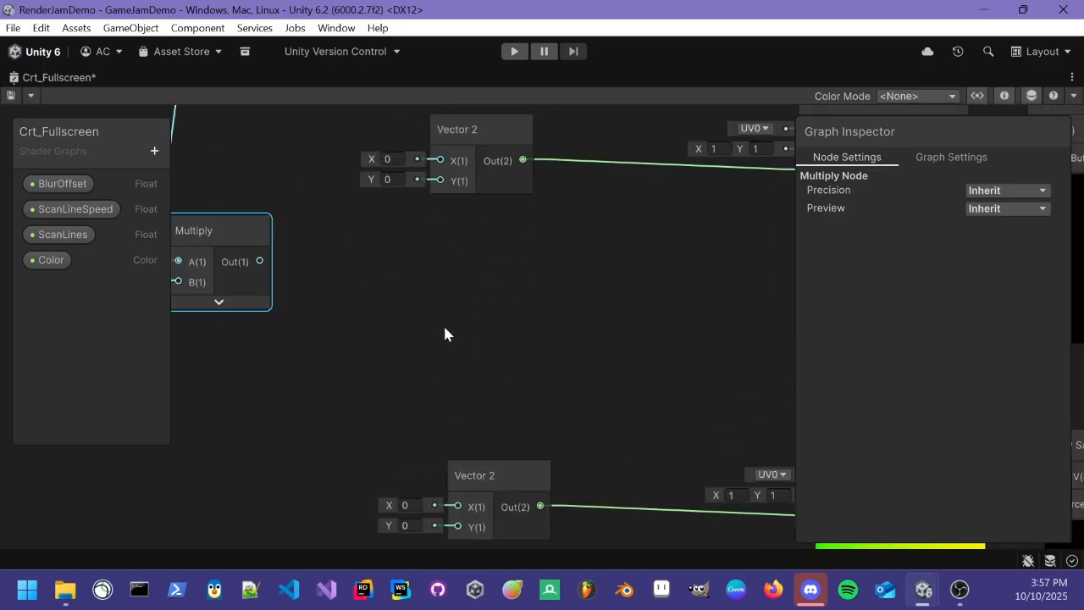
pyautogui.scroll(2, 355, 364)
# Connect the Multiply output to the third Vector 2 node's X input and the fourth Vector 2 node's Y input.
pyautogui.moveTo(324, 362); pyautogui.dragTo(571, 218)
pyautogui.moveTo(624, 430); pyautogui.dragTo(615, 314, button='middle')
pyautogui.scroll(-1, 614, 315)
pyautogui.moveTo(358, 168); pyautogui.dragTo(578, 493)
pyautogui.moveTo(596, 402); pyautogui.dragTo(594, 400)
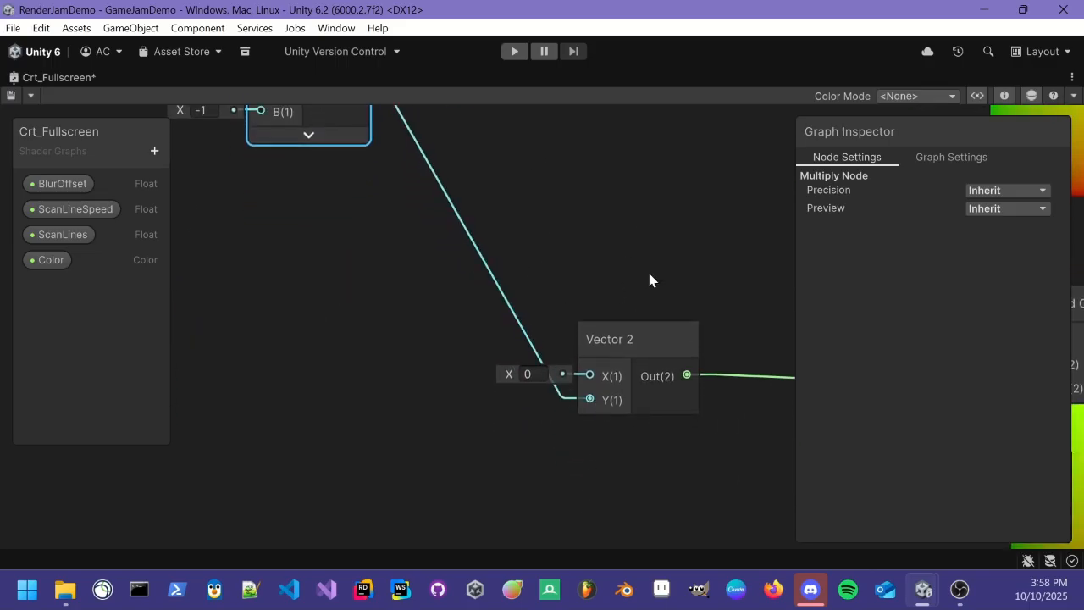
# Examine the BlurOffset and Multiply connections to the X and Y inputs of all four Vector 2 nodes.
pyautogui.moveTo(667, 199); pyautogui.dragTo(561, 331, button='middle')
pyautogui.scroll(-6, 560, 331)
pyautogui.moveTo(585, 258); pyautogui.dragTo(375, 570, button='middle')
pyautogui.scroll(12, 310, 318)
pyautogui.scroll(1, 404, 254)
pyautogui.scroll(-6, 437, 385)
pyautogui.moveTo(474, 423); pyautogui.dragTo(542, 207, button='middle')
pyautogui.moveTo(526, 398); pyautogui.dragTo(532, 178, button='middle')
pyautogui.moveTo(507, 474); pyautogui.dragTo(488, 349, button='middle')
pyautogui.scroll(5, 487, 349)
pyautogui.moveTo(504, 501); pyautogui.dragTo(411, 485, button='middle')
pyautogui.scroll(-6, 494, 252)
pyautogui.moveTo(530, 482); pyautogui.dragTo(647, 307, button='middle')
pyautogui.moveTo(376, 405); pyautogui.dragTo(489, 393, button='middle')
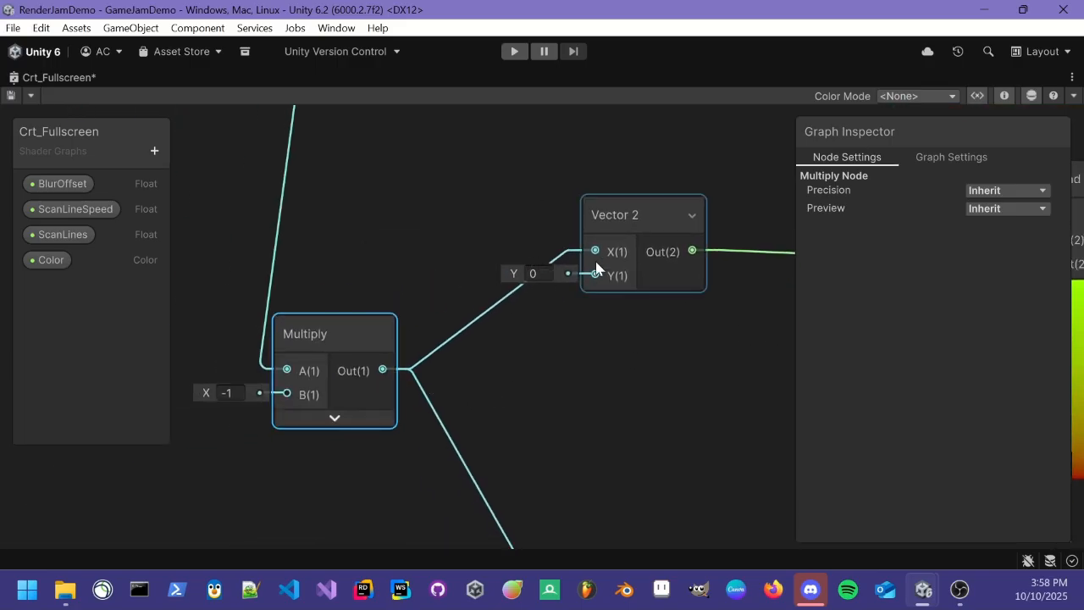
pyautogui.scroll(5, 589, 279)
pyautogui.scroll(-5, 627, 381)
pyautogui.moveTo(557, 268); pyautogui.dragTo(560, 292, button='middle')
pyautogui.moveTo(637, 457); pyautogui.dragTo(396, 188, button='middle')
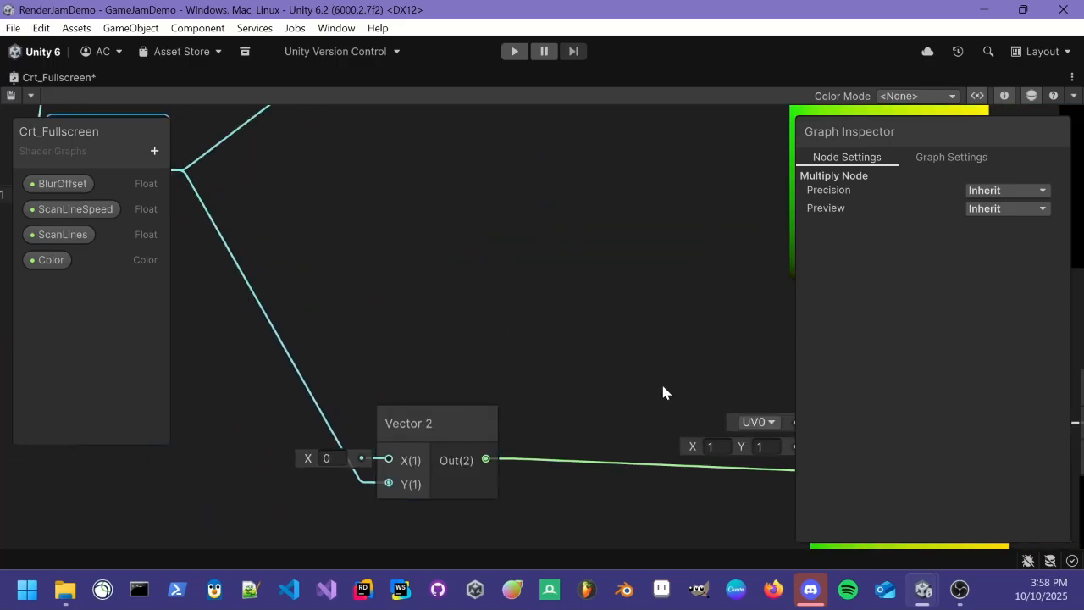
pyautogui.moveTo(648, 399); pyautogui.dragTo(457, 399, button='middle')
pyautogui.scroll(-6, 458, 399)
pyautogui.scroll(-3, 472, 387)
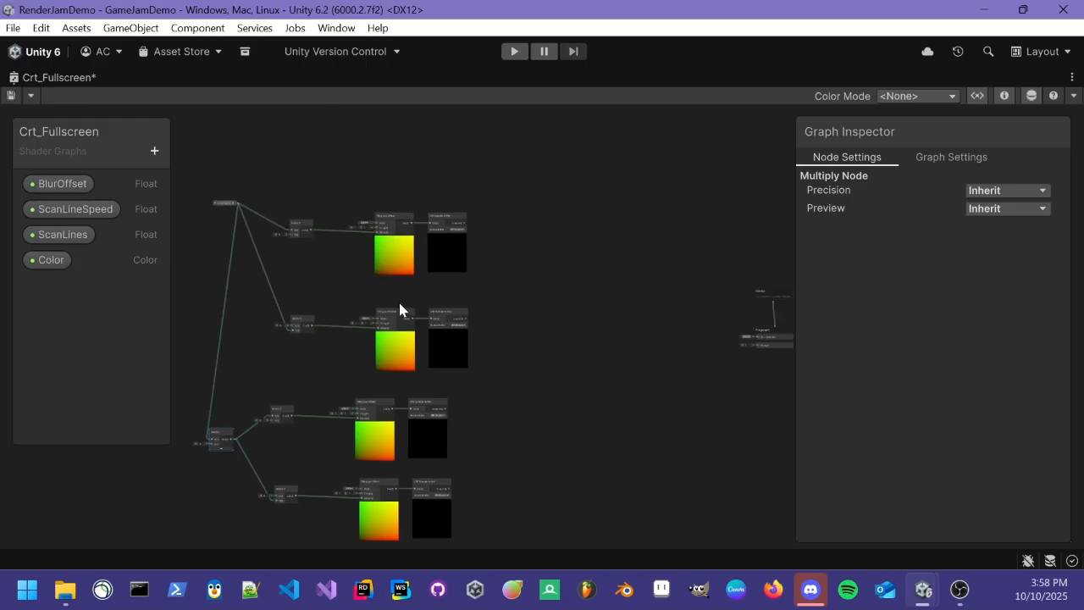
pyautogui.scroll(3, 566, 244)
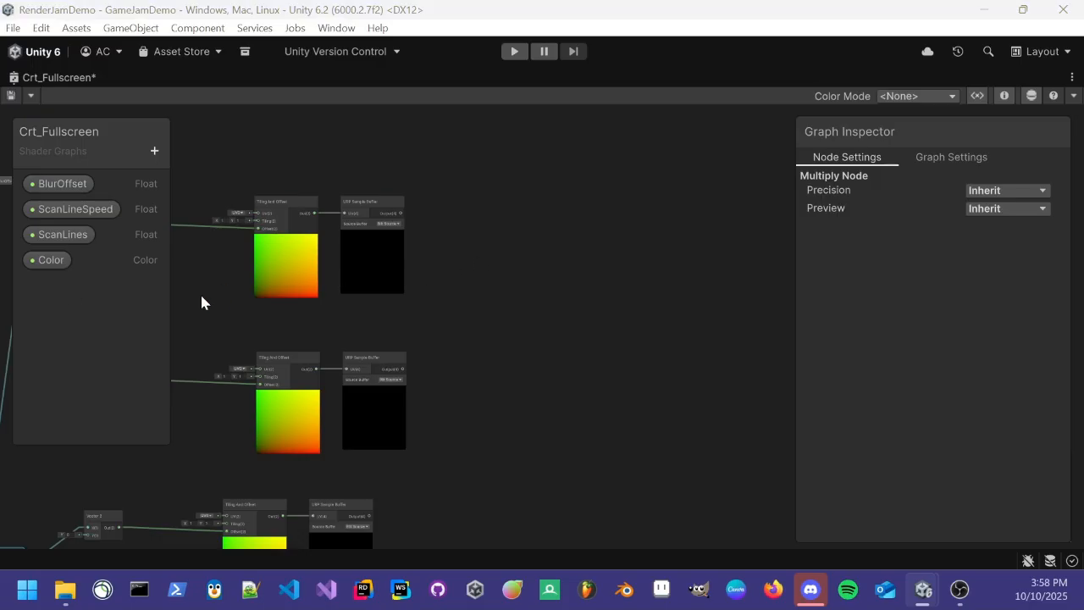
# Create an Add node and place it between the upper two URP Sample Buffer nodes and the Fragment block.
pyautogui.scroll(-2, 448, 288)
pyautogui.moveTo(542, 367); pyautogui.dragTo(402, 258, button='middle')
pyautogui.scroll(-3, 415, 256)
pyautogui.click(506, 150)
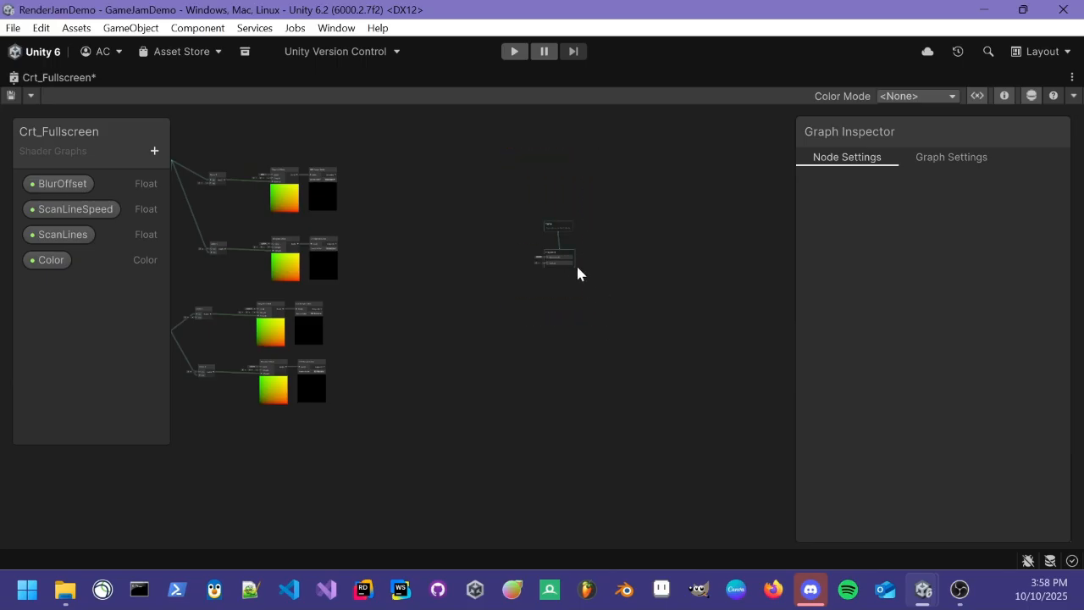
pyautogui.scroll(5, 402, 194)
pyautogui.scroll(-2, 457, 261)
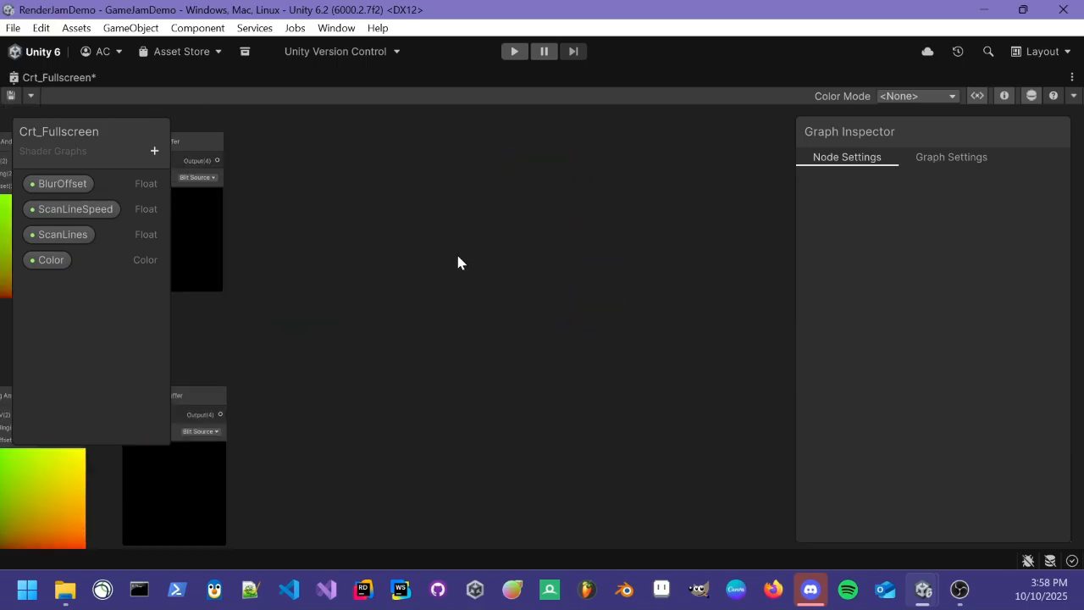
pyautogui.scroll(-2, 454, 284)
pyautogui.press('space')
pyautogui.write('add')
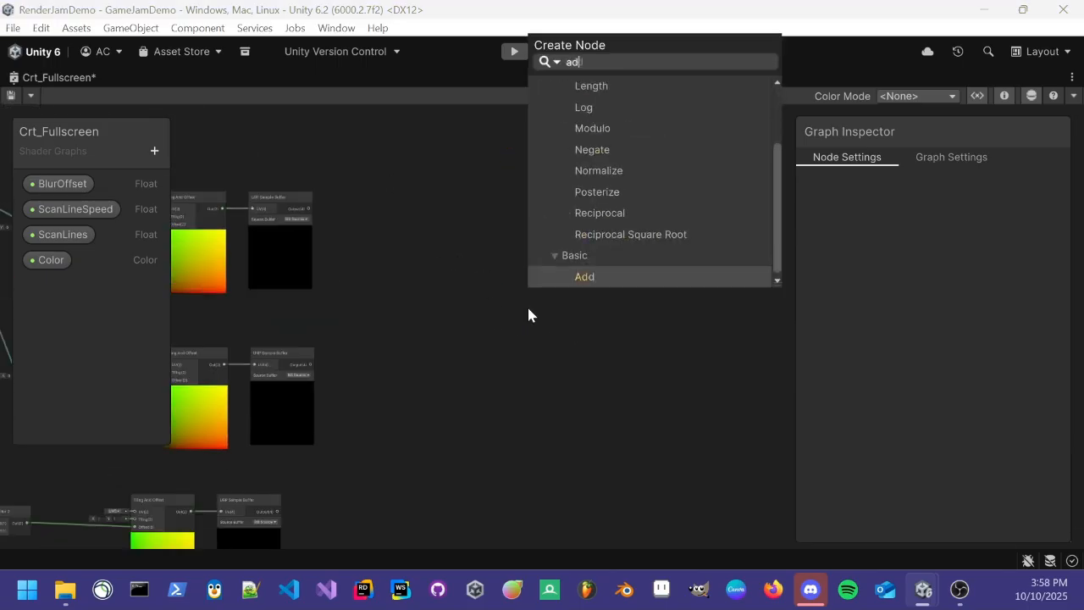
pyautogui.press('Return')
pyautogui.scroll(3, 432, 314)
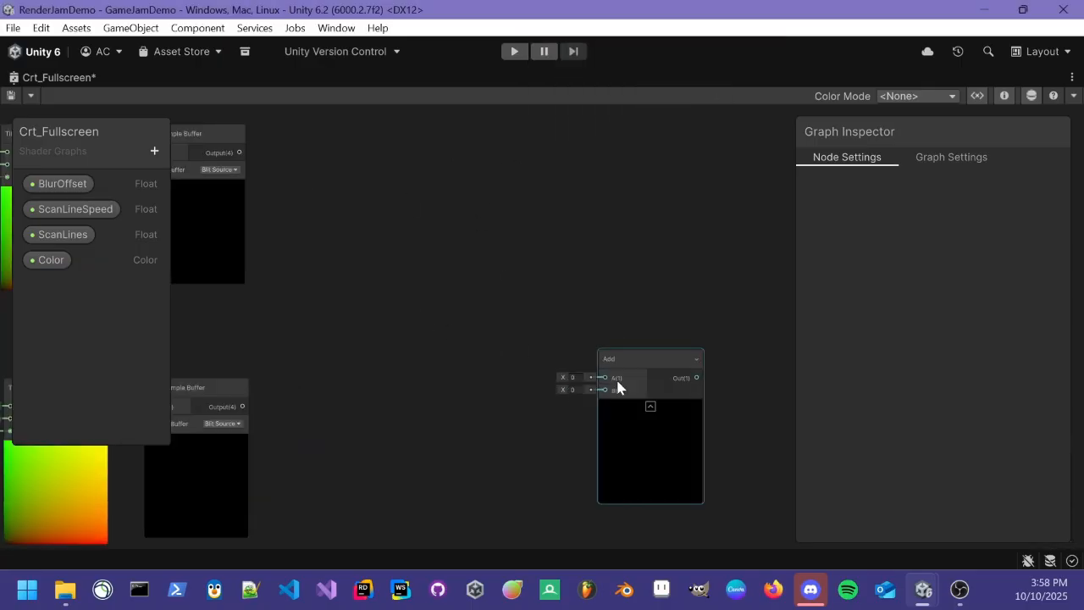
pyautogui.click(643, 364)
pyautogui.moveTo(643, 359); pyautogui.dragTo(531, 316)
# Connect the upper two URP Sample Buffer outputs to the Add node's A and B inputs and collapse its preview.
pyautogui.moveTo(417, 280); pyautogui.dragTo(464, 278, button='middle')
pyautogui.moveTo(287, 153); pyautogui.dragTo(519, 349)
pyautogui.scroll(2, 406, 441)
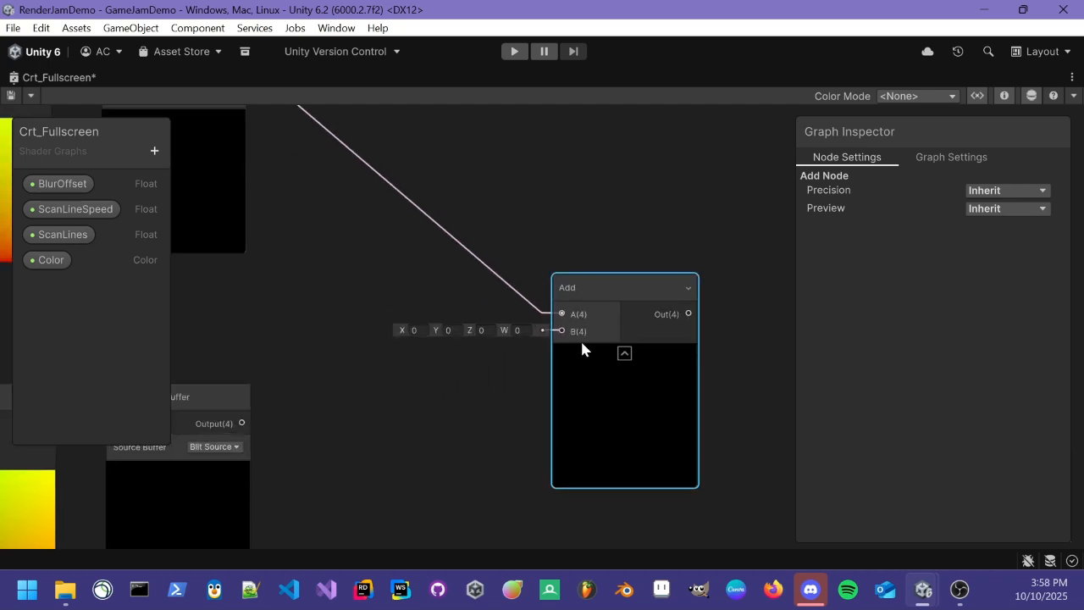
pyautogui.click(624, 354)
pyautogui.moveTo(241, 423); pyautogui.dragTo(561, 330)
pyautogui.moveTo(600, 296); pyautogui.dragTo(492, 308)
# Create a second Add node and place it beside the lower two URP Sample Buffer nodes.
pyautogui.moveTo(619, 413); pyautogui.dragTo(499, 355, button='middle')
pyautogui.scroll(-3, 498, 355)
pyautogui.moveTo(496, 508); pyautogui.dragTo(500, 179, button='middle')
pyautogui.moveTo(408, 381); pyautogui.dragTo(455, 375, button='middle')
pyautogui.rightClick(377, 363)
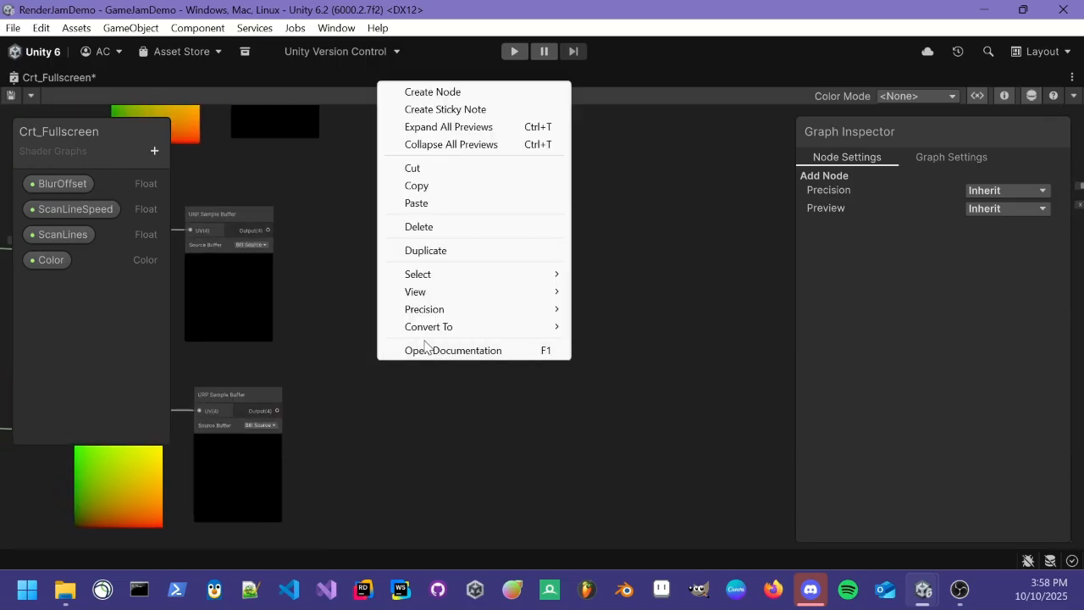
pyautogui.click(460, 92)
pyautogui.write('add')
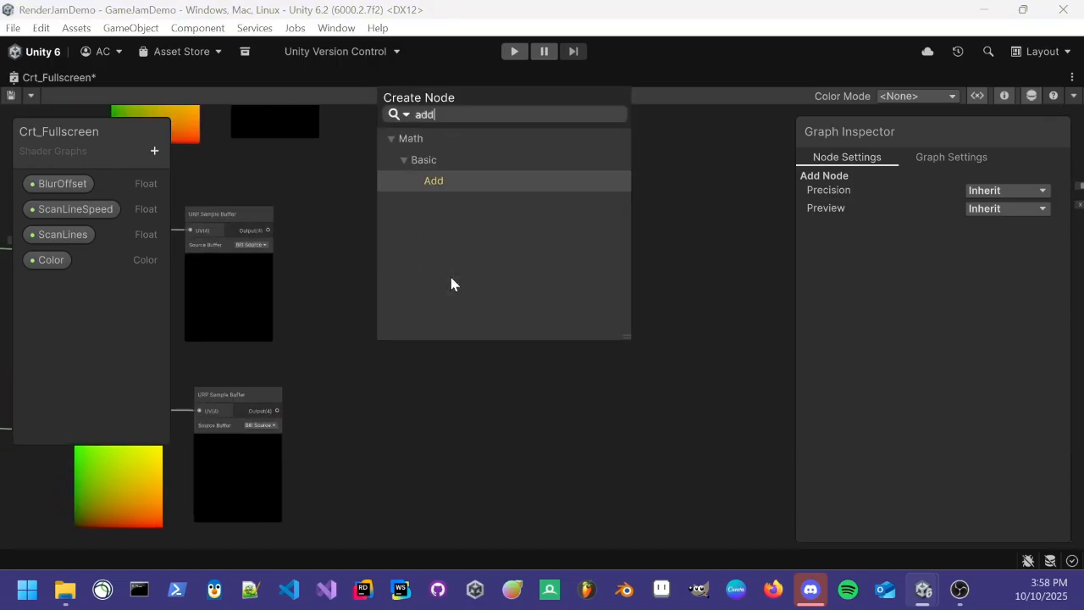
pyautogui.press('Return')
pyautogui.scroll(3, 423, 465)
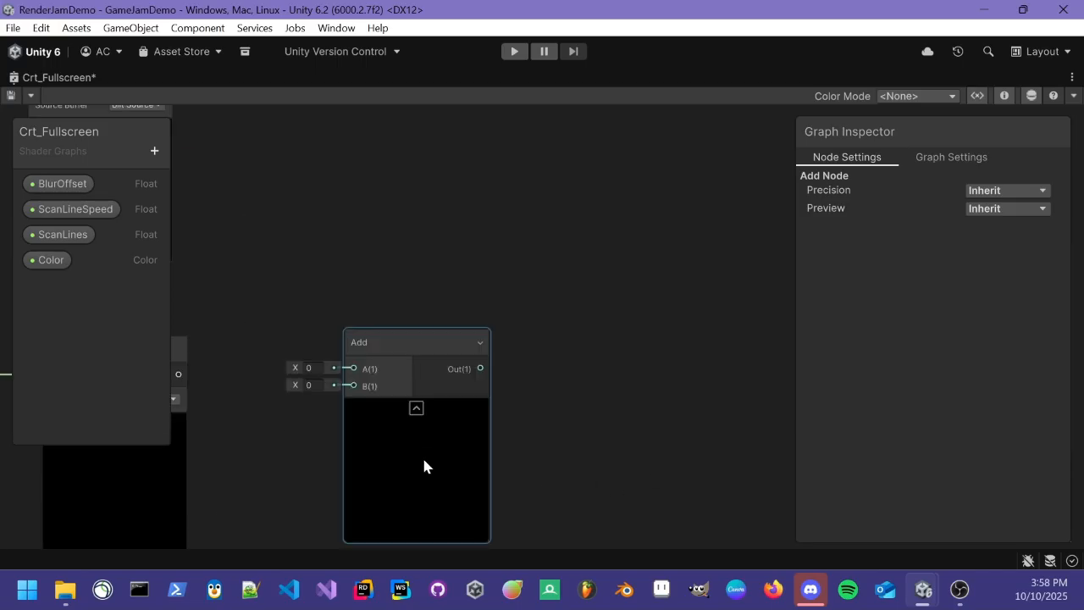
pyautogui.moveTo(409, 414); pyautogui.dragTo(567, 441, button='middle')
pyautogui.moveTo(559, 360); pyautogui.dragTo(596, 256)
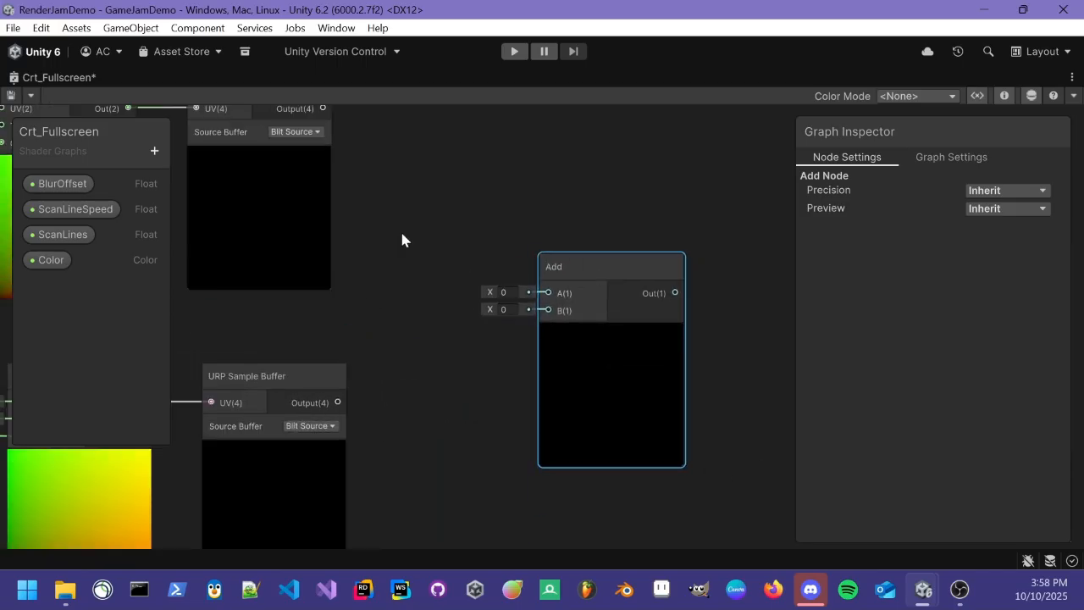
# Connect the lower two URP Sample Buffer outputs to the second Add node's A and B inputs and collapse its preview.
pyautogui.moveTo(428, 241); pyautogui.dragTo(442, 326, button='middle')
pyautogui.moveTo(337, 192); pyautogui.dragTo(561, 376)
pyautogui.moveTo(351, 486); pyautogui.dragTo(563, 394)
pyautogui.scroll(-5, 519, 330)
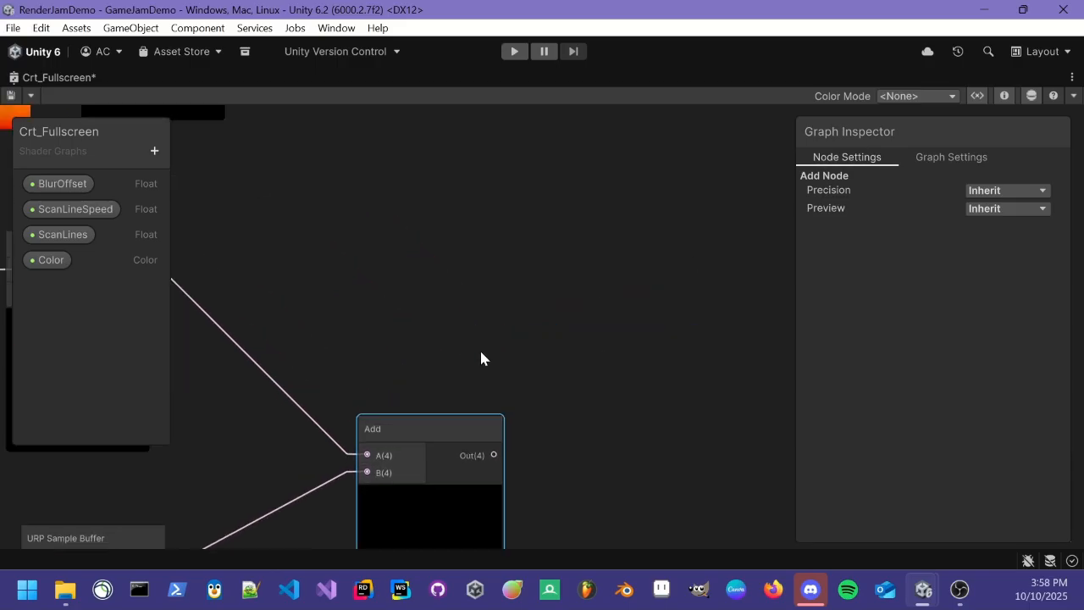
pyautogui.moveTo(486, 345); pyautogui.dragTo(469, 363, button='middle')
pyautogui.click(511, 337)
pyautogui.click(408, 476)
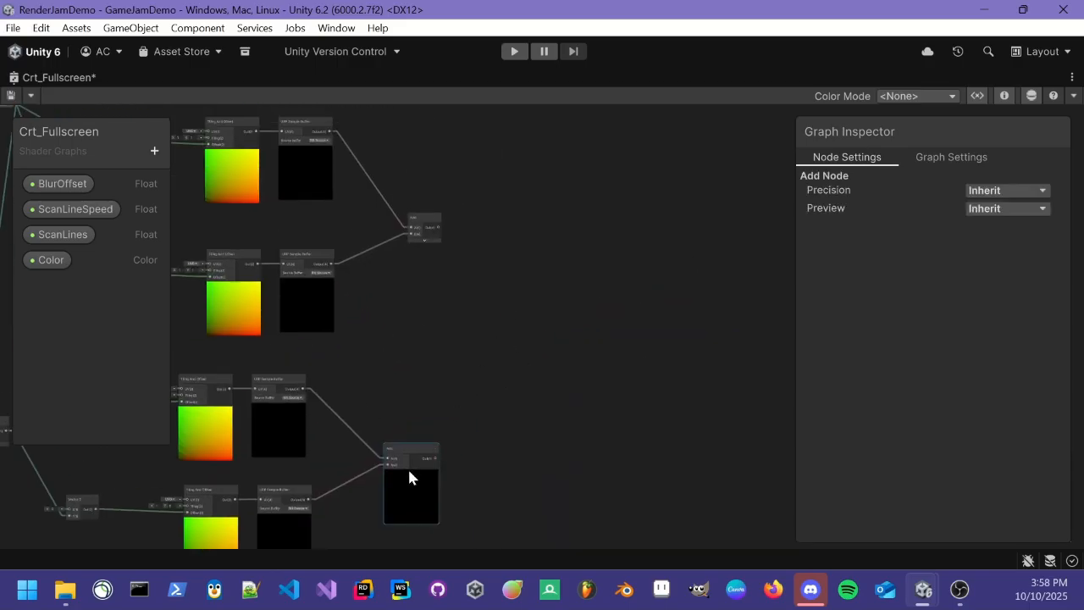
pyautogui.click(411, 472)
pyautogui.click(481, 333)
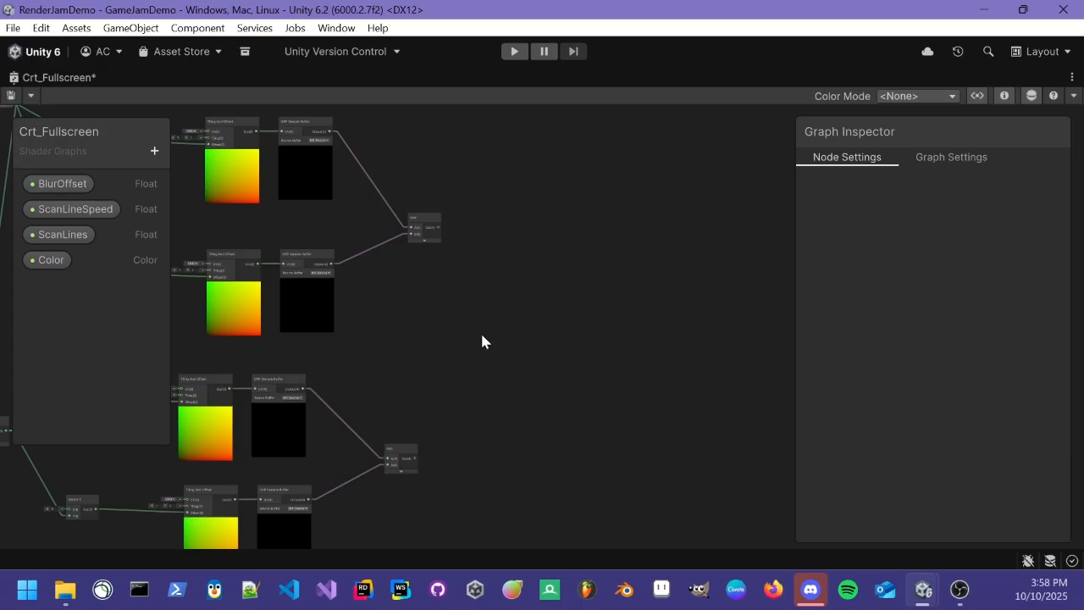
# Create a third Add node in the space beyond the two existing Add nodes.
pyautogui.press('space')
pyautogui.write('add]')
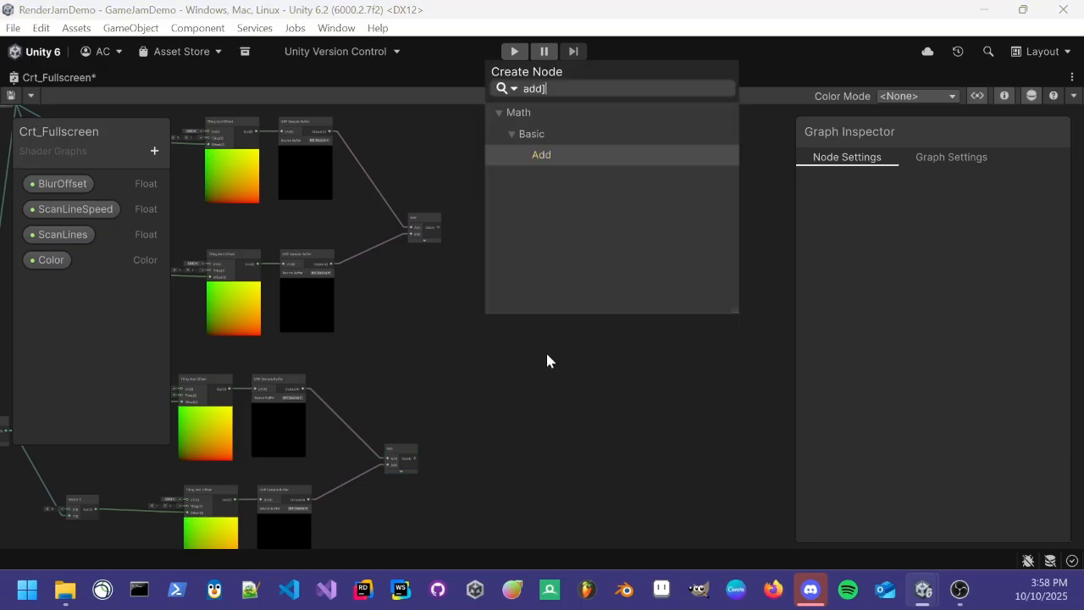
pyautogui.press('Return')
pyautogui.scroll(3, 407, 291)
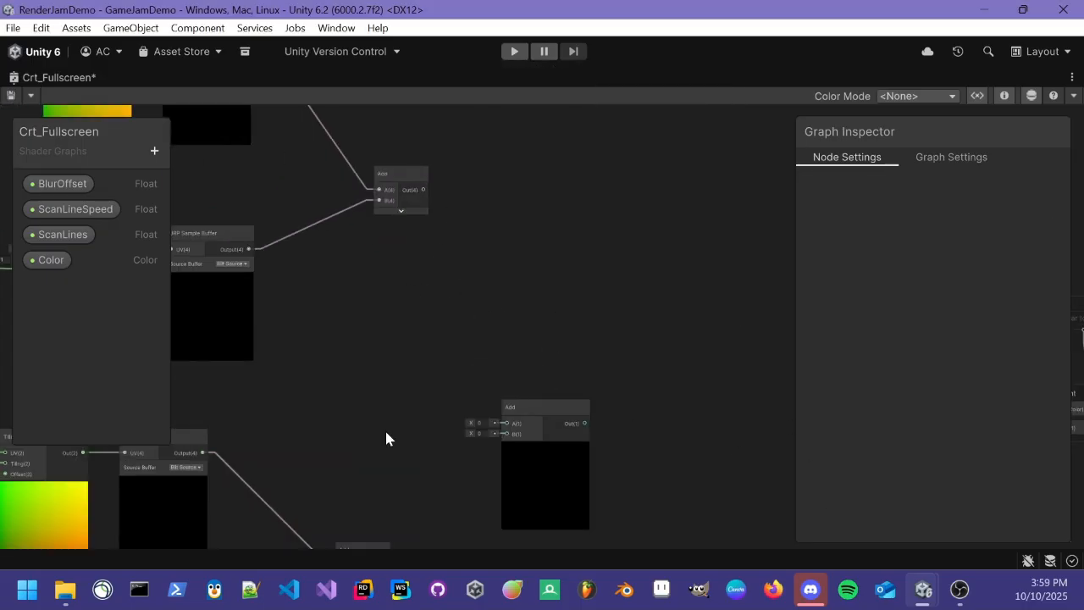
pyautogui.scroll(-3, 419, 280)
pyautogui.scroll(5, 448, 254)
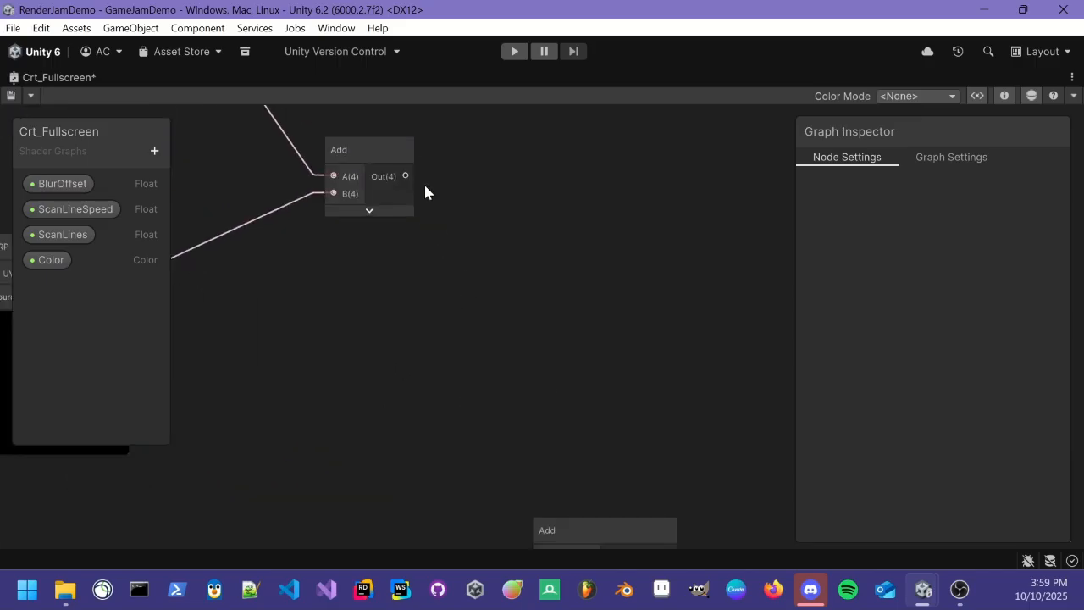
# Connect the outputs of the first two Add nodes to the third Add node's A and B inputs and collapse its preview.
pyautogui.moveTo(407, 176); pyautogui.dragTo(536, 344)
pyautogui.moveTo(343, 420); pyautogui.dragTo(543, 202)
pyautogui.click(613, 235)
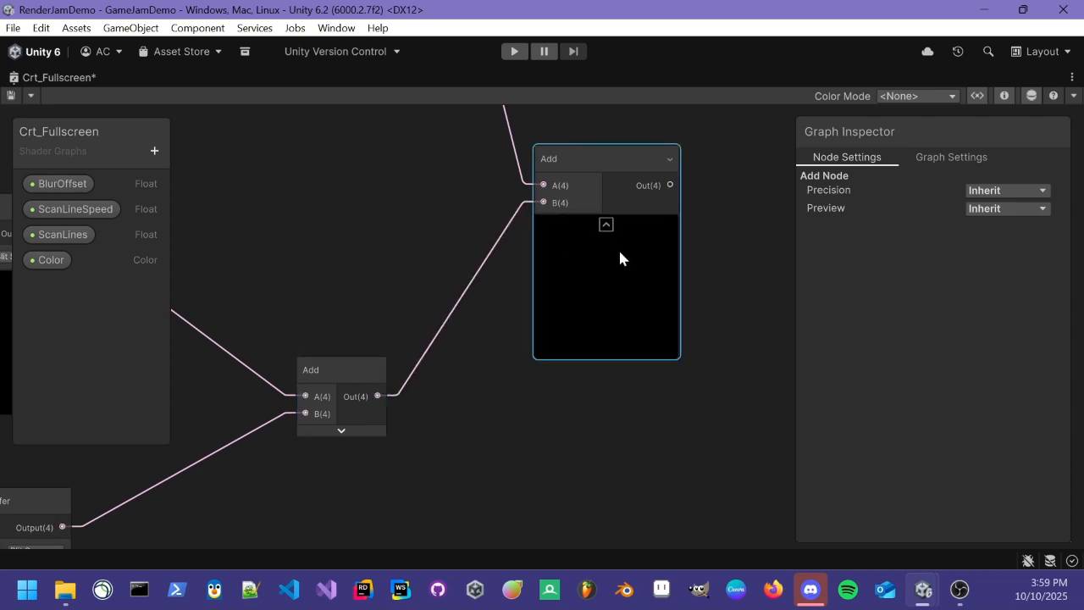
pyautogui.click(607, 225)
pyautogui.scroll(-1, 493, 355)
pyautogui.moveTo(700, 258); pyautogui.dragTo(375, 418, button='middle')
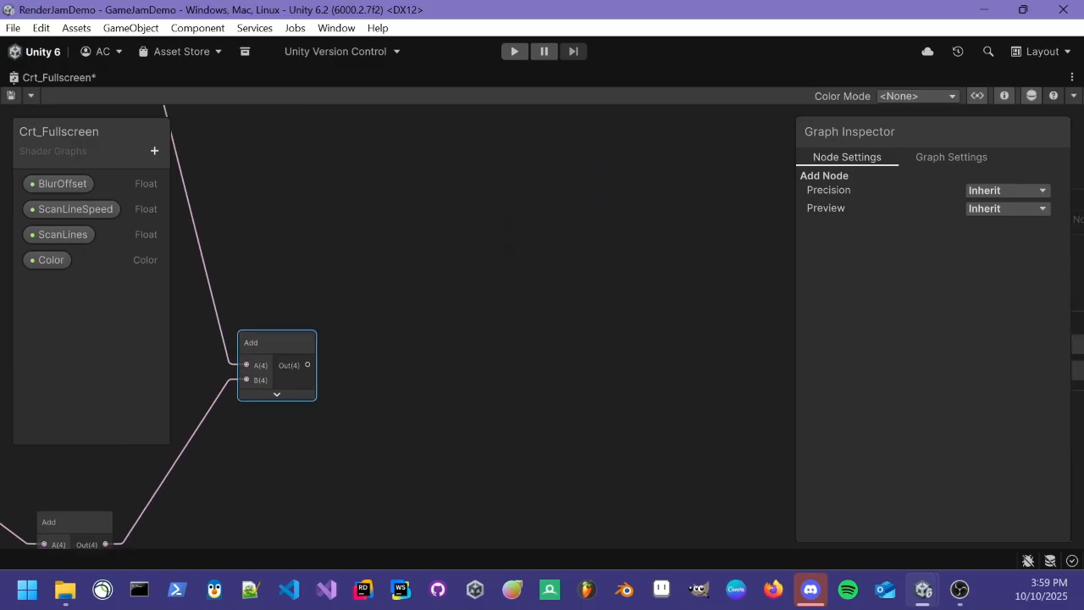
pyautogui.moveTo(526, 312); pyautogui.dragTo(488, 296, button='middle')
pyautogui.click(479, 327)
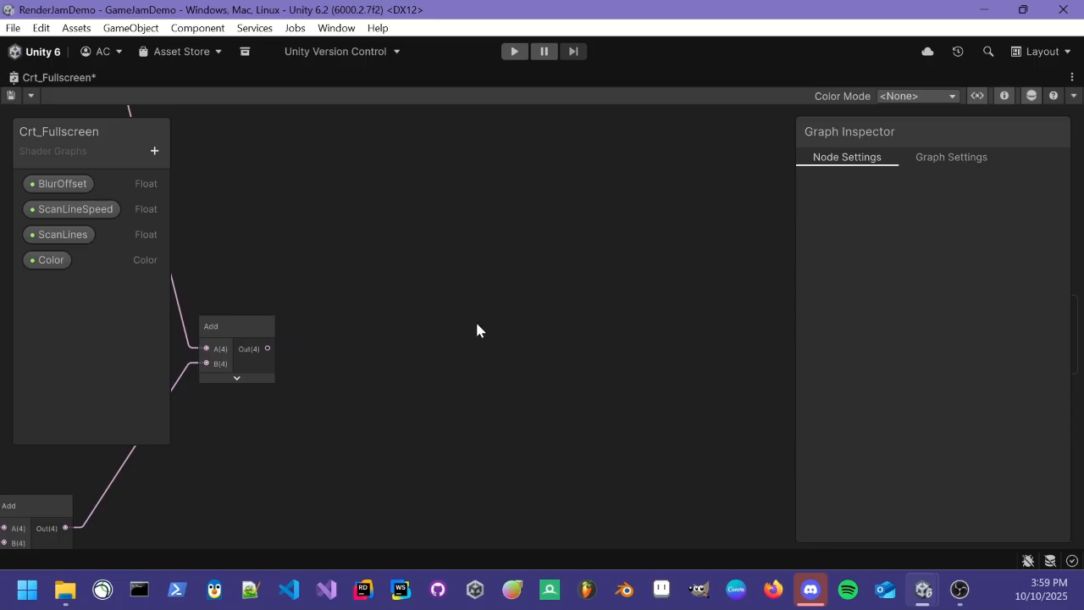
pyautogui.scroll(-1, 474, 330)
pyautogui.scroll(4, 393, 350)
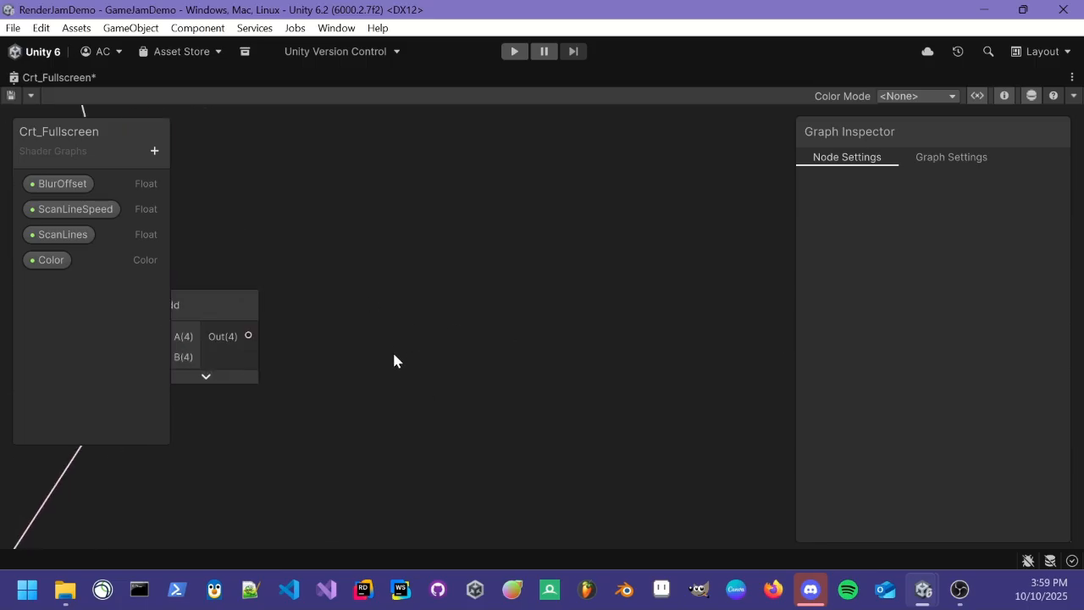
# Create a Divide node beyond the third Add node, collapse its preview and connect the Add output to its A input.
pyautogui.press('space')
pyautogui.write('di')
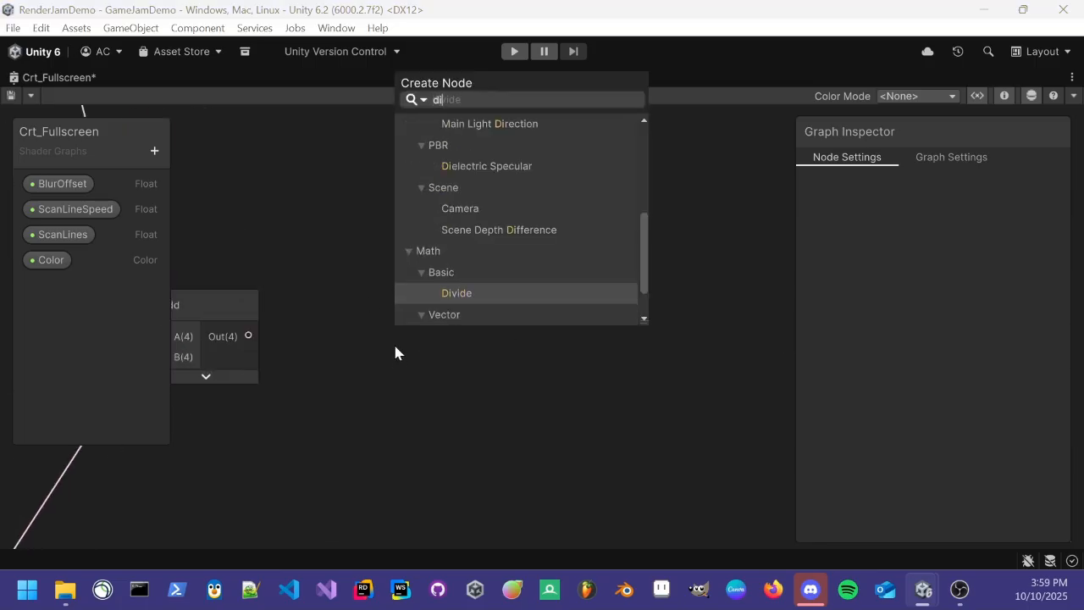
pyautogui.press('Return')
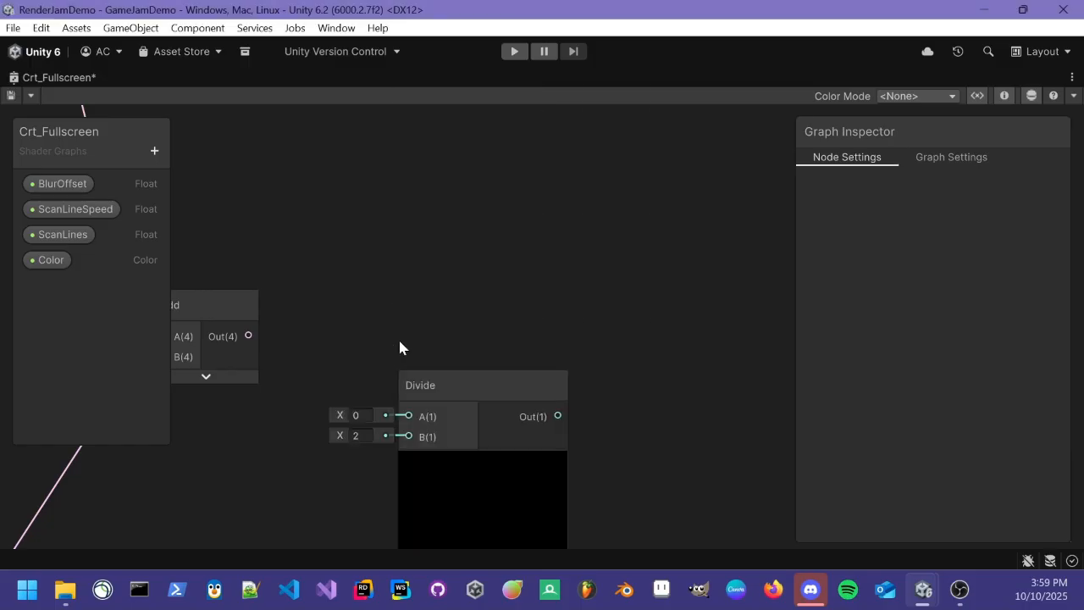
pyautogui.scroll(2, 449, 405)
pyautogui.click(498, 500)
pyautogui.scroll(-3, 522, 314)
pyautogui.moveTo(599, 351); pyautogui.dragTo(653, 257)
pyautogui.moveTo(329, 271); pyautogui.dragTo(715, 311)
# Set the Divide node's B input to 4 for X, Y, Z and W.
pyautogui.scroll(4, 508, 398)
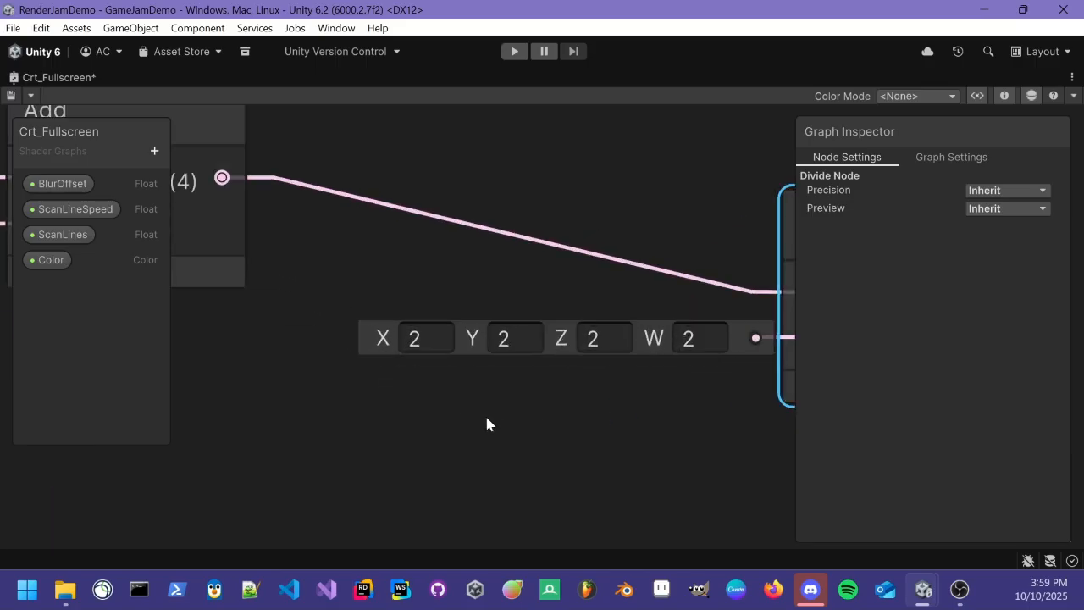
pyautogui.scroll(-1, 355, 418)
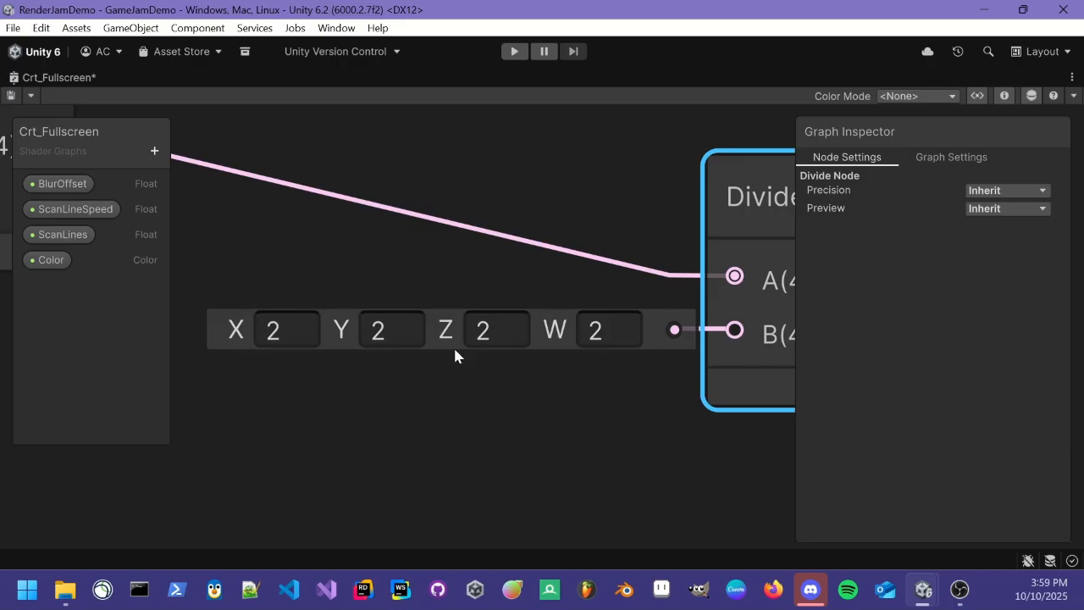
pyautogui.click(264, 339)
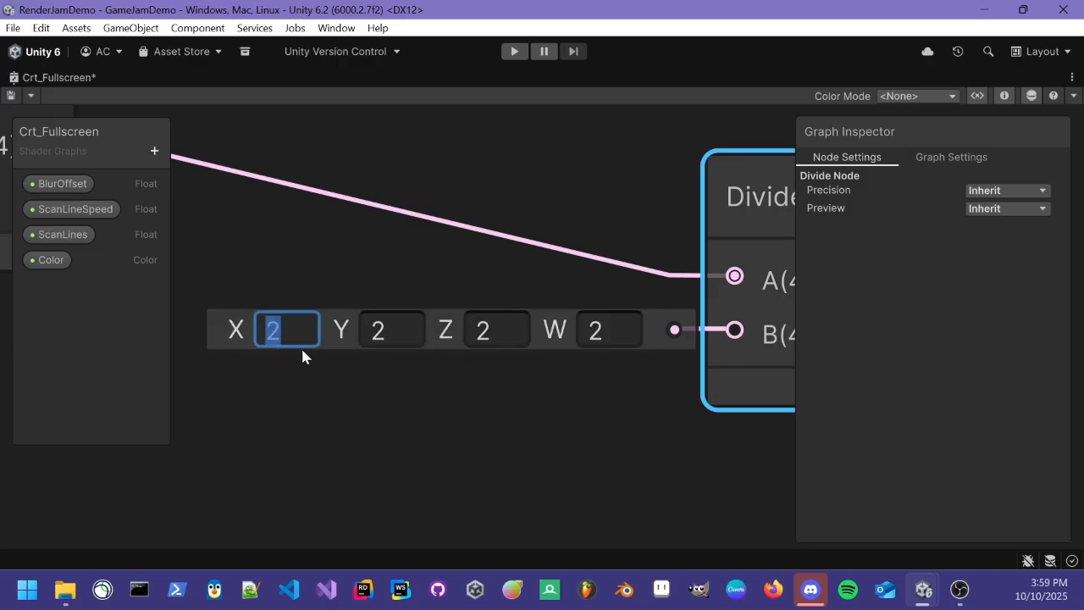
pyautogui.write('4')
pyautogui.click(372, 329)
pyautogui.write('4')
pyautogui.click(501, 330)
pyautogui.write('4')
pyautogui.click(597, 330)
pyautogui.write('4')
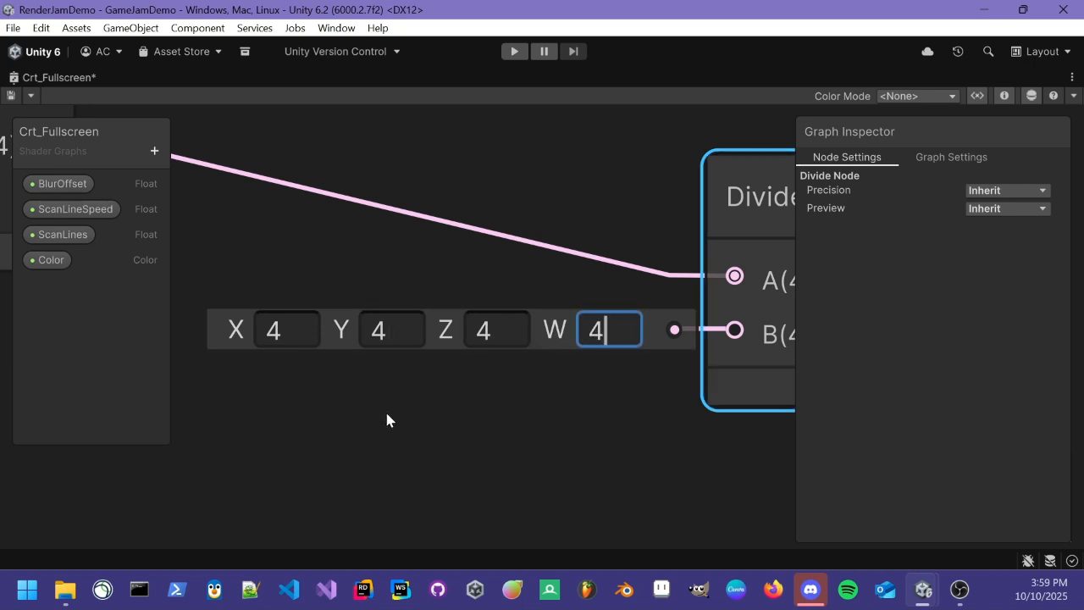
pyautogui.scroll(1, 381, 412)
pyautogui.click(423, 397)
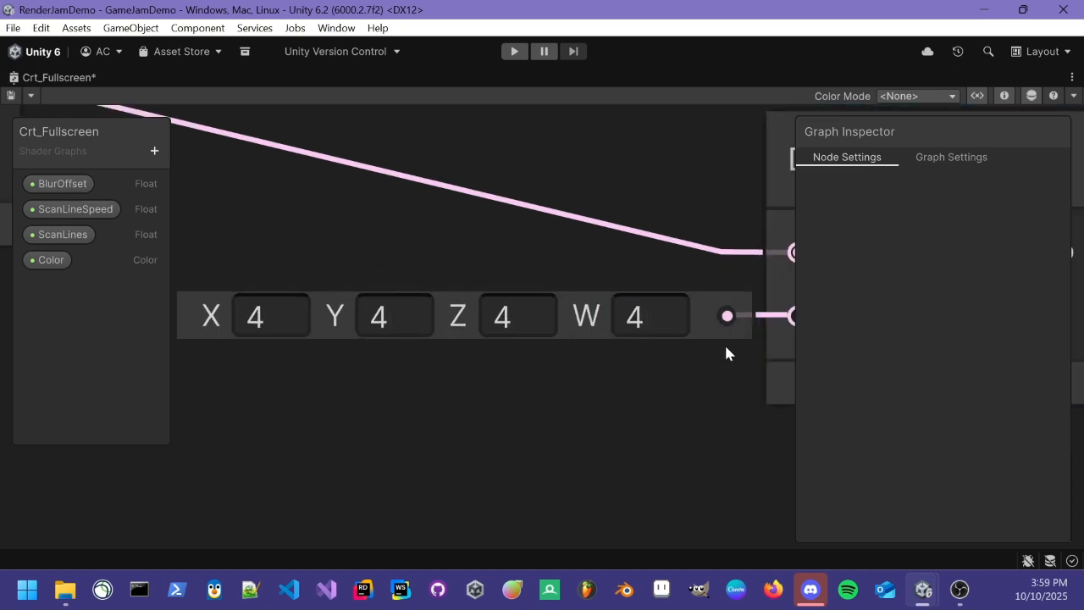
# Connect the Divide node's output to the Fragment's Base Color input and save the shader graph.
pyautogui.scroll(-3, 311, 339)
pyautogui.scroll(3, 311, 339)
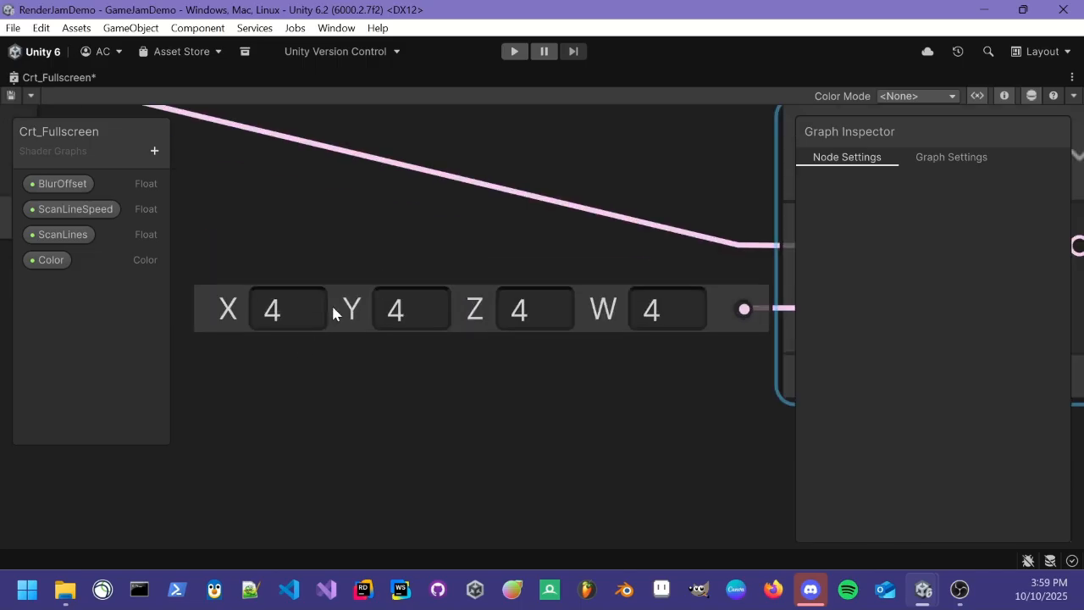
pyautogui.scroll(-1, 508, 386)
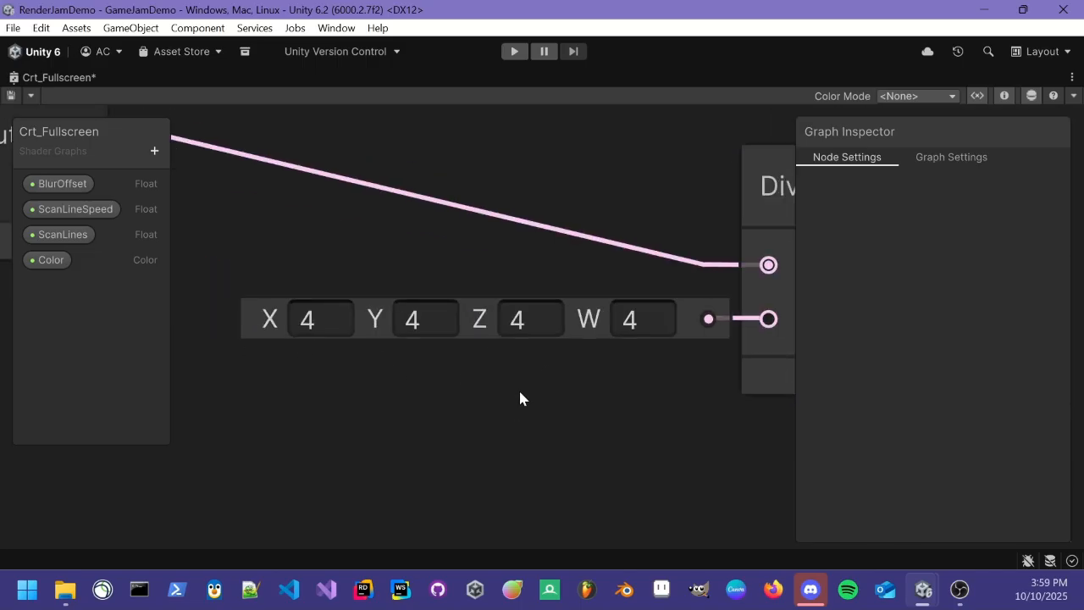
pyautogui.scroll(2, 516, 398)
pyautogui.scroll(-5, 530, 398)
pyautogui.moveTo(653, 425); pyautogui.dragTo(320, 381, button='middle')
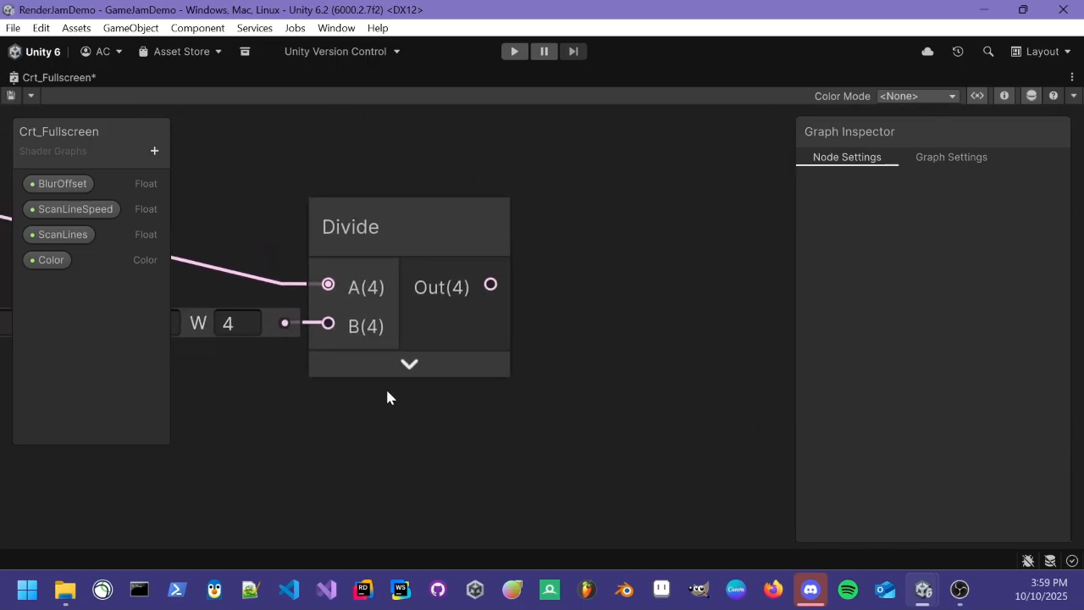
pyautogui.scroll(-4, 418, 379)
pyautogui.moveTo(543, 358); pyautogui.dragTo(428, 326, button='middle')
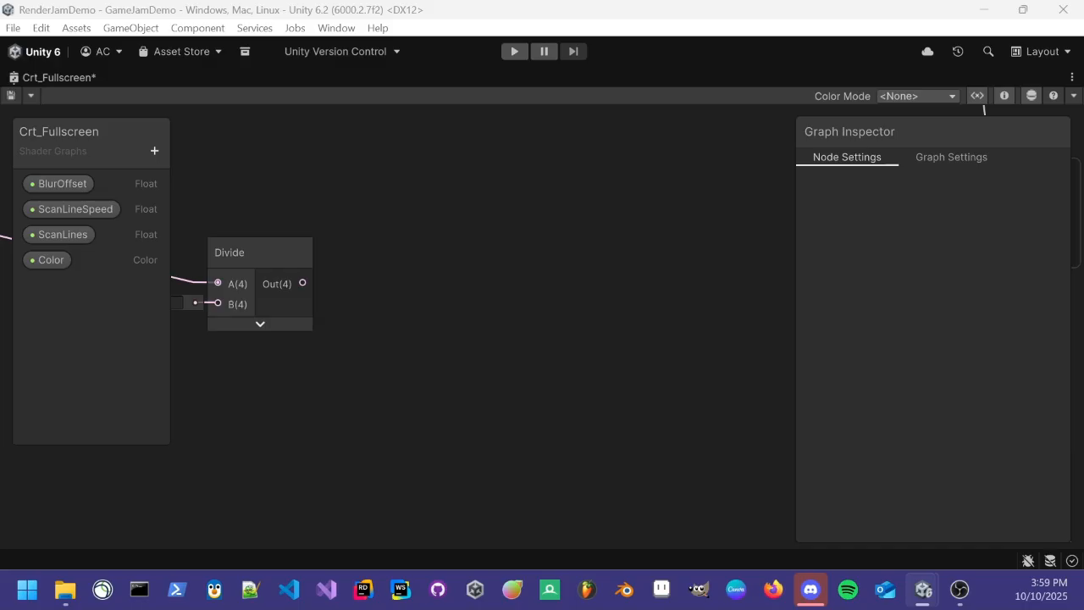
pyautogui.scroll(-3, 414, 330)
pyautogui.scroll(1, 414, 330)
pyautogui.moveTo(557, 255); pyautogui.dragTo(440, 304, button='middle')
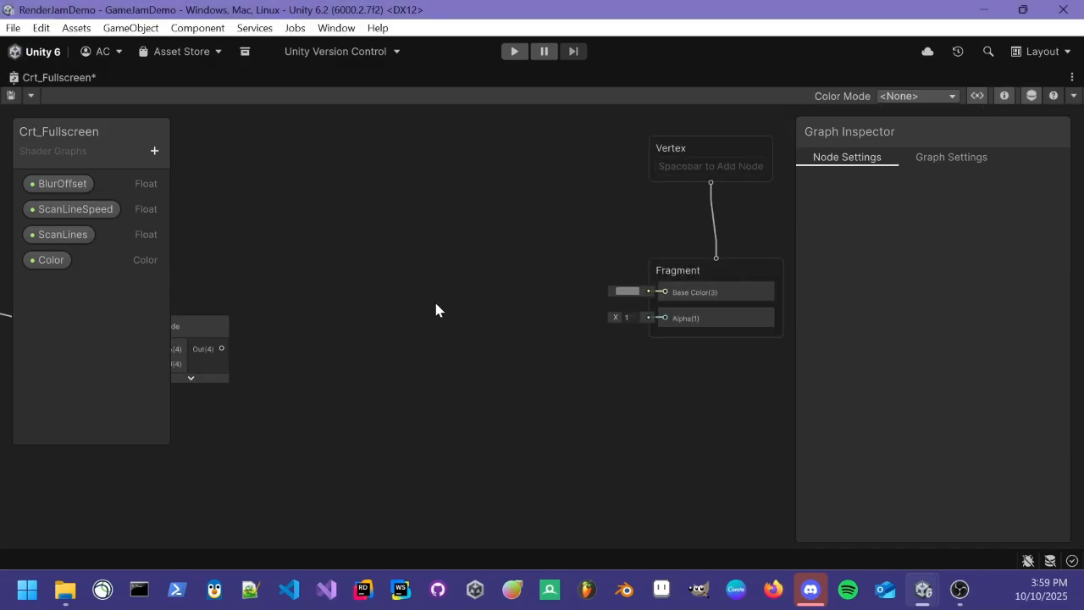
pyautogui.moveTo(221, 348); pyautogui.dragTo(669, 293)
pyautogui.moveTo(392, 239); pyautogui.dragTo(530, 307, button='middle')
pyautogui.hotkey('ctrl', 's')
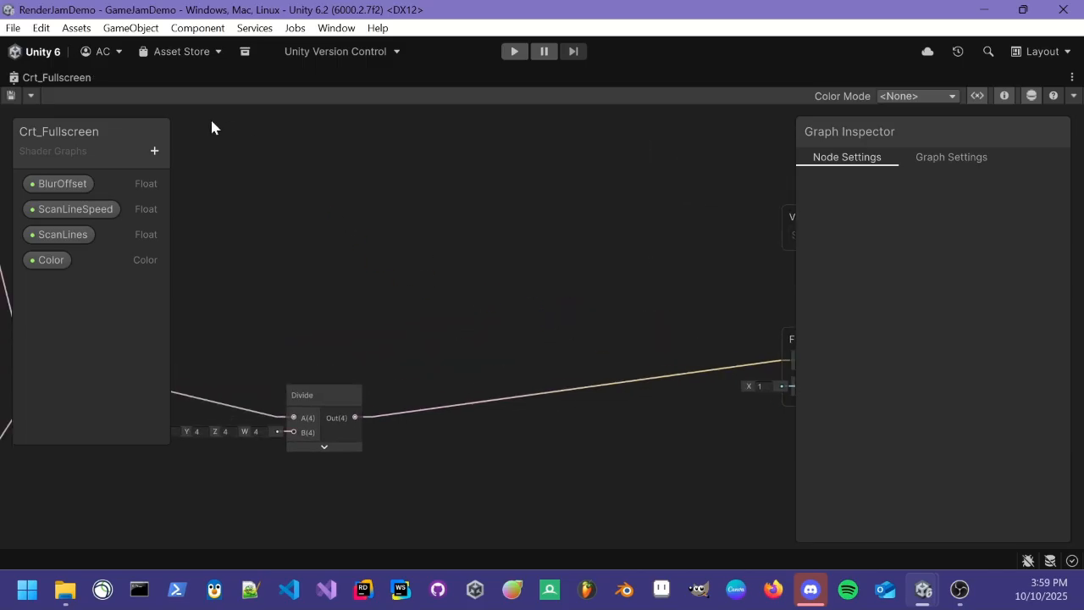
# Restore the graph window to the normal layout, show the Game view and enlarge it vertically.
pyautogui.doubleClick(61, 78)
pyautogui.click(88, 77)
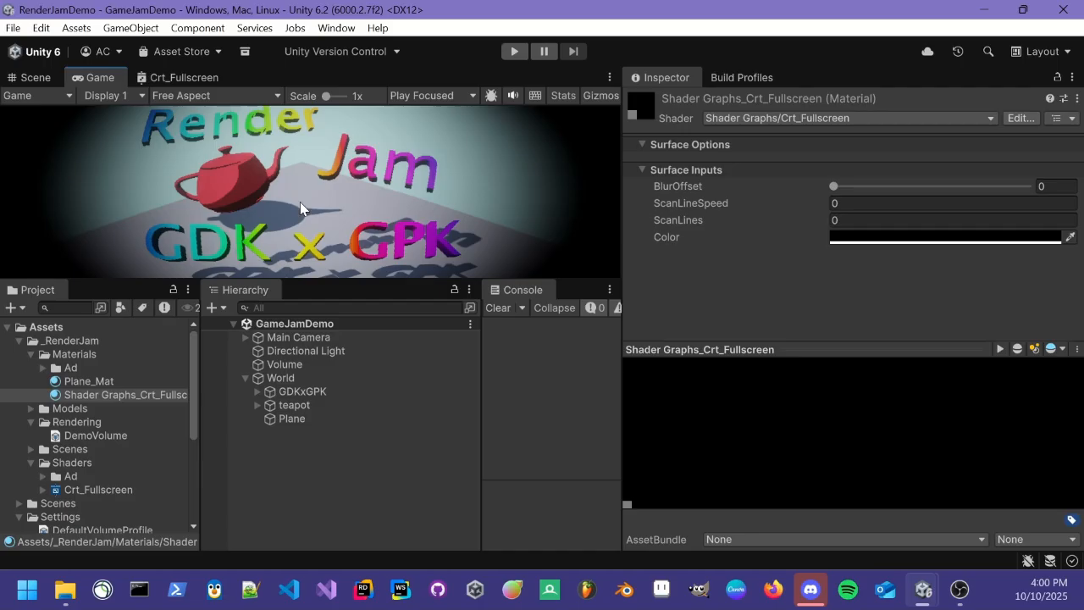
pyautogui.scroll(1, 289, 199)
pyautogui.scroll(-1, 212, 173)
pyautogui.moveTo(330, 280); pyautogui.dragTo(346, 561)
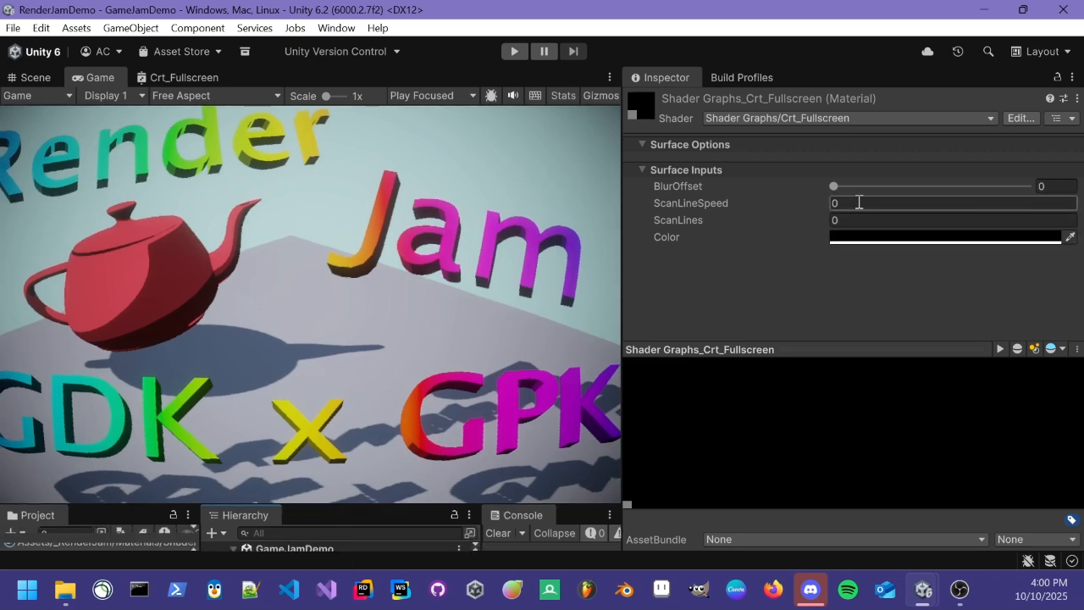
# Set the maximum of the BlurOffset property's slider to 1 in the Crt_Fullscreen graph.
pyautogui.click(161, 77)
pyautogui.click(61, 187)
pyautogui.click(559, 343)
pyautogui.doubleClick(564, 343)
pyautogui.write('1')
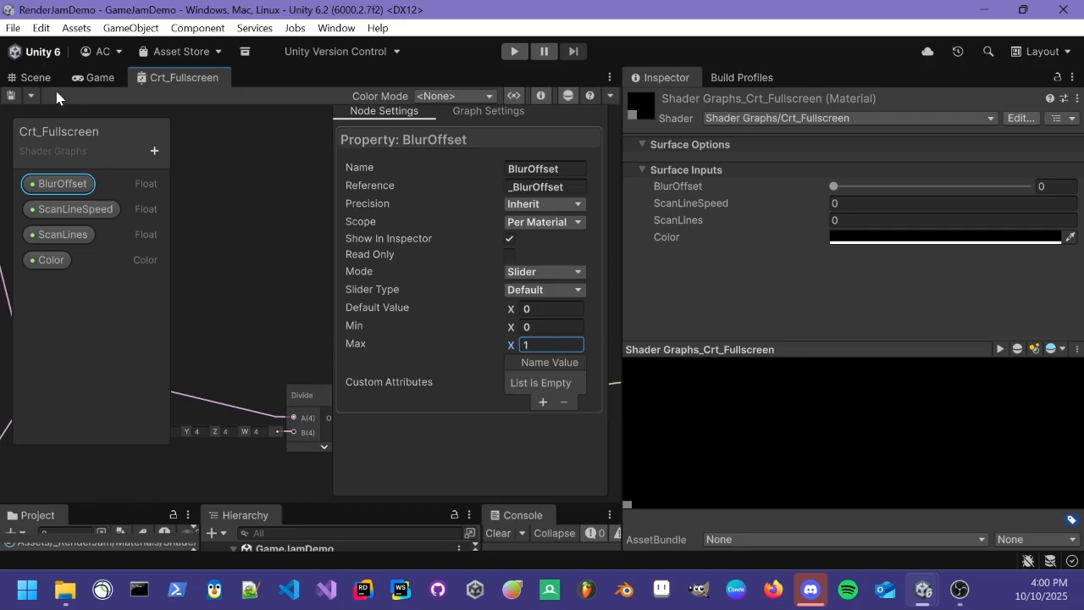
# Show the Game view and set the CRT material's BlurOffset to 0.004.
pyautogui.click(95, 77)
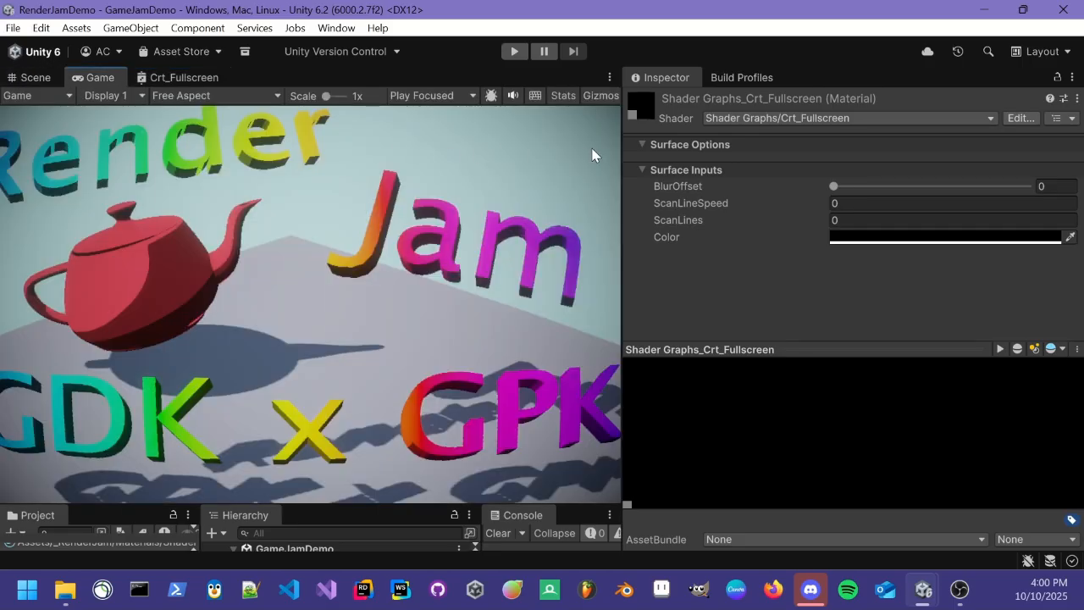
pyautogui.moveTo(854, 192); pyautogui.dragTo(833, 239)
pyautogui.rightClick(834, 238)
pyautogui.click(795, 267)
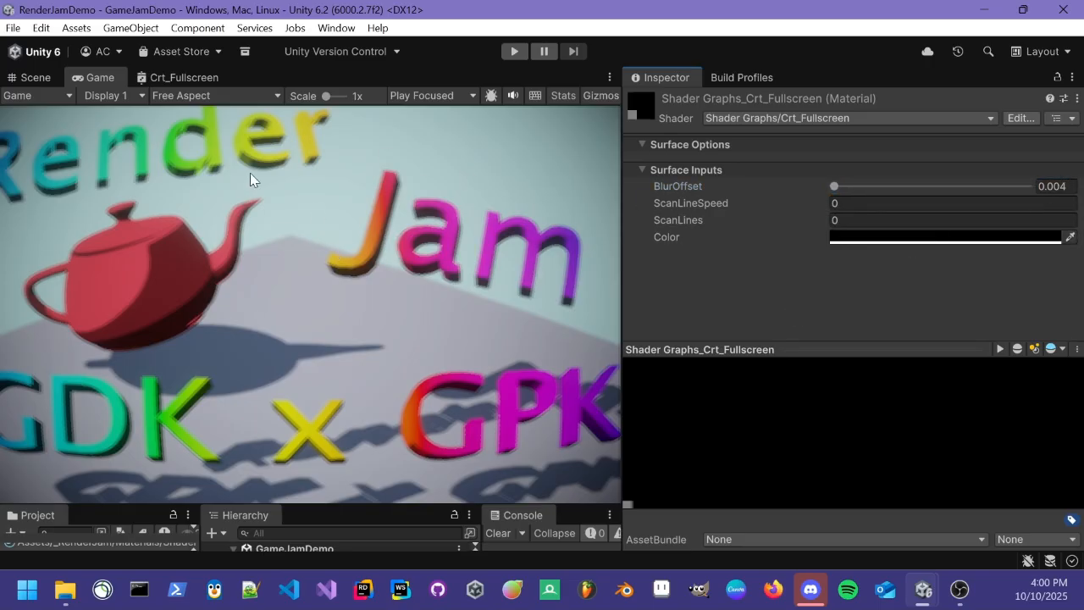
# Maximize the Crt_Fullscreen graph, examine the Fragment's Base Color connection and restore the layout.
pyautogui.click(39, 78)
pyautogui.click(179, 77)
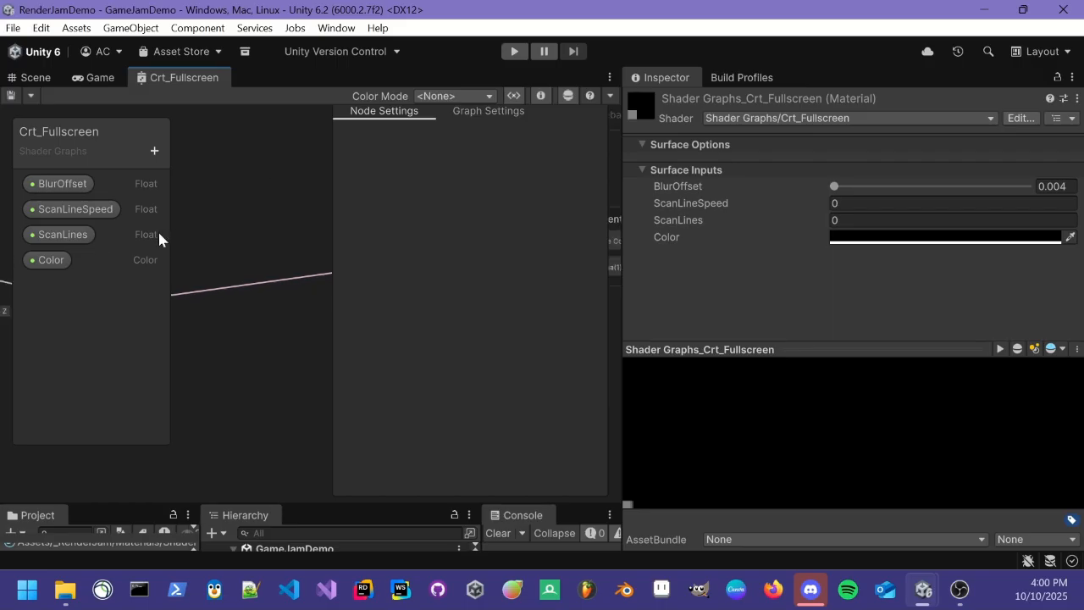
pyautogui.doubleClick(203, 78)
pyautogui.scroll(5, 525, 309)
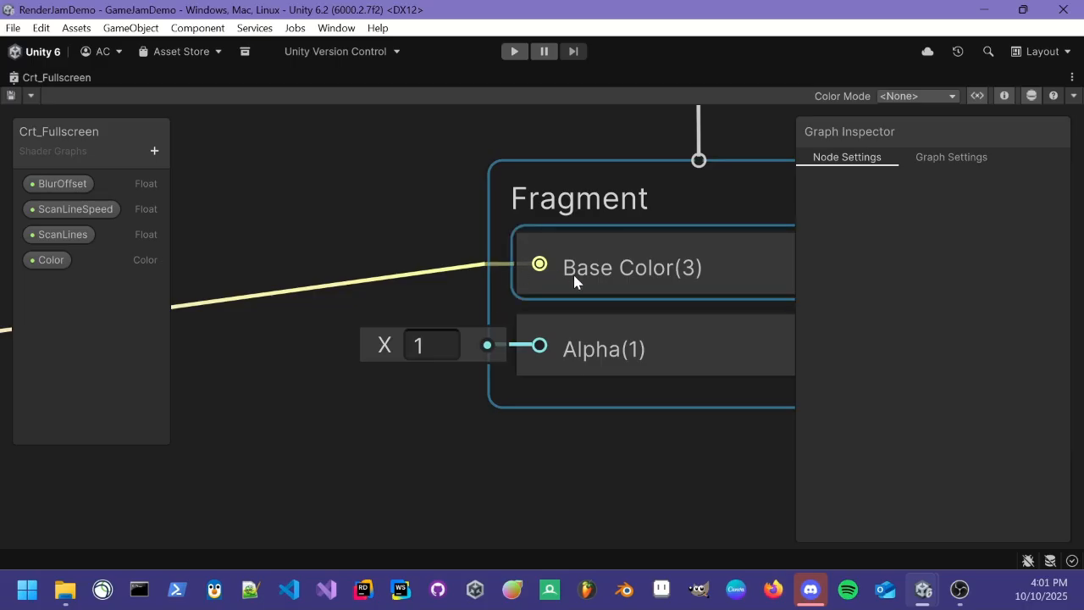
pyautogui.scroll(-3, 503, 500)
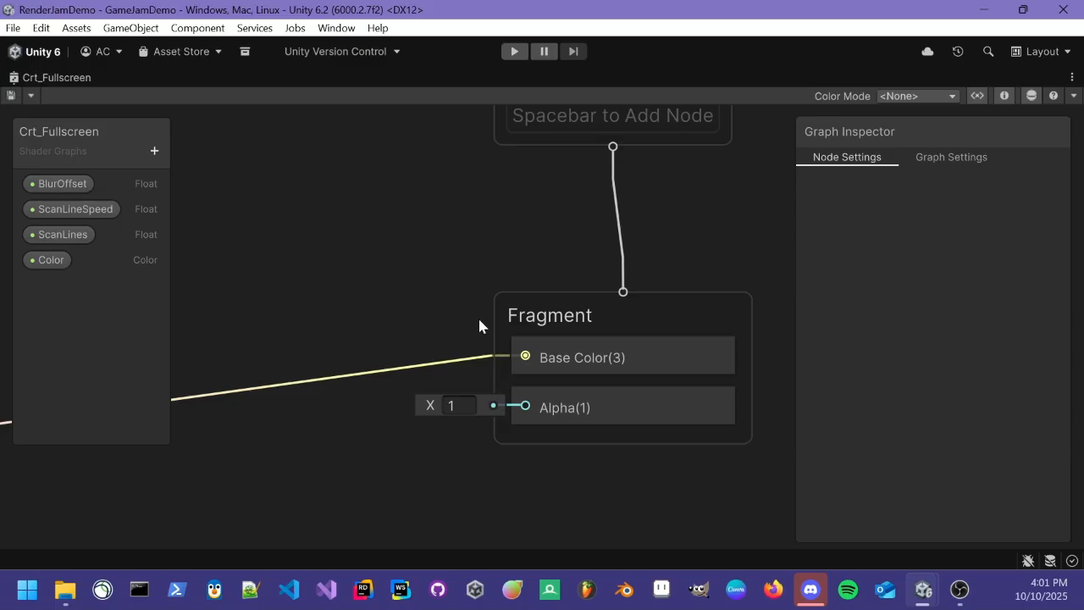
pyautogui.doubleClick(53, 185)
pyautogui.doubleClick(48, 75)
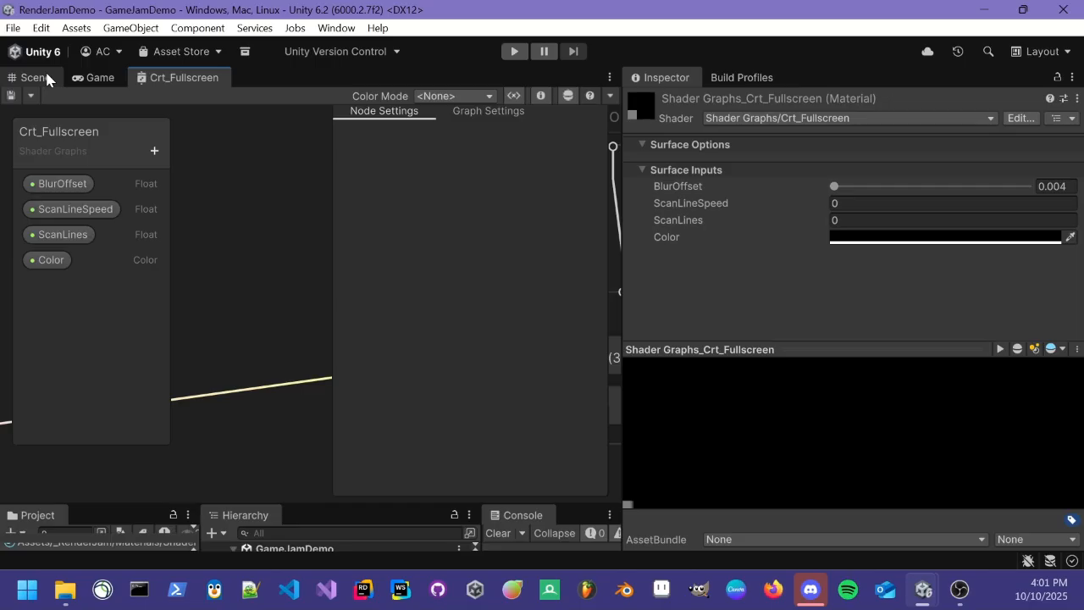
# Select the Crt_Fullscreen material with the Game view shown, try BlurOffset at 1 and then set it to 0.01.
pyautogui.click(98, 77)
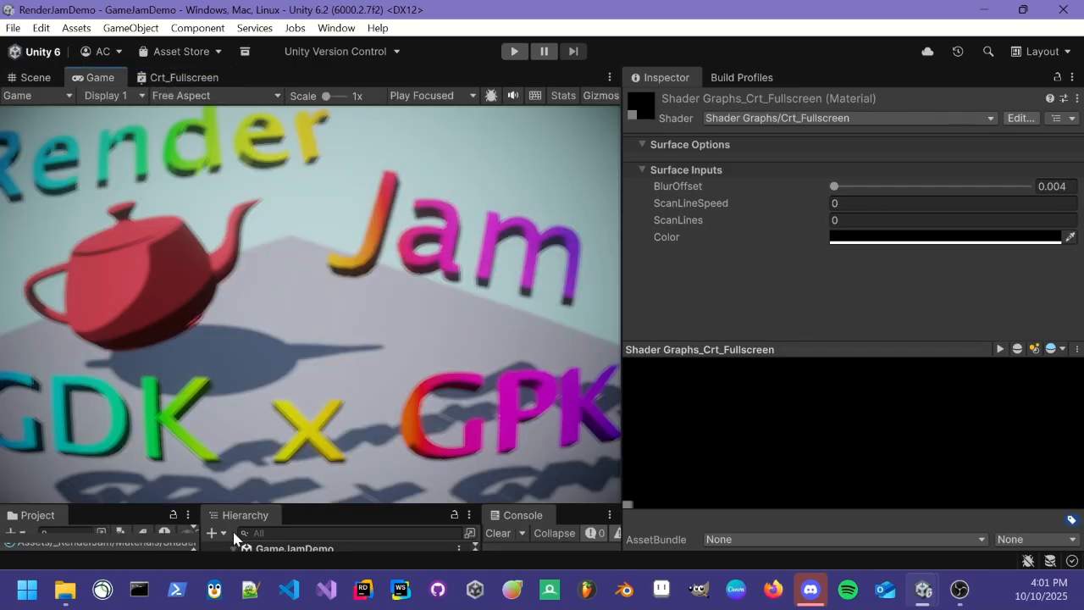
pyautogui.moveTo(124, 502); pyautogui.dragTo(132, 326)
pyautogui.click(130, 446)
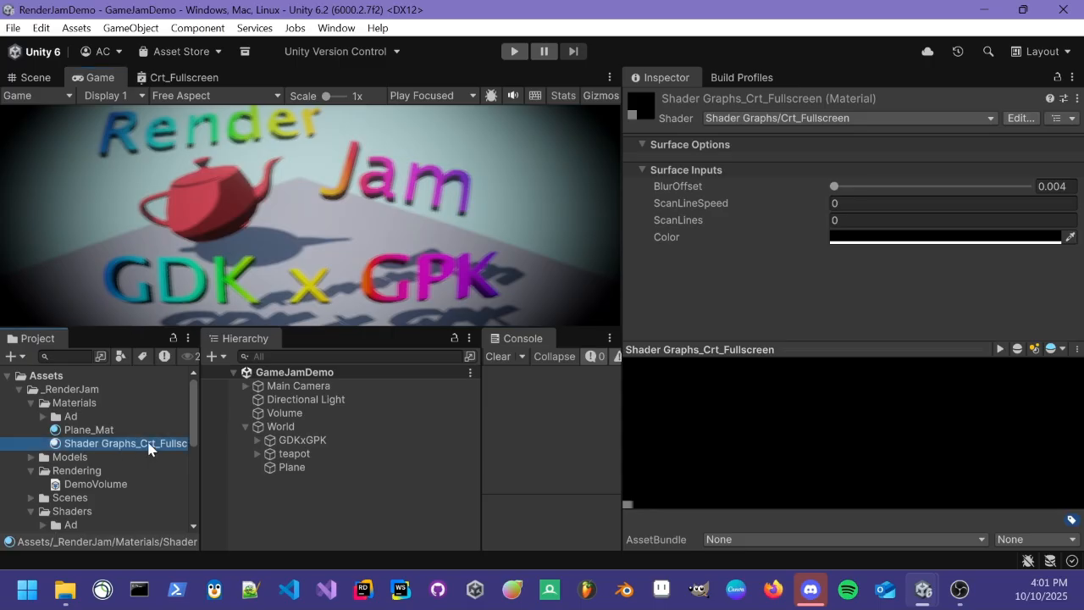
pyautogui.moveTo(834, 187); pyautogui.dragTo(1069, 197)
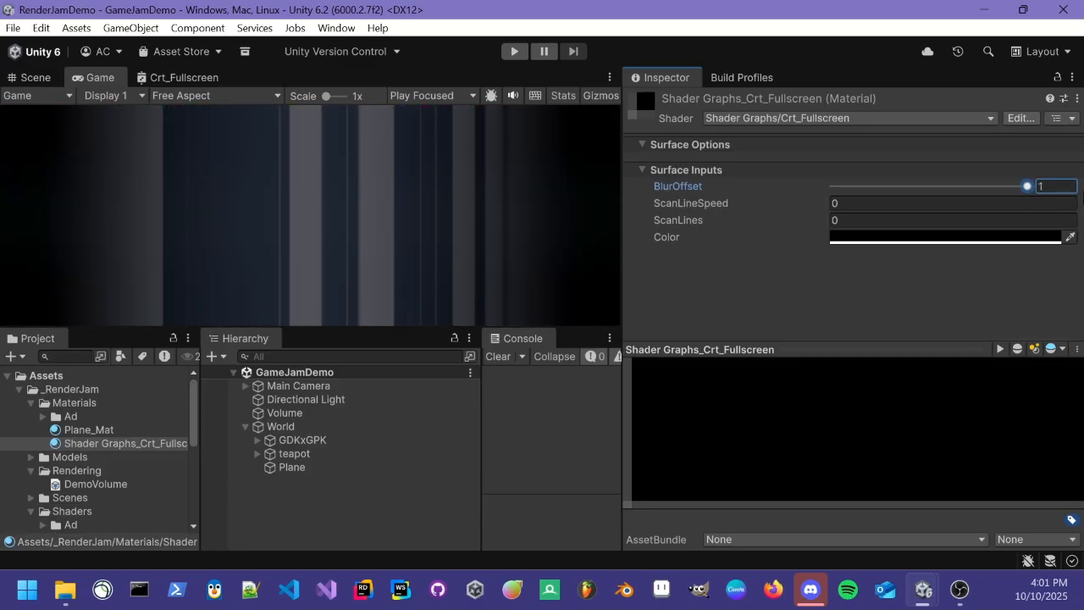
pyautogui.moveTo(1043, 203); pyautogui.dragTo(835, 187)
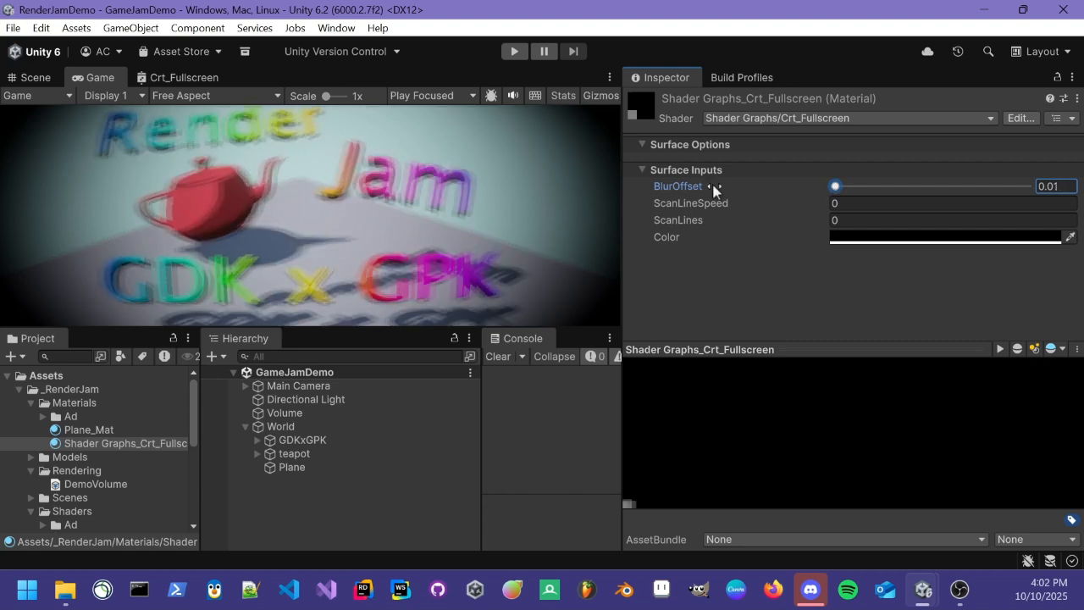
# Maximize the Crt_Fullscreen graph and review the blur chain back to the uppermost Tiling And Offset and URP Sample Buffer nodes.
pyautogui.click(26, 79)
pyautogui.click(213, 72)
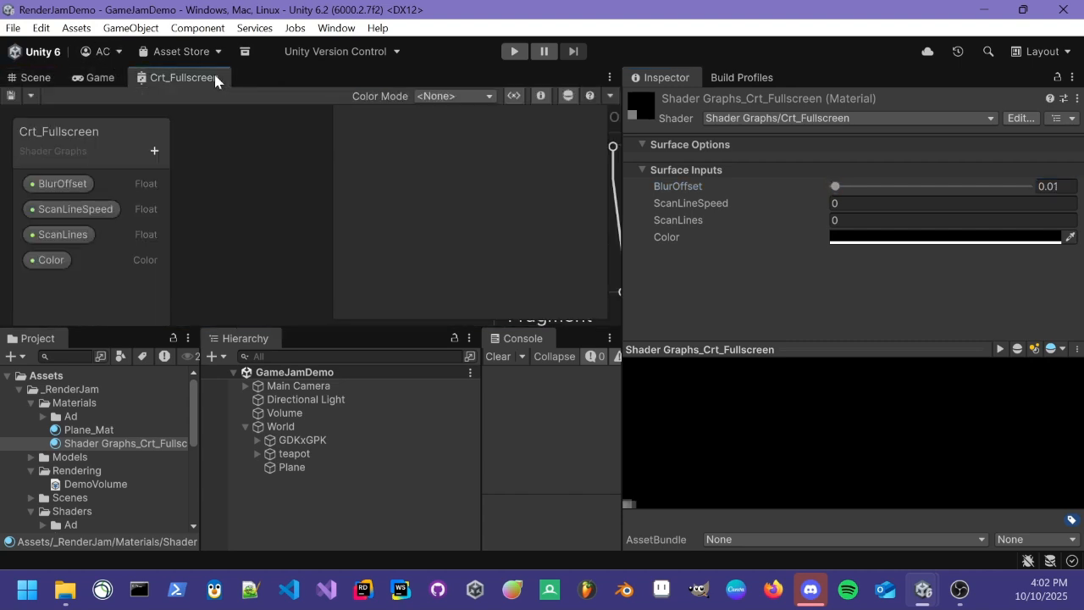
pyautogui.doubleClick(213, 72)
pyautogui.scroll(-10, 393, 270)
pyautogui.moveTo(176, 254); pyautogui.dragTo(476, 255, button='middle')
pyautogui.scroll(7, 401, 307)
pyautogui.scroll(-1, 292, 195)
pyautogui.moveTo(290, 197); pyautogui.dragTo(434, 258, button='middle')
pyautogui.scroll(-2, 427, 176)
pyautogui.moveTo(427, 177); pyautogui.dragTo(576, 407, button='middle')
pyautogui.scroll(-2, 571, 362)
pyautogui.scroll(2, 554, 363)
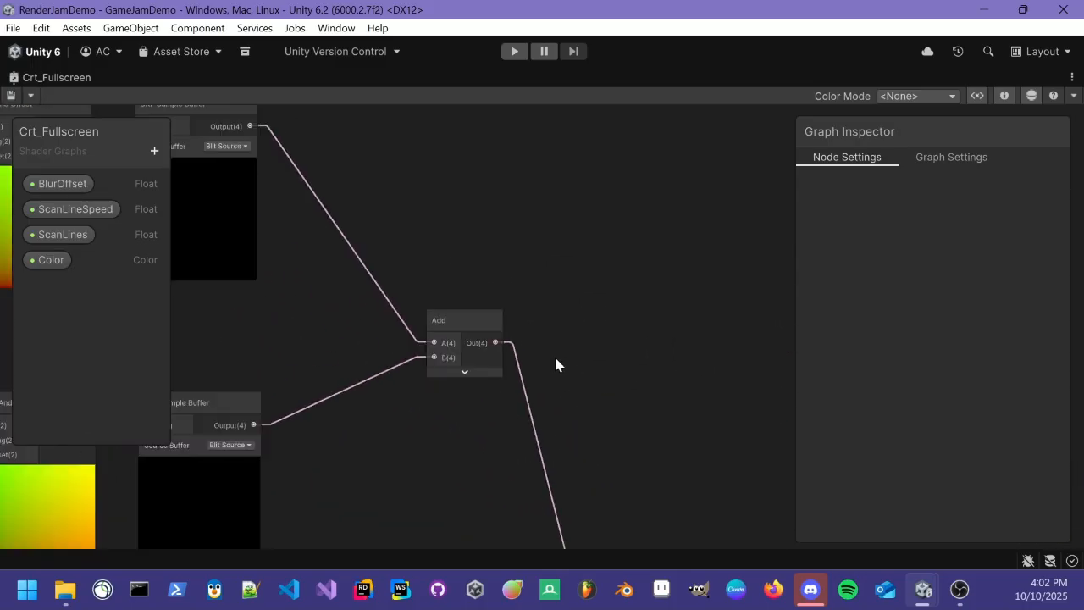
pyautogui.scroll(-3, 462, 254)
pyautogui.scroll(3, 539, 353)
pyautogui.moveTo(489, 291); pyautogui.dragTo(617, 247, button='middle')
pyautogui.scroll(-1, 604, 279)
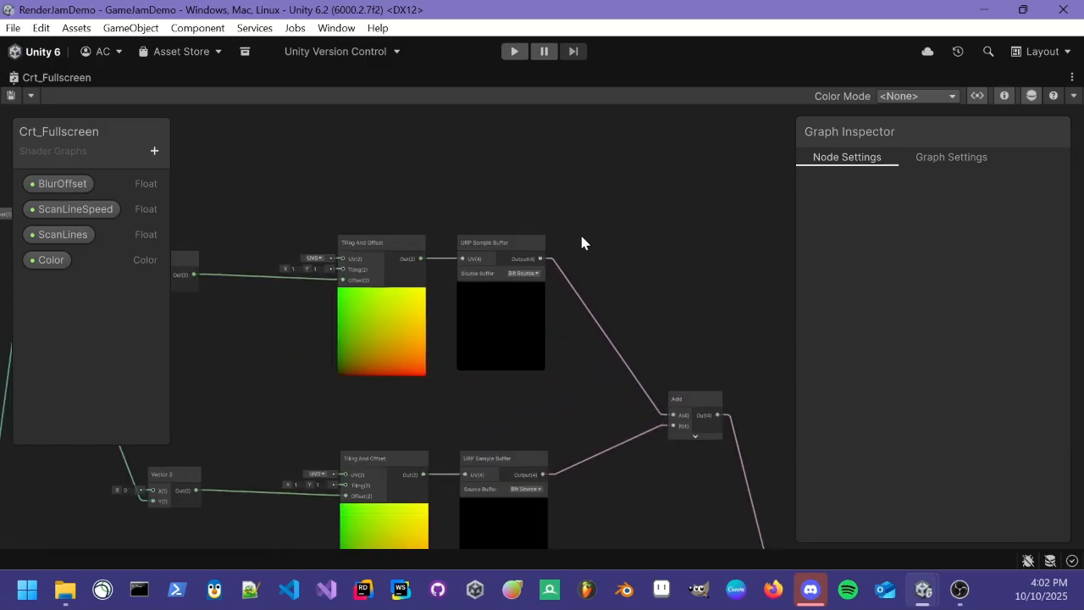
pyautogui.moveTo(576, 213); pyautogui.dragTo(574, 301, button='middle')
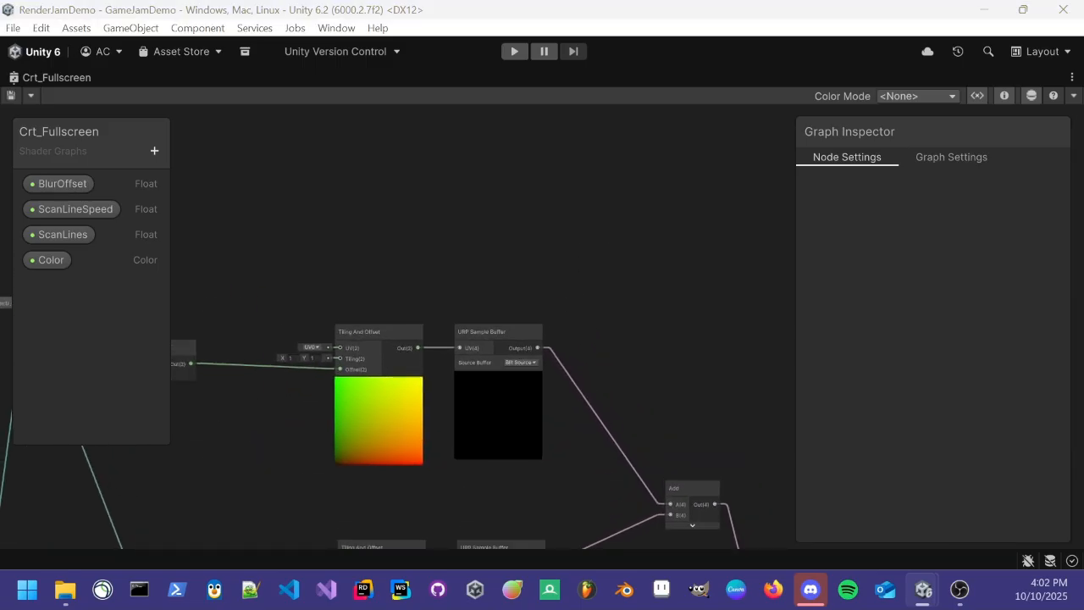
pyautogui.moveTo(529, 217); pyautogui.dragTo(389, 204, button='middle')
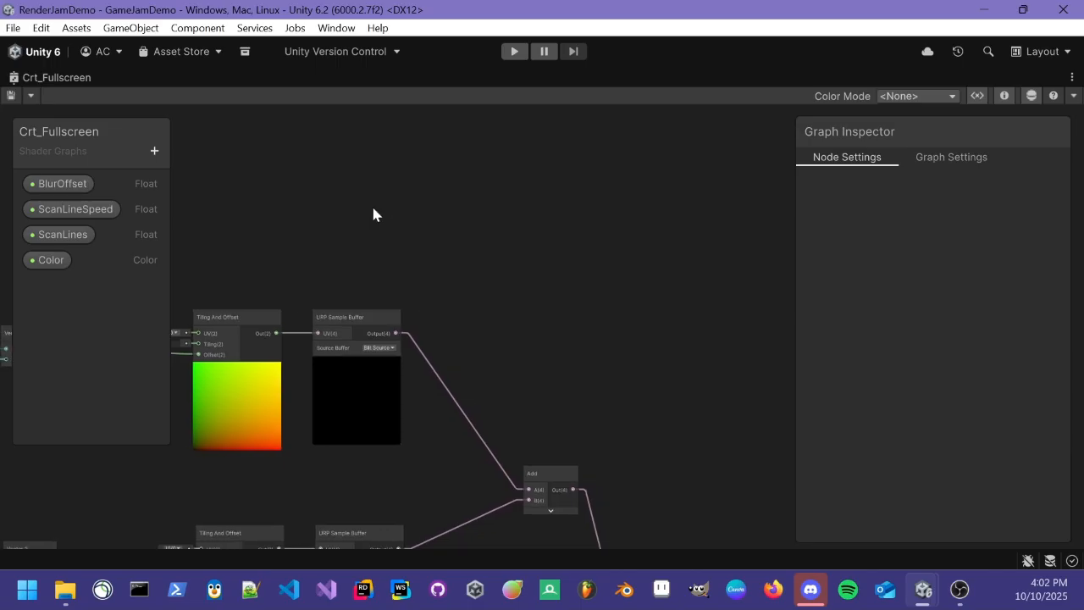
pyautogui.scroll(1, 339, 216)
pyautogui.moveTo(500, 221); pyautogui.dragTo(541, 254, button='middle')
pyautogui.scroll(-1, 421, 215)
pyautogui.moveTo(421, 215); pyautogui.dragTo(450, 259, button='middle')
pyautogui.press('space')
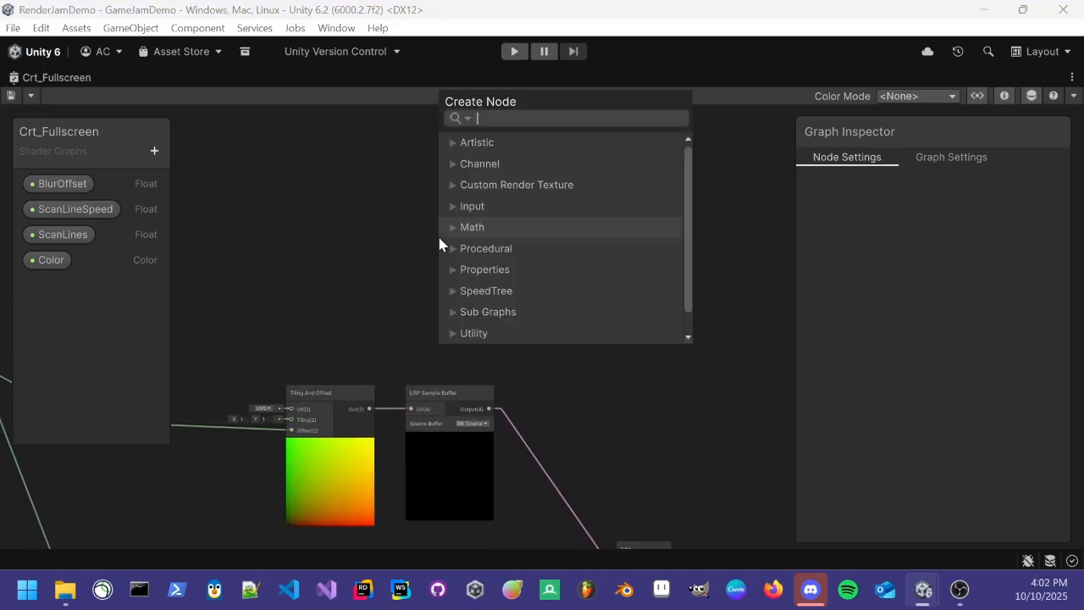
pyautogui.write('colr')
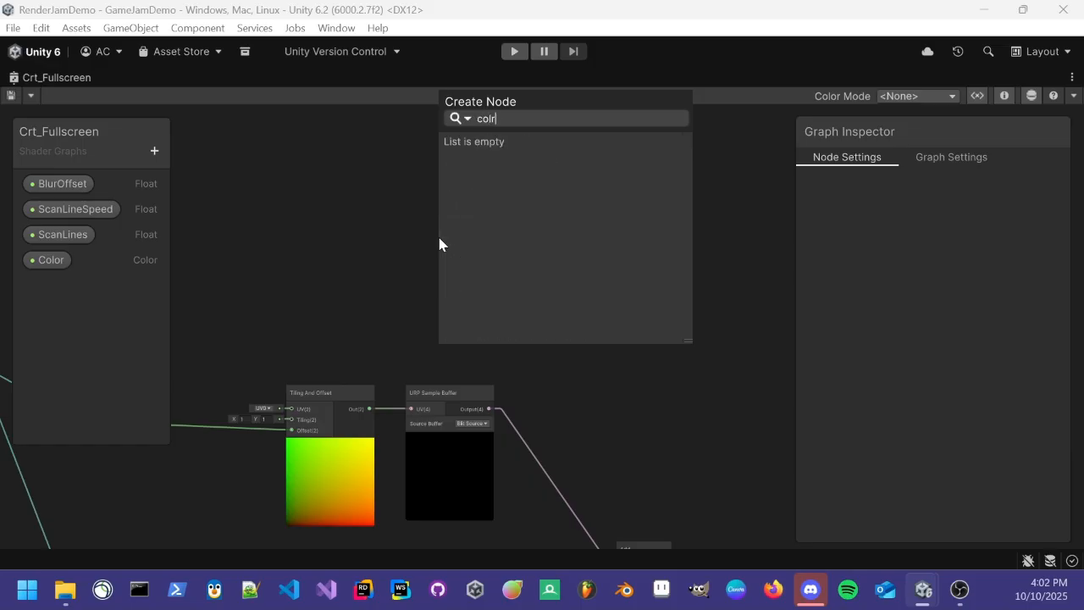
pyautogui.press('BackSpace')
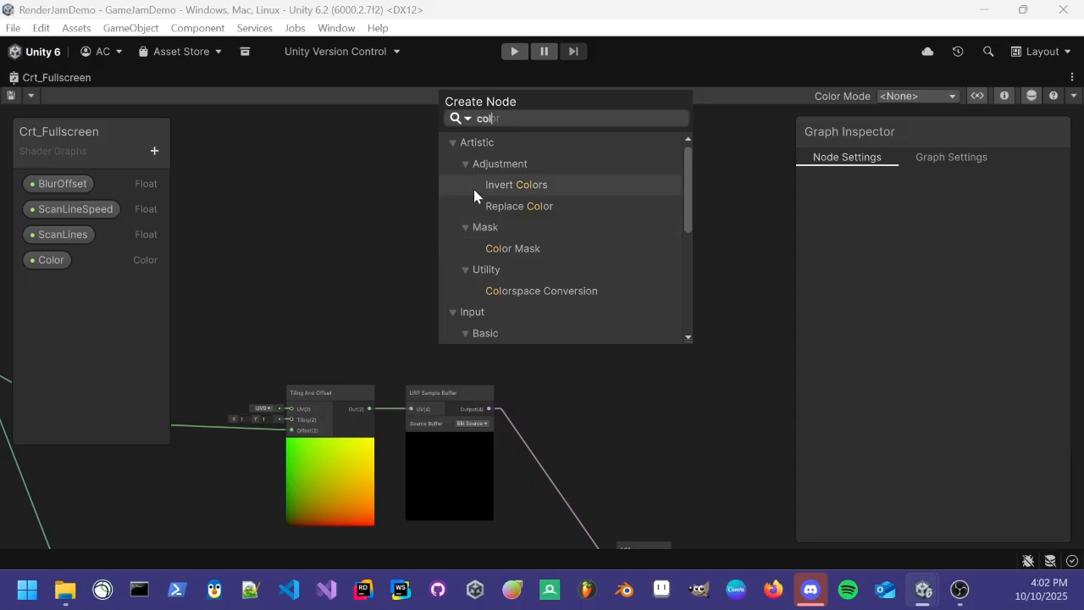
pyautogui.press('Escape')
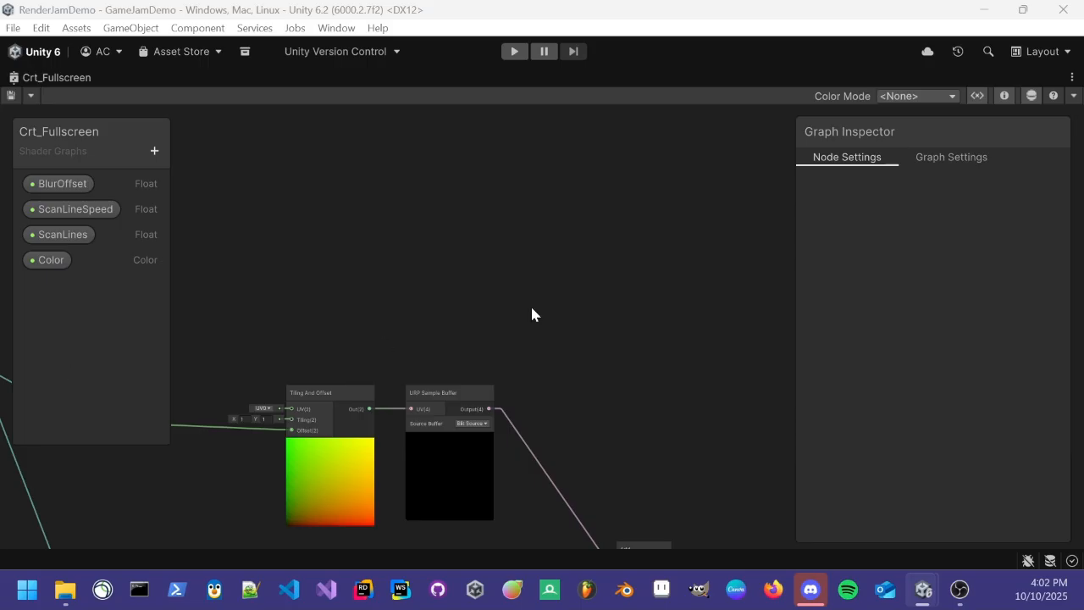
# Add a Multiply node beside the uppermost URP Sample Buffer and collapse its preview.
pyautogui.scroll(6, 555, 367)
pyautogui.moveTo(555, 366); pyautogui.dragTo(600, 257, button='middle')
pyautogui.scroll(-3, 599, 258)
pyautogui.moveTo(507, 151); pyautogui.dragTo(549, 264, button='middle')
pyautogui.moveTo(637, 276); pyautogui.dragTo(456, 225, button='middle')
pyautogui.scroll(-5, 448, 279)
pyautogui.scroll(4, 407, 320)
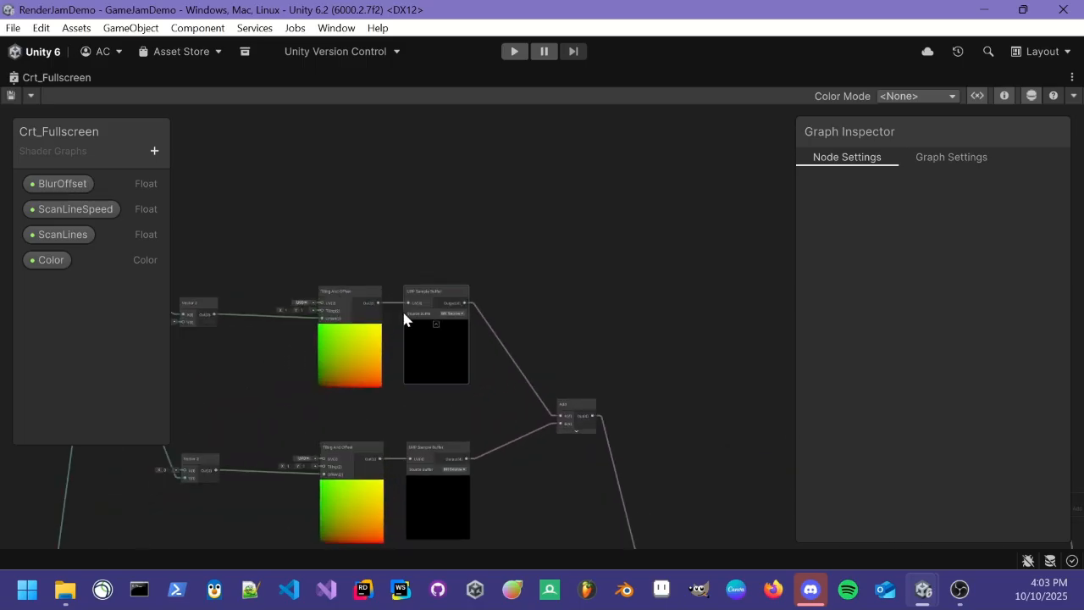
pyautogui.moveTo(582, 206); pyautogui.dragTo(503, 322, button='middle')
pyautogui.scroll(2, 507, 322)
pyautogui.moveTo(398, 331); pyautogui.dragTo(268, 295, button='middle')
pyautogui.press('space')
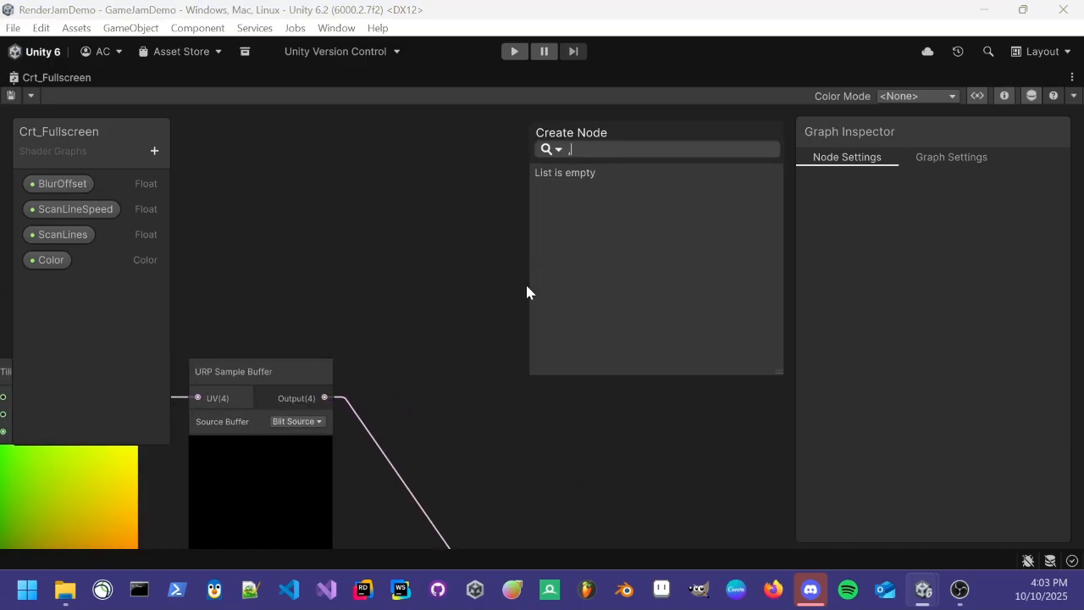
pyautogui.write('nu')
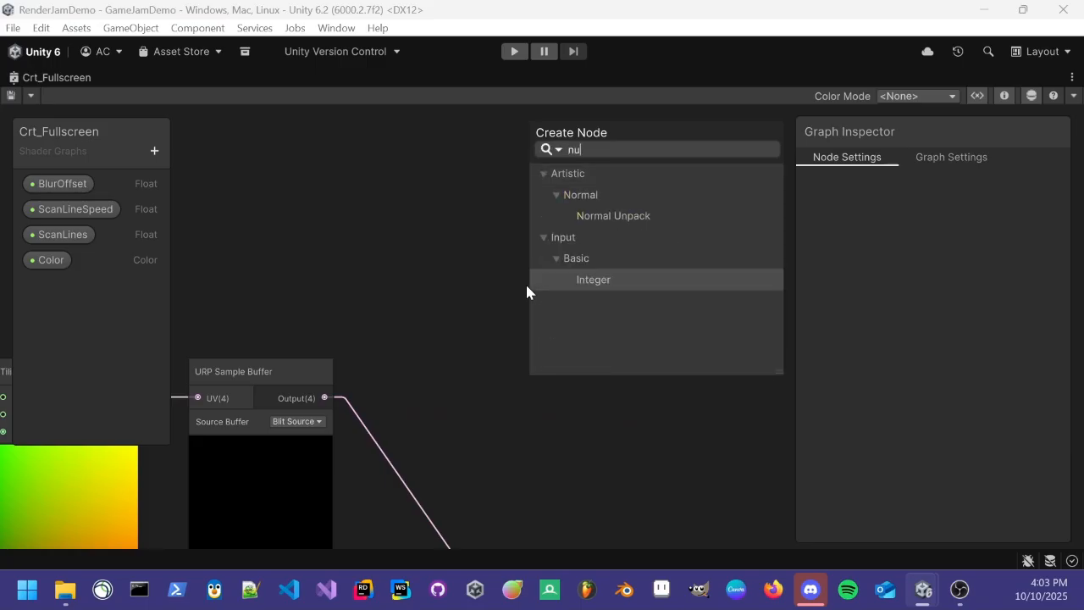
pyautogui.press('BackSpace')
pyautogui.press('BackSpace')
pyautogui.write('mul')
pyautogui.press('Return')
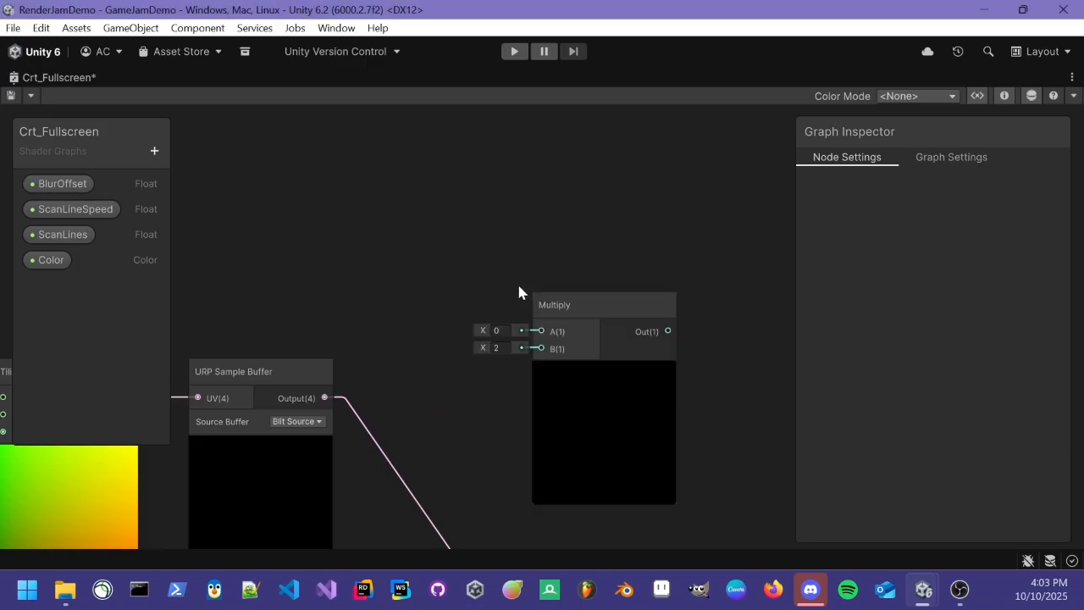
pyautogui.click(603, 373)
# Add a Color node above the uppermost URP Sample Buffer, near the new Multiply node.
pyautogui.moveTo(381, 251); pyautogui.dragTo(464, 300, button='middle')
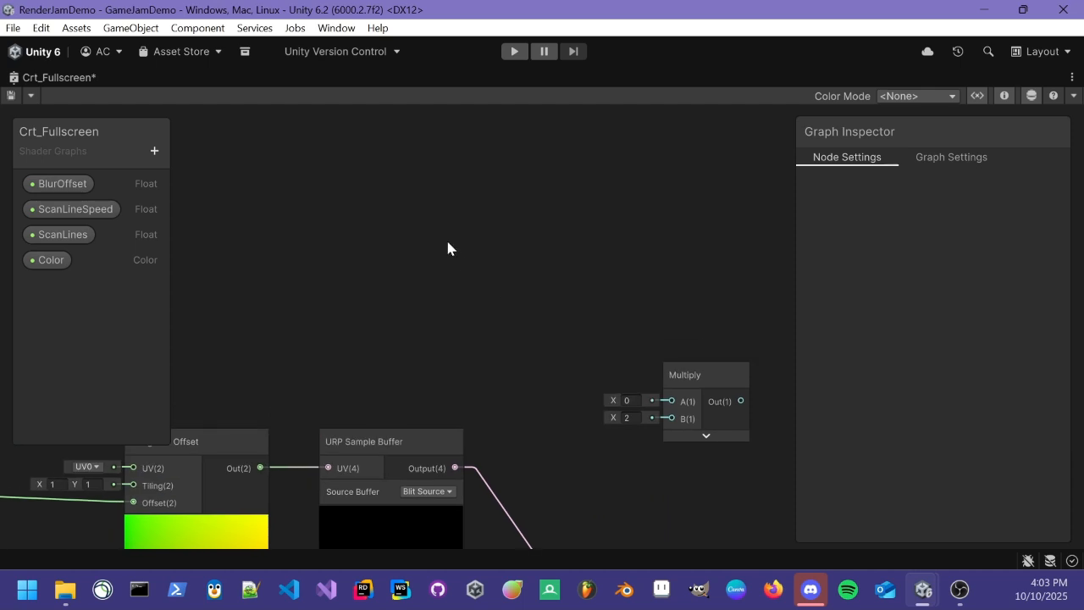
pyautogui.press('space')
pyautogui.write('color')
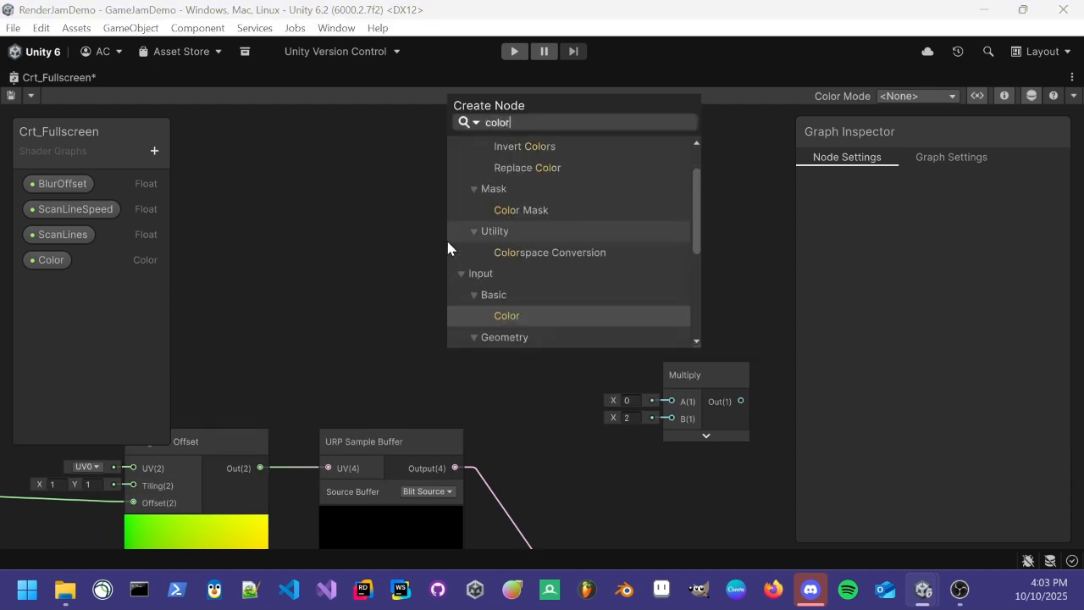
pyautogui.doubleClick(523, 325)
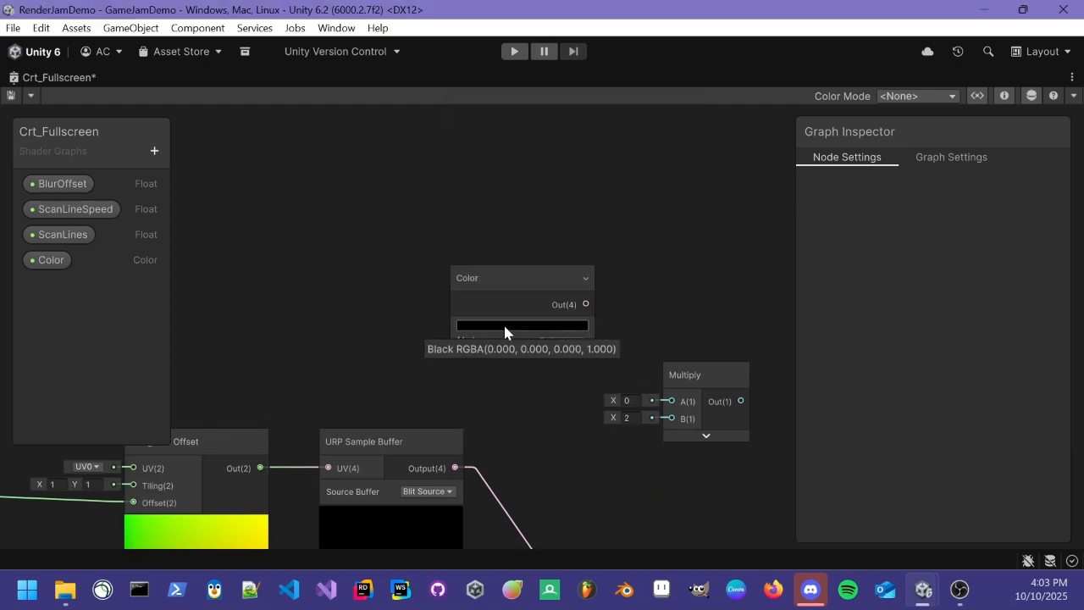
# Set the new Color node to red with the R channel at 1, using the RGB 0-1.0 range.
pyautogui.scroll(10, 512, 327)
pyautogui.scroll(-2, 539, 348)
pyautogui.moveTo(564, 341); pyautogui.dragTo(498, 366, button='middle')
pyautogui.click(447, 335)
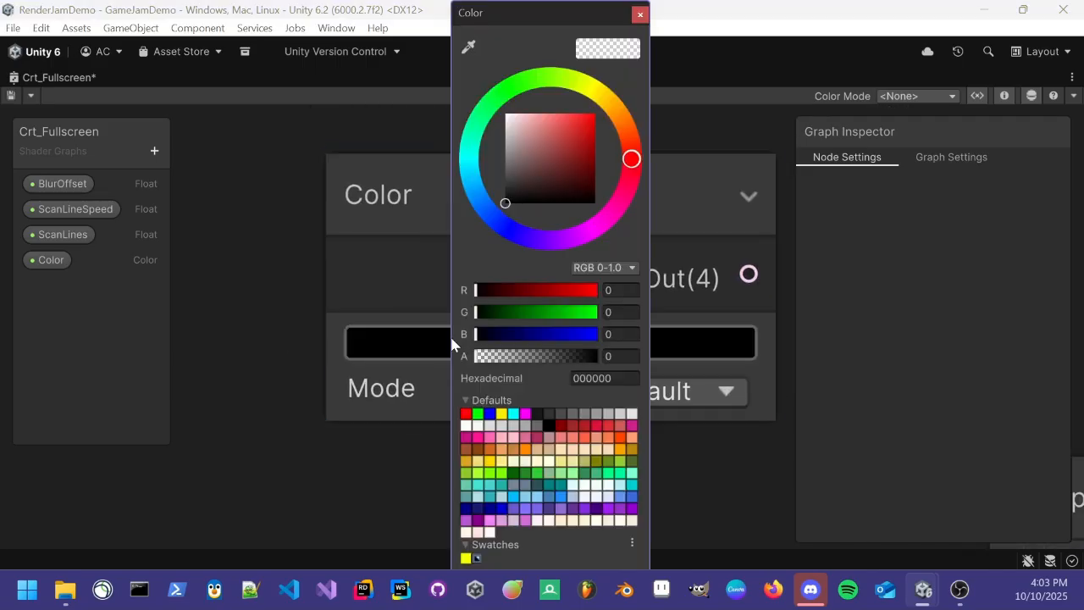
pyautogui.click(628, 269)
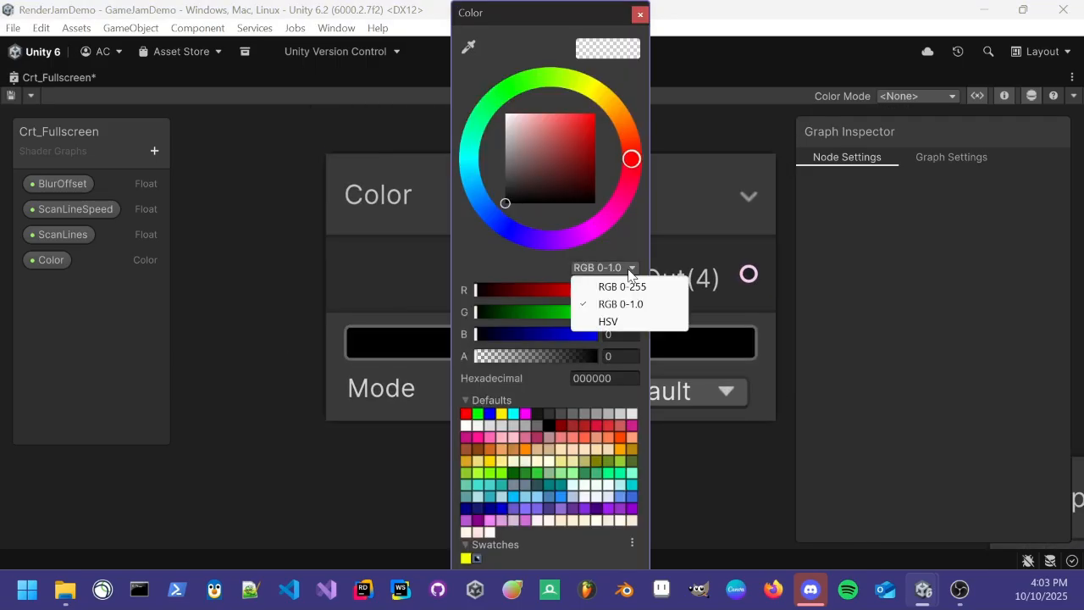
pyautogui.click(651, 306)
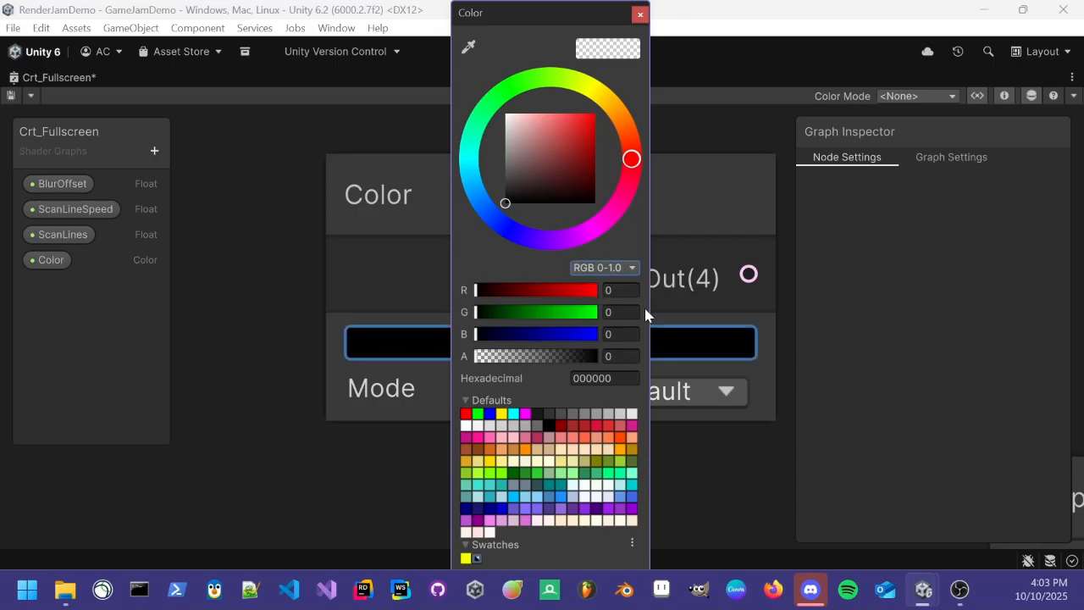
pyautogui.click(629, 292)
pyautogui.write('1')
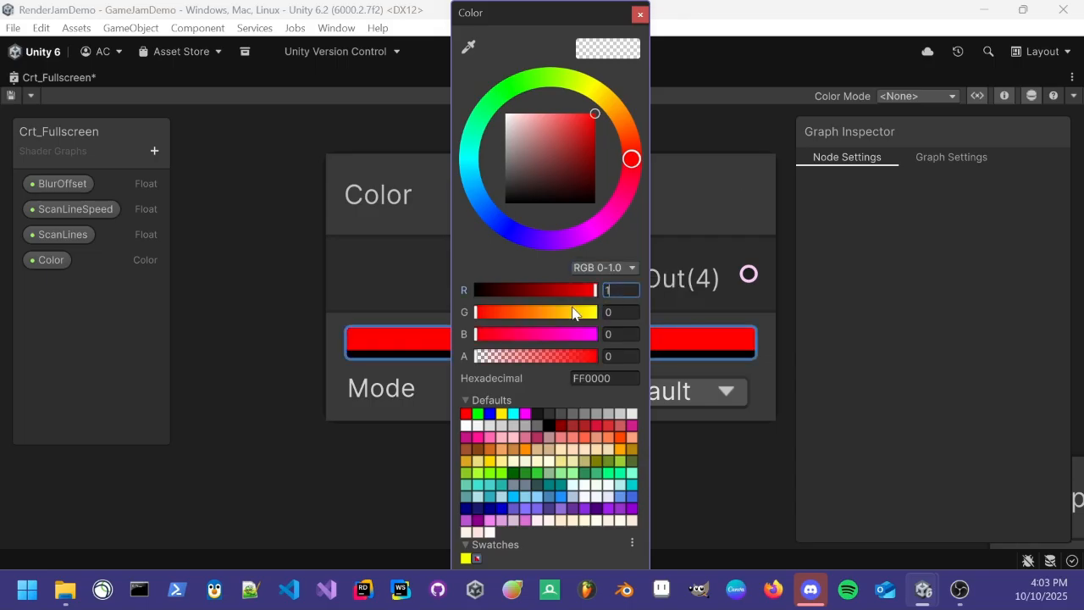
pyautogui.click(640, 14)
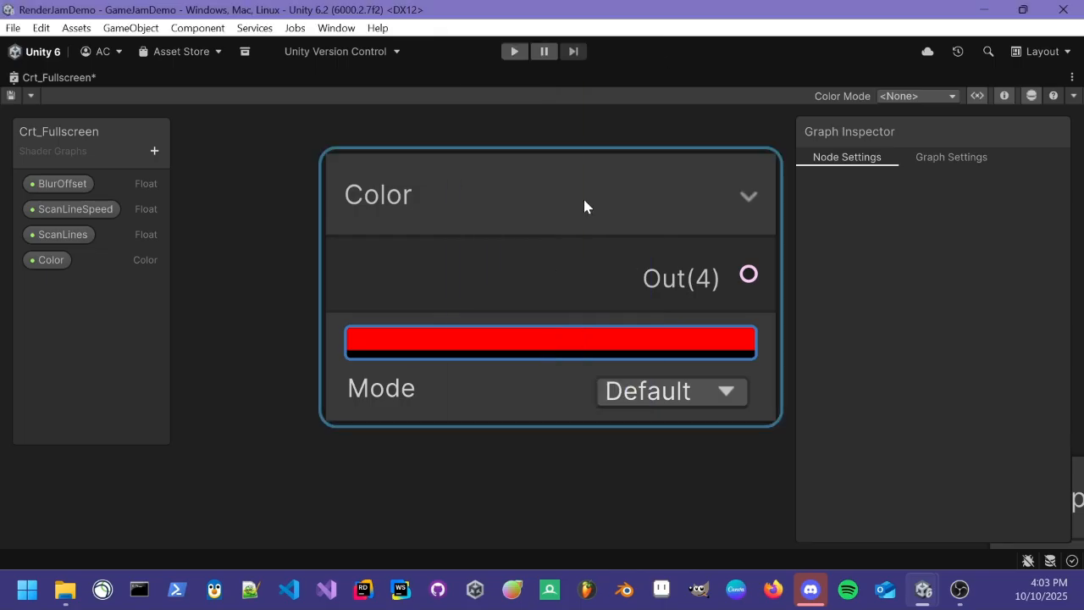
# Connect the red Color to input A of the Multiply node and the uppermost URP Sample Buffer's output to input B.
pyautogui.scroll(-2, 542, 436)
pyautogui.moveTo(625, 457); pyautogui.dragTo(502, 427, button='middle')
pyautogui.click(487, 372)
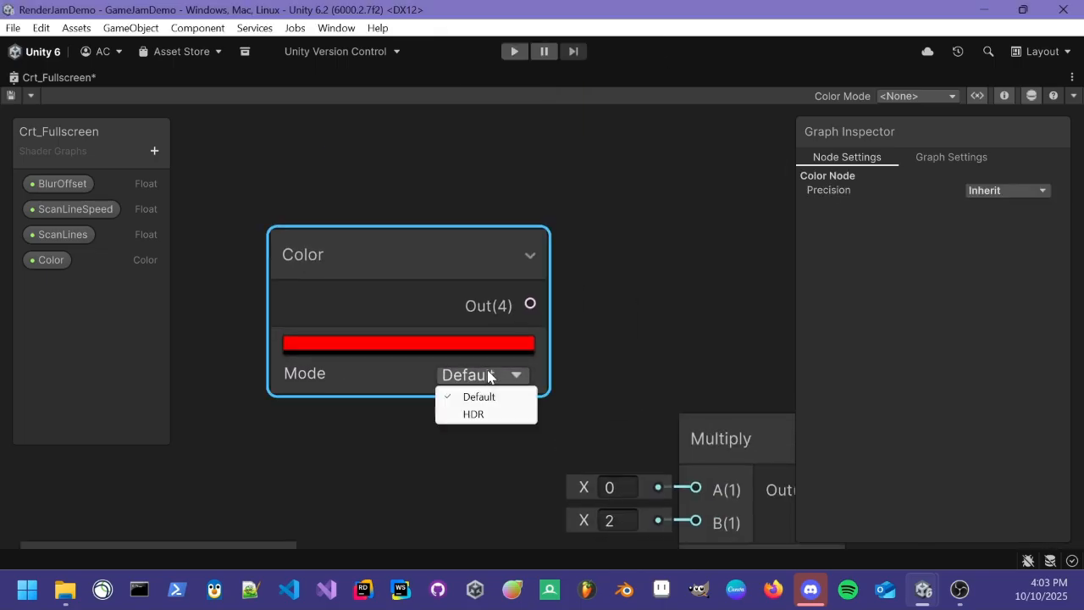
pyautogui.moveTo(592, 375); pyautogui.dragTo(403, 307, button='middle')
pyautogui.moveTo(313, 230); pyautogui.dragTo(477, 412)
pyautogui.moveTo(305, 542); pyautogui.dragTo(437, 362, button='middle')
pyautogui.scroll(-2, 437, 362)
pyautogui.moveTo(326, 362); pyautogui.dragTo(437, 387, button='middle')
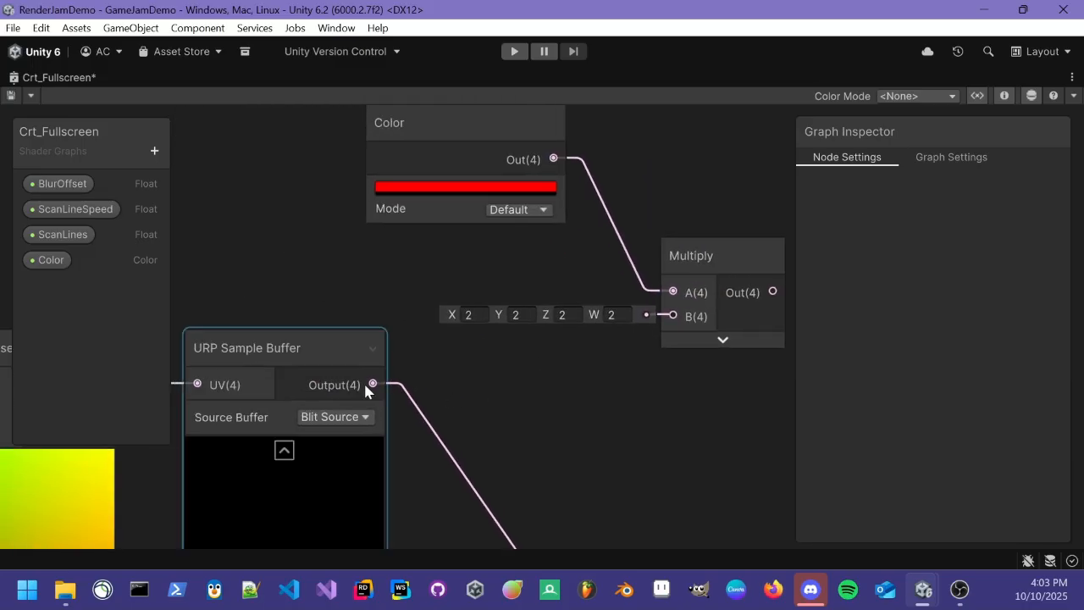
pyautogui.moveTo(373, 384); pyautogui.dragTo(660, 322)
# Delete the direct link from the uppermost URP Sample Buffer to the Add node and feed the Multiply output into Add's input A instead.
pyautogui.scroll(-3, 689, 450)
pyautogui.moveTo(762, 446); pyautogui.dragTo(534, 292, button='middle')
pyautogui.scroll(-1, 533, 293)
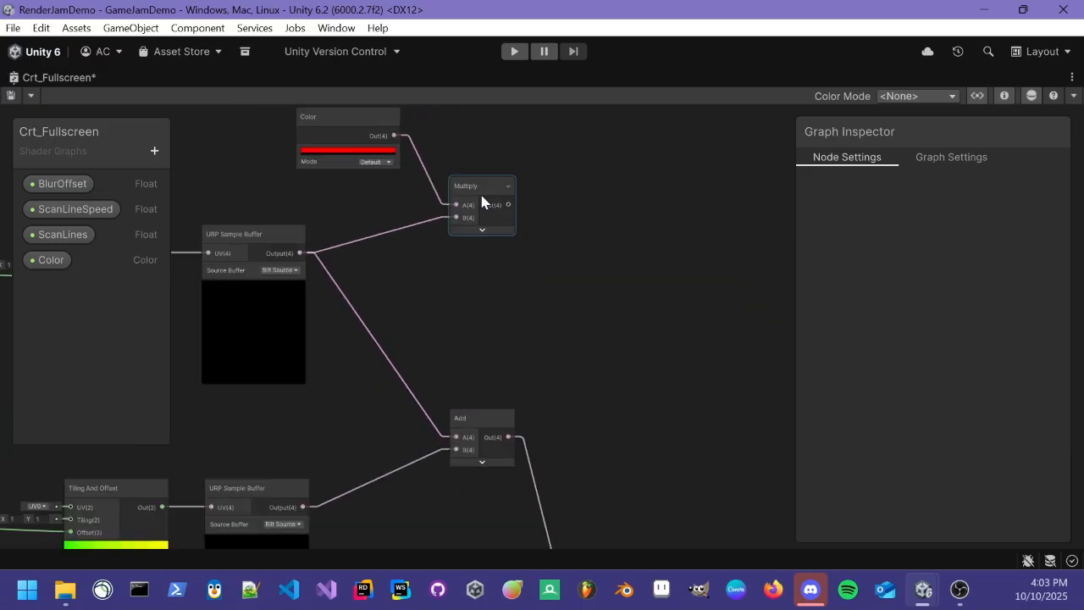
pyautogui.scroll(2, 440, 279)
pyautogui.moveTo(430, 286); pyautogui.dragTo(511, 308, button='middle')
pyautogui.moveTo(569, 359); pyautogui.dragTo(432, 324, button='middle')
pyautogui.scroll(-2, 502, 281)
pyautogui.moveTo(322, 407); pyautogui.dragTo(343, 404)
pyautogui.press('Delete')
pyautogui.moveTo(503, 230); pyautogui.dragTo(445, 431)
# Select the lower pair of blur branches with their Multiply and Add nodes and move them down to make room.
pyautogui.moveTo(529, 297); pyautogui.dragTo(575, 374, button='middle')
pyautogui.moveTo(400, 393); pyautogui.dragTo(501, 387, button='middle')
pyautogui.scroll(-1, 501, 388)
pyautogui.scroll(3, 620, 247)
pyautogui.moveTo(560, 179); pyautogui.dragTo(595, 337, button='middle')
pyautogui.scroll(2, 581, 301)
pyautogui.scroll(-3, 580, 302)
pyautogui.moveTo(526, 509); pyautogui.dragTo(553, 262, button='middle')
pyautogui.rightClick(552, 264)
pyautogui.click(517, 331)
pyautogui.scroll(-6, 490, 346)
pyautogui.moveTo(490, 343); pyautogui.dragTo(494, 152, button='middle')
pyautogui.moveTo(562, 318); pyautogui.dragTo(690, 219, button='middle')
pyautogui.scroll(-1, 399, 283)
pyautogui.scroll(-1, 266, 282)
pyautogui.moveTo(433, 434); pyautogui.dragTo(592, 467)
pyautogui.moveTo(464, 312); pyautogui.dragTo(468, 366)
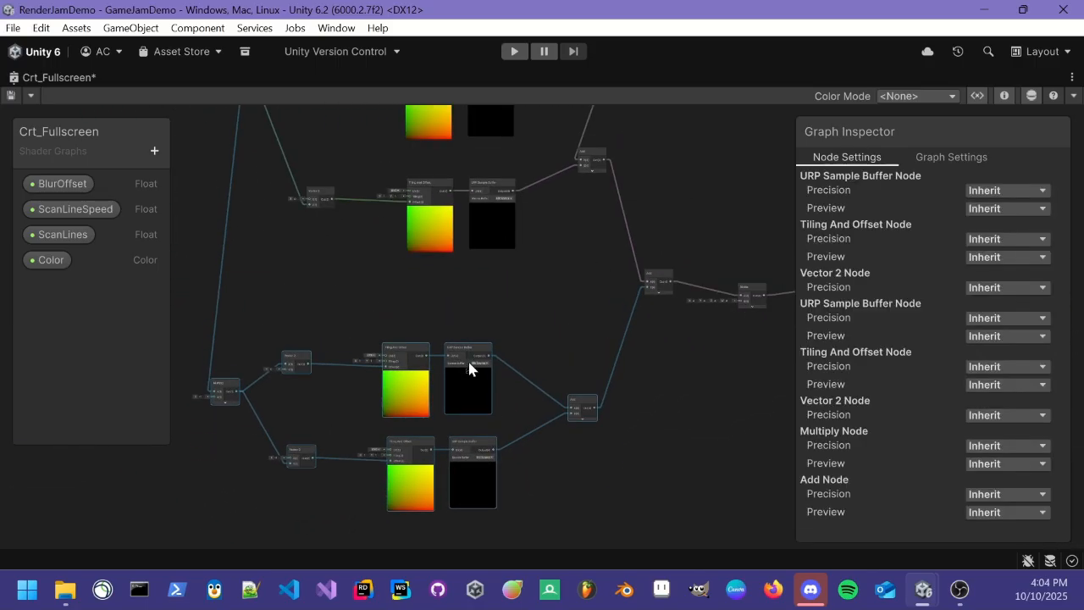
pyautogui.click(333, 327)
# Add a second Color node above the upper URP Sample Buffer of the lower blur pair.
pyautogui.scroll(5, 423, 351)
pyautogui.moveTo(544, 345); pyautogui.dragTo(257, 399, button='middle')
pyautogui.scroll(-5, 312, 356)
pyautogui.moveTo(781, 249); pyautogui.dragTo(220, 271, button='middle')
pyautogui.moveTo(658, 232); pyautogui.dragTo(426, 252, button='middle')
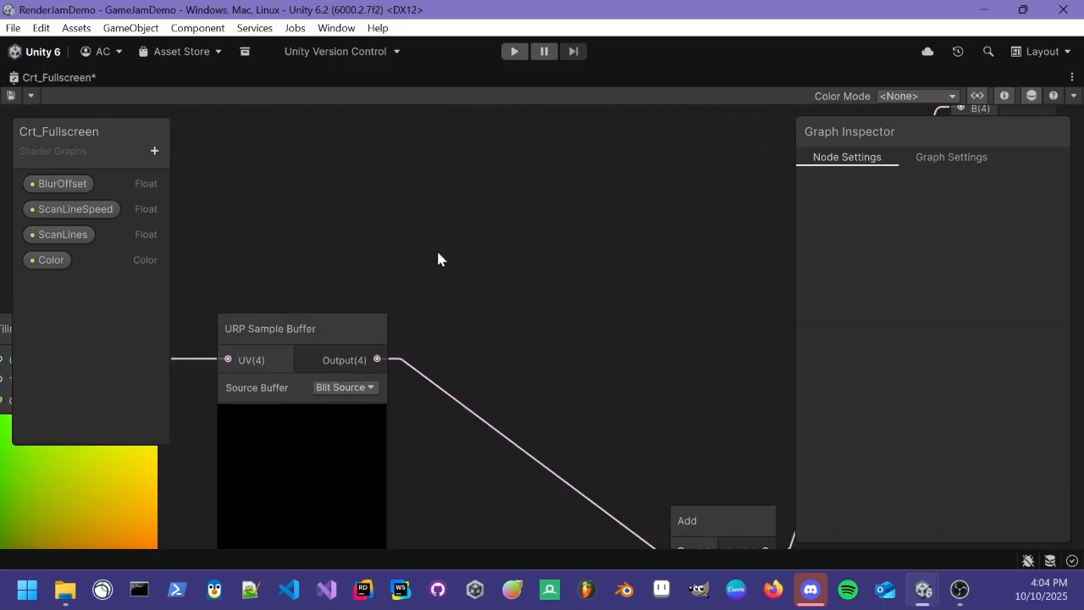
pyautogui.moveTo(404, 296); pyautogui.dragTo(494, 205, button='middle')
pyautogui.scroll(-1, 494, 209)
pyautogui.scroll(2, 490, 209)
pyautogui.scroll(-1, 556, 250)
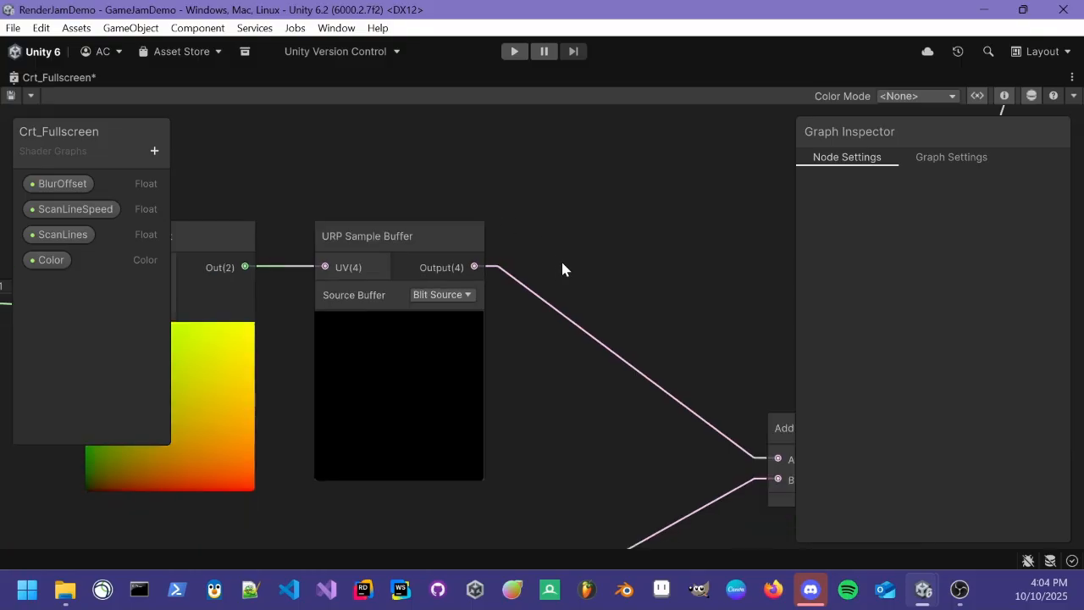
pyautogui.scroll(4, 469, 227)
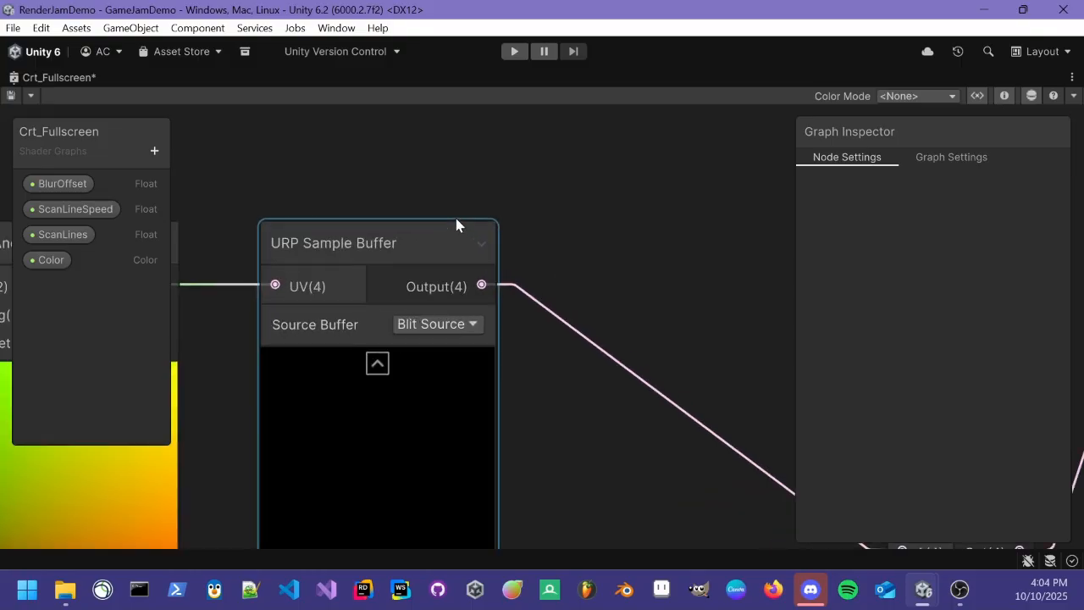
pyautogui.scroll(1, 432, 190)
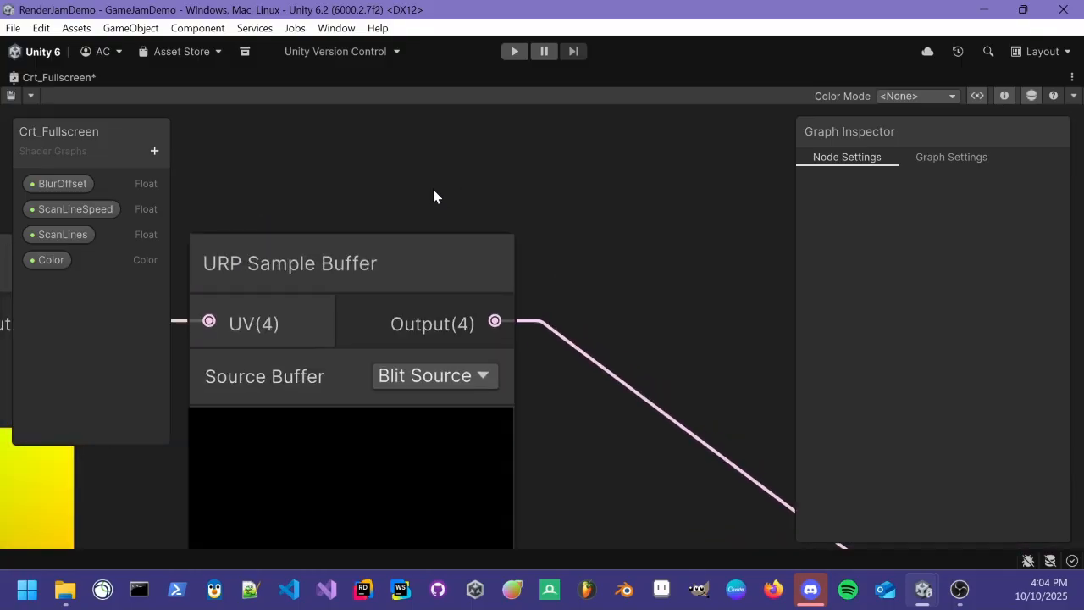
pyautogui.scroll(-2, 503, 200)
pyautogui.moveTo(503, 200); pyautogui.dragTo(486, 174, button='middle')
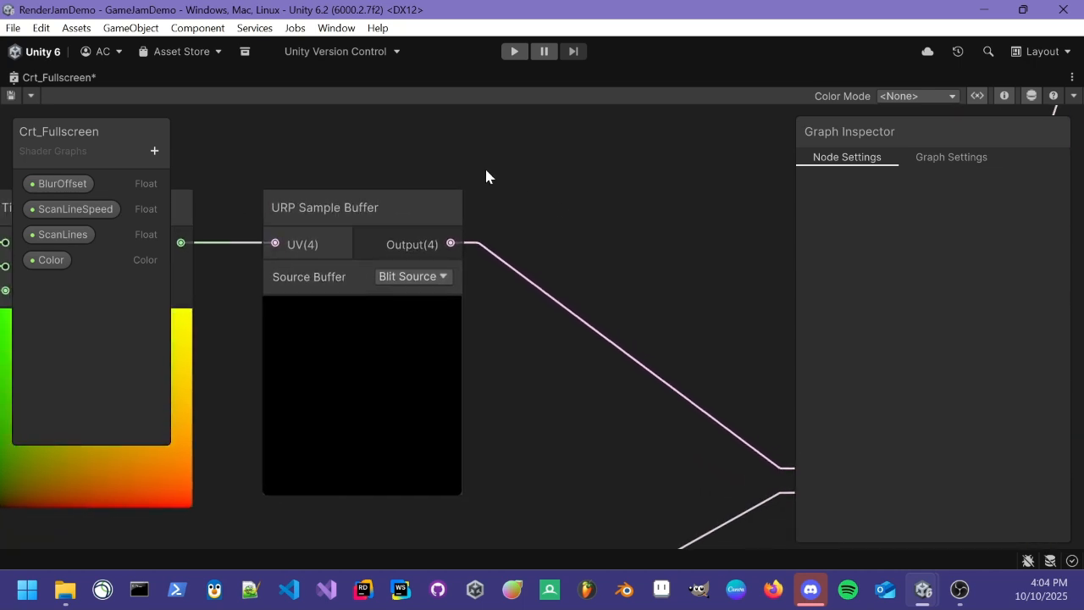
pyautogui.scroll(5, 479, 206)
pyautogui.scroll(-4, 474, 206)
pyautogui.moveTo(494, 211); pyautogui.dragTo(517, 329, button='middle')
pyautogui.scroll(-2, 518, 329)
pyautogui.moveTo(498, 254); pyautogui.dragTo(462, 342, button='middle')
pyautogui.press('space')
pyautogui.write('color')
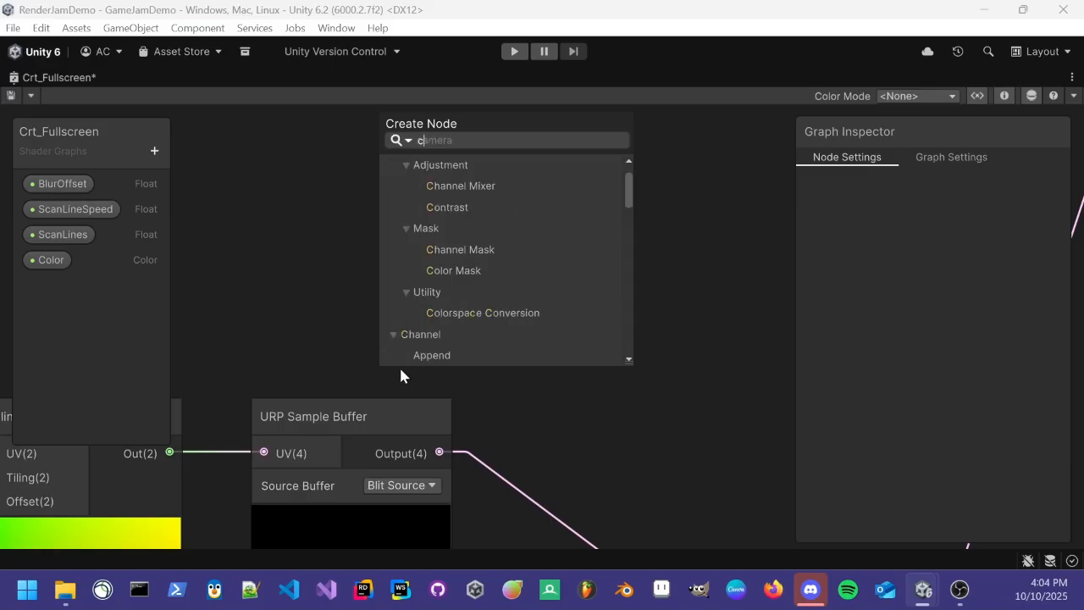
pyautogui.press('Return')
# Set the second Color node to blue with the B channel at 1 and move it clear of the URP Sample Buffer.
pyautogui.scroll(3, 446, 363)
pyautogui.click(493, 379)
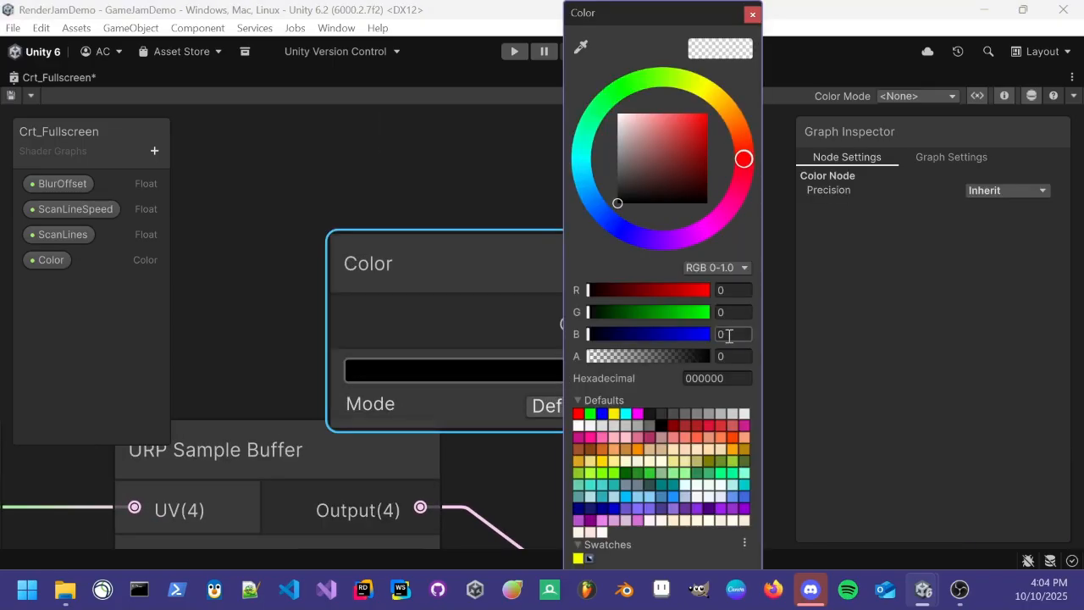
pyautogui.click(729, 334)
pyautogui.write('1')
pyautogui.click(330, 206)
pyautogui.moveTo(421, 241); pyautogui.dragTo(247, 127)
# Add a Multiply node that takes the blue Color as A and the adjacent URP Sample Buffer's output as B.
pyautogui.moveTo(679, 335); pyautogui.dragTo(484, 308, button='middle')
pyautogui.press('space')
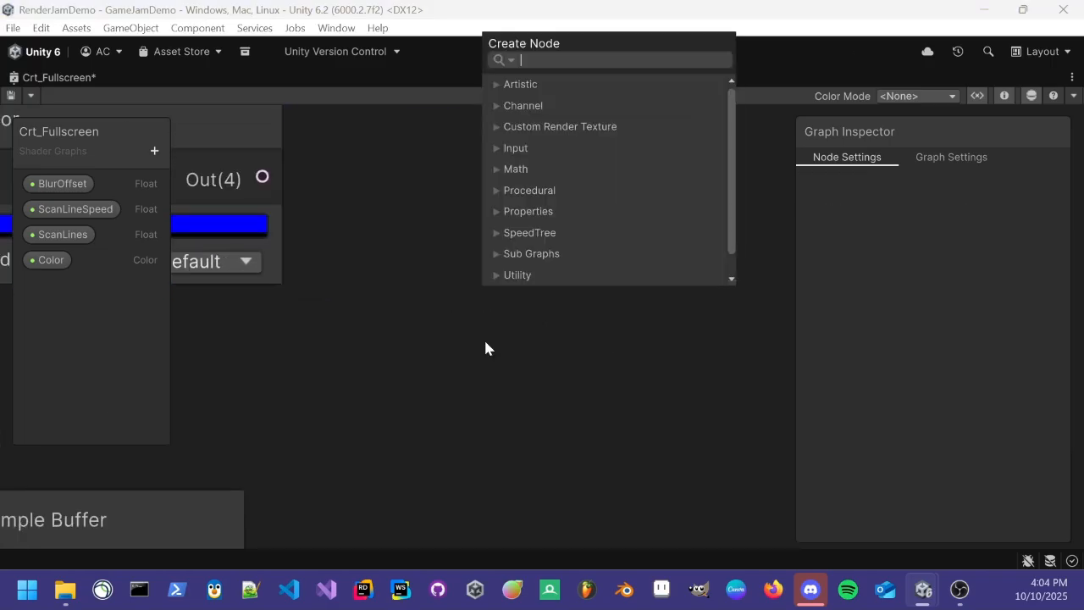
pyautogui.write('mul')
pyautogui.press('Return')
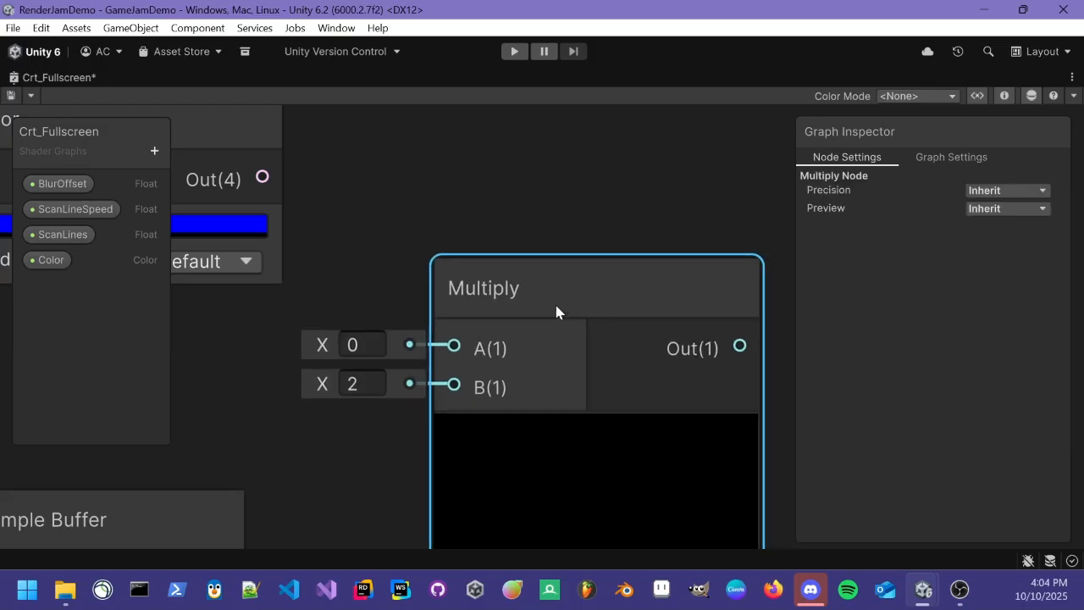
pyautogui.scroll(-3, 474, 280)
pyautogui.moveTo(359, 209); pyautogui.dragTo(476, 303)
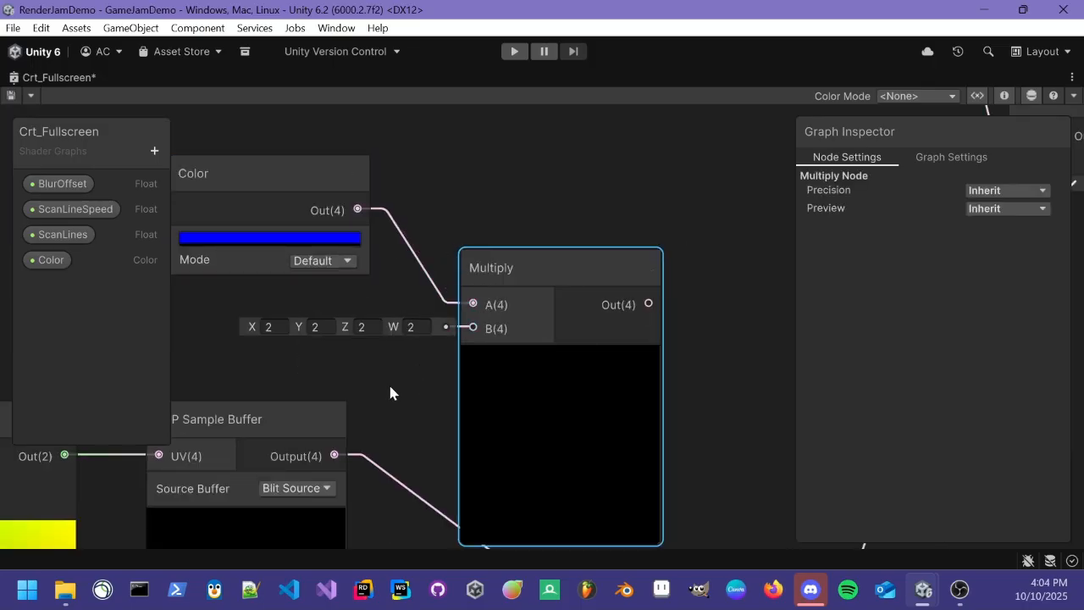
pyautogui.moveTo(336, 456); pyautogui.dragTo(476, 329)
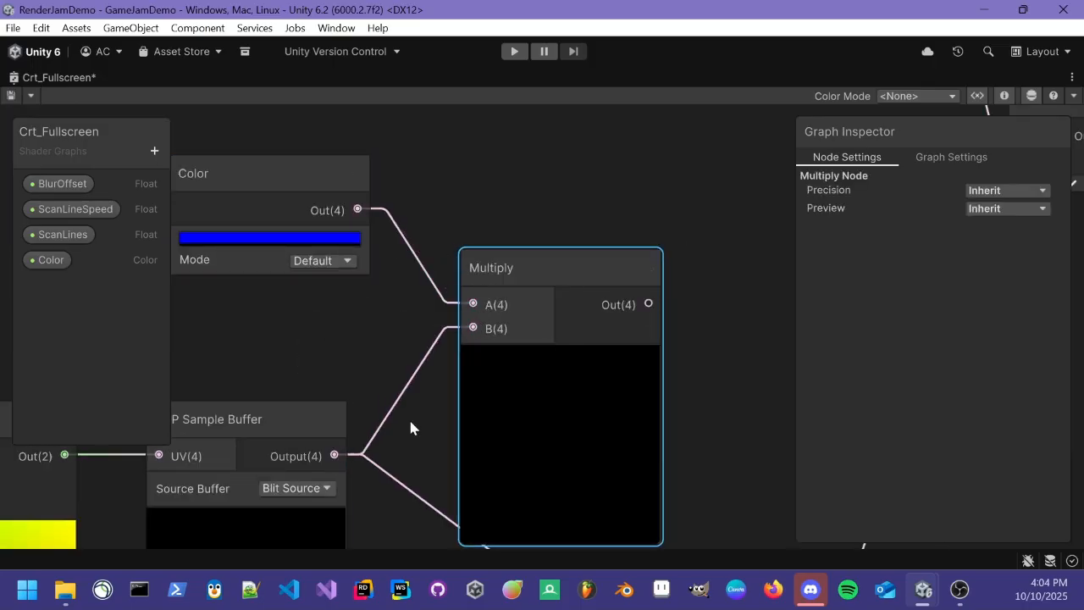
# Collapse the second Multiply's preview and connect its output to input A of the lower pair's Add node, replacing the direct sample link.
pyautogui.scroll(-2, 376, 350)
pyautogui.click(400, 276)
pyautogui.scroll(-1, 476, 277)
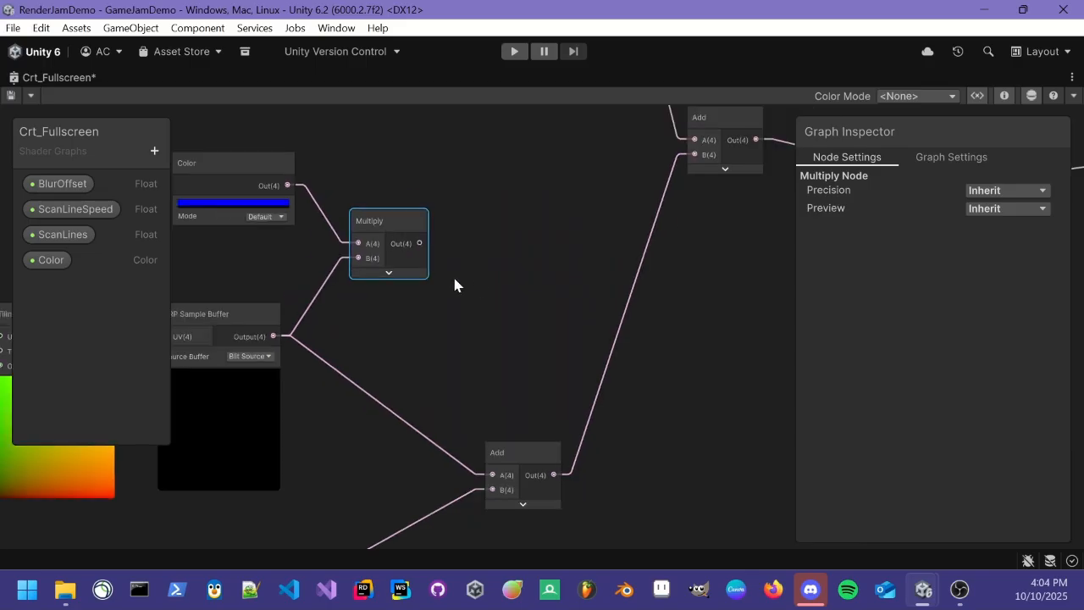
pyautogui.moveTo(423, 243); pyautogui.dragTo(493, 420)
pyautogui.moveTo(463, 310); pyautogui.dragTo(621, 312, button='middle')
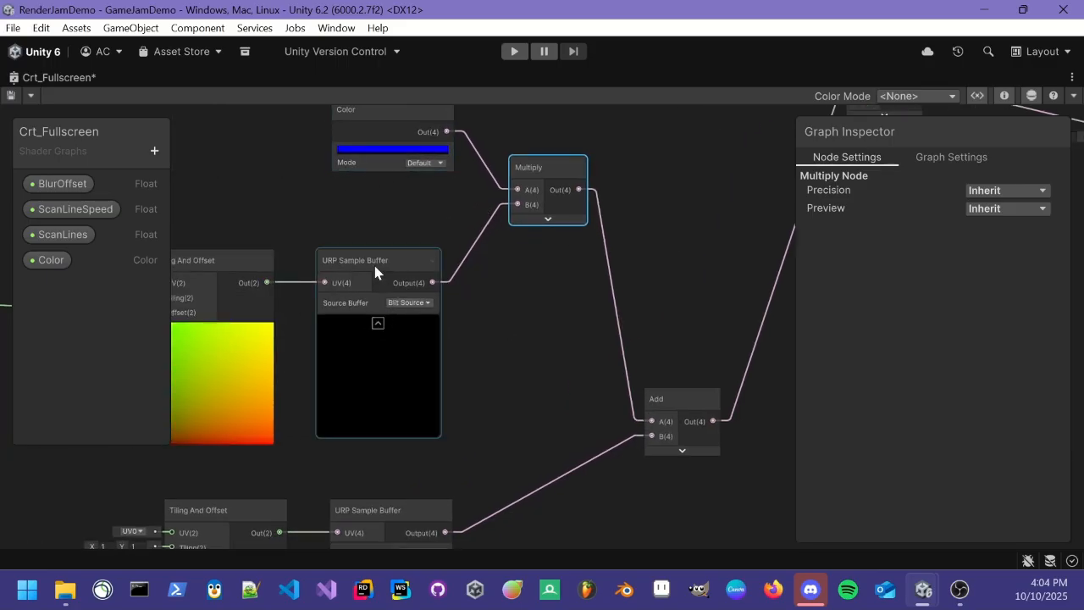
pyautogui.moveTo(461, 250); pyautogui.dragTo(321, 308, button='middle')
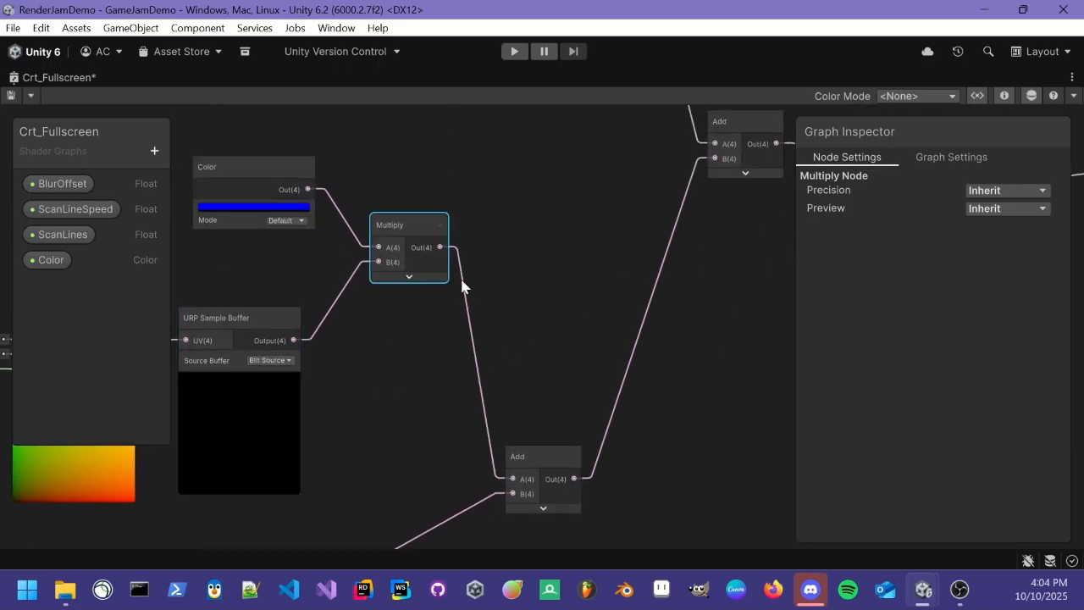
# Save the graph, show the Game view and try BlurOffset at 0.267 and 0.007 before setting it to 0.01.
pyautogui.click(540, 313)
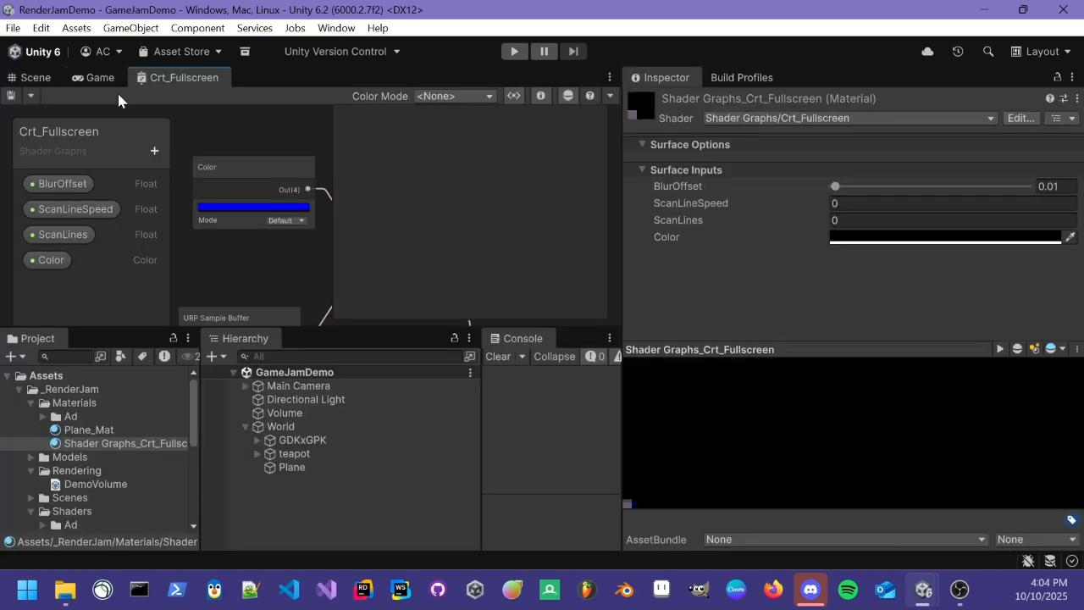
pyautogui.click(94, 78)
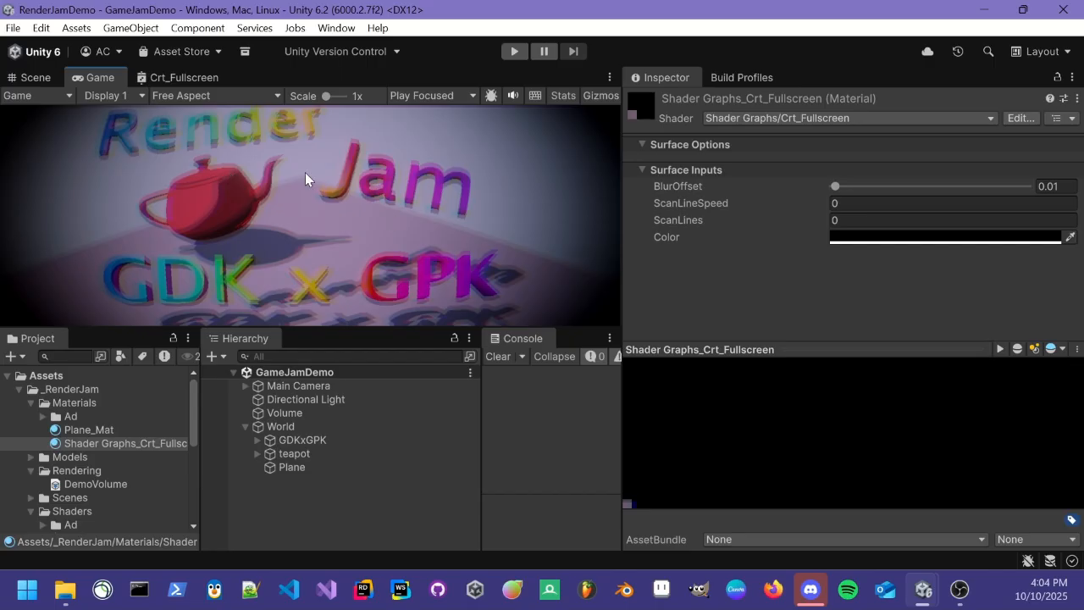
pyautogui.moveTo(835, 188); pyautogui.dragTo(884, 188)
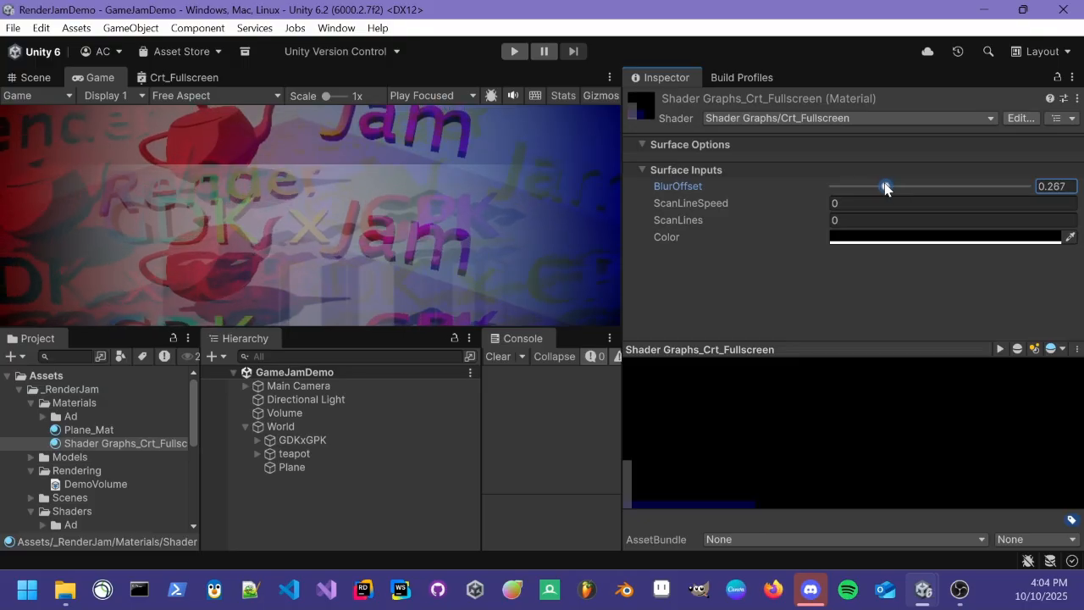
pyautogui.moveTo(886, 188); pyautogui.dragTo(835, 211)
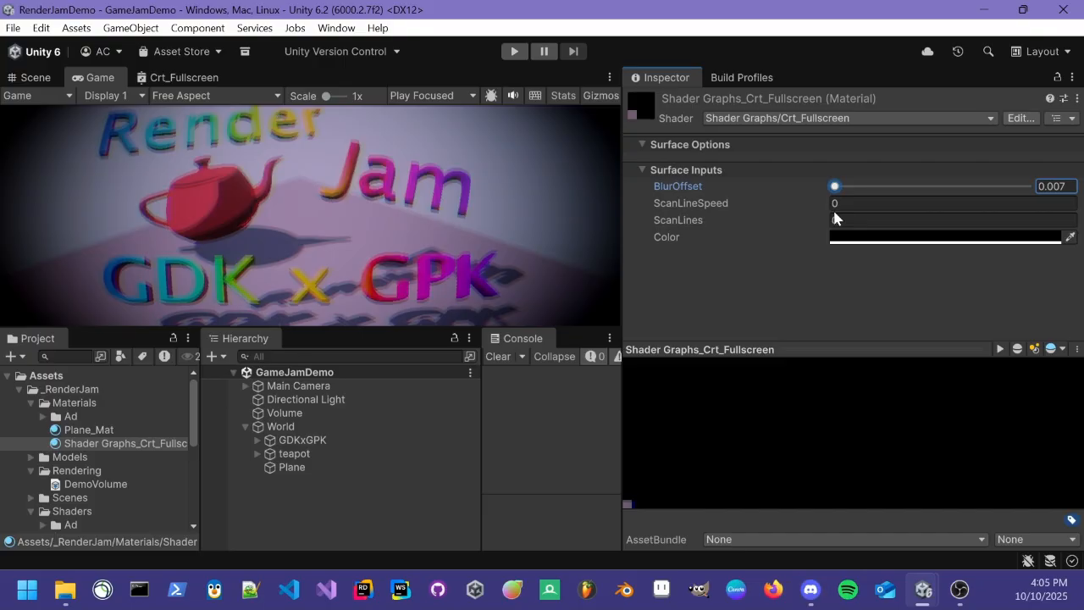
pyautogui.moveTo(834, 212); pyautogui.dragTo(834, 217)
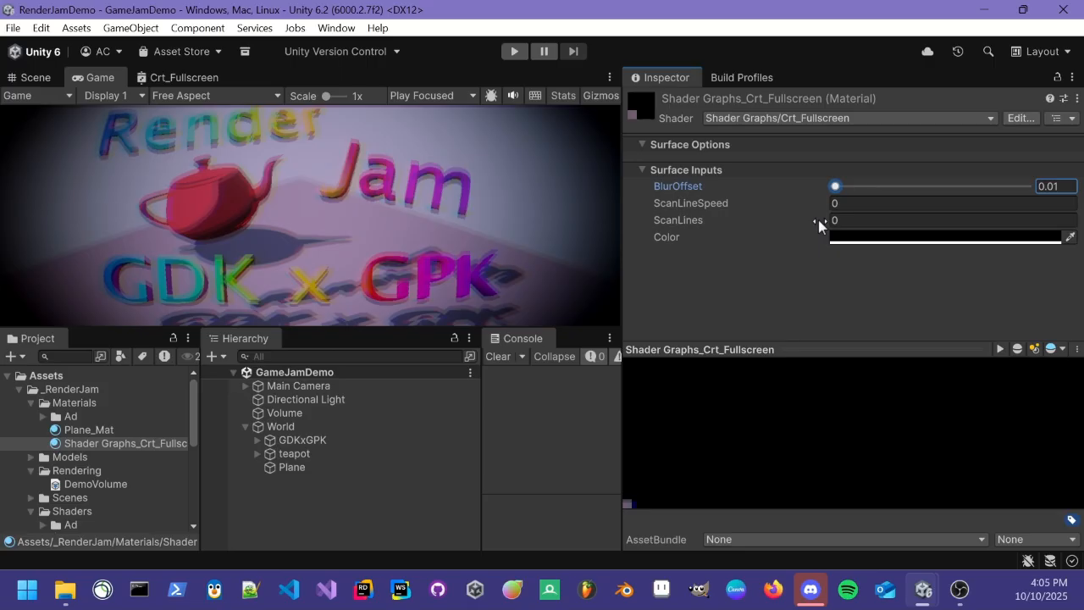
# Return to the maximized Crt_Fullscreen graph and delete the link between the Divide node's output and the Fragment's Base Color.
pyautogui.click(188, 78)
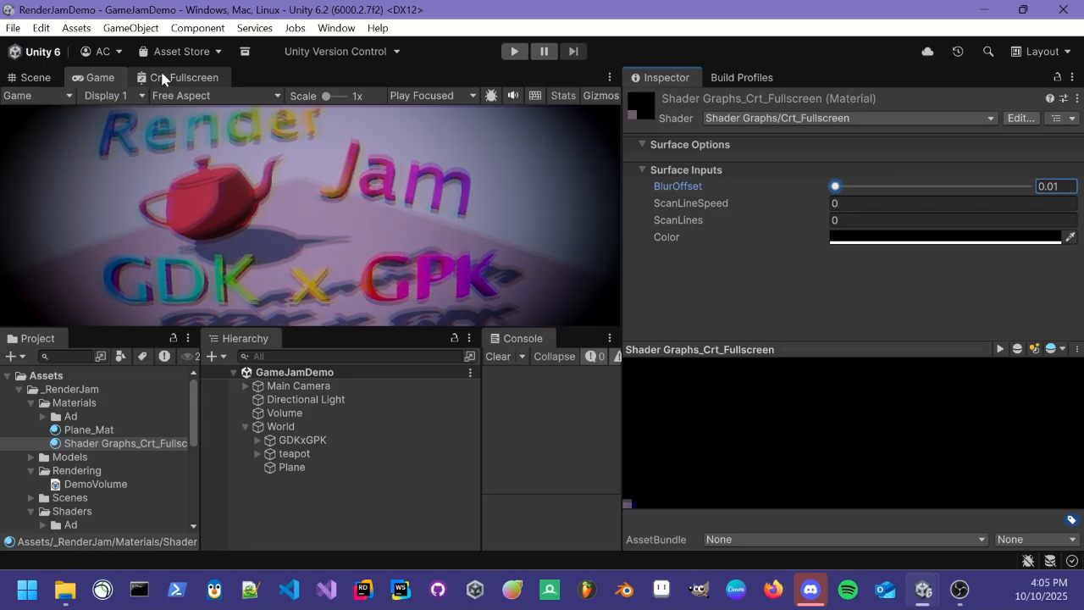
pyautogui.scroll(-5, 289, 226)
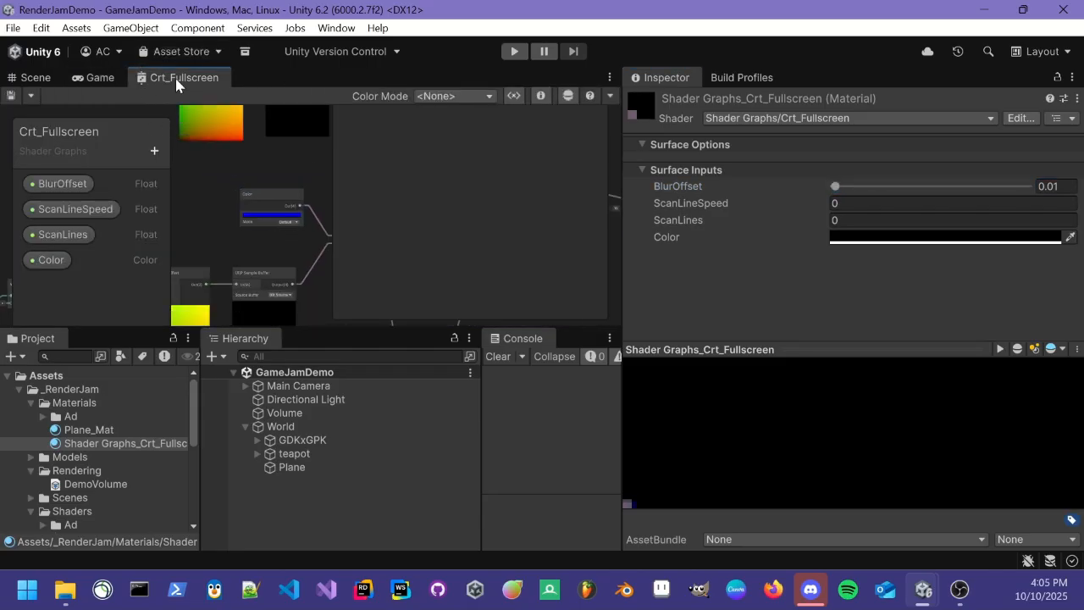
pyautogui.doubleClick(176, 80)
pyautogui.moveTo(515, 302); pyautogui.dragTo(396, 420, button='middle')
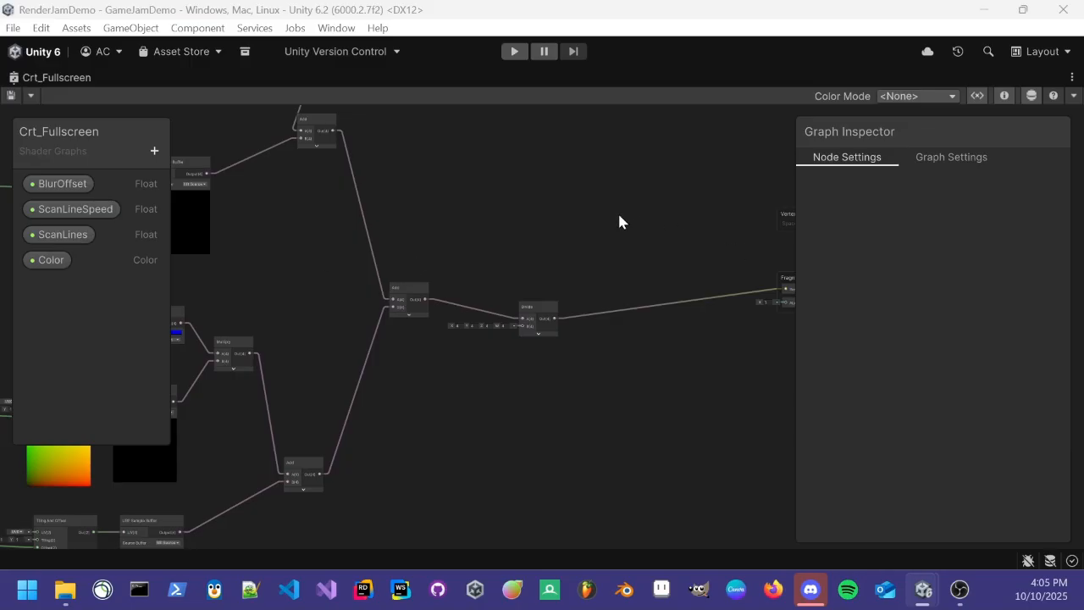
pyautogui.moveTo(622, 219); pyautogui.dragTo(479, 259, button='middle')
pyautogui.scroll(12, 435, 360)
pyautogui.scroll(-12, 410, 310)
pyautogui.moveTo(573, 206); pyautogui.dragTo(388, 252, button='middle')
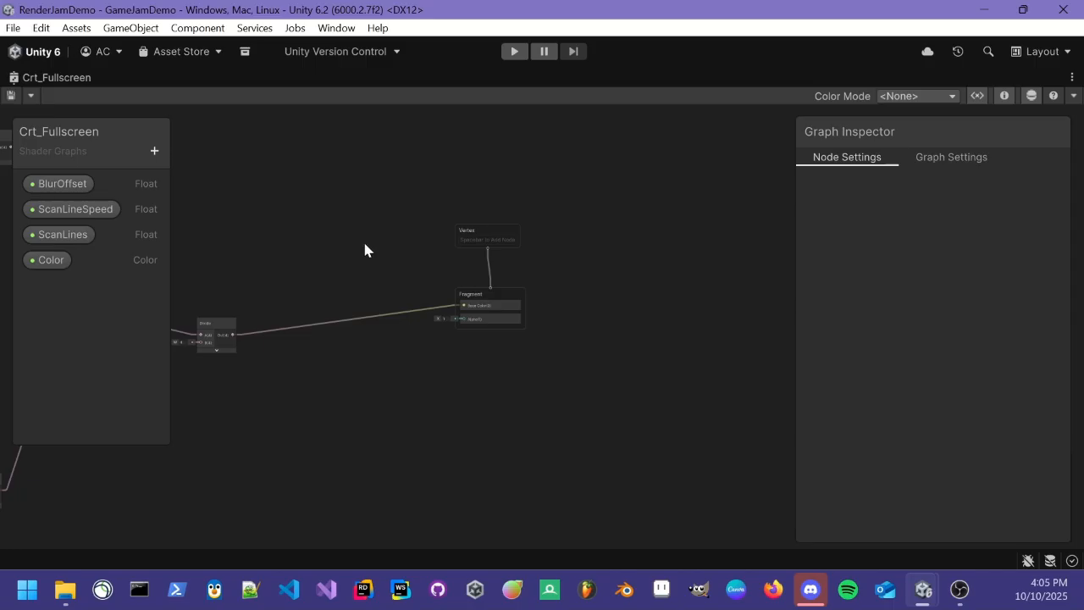
pyautogui.moveTo(356, 381); pyautogui.dragTo(354, 379)
pyautogui.press('Delete')
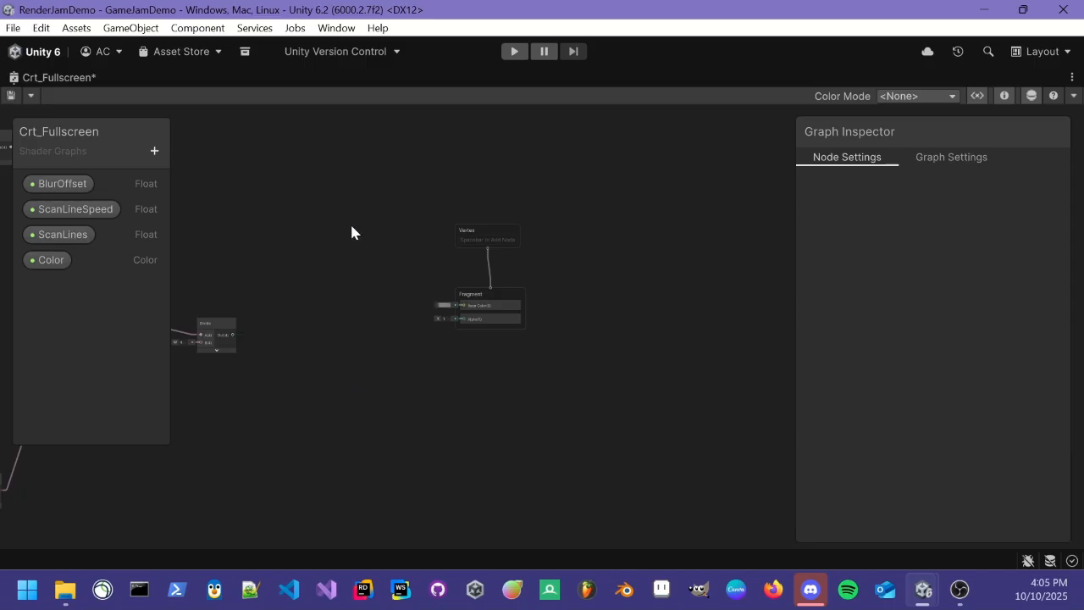
# Move the Vertex and Fragment stack farther away from the Divide node to make room for more nodes.
pyautogui.moveTo(590, 391); pyautogui.dragTo(590, 391)
pyautogui.moveTo(477, 294); pyautogui.dragTo(634, 305)
pyautogui.moveTo(319, 323); pyautogui.dragTo(452, 320, button='middle')
pyautogui.scroll(12, 353, 337)
pyautogui.moveTo(327, 259)
pyautogui.mouseDown()
pyautogui.moveTo(333, 233)
pyautogui.moveTo(329, 245)
pyautogui.mouseUp()
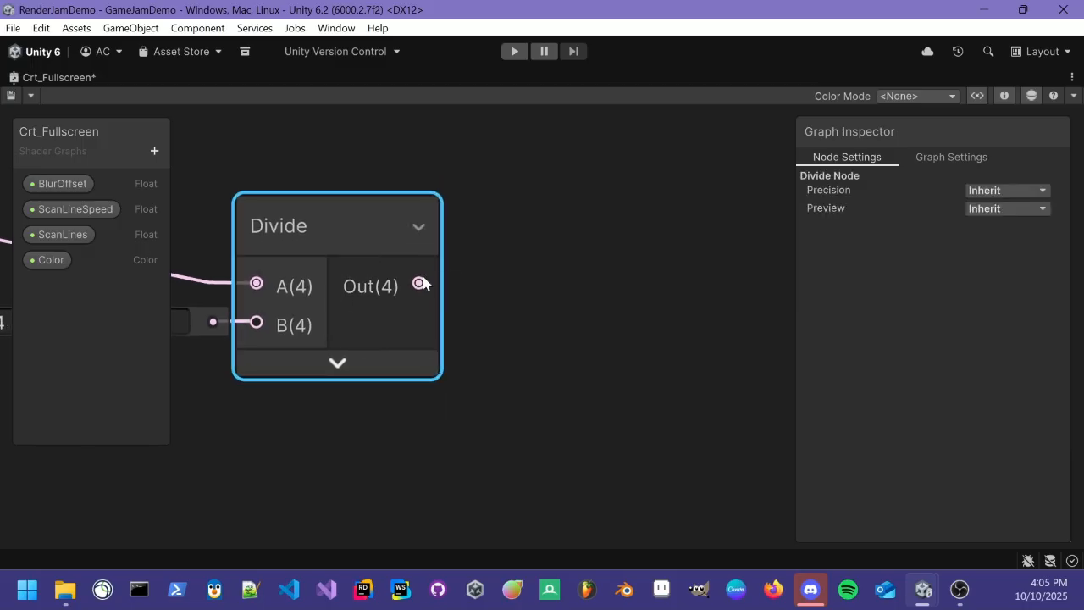
# Add a Multiply node between the Divide node and the Fragment block.
pyautogui.moveTo(581, 265); pyautogui.dragTo(347, 333, button='middle')
pyautogui.scroll(-4, 359, 290)
pyautogui.click(357, 281)
pyautogui.moveTo(514, 251)
pyautogui.mouseDown(button='middle')
pyautogui.moveTo(375, 244)
pyautogui.moveTo(495, 254)
pyautogui.mouseUp(button='middle')
pyautogui.press('space')
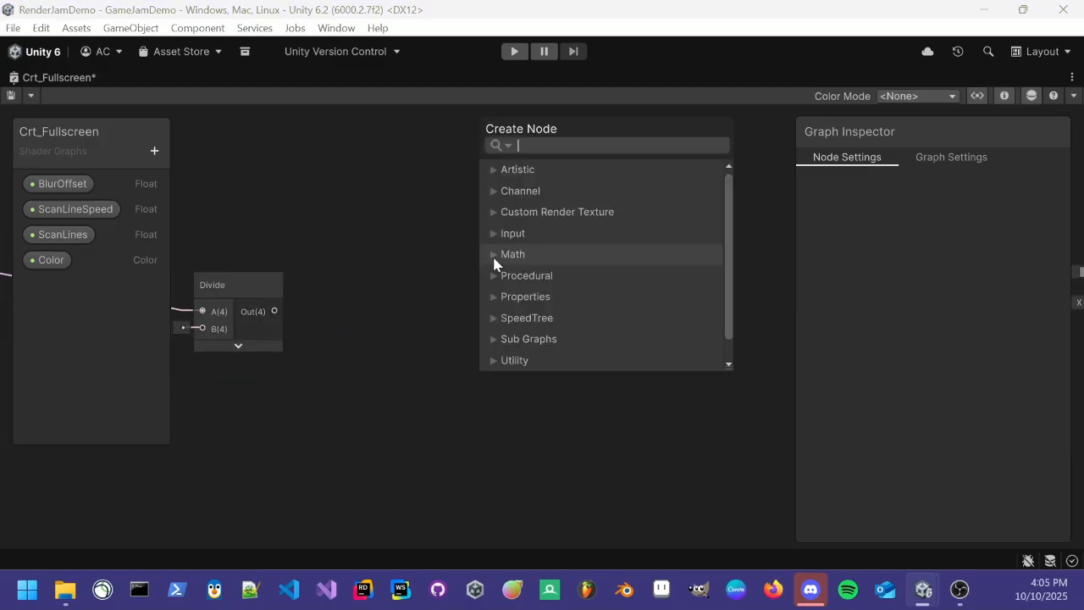
pyautogui.write('mul')
pyautogui.press('Return')
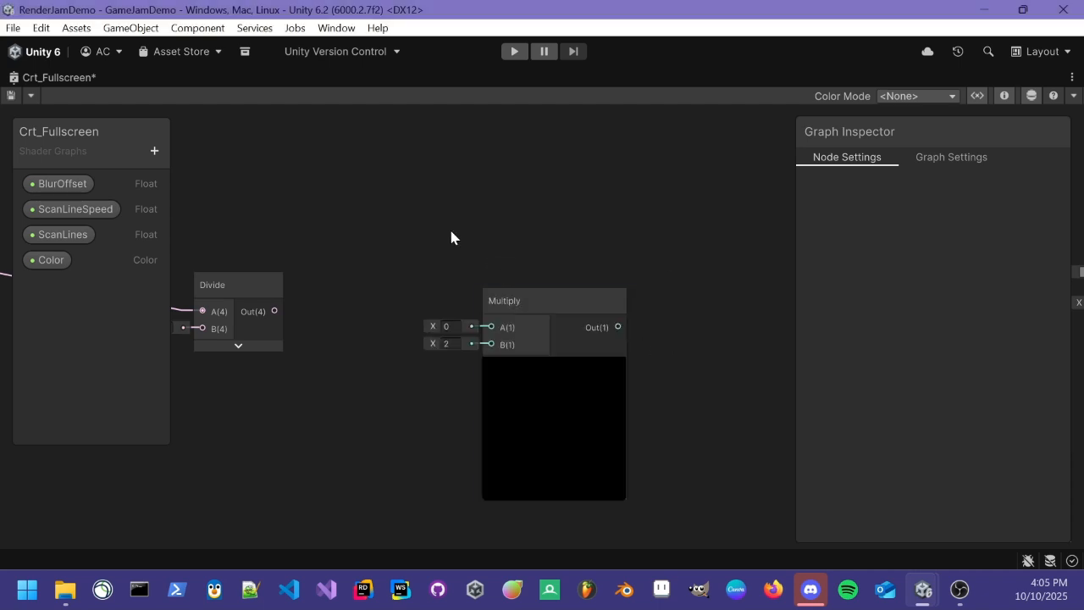
pyautogui.press('space')
pyautogui.write('cr')
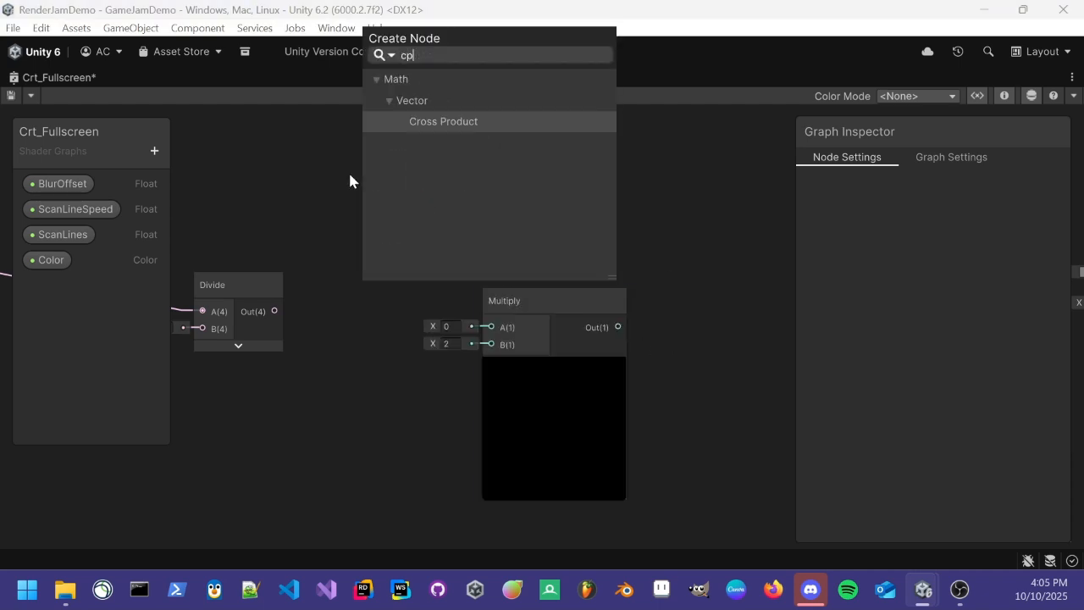
pyautogui.press('BackSpace')
pyautogui.press('BackSpace')
pyautogui.click(199, 203)
# Place the Color property in the graph and feed the new Multiply with Color as A and the Divide output as B.
pyautogui.moveTo(46, 267); pyautogui.dragTo(364, 207)
pyautogui.scroll(3, 403, 257)
pyautogui.moveTo(407, 167); pyautogui.dragTo(572, 405)
pyautogui.moveTo(350, 361); pyautogui.dragTo(506, 275, button='middle')
pyautogui.moveTo(311, 290); pyautogui.dragTo(725, 356)
pyautogui.moveTo(725, 356); pyautogui.dragTo(285, 262, button='middle')
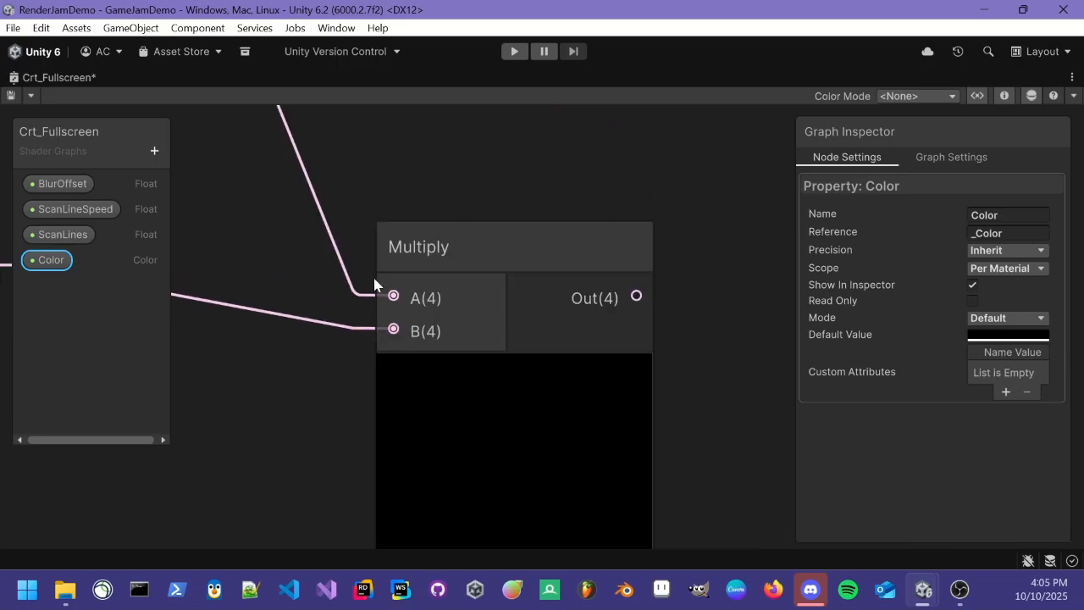
# Collapse the preview of the Multiply node that combines Color with the Divide output.
pyautogui.scroll(-2, 527, 394)
pyautogui.scroll(-2, 562, 370)
pyautogui.moveTo(562, 370); pyautogui.dragTo(649, 343, button='middle')
pyautogui.click(347, 203)
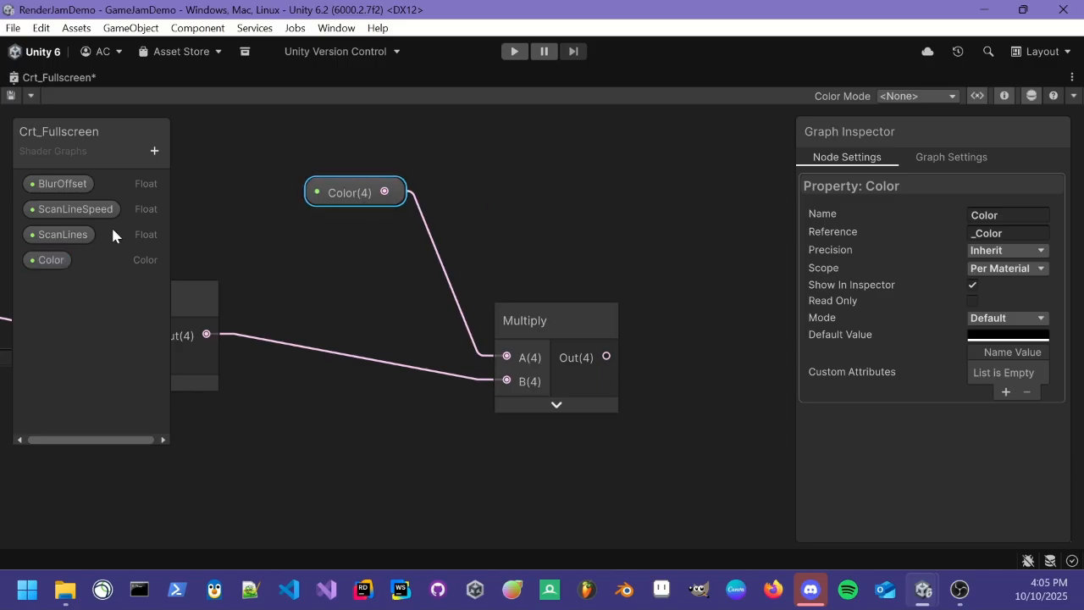
# Widen the Graph Inspector and change the Color property's mode to HDR.
pyautogui.click(48, 259)
pyautogui.moveTo(798, 203); pyautogui.dragTo(611, 198)
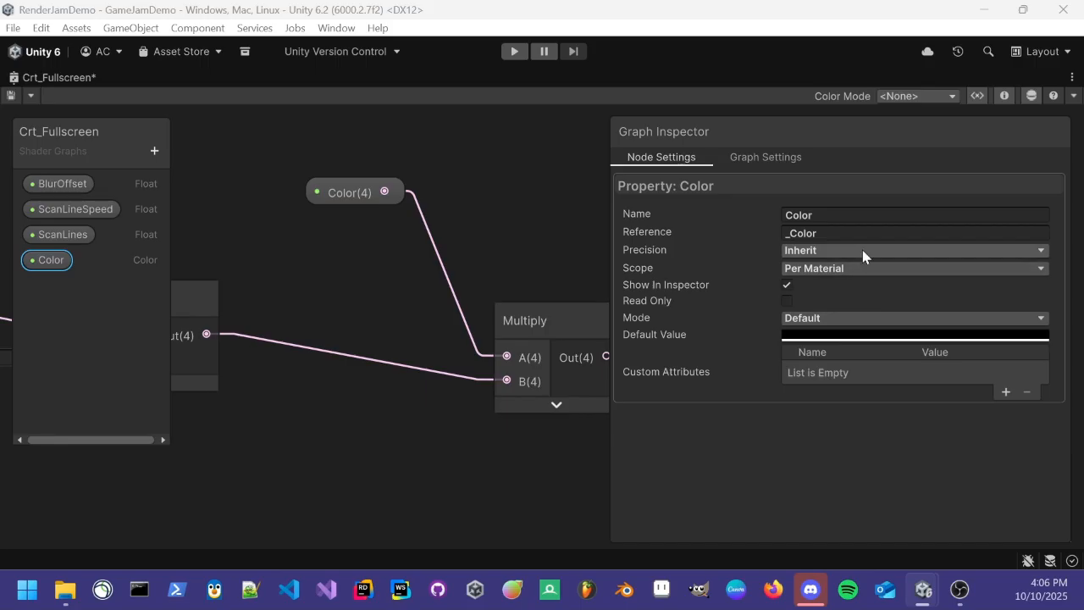
pyautogui.click(838, 326)
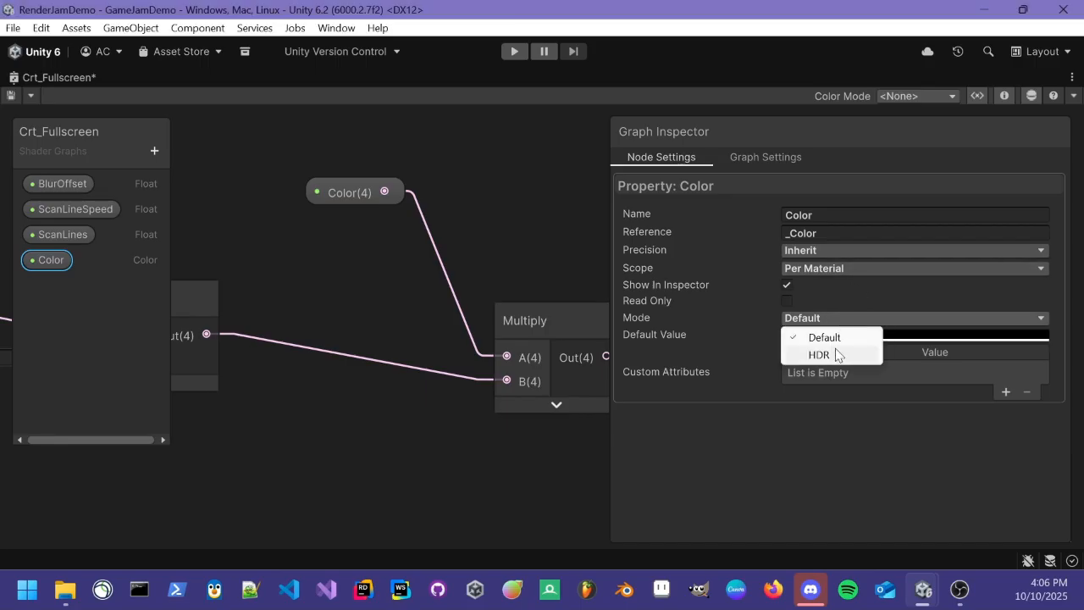
pyautogui.click(834, 359)
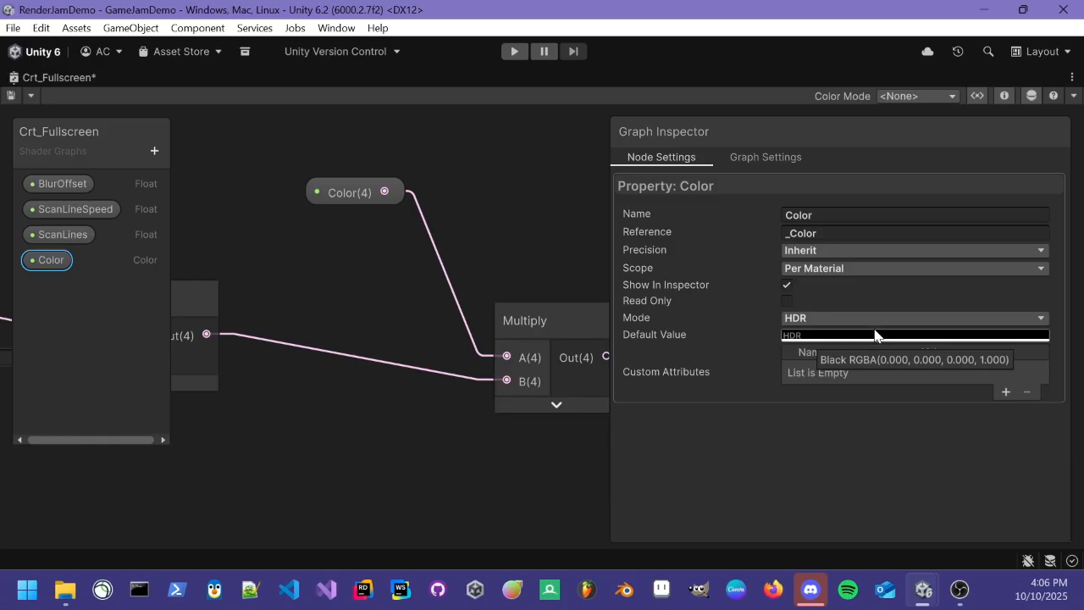
# Set the Color property's default value to white with V at 100.
pyautogui.click(866, 338)
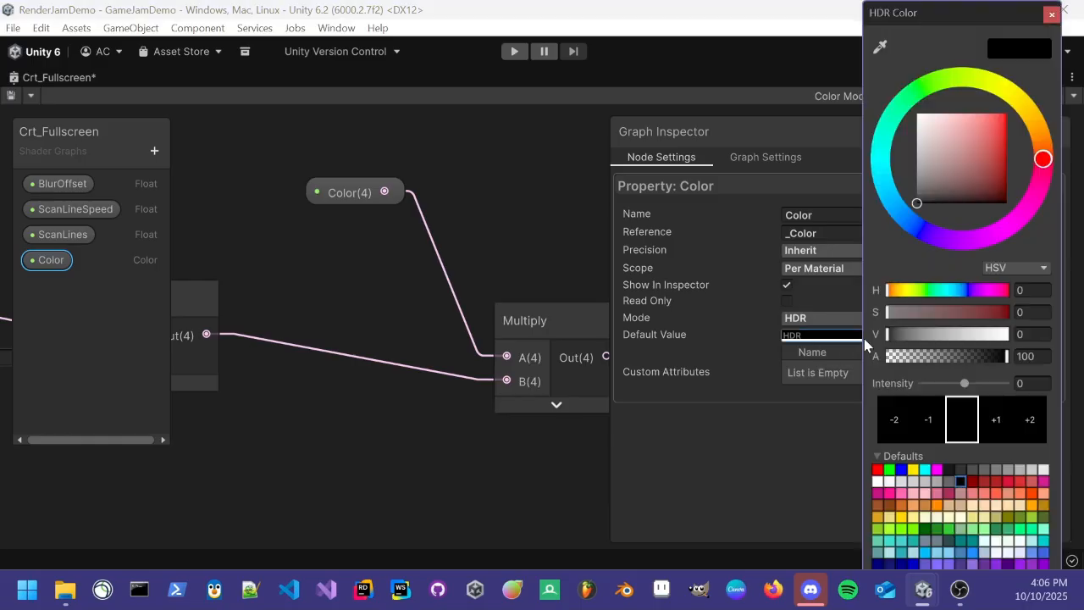
pyautogui.click(787, 434)
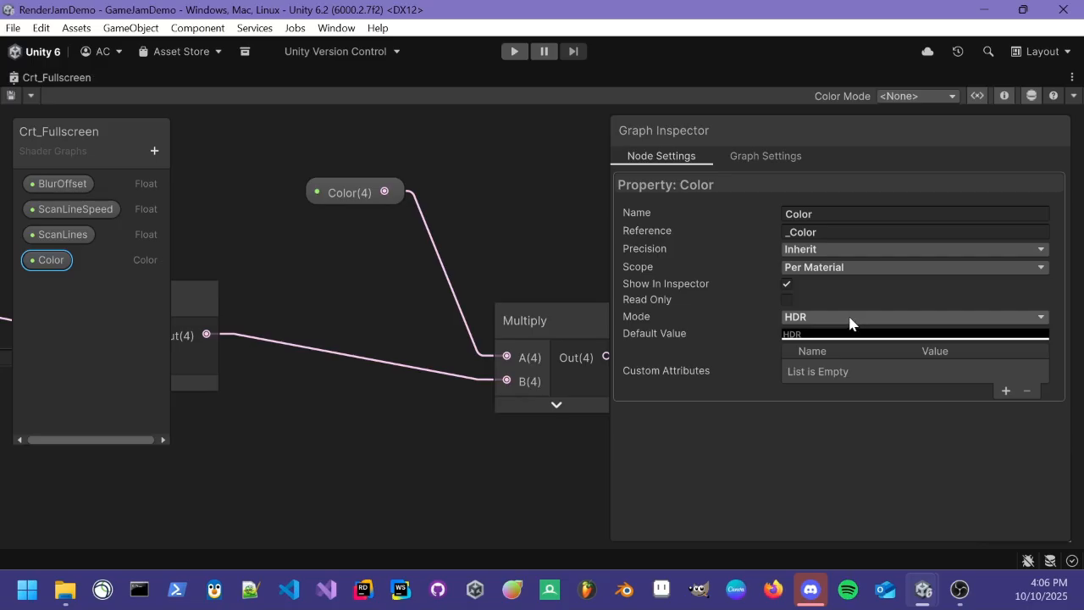
pyautogui.click(847, 334)
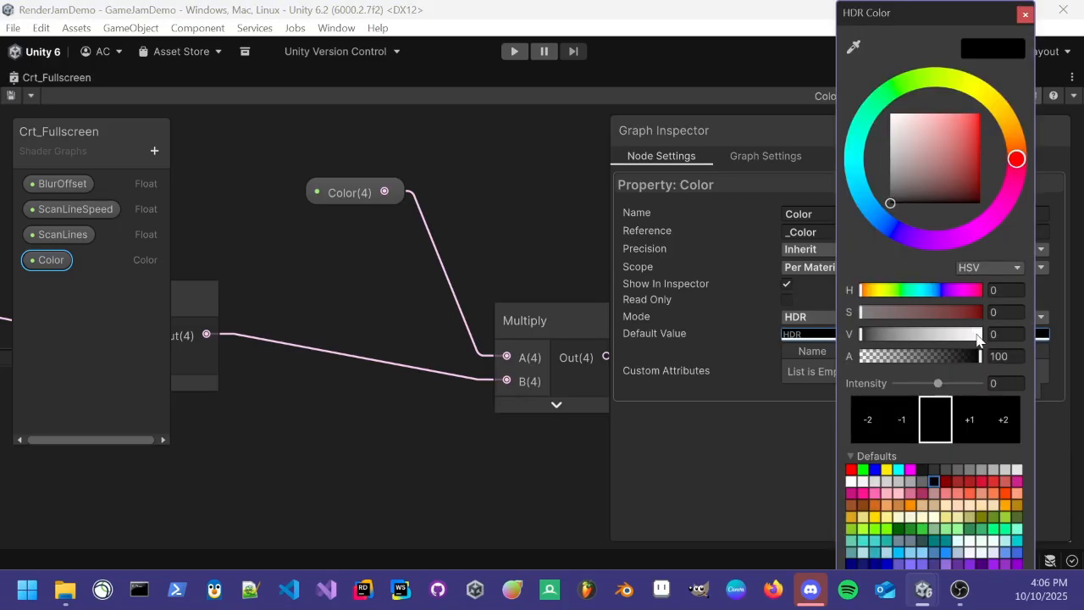
pyautogui.click(978, 334)
pyautogui.click(995, 335)
pyautogui.click(757, 431)
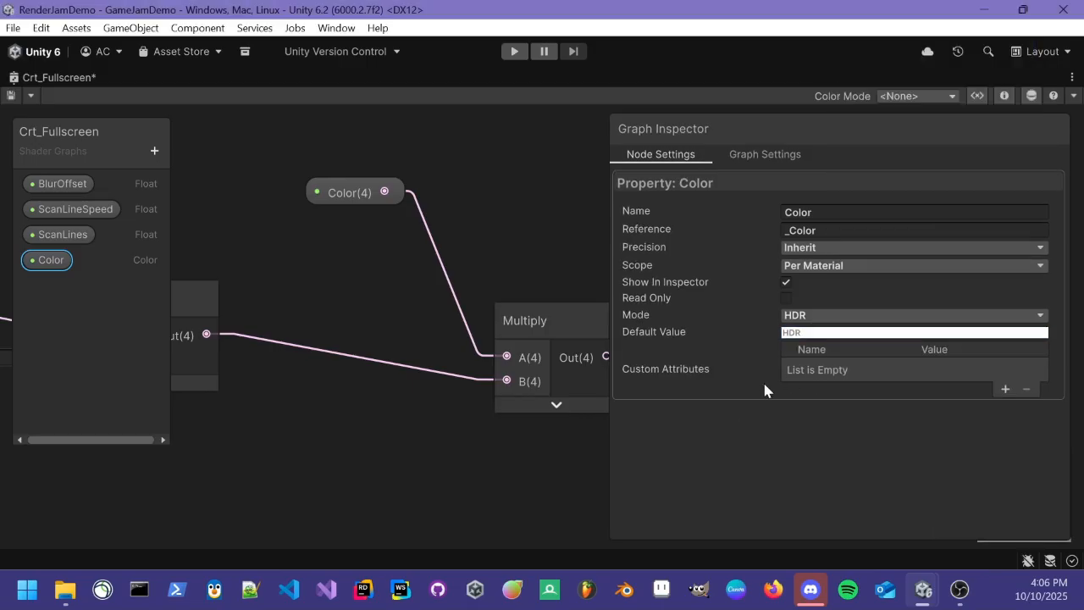
pyautogui.click(843, 333)
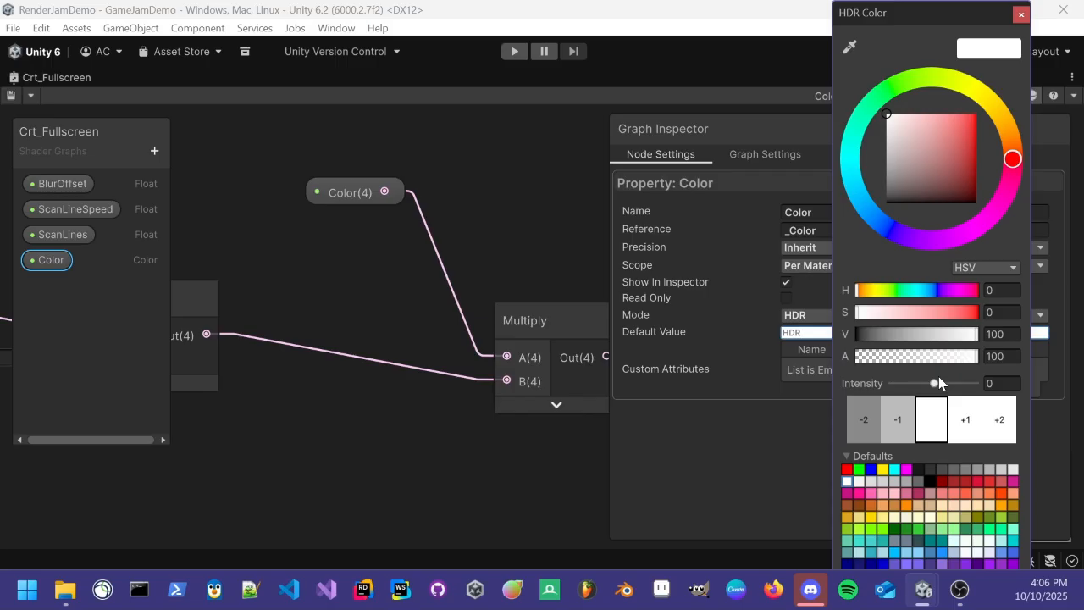
pyautogui.click(532, 455)
# Narrow the Graph Inspector and connect the Multiply node's output to the Fragment's Base Color.
pyautogui.moveTo(514, 462); pyautogui.dragTo(419, 454, button='middle')
pyautogui.moveTo(609, 134); pyautogui.dragTo(931, 134)
pyautogui.scroll(-3, 726, 290)
pyautogui.moveTo(399, 331); pyautogui.dragTo(841, 286)
pyautogui.moveTo(546, 239); pyautogui.dragTo(606, 228, button='middle')
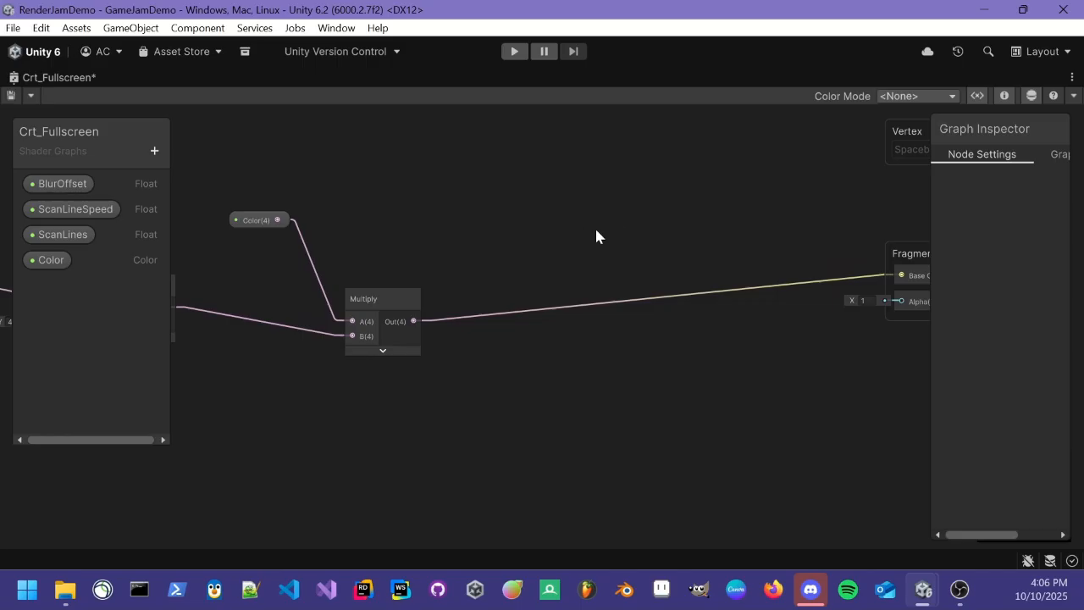
# Save the graph and show the Game view.
pyautogui.hotkey('ctrl', 's')
pyautogui.doubleClick(72, 79)
pyautogui.click(97, 78)
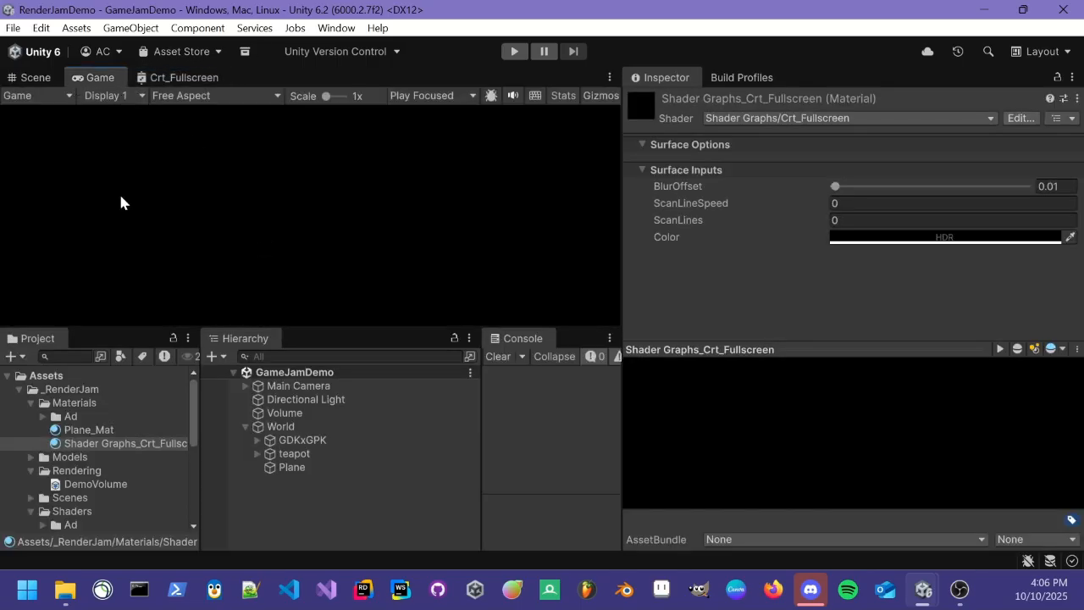
pyautogui.doubleClick(98, 77)
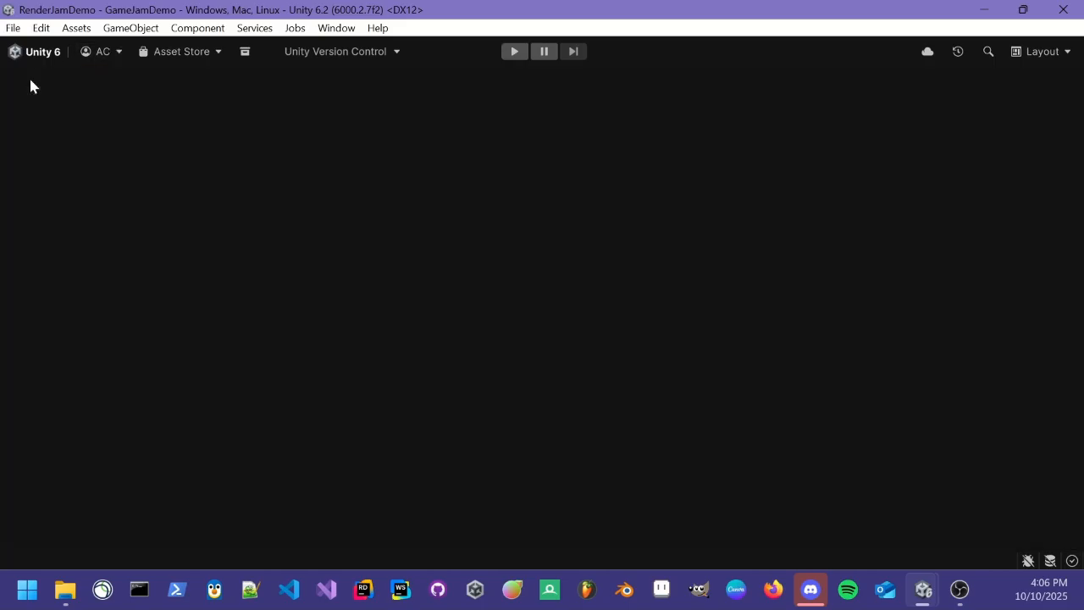
pyautogui.doubleClick(31, 77)
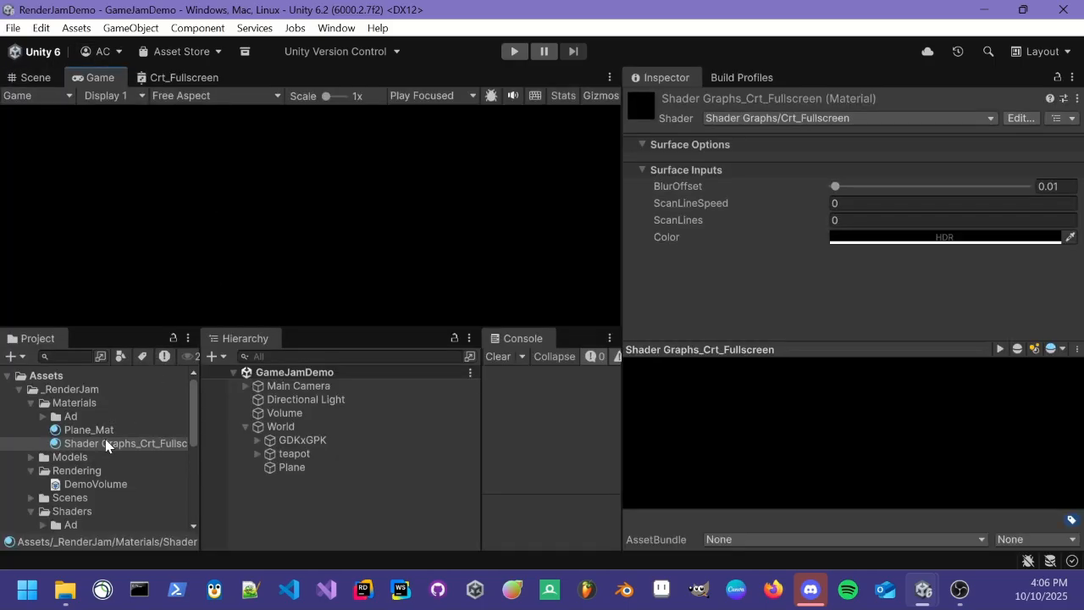
# Check the Color property's connection to the Multiply node in the graph and return to the Game view.
pyautogui.doubleClick(183, 77)
pyautogui.scroll(12, 497, 272)
pyautogui.moveTo(555, 242); pyautogui.dragTo(514, 466, button='middle')
pyautogui.click(352, 167)
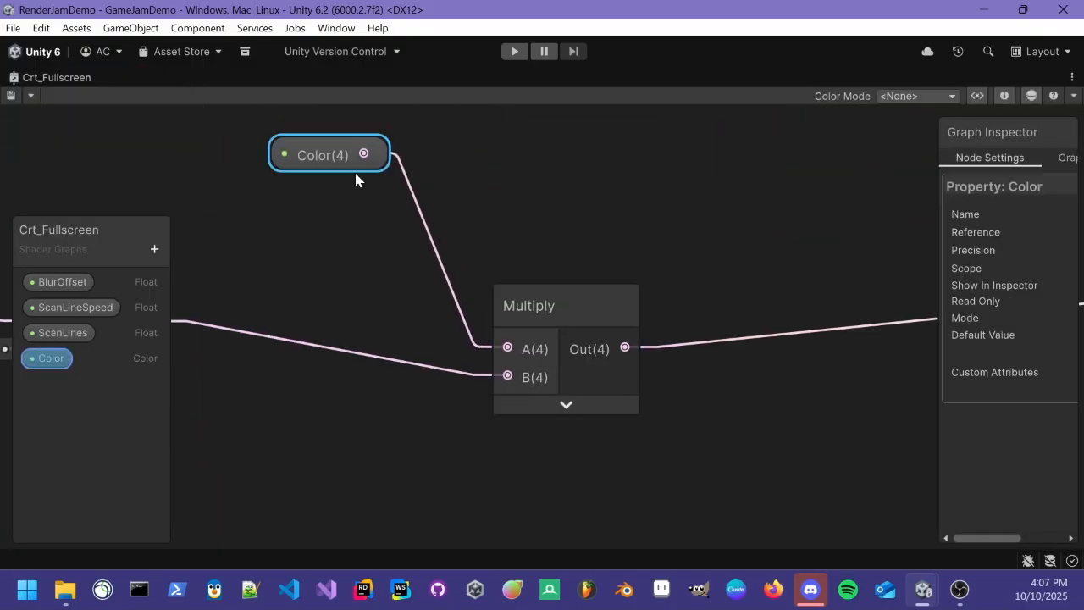
pyautogui.doubleClick(66, 77)
pyautogui.click(83, 77)
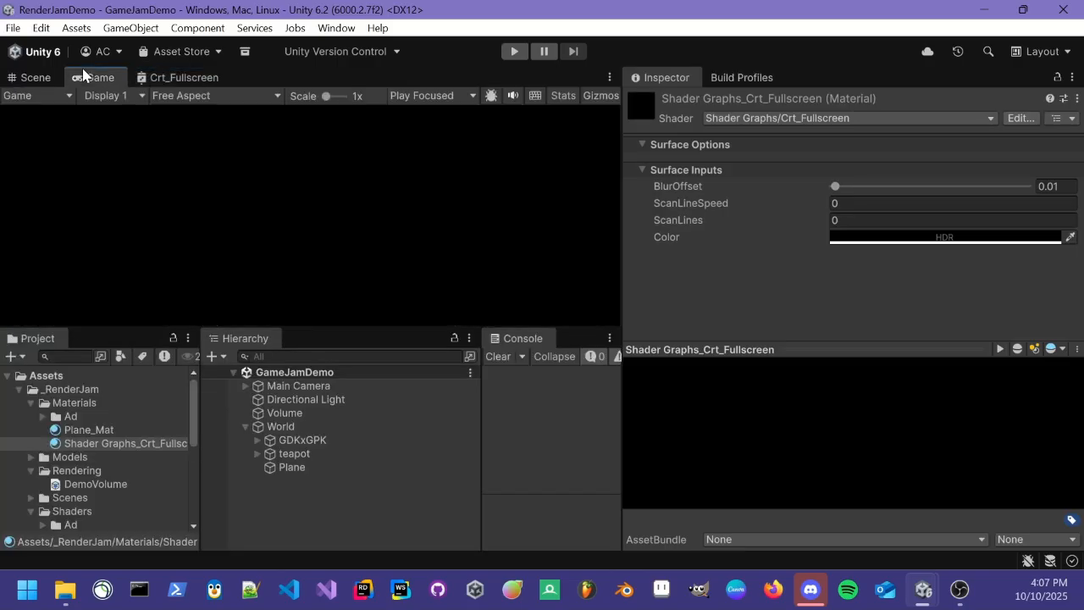
# Set the Color of the Shader Graphs_Crt_Fullscreen material to white with V at 100.
pyautogui.click(87, 445)
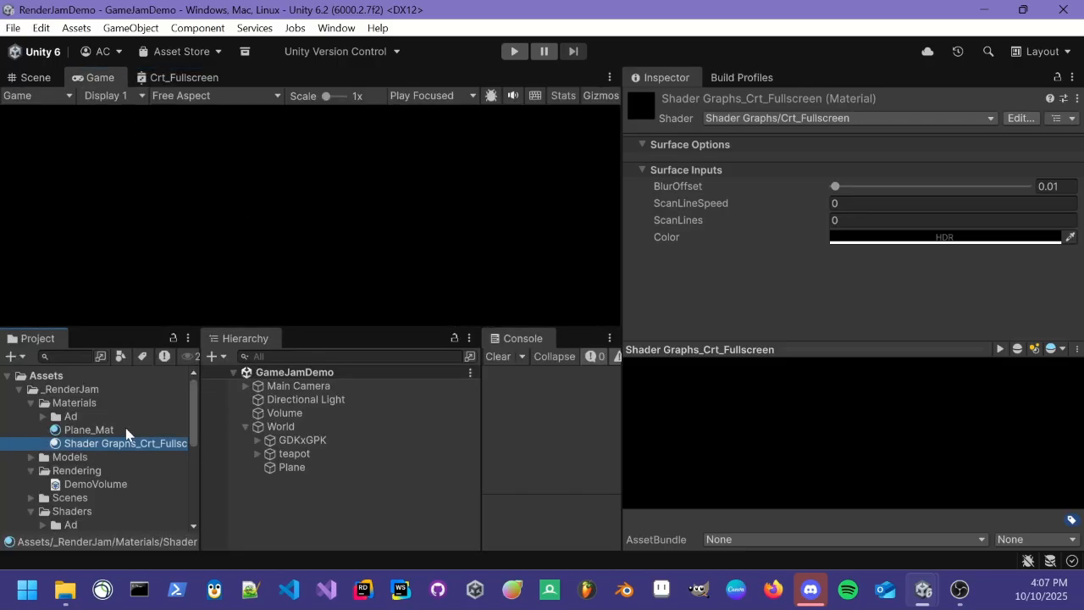
pyautogui.click(850, 240)
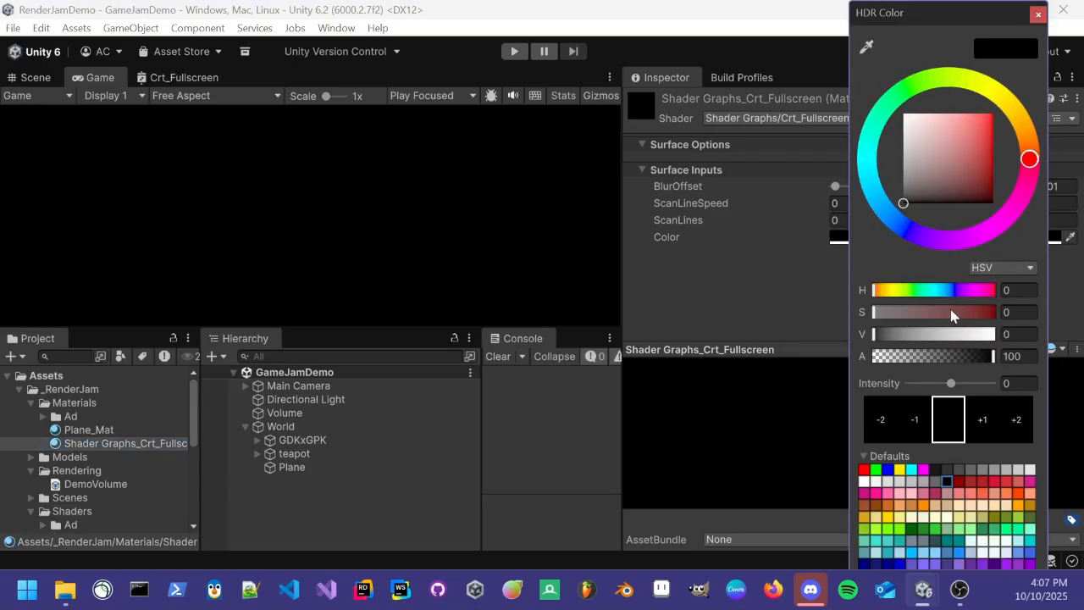
pyautogui.moveTo(961, 335); pyautogui.dragTo(1057, 338)
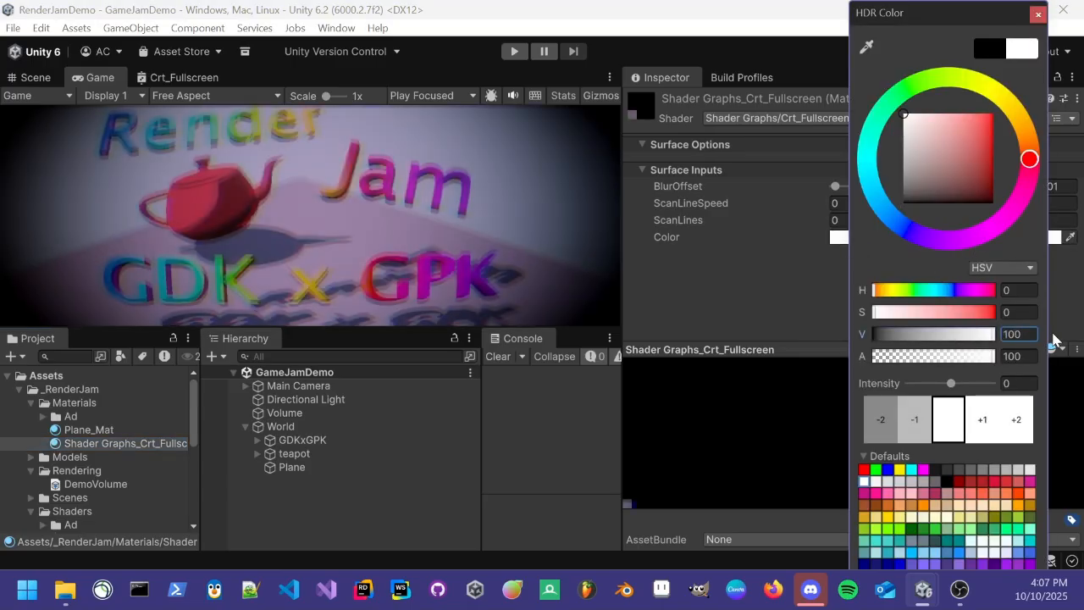
# Try intensities such as 1 and 2 on the material's HDR Color before setting the intensity to 1.3.
pyautogui.click(992, 430)
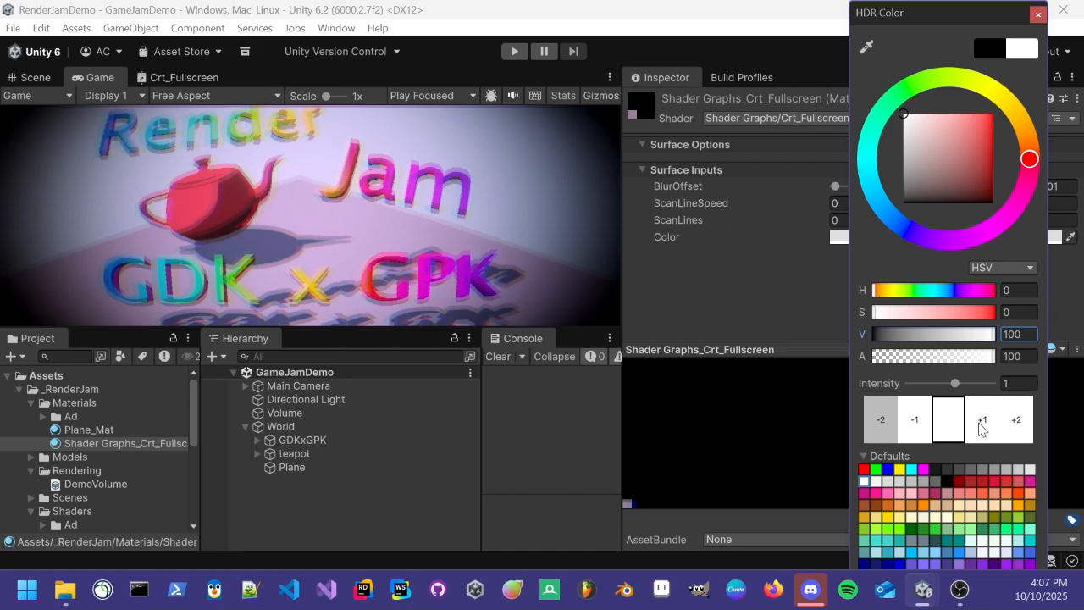
pyautogui.click(910, 422)
pyautogui.click(994, 422)
pyautogui.click(982, 423)
pyautogui.click(917, 421)
pyautogui.click(985, 423)
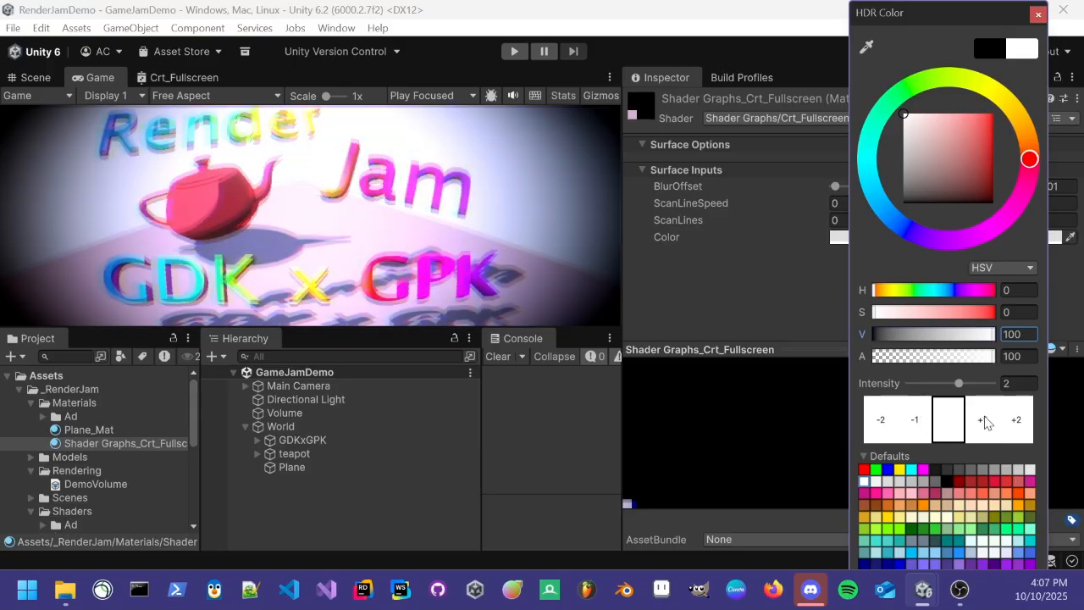
pyautogui.click(923, 423)
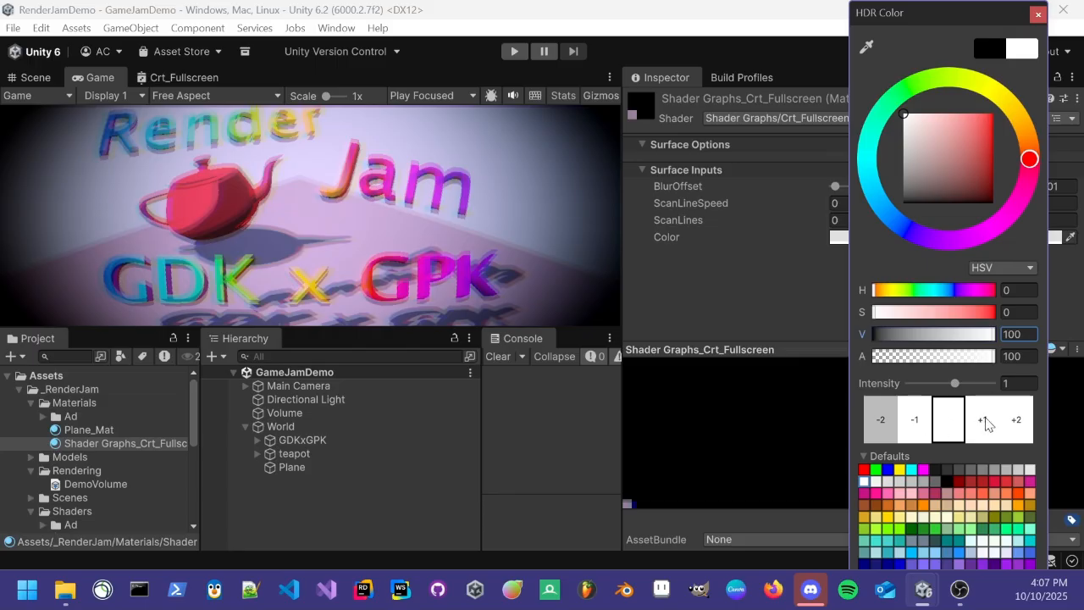
pyautogui.click(983, 423)
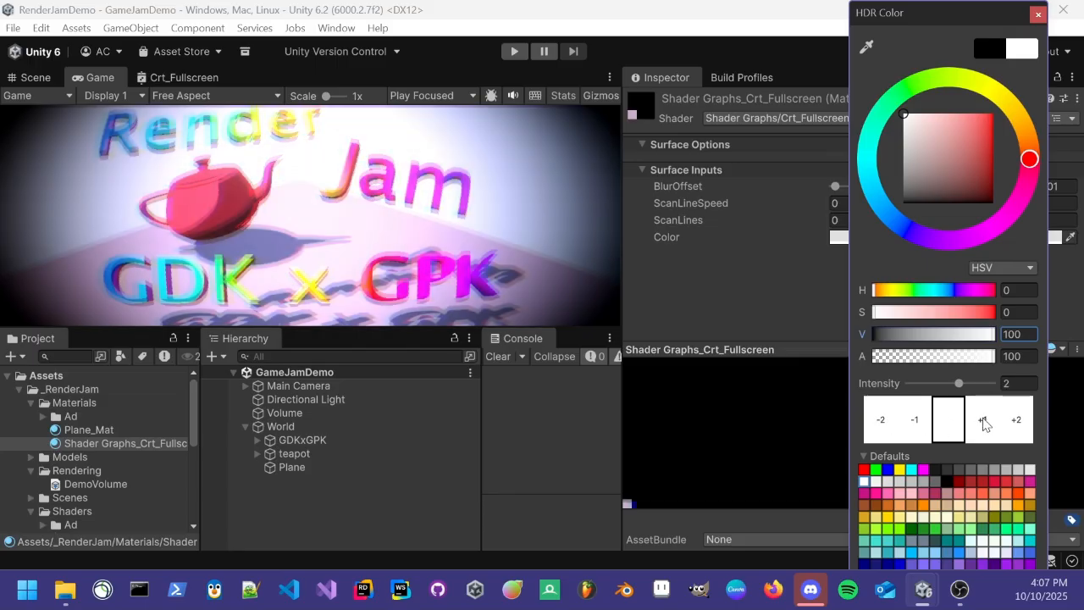
pyautogui.click(983, 423)
pyautogui.click(920, 422)
pyautogui.click(918, 424)
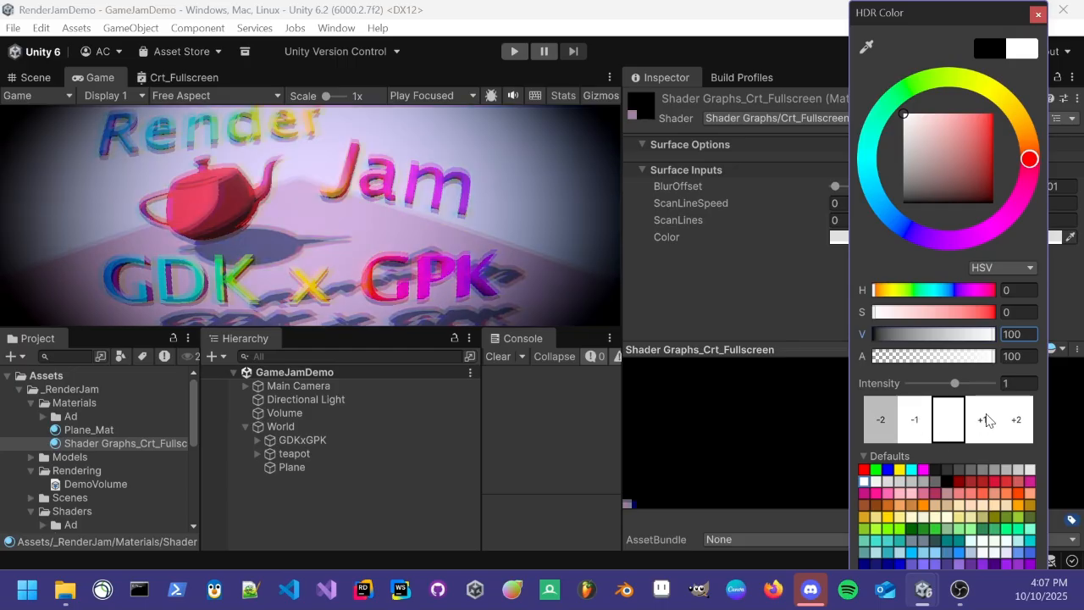
pyautogui.moveTo(956, 387); pyautogui.dragTo(959, 390)
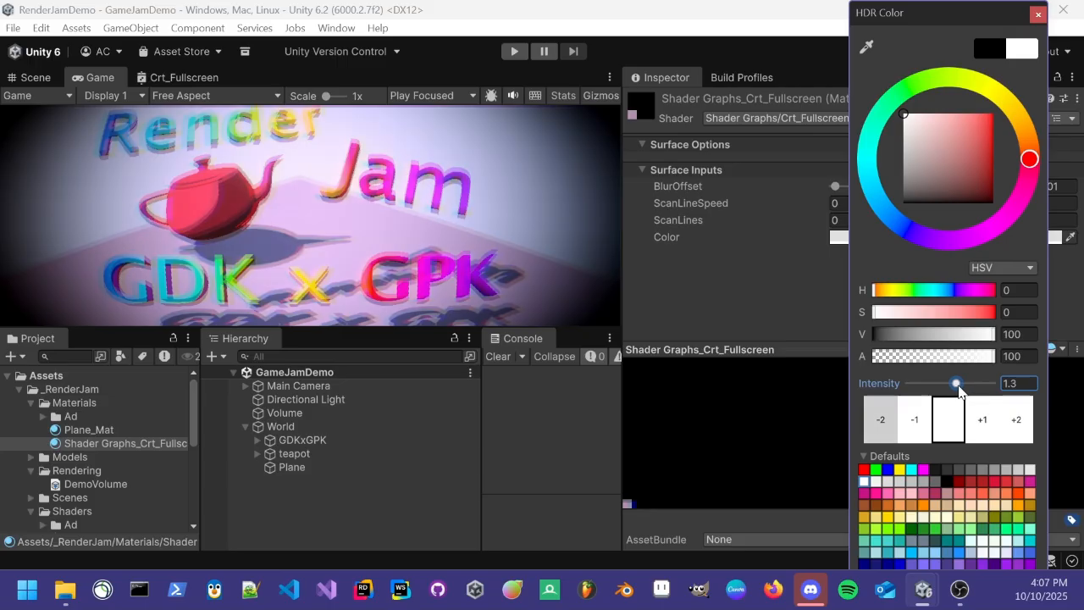
pyautogui.click(231, 201)
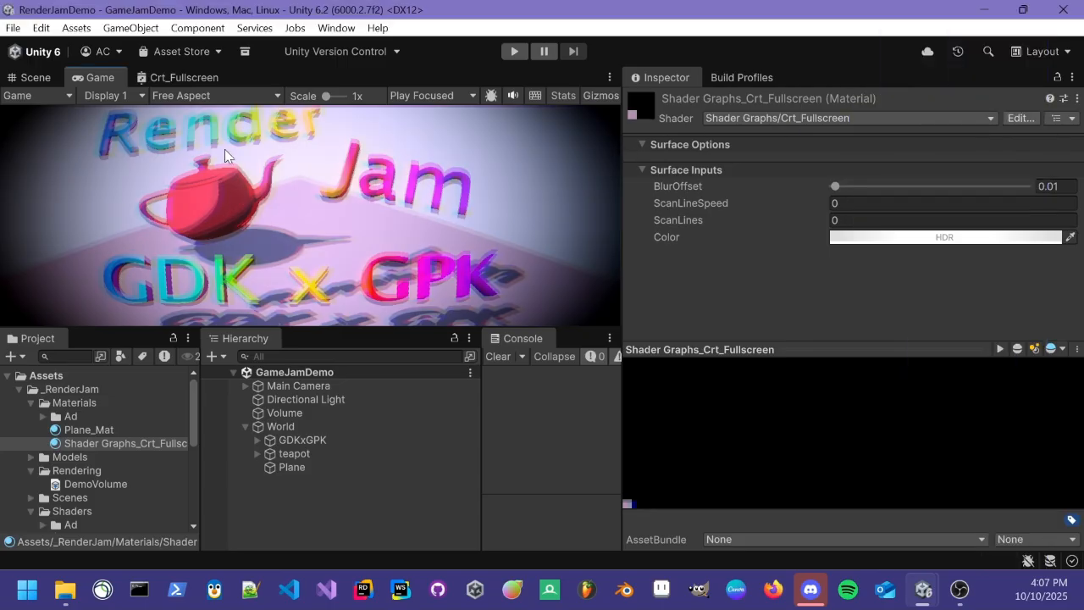
# Delete the connection from the final Multiply node to the fragment's Base Color in the maximised Crt_Fullscreen graph.
pyautogui.click(178, 80)
pyautogui.rightClick(187, 80)
pyautogui.click(163, 85)
pyautogui.doubleClick(161, 83)
pyautogui.scroll(-3, 599, 215)
pyautogui.moveTo(678, 191); pyautogui.dragTo(448, 267, button='middle')
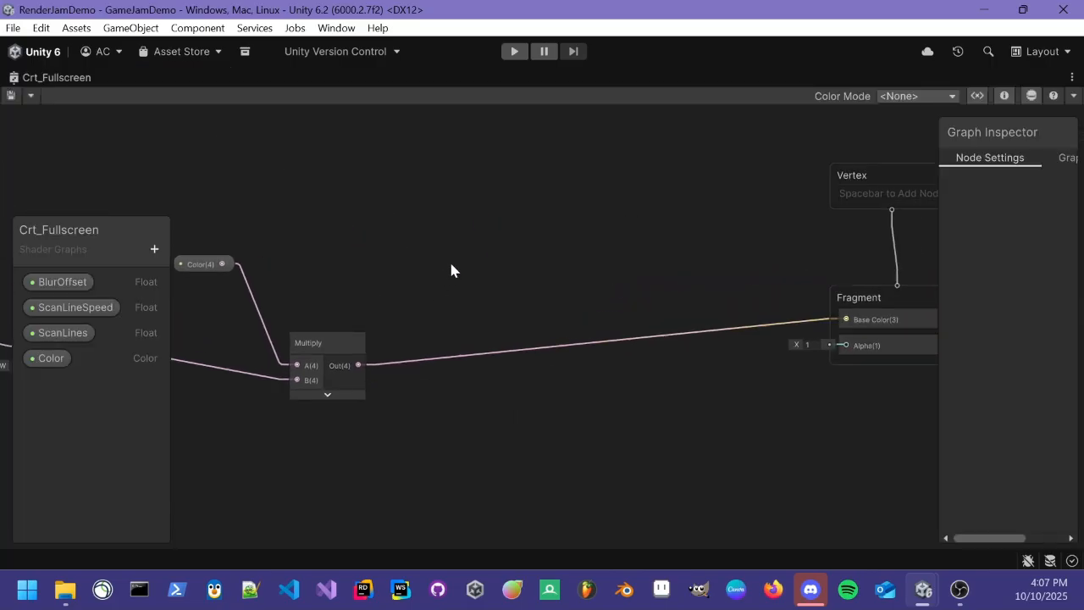
pyautogui.scroll(-1, 448, 267)
pyautogui.moveTo(571, 234); pyautogui.dragTo(409, 236, button='middle')
pyautogui.moveTo(448, 405); pyautogui.dragTo(441, 378)
pyautogui.press('Delete')
# Move the Vertex and Fragment blocks farther from the final Multiply node and place a ScanLineSpeed property node below the chain.
pyautogui.moveTo(489, 161); pyautogui.dragTo(766, 404)
pyautogui.moveTo(690, 288); pyautogui.dragTo(880, 319)
pyautogui.moveTo(549, 326); pyautogui.dragTo(544, 282, button='middle')
pyautogui.press('space')
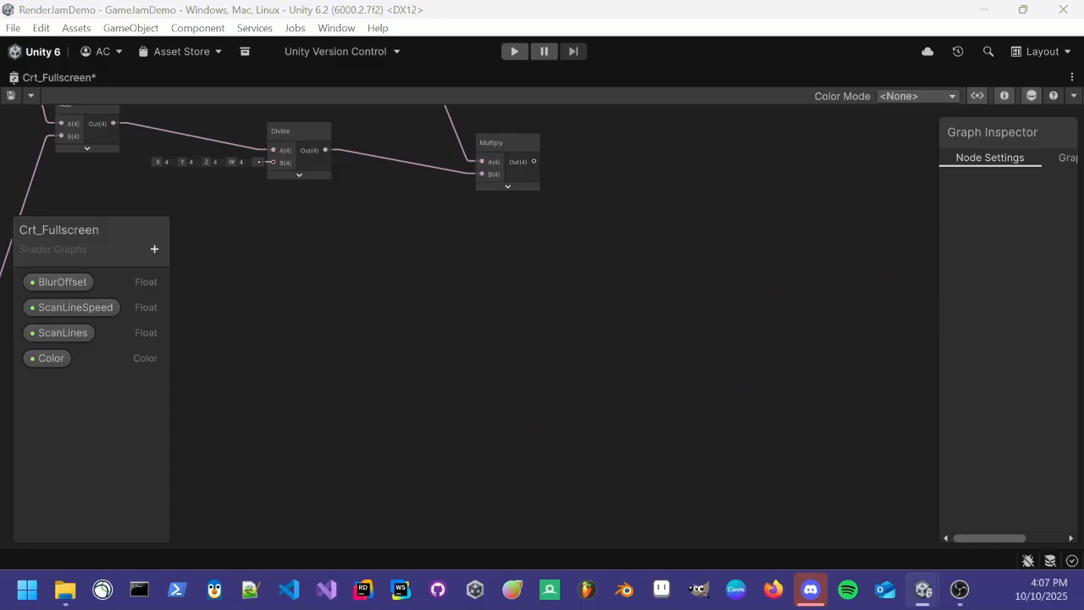
pyautogui.moveTo(457, 313); pyautogui.dragTo(344, 378, button='middle')
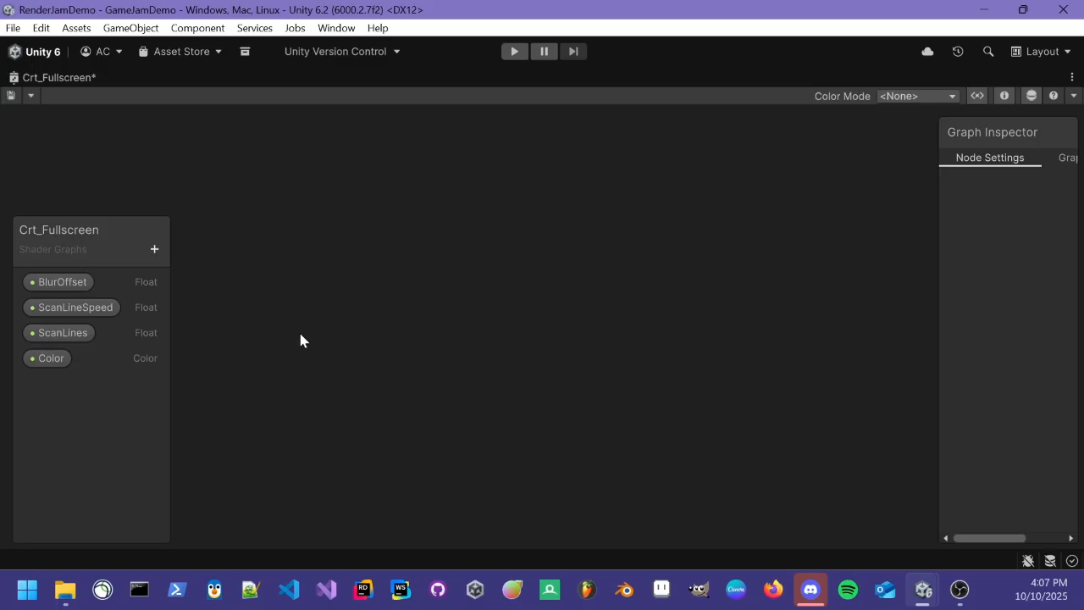
pyautogui.moveTo(54, 310); pyautogui.dragTo(274, 258)
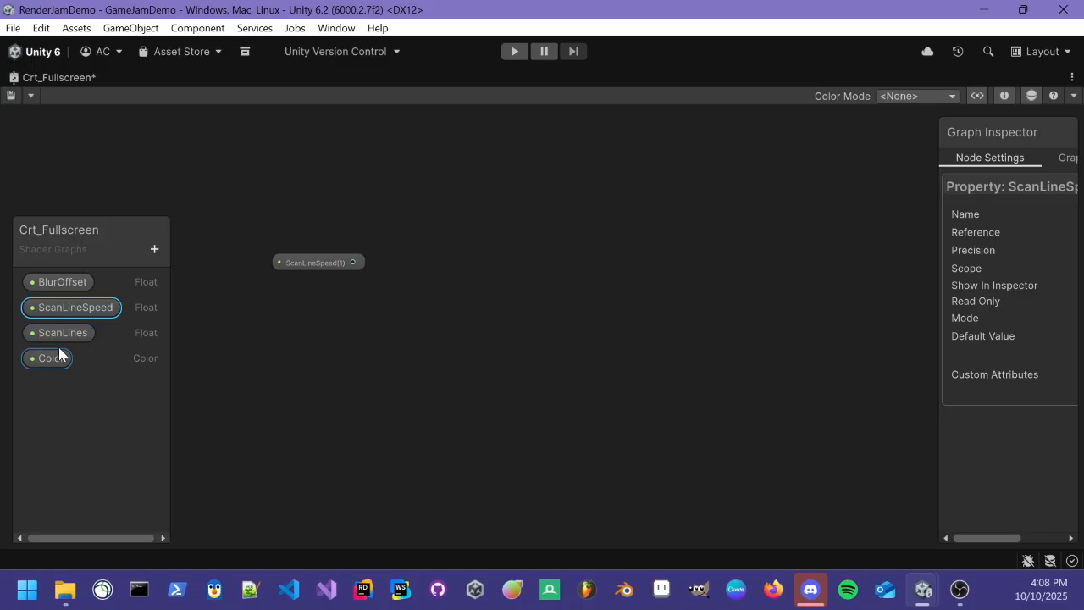
# Check the rendered Game view, the material's surface inputs and the BlurOffset property's settings against the graph.
pyautogui.scroll(-7, 364, 226)
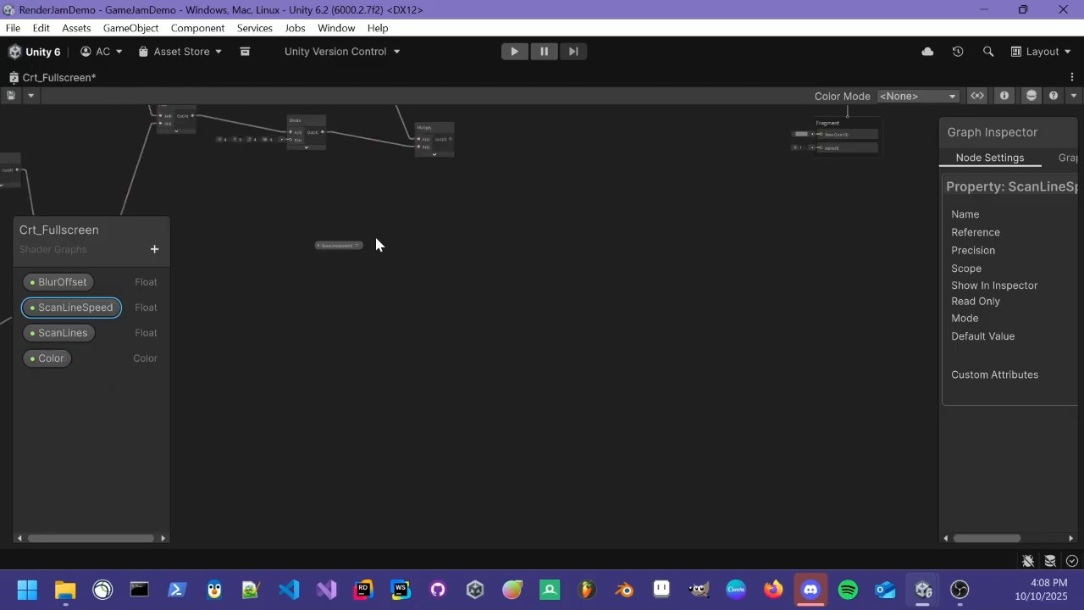
pyautogui.moveTo(431, 231); pyautogui.dragTo(413, 297, button='middle')
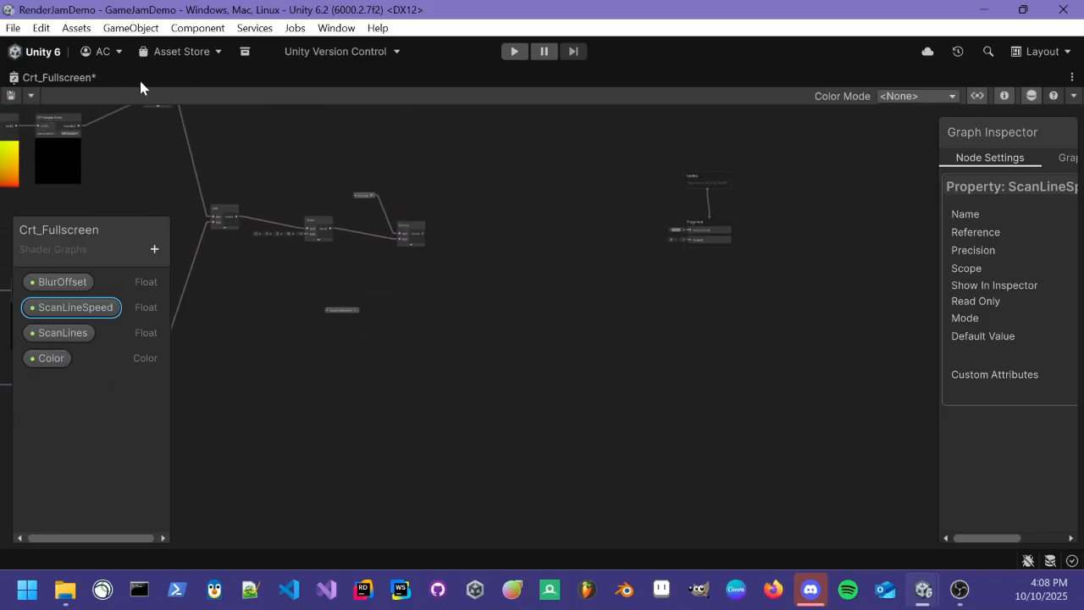
pyautogui.doubleClick(75, 77)
pyautogui.click(78, 78)
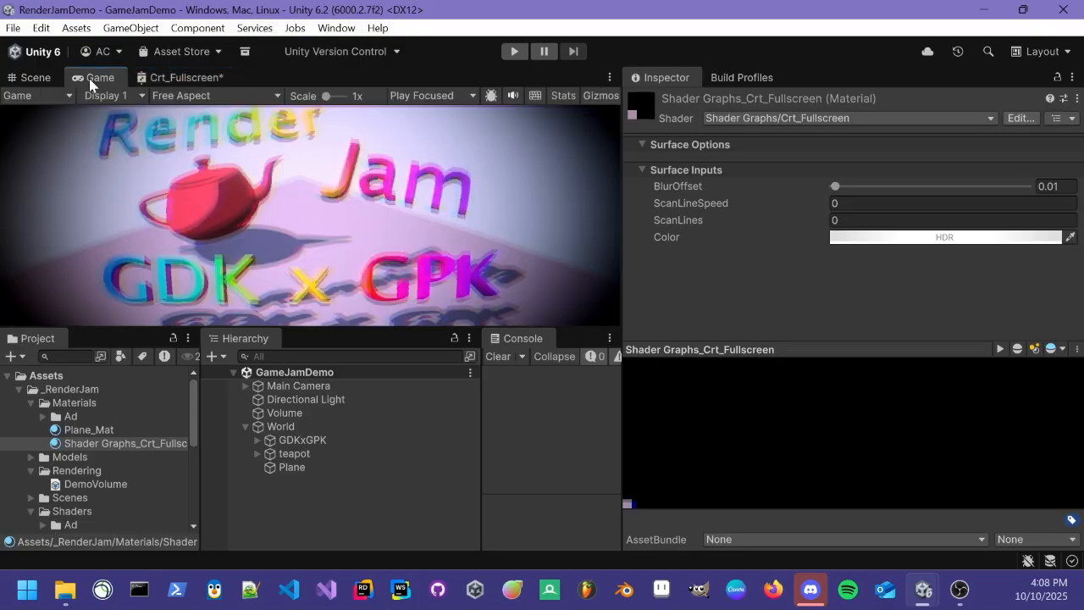
pyautogui.click(160, 78)
pyautogui.doubleClick(159, 78)
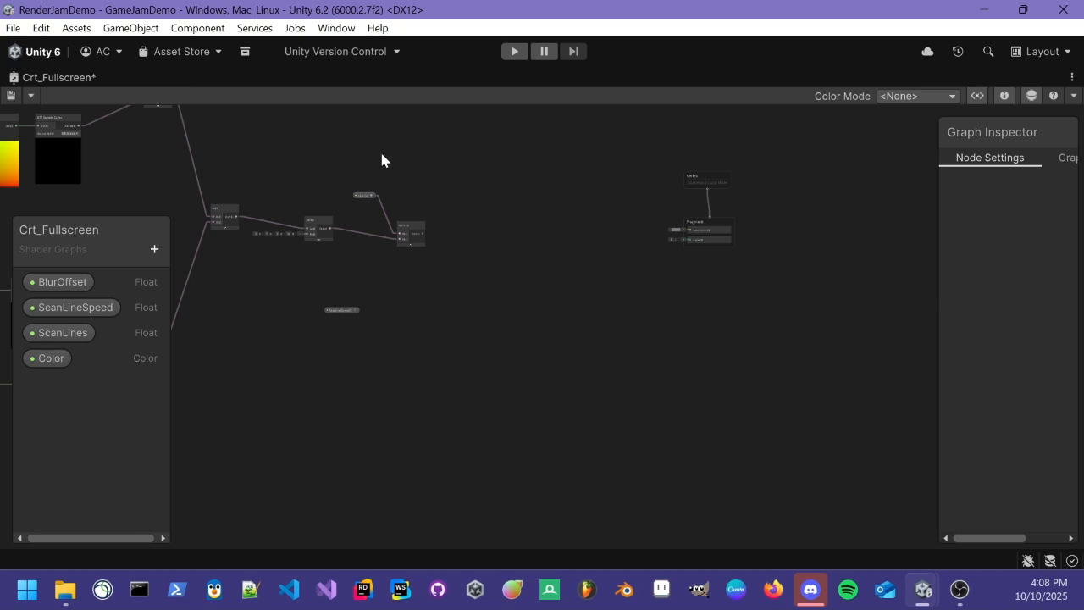
pyautogui.click(54, 281)
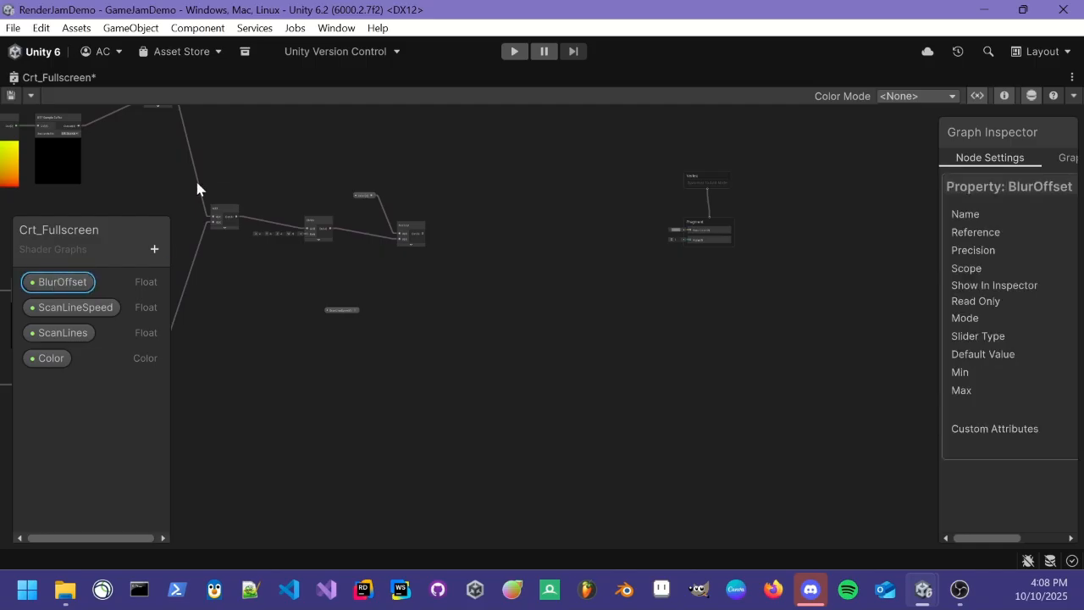
pyautogui.moveTo(942, 162); pyautogui.dragTo(993, 175)
pyautogui.doubleClick(51, 76)
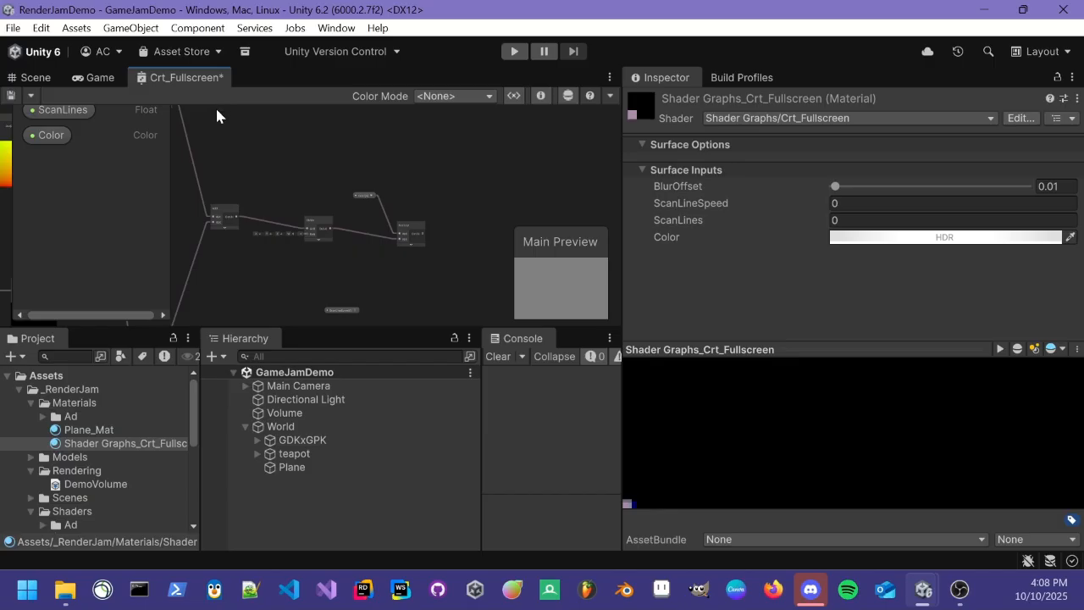
pyautogui.doubleClick(166, 78)
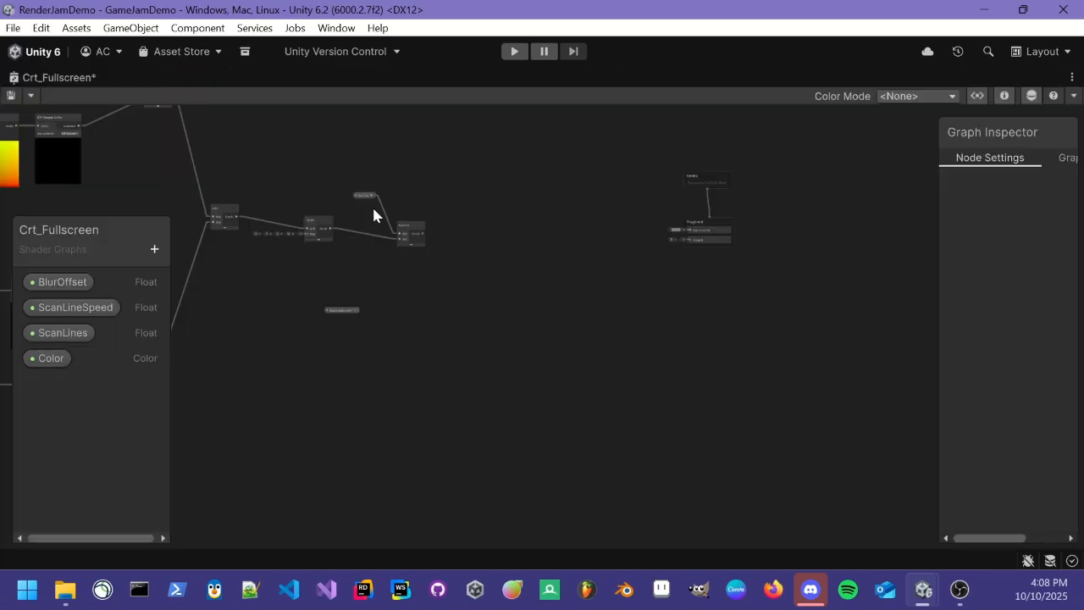
# Examine the node chain from the blur samples through Add, Divide and Multiply, and the ScanLineSpeed node below it.
pyautogui.scroll(3, 413, 270)
pyautogui.scroll(3, 436, 415)
pyautogui.scroll(-2, 440, 407)
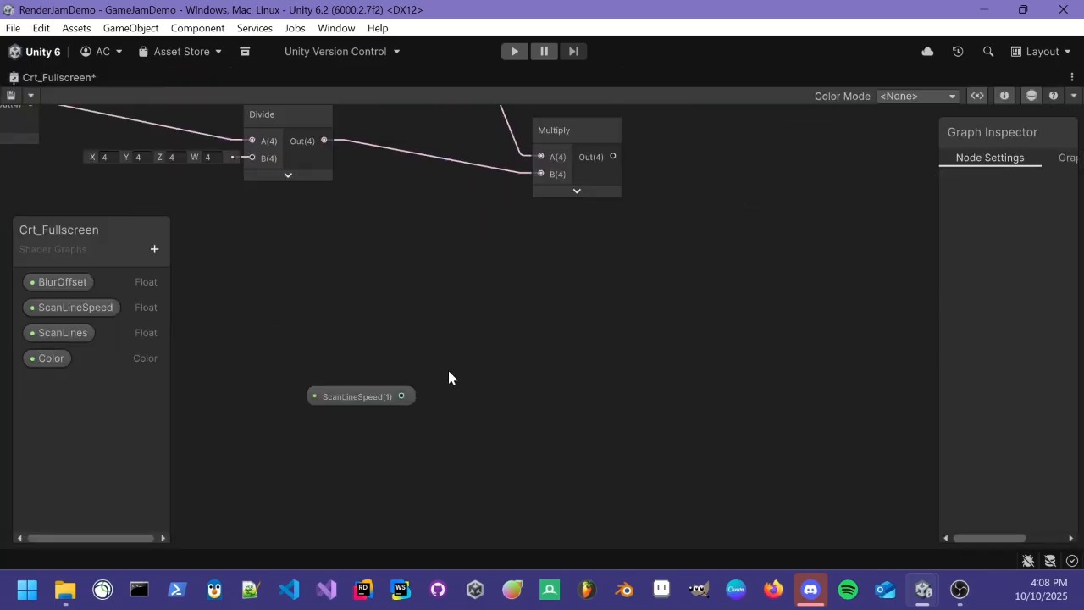
pyautogui.moveTo(585, 397); pyautogui.dragTo(500, 428, button='middle')
pyautogui.scroll(-3, 448, 390)
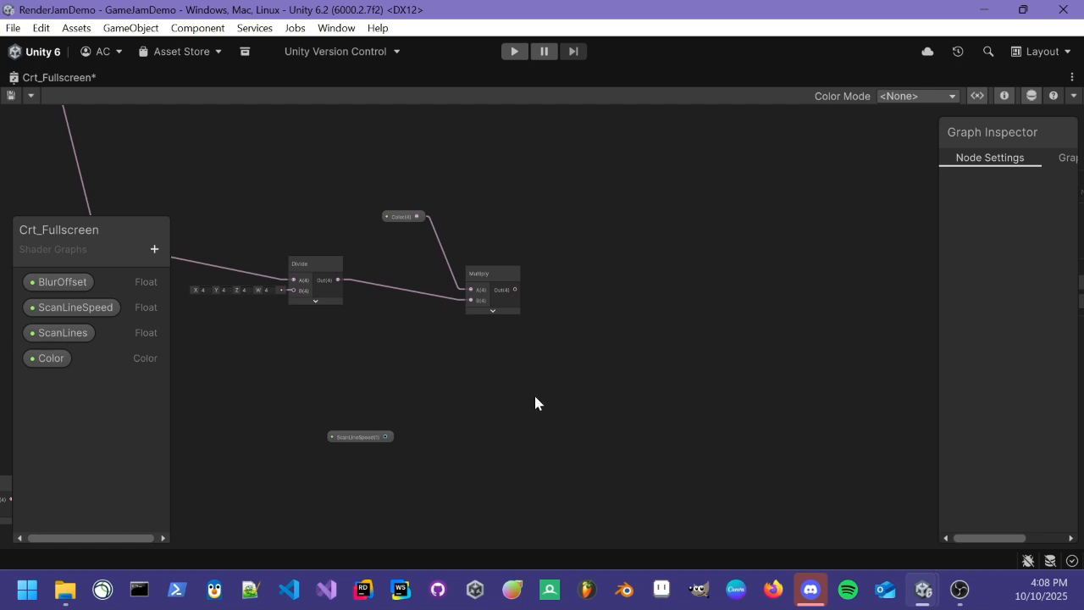
pyautogui.scroll(-4, 514, 392)
pyautogui.moveTo(375, 377); pyautogui.dragTo(546, 433, button='middle')
pyautogui.scroll(-1, 411, 366)
pyautogui.moveTo(415, 363); pyautogui.dragTo(533, 358, button='middle')
pyautogui.scroll(2, 533, 364)
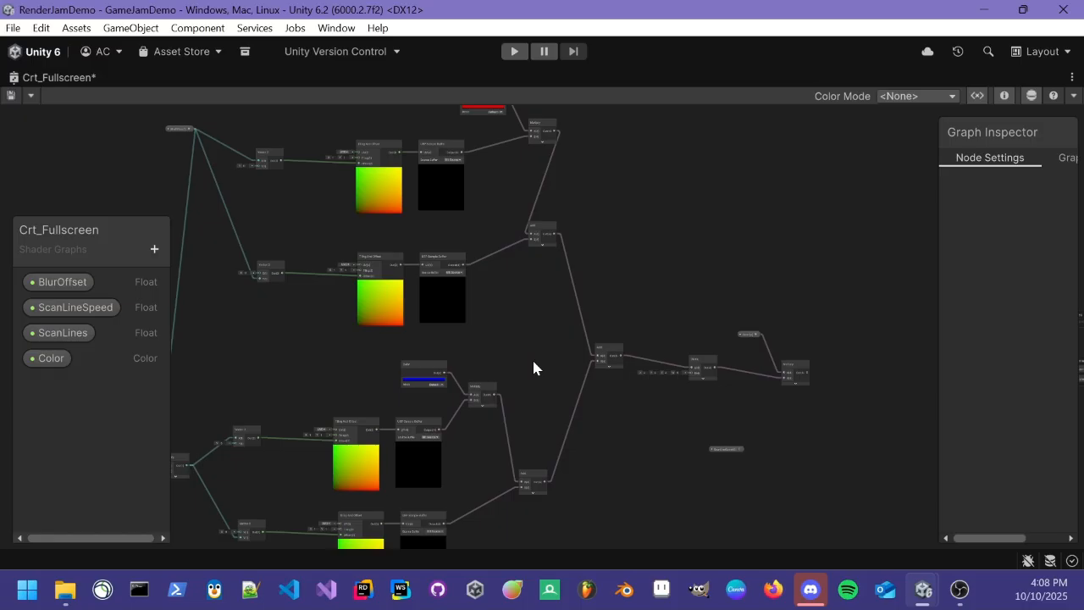
pyautogui.scroll(8, 818, 450)
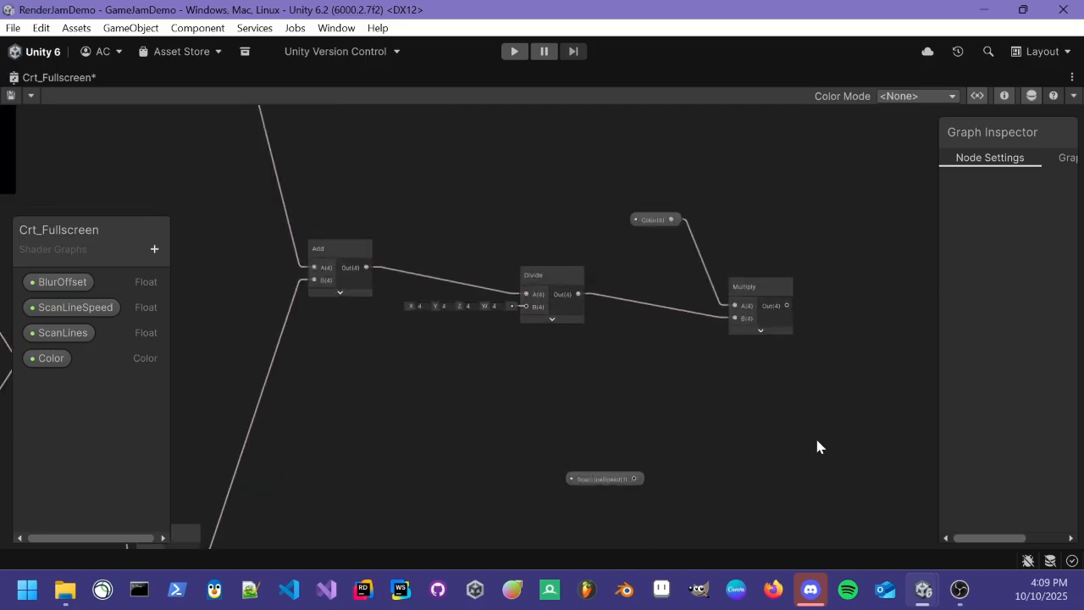
pyautogui.scroll(-2, 429, 345)
pyautogui.moveTo(531, 335); pyautogui.dragTo(529, 263, button='middle')
pyautogui.scroll(5, 385, 326)
pyautogui.scroll(5, 466, 346)
pyautogui.moveTo(374, 340); pyautogui.dragTo(595, 370, button='middle')
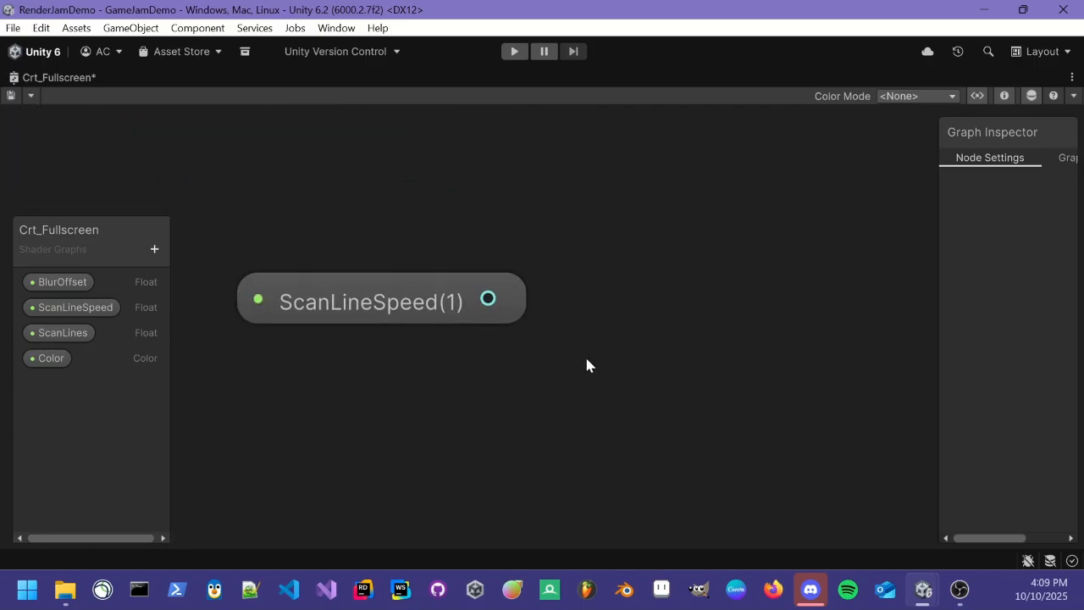
pyautogui.scroll(-5, 510, 344)
pyautogui.scroll(4, 454, 341)
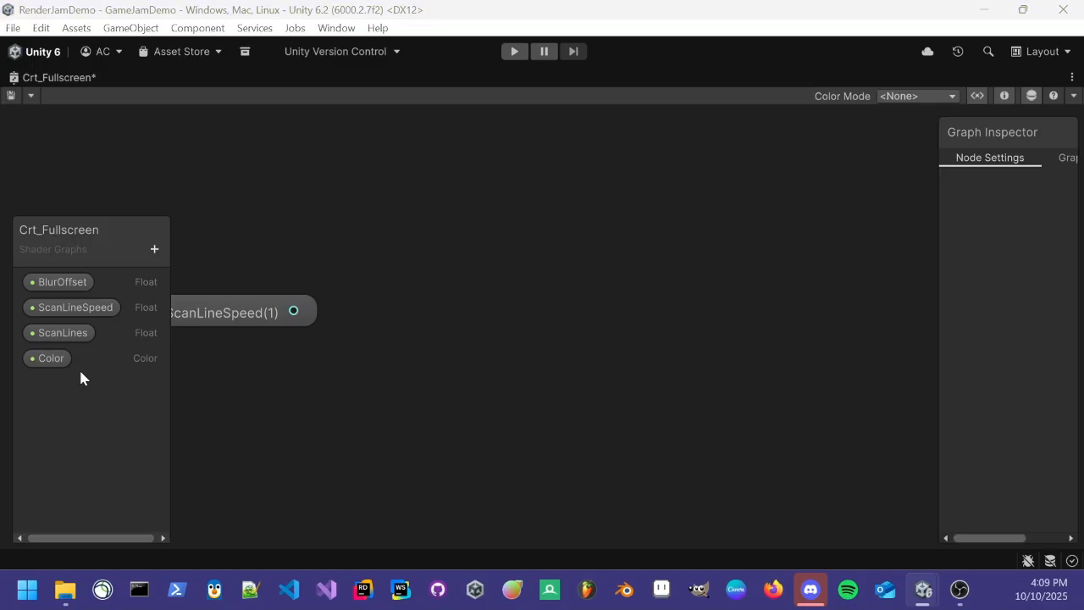
pyautogui.moveTo(485, 373); pyautogui.dragTo(639, 347, button='middle')
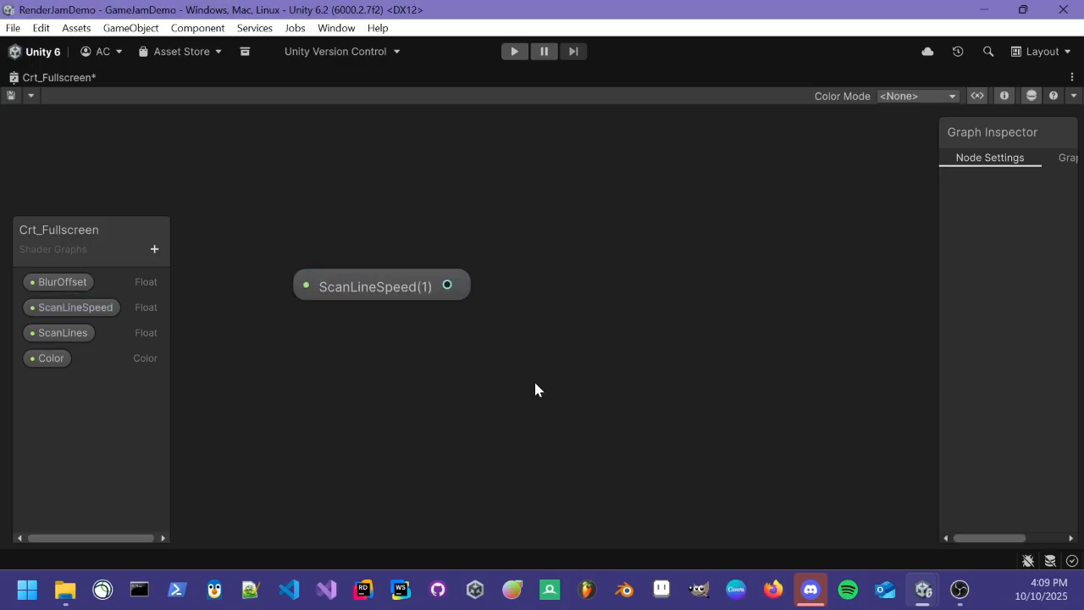
# Add a Time node and position it just below the ScanLineSpeed node.
pyautogui.scroll(-2, 426, 380)
pyautogui.press('space')
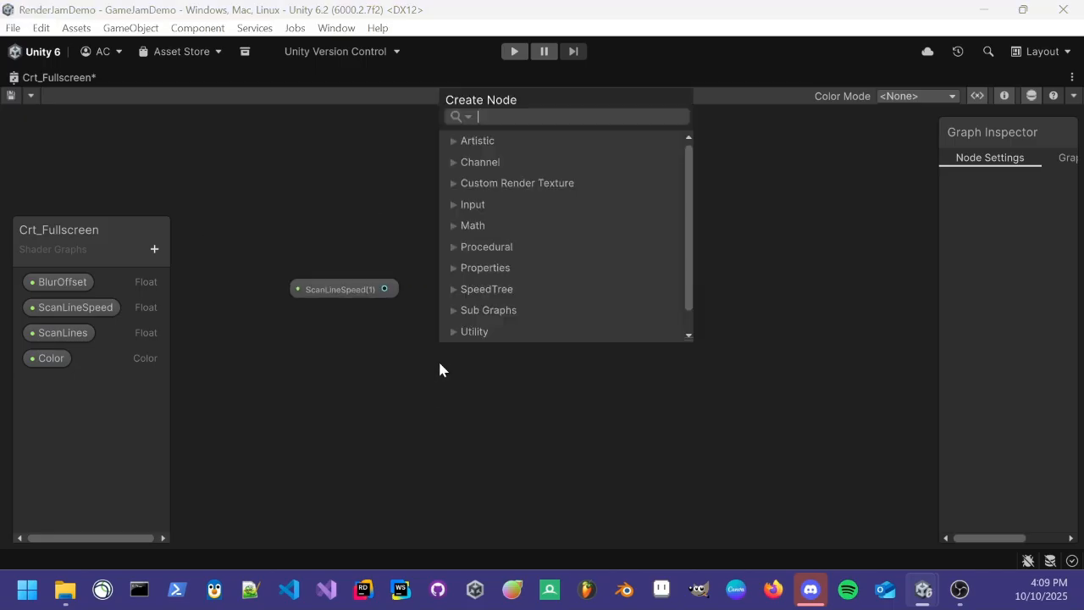
pyautogui.write('time')
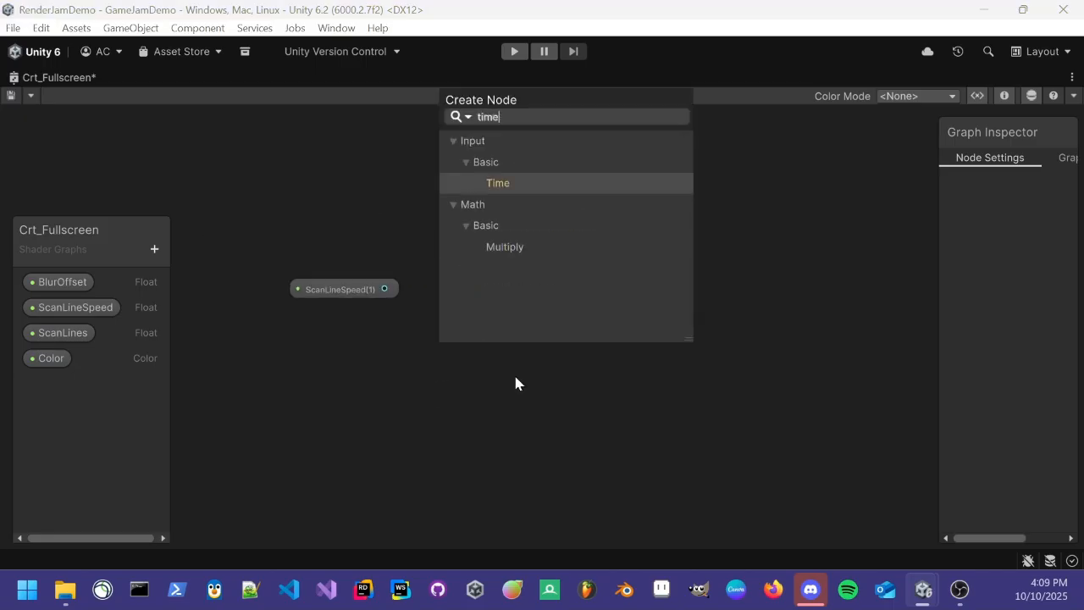
pyautogui.press('Return')
pyautogui.press('space')
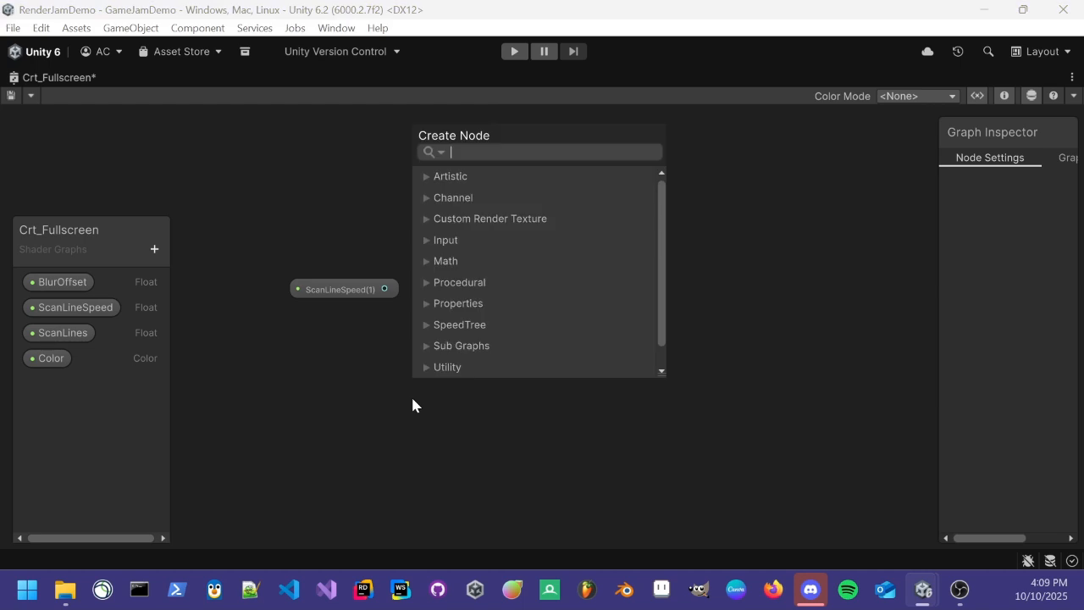
pyautogui.write('time')
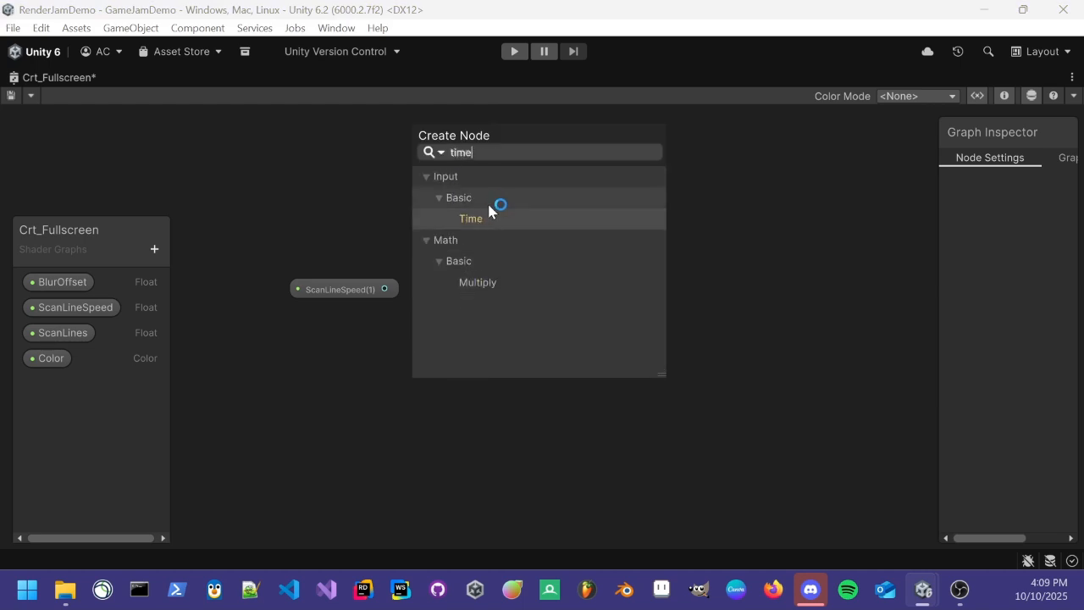
pyautogui.click(475, 227)
pyautogui.scroll(7, 485, 461)
pyautogui.moveTo(448, 387); pyautogui.dragTo(375, 293)
pyautogui.scroll(-5, 530, 288)
pyautogui.moveTo(554, 258); pyautogui.dragTo(532, 299, button='middle')
pyautogui.moveTo(449, 303); pyautogui.dragTo(372, 293)
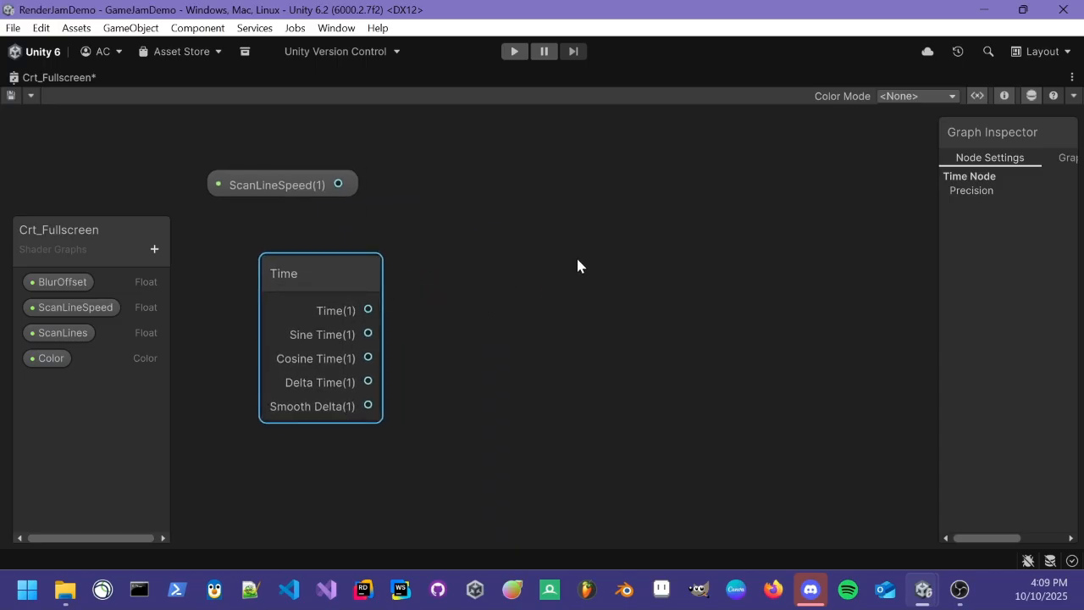
# Add a new Multiply node beside the ScanLineSpeed and Time nodes.
pyautogui.moveTo(579, 266); pyautogui.dragTo(498, 324, button='middle')
pyautogui.click(498, 324)
pyautogui.press('space')
pyautogui.write('mul')
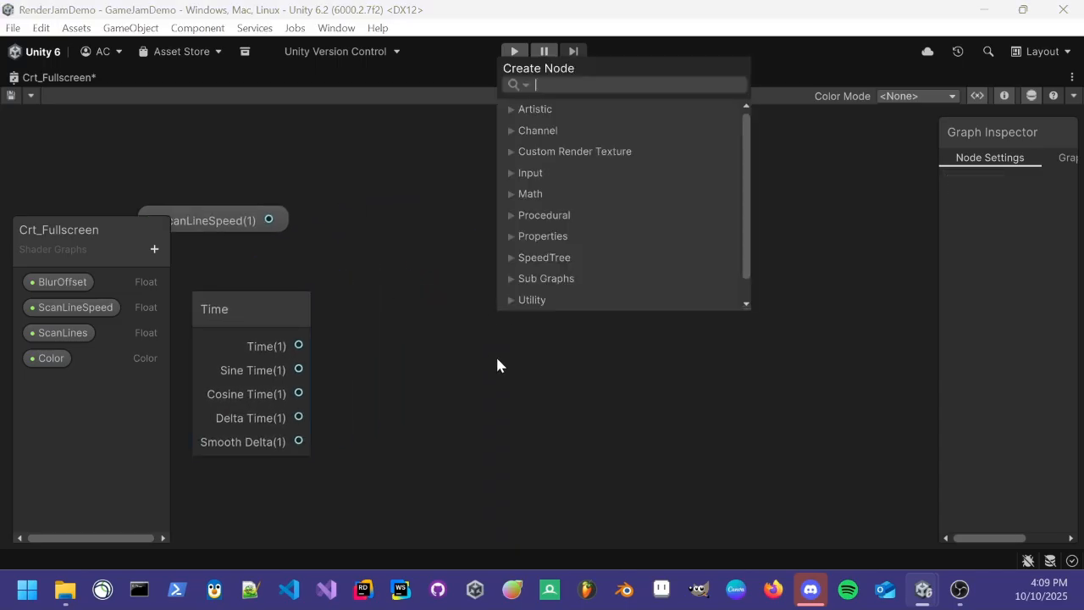
pyautogui.press('Return')
pyautogui.moveTo(565, 365); pyautogui.dragTo(547, 278)
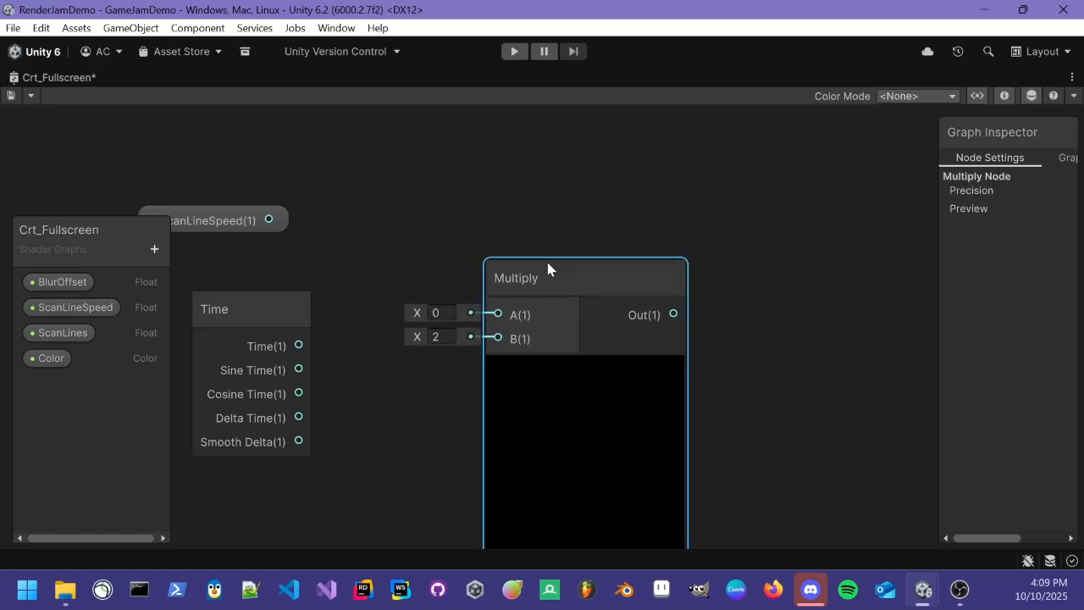
# Connect ScanLineSpeed to input A and Time to input B of the new Multiply node and collapse its preview.
pyautogui.scroll(2, 406, 314)
pyautogui.moveTo(255, 359); pyautogui.dragTo(531, 338)
pyautogui.moveTo(214, 185); pyautogui.dragTo(531, 303)
pyautogui.moveTo(595, 291); pyautogui.dragTo(479, 241)
pyautogui.click(535, 331)
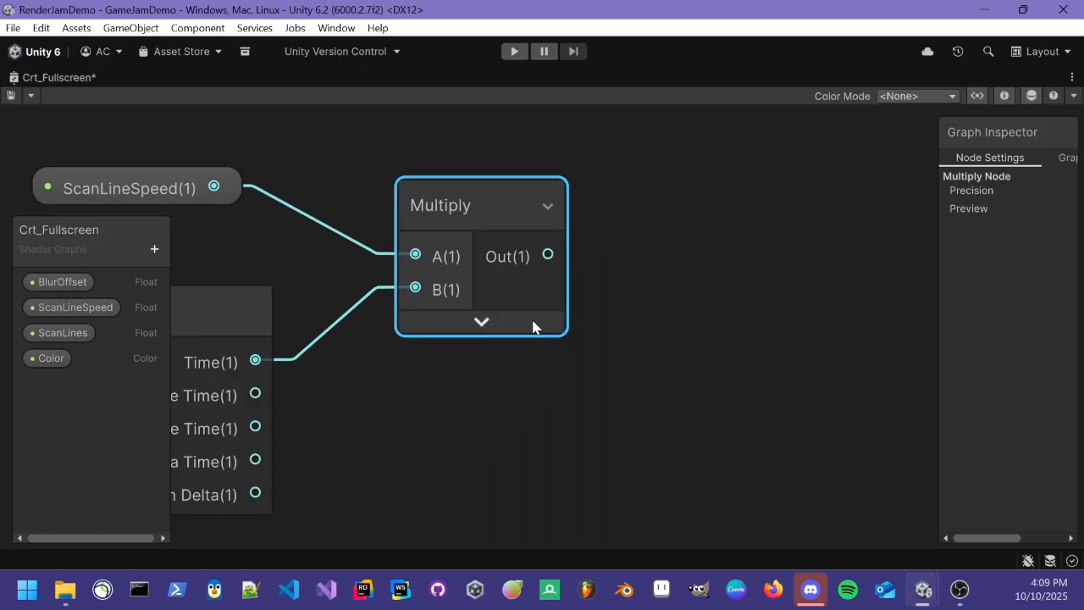
# Add a Vector 2 node after the scan line speed Multiply node.
pyautogui.scroll(-5, 550, 326)
pyautogui.click(624, 295)
pyautogui.moveTo(631, 305); pyautogui.dragTo(594, 315, button='middle')
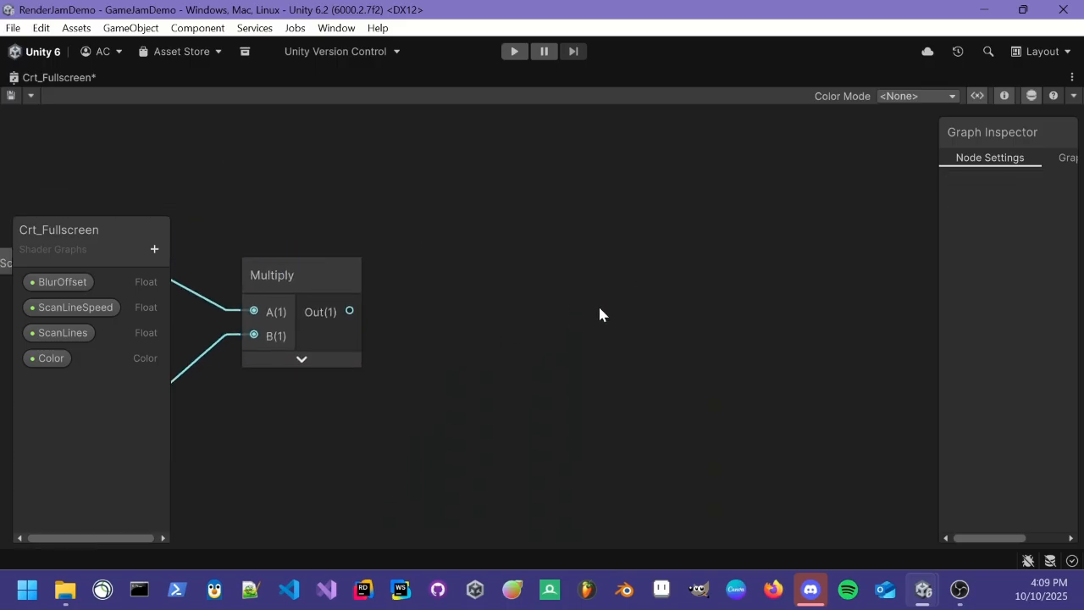
pyautogui.press('space')
pyautogui.write('vec')
pyautogui.press('Return')
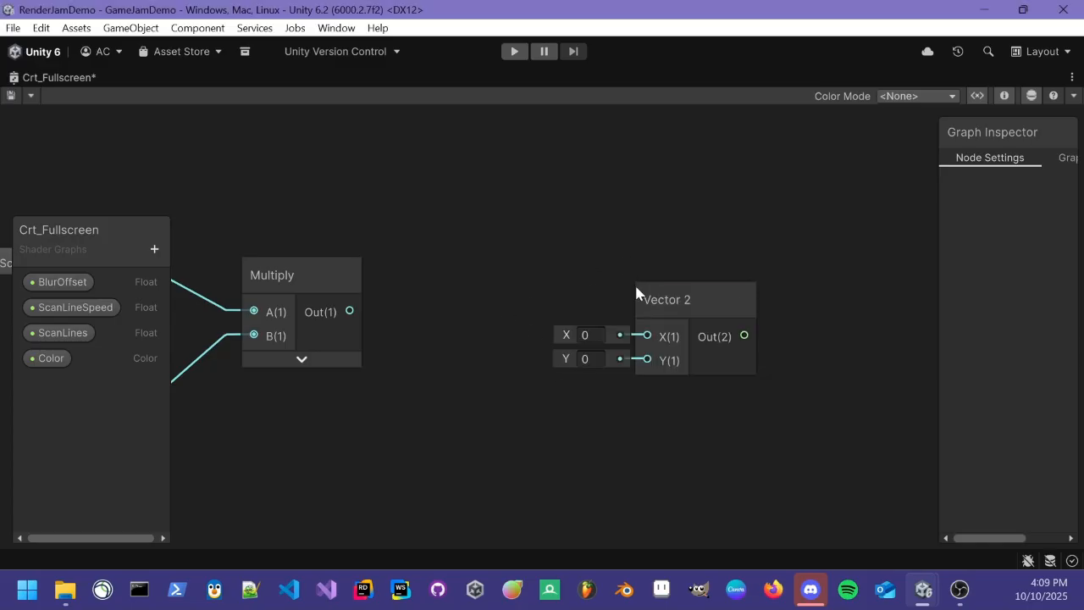
# Connect the scan line speed Multiply output to the Vector 2's Y input and move the Vector 2 node closer.
pyautogui.scroll(3, 448, 296)
pyautogui.scroll(-2, 506, 294)
pyautogui.click(449, 286)
pyautogui.moveTo(450, 280); pyautogui.dragTo(414, 216, button='middle')
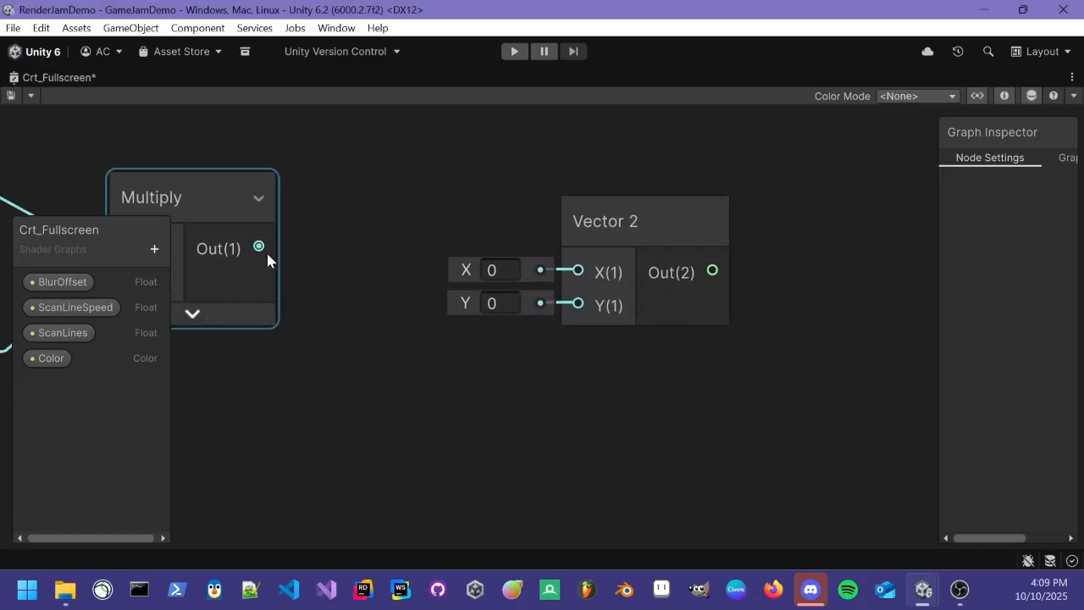
pyautogui.moveTo(260, 246); pyautogui.dragTo(590, 305)
pyautogui.moveTo(677, 217); pyautogui.dragTo(577, 215)
# Add a Checkerboard node in the empty area beyond the Vector 2 node.
pyautogui.click(727, 256)
pyautogui.moveTo(727, 256); pyautogui.dragTo(491, 308, button='middle')
pyautogui.scroll(-1, 491, 308)
pyautogui.moveTo(581, 302); pyautogui.dragTo(703, 237, button='middle')
pyautogui.scroll(-2, 491, 306)
pyautogui.scroll(1, 485, 319)
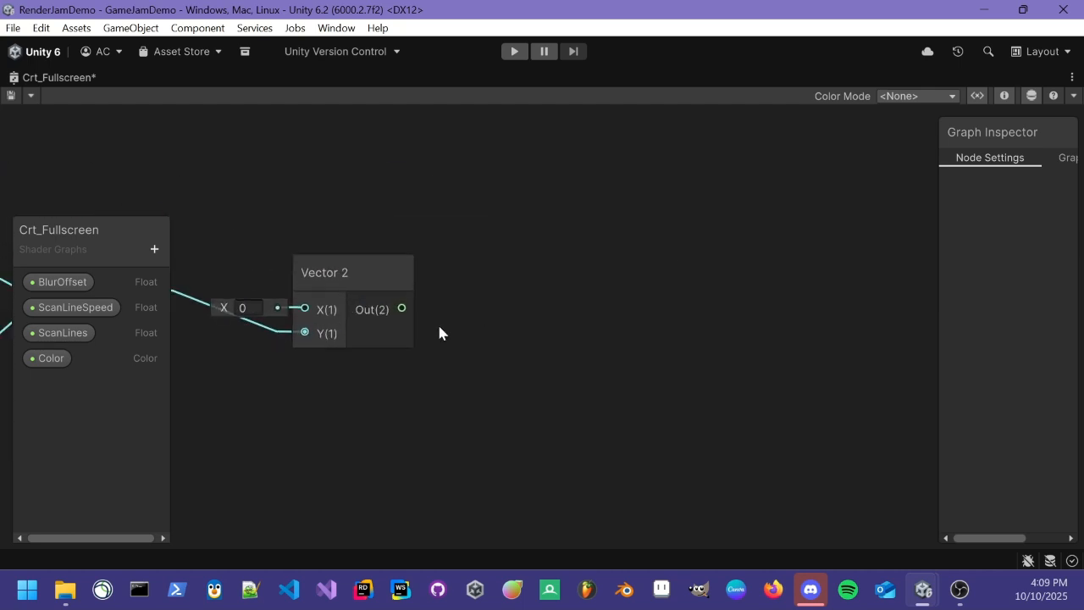
pyautogui.moveTo(606, 307); pyautogui.dragTo(387, 368, button='middle')
pyautogui.scroll(-2, 387, 367)
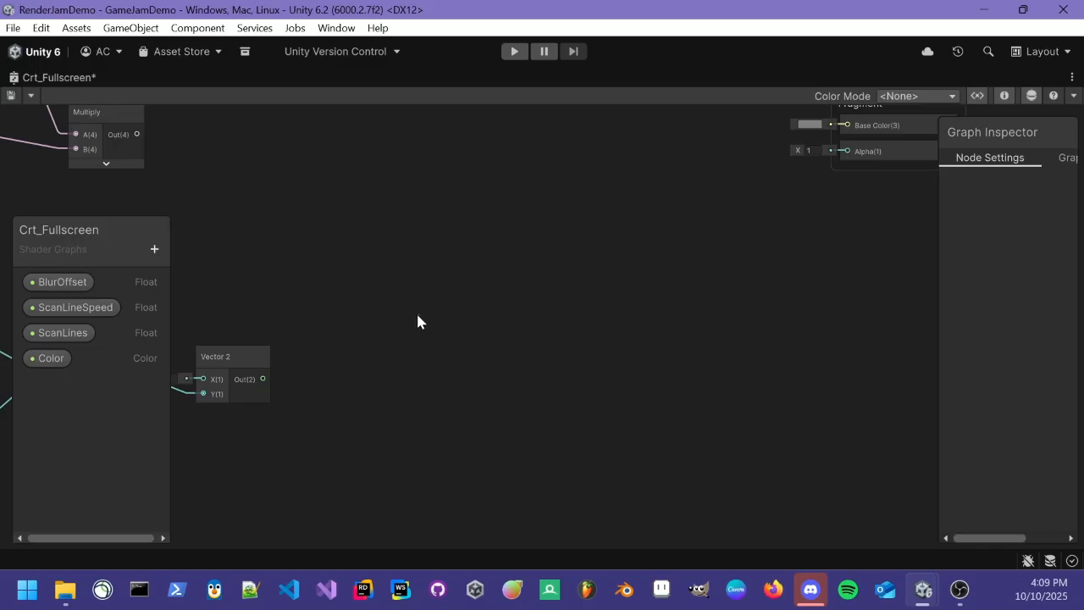
pyautogui.press('space')
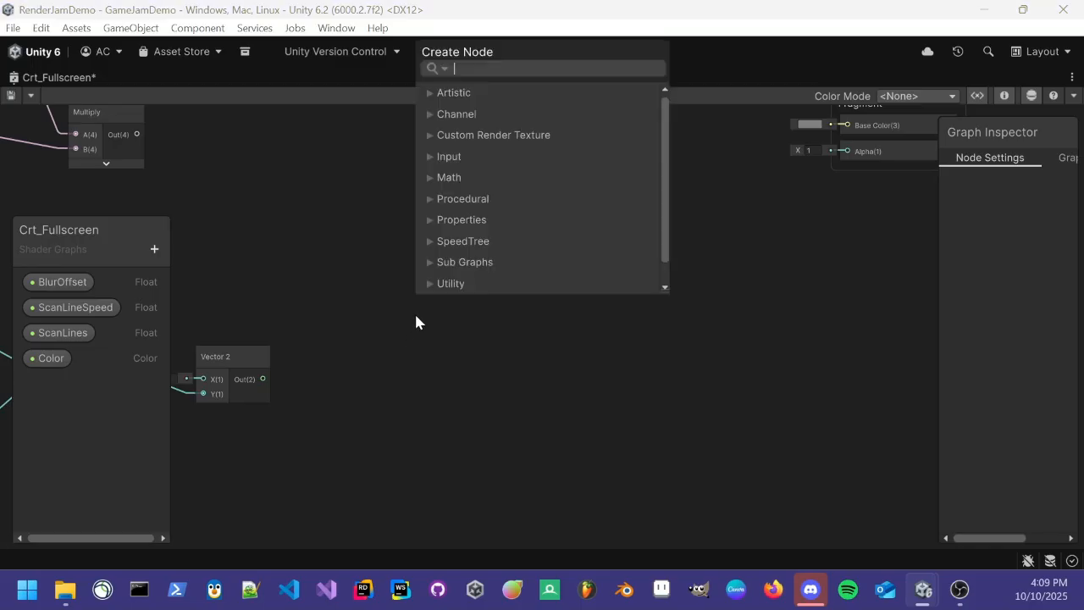
pyautogui.write('che')
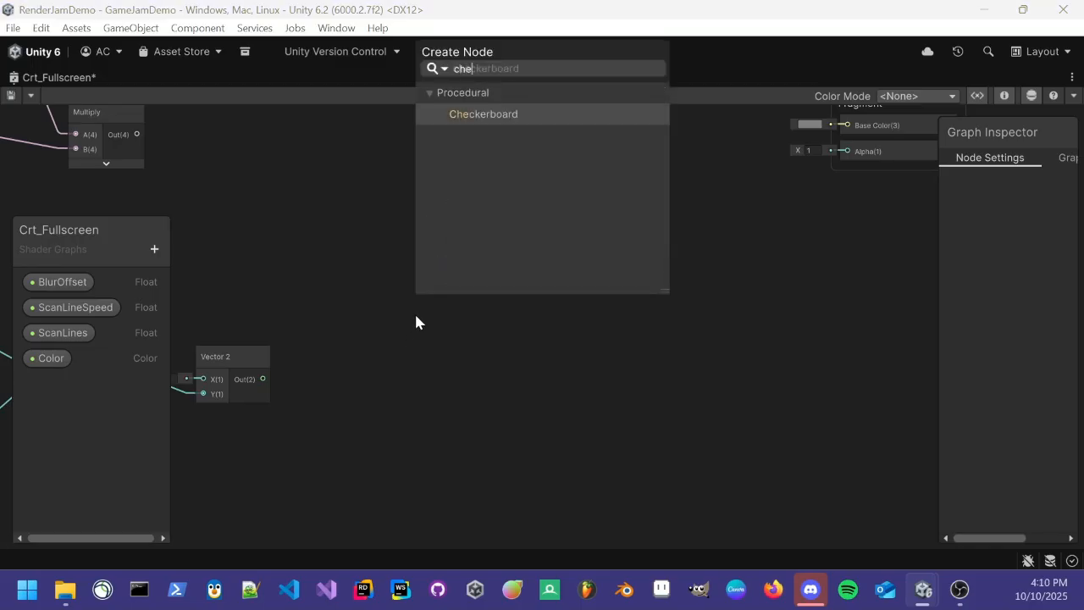
pyautogui.press('Return')
# Set the Checkerboard node's Frequency to X 0 and Y 15.4 to produce horizontal stripes.
pyautogui.scroll(5, 734, 410)
pyautogui.moveTo(824, 401); pyautogui.dragTo(767, 235, button='middle')
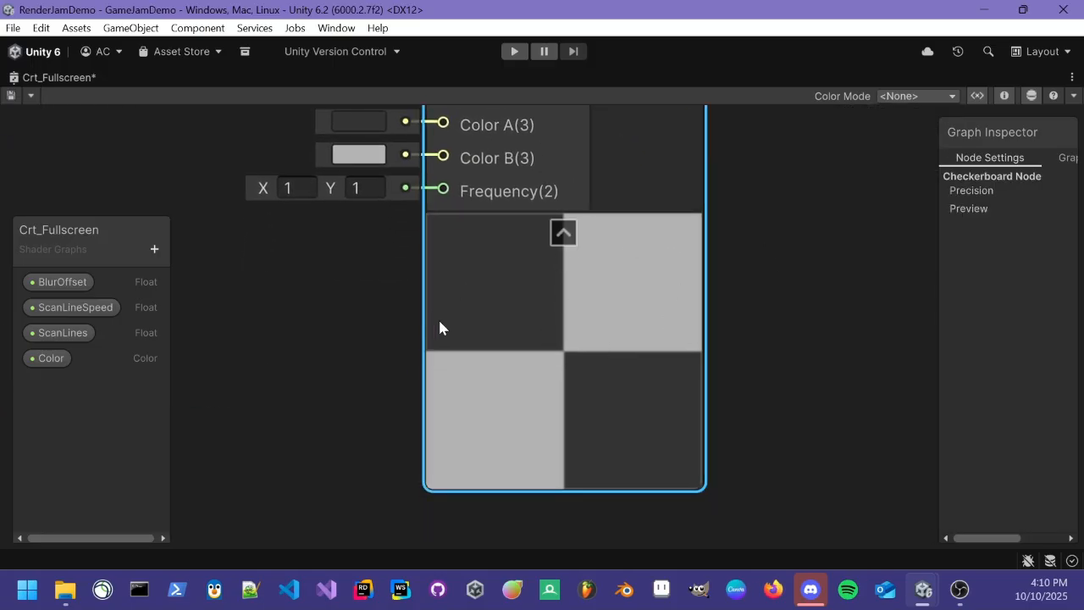
pyautogui.click(309, 249)
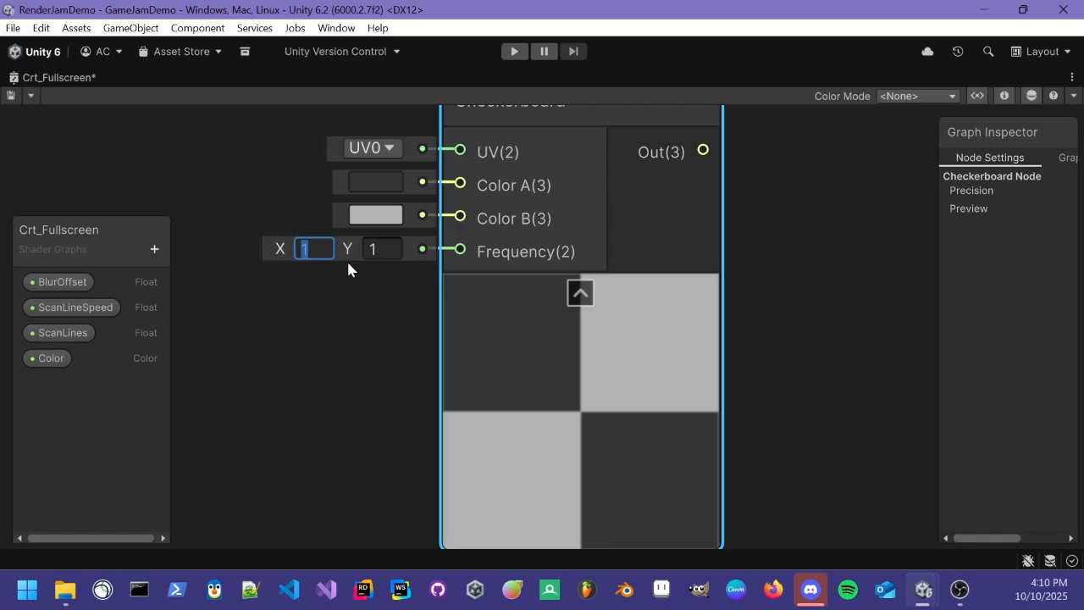
pyautogui.write('0')
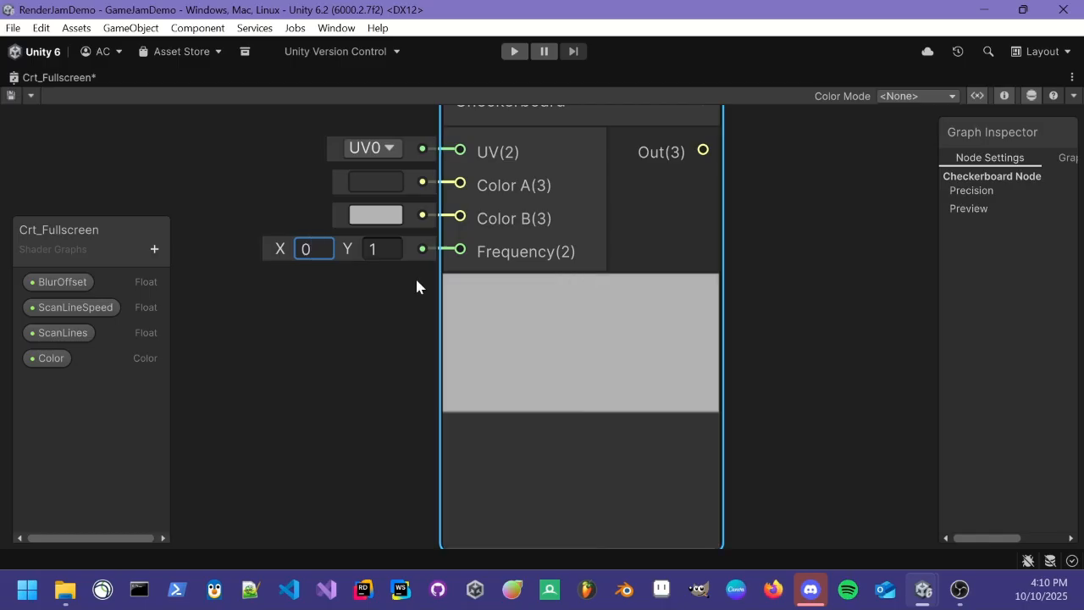
pyautogui.moveTo(298, 252); pyautogui.dragTo(307, 248)
pyautogui.moveTo(350, 254); pyautogui.dragTo(762, 269)
pyautogui.scroll(-3, 429, 343)
pyautogui.scroll(-1, 429, 339)
pyautogui.scroll(5, 387, 309)
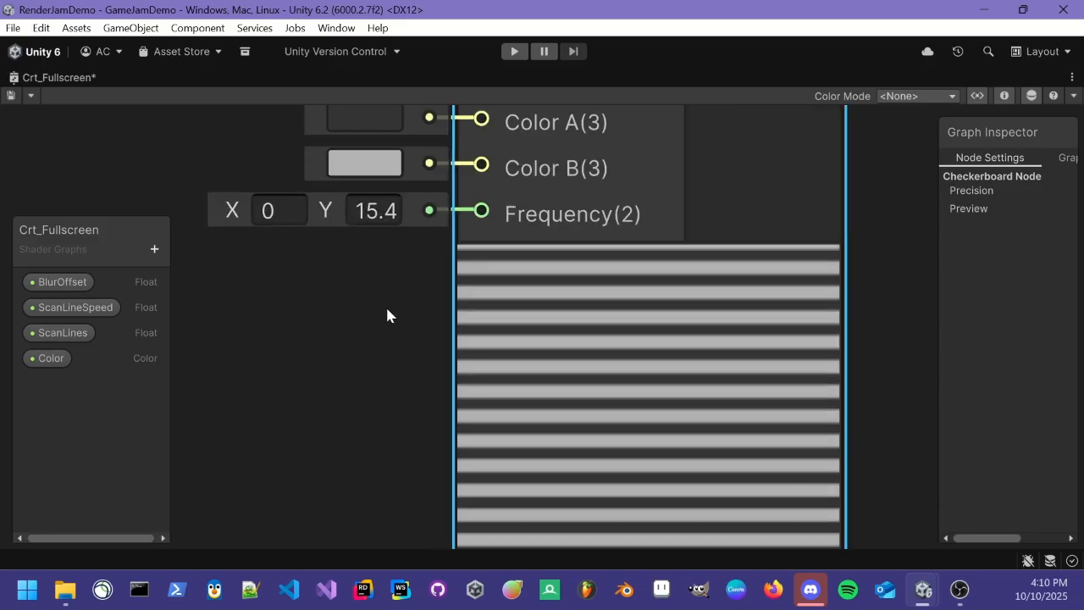
pyautogui.scroll(-2, 464, 362)
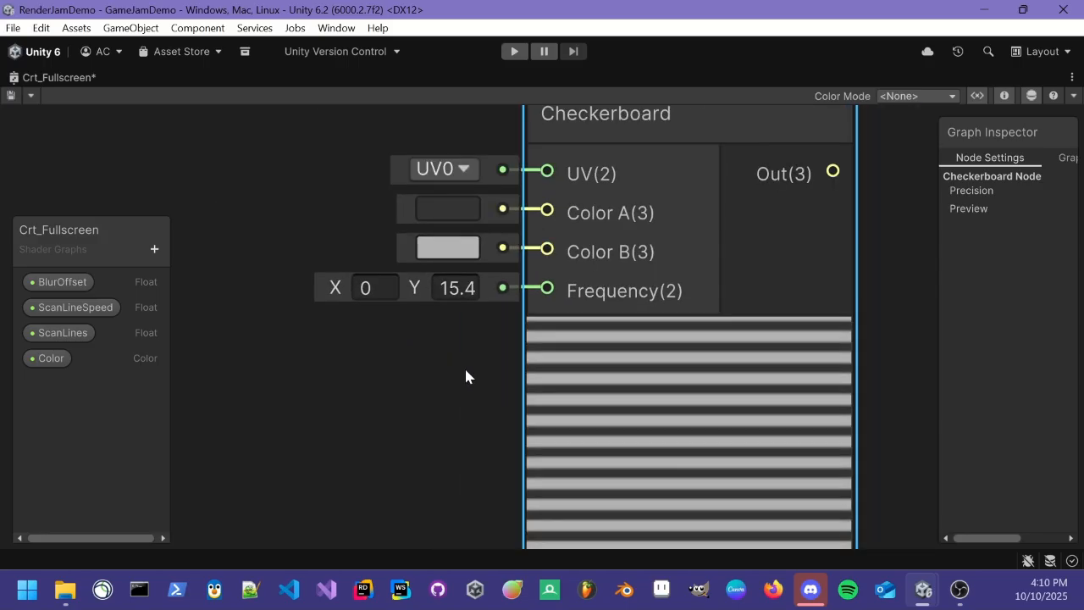
pyautogui.scroll(-1, 464, 376)
# Set the Checkerboard node's Color A to black and Color B to white (FFFFFF).
pyautogui.click(450, 265)
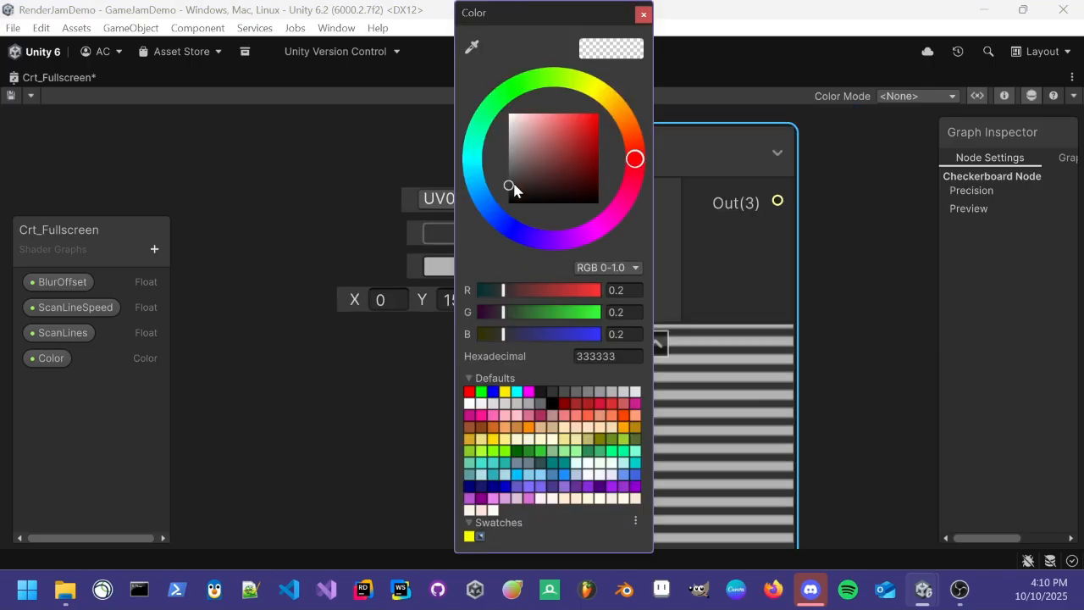
pyautogui.moveTo(517, 177)
pyautogui.mouseDown()
pyautogui.moveTo(496, 195)
pyautogui.moveTo(485, 246)
pyautogui.mouseUp()
pyautogui.click(644, 13)
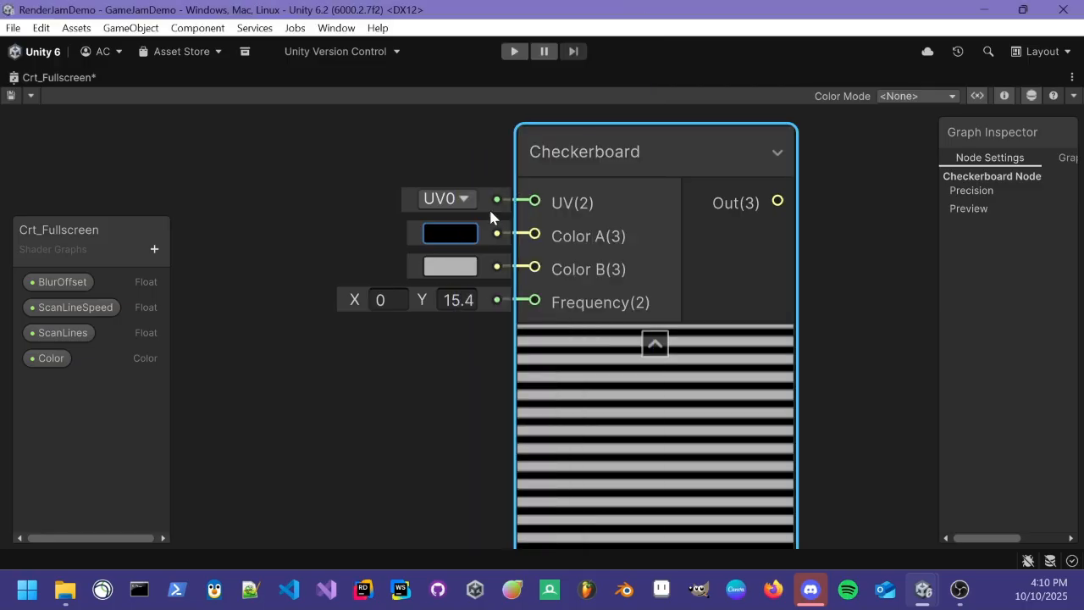
pyautogui.click(454, 268)
pyautogui.moveTo(514, 161); pyautogui.dragTo(480, 92)
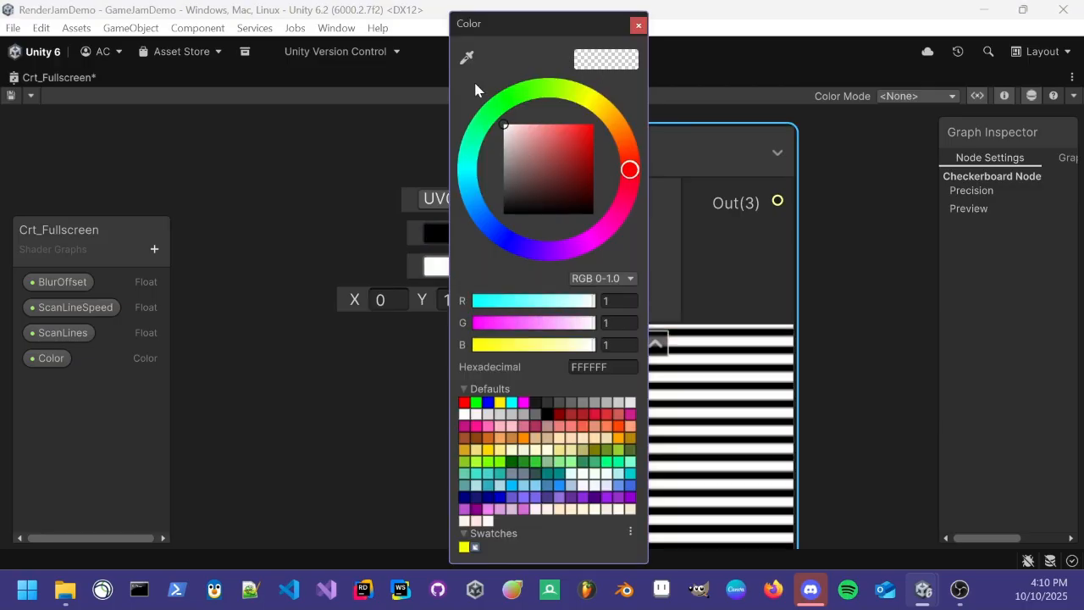
pyautogui.click(638, 25)
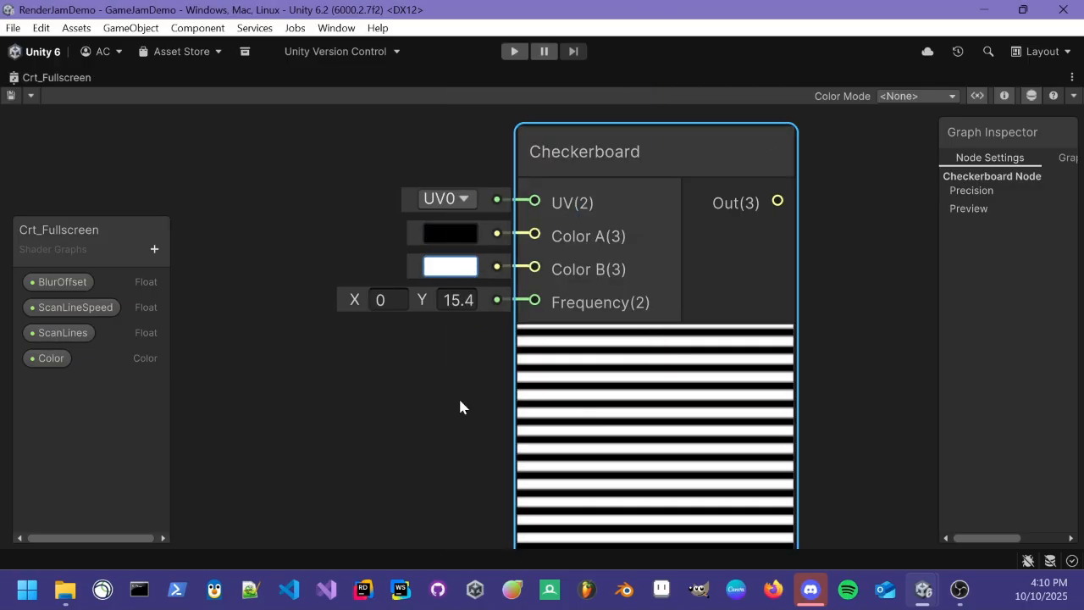
# Move the Checkerboard node farther away from the Vector 2 node to leave room between them.
pyautogui.scroll(-2, 419, 417)
pyautogui.moveTo(385, 393); pyautogui.dragTo(547, 312, button='middle')
pyautogui.moveTo(708, 146); pyautogui.dragTo(808, 164)
pyautogui.moveTo(757, 266); pyautogui.dragTo(697, 287, button='middle')
pyautogui.moveTo(623, 270); pyautogui.dragTo(749, 270, button='middle')
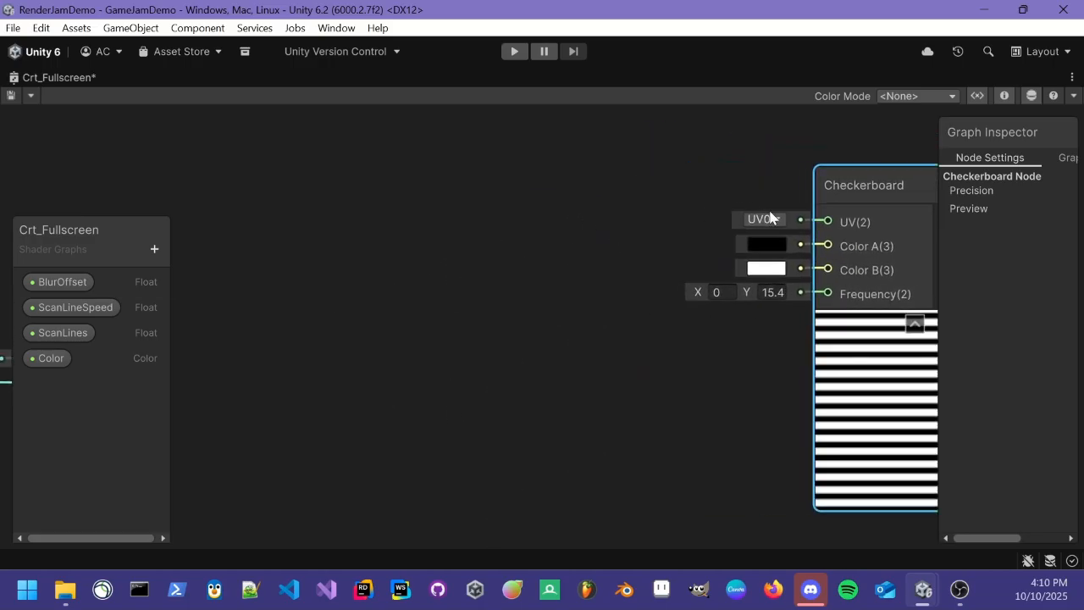
pyautogui.moveTo(512, 259); pyautogui.dragTo(671, 252, button='middle')
pyautogui.scroll(-1, 664, 252)
pyautogui.moveTo(864, 232); pyautogui.dragTo(629, 257, button='middle')
# Add a Tiling And Offset node and position it between the Vector 2 and Checkerboard nodes.
pyautogui.scroll(11, 693, 248)
pyautogui.scroll(-10, 718, 272)
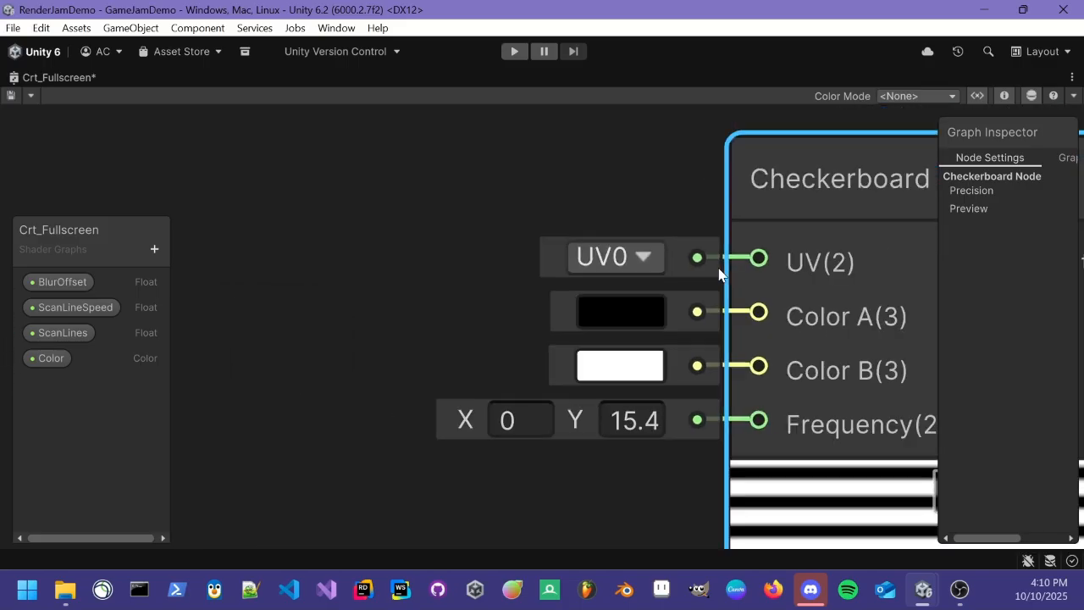
pyautogui.moveTo(533, 281); pyautogui.dragTo(623, 241, button='middle')
pyautogui.scroll(-2, 635, 243)
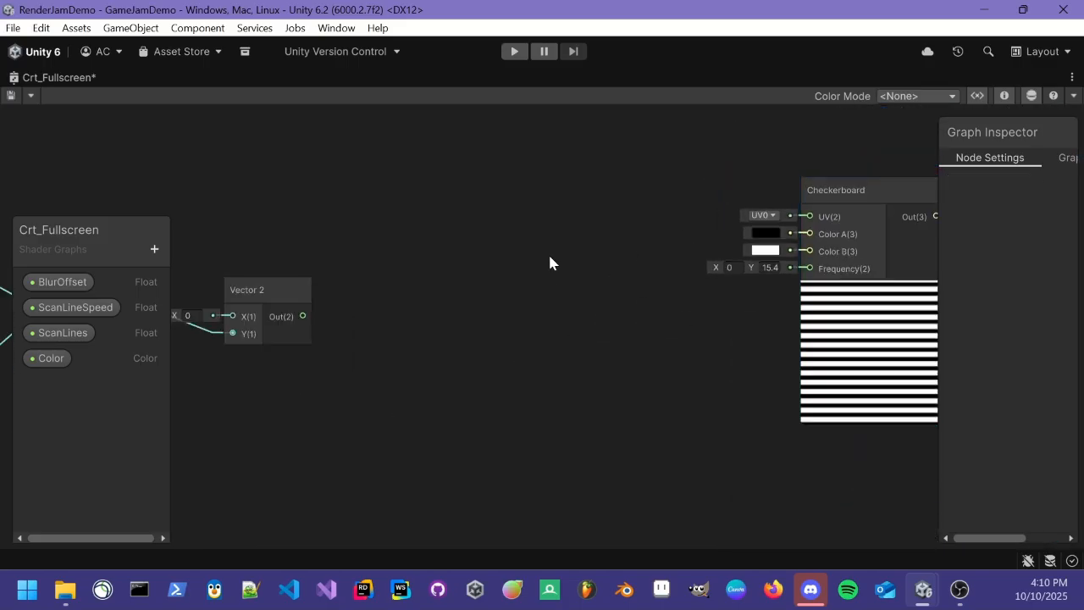
pyautogui.press('space')
pyautogui.write('tiling')
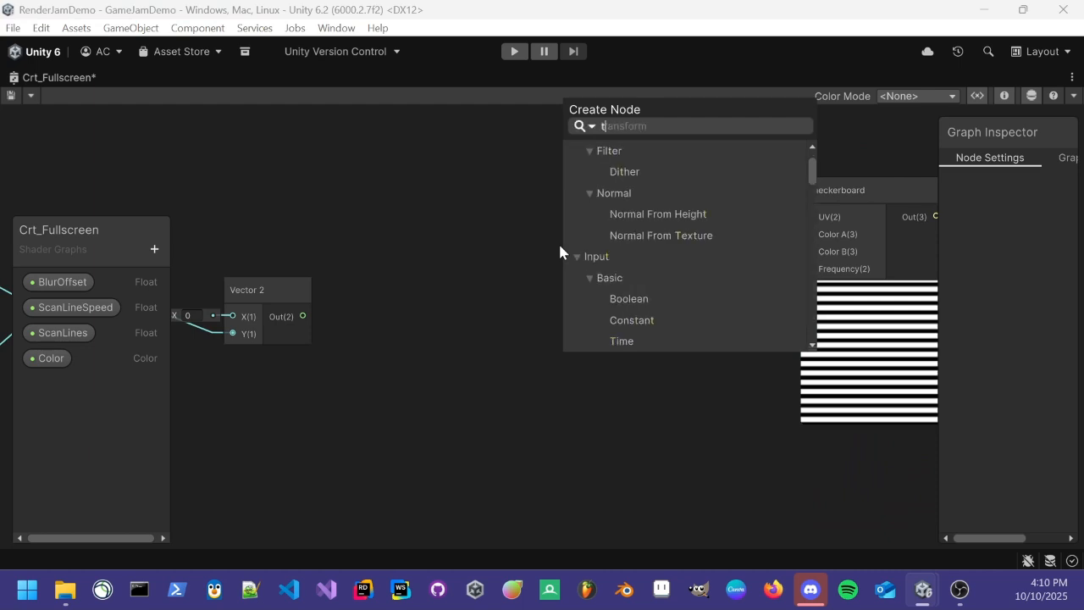
pyautogui.press('Return')
pyautogui.moveTo(622, 286); pyautogui.dragTo(569, 224)
pyautogui.scroll(5, 543, 218)
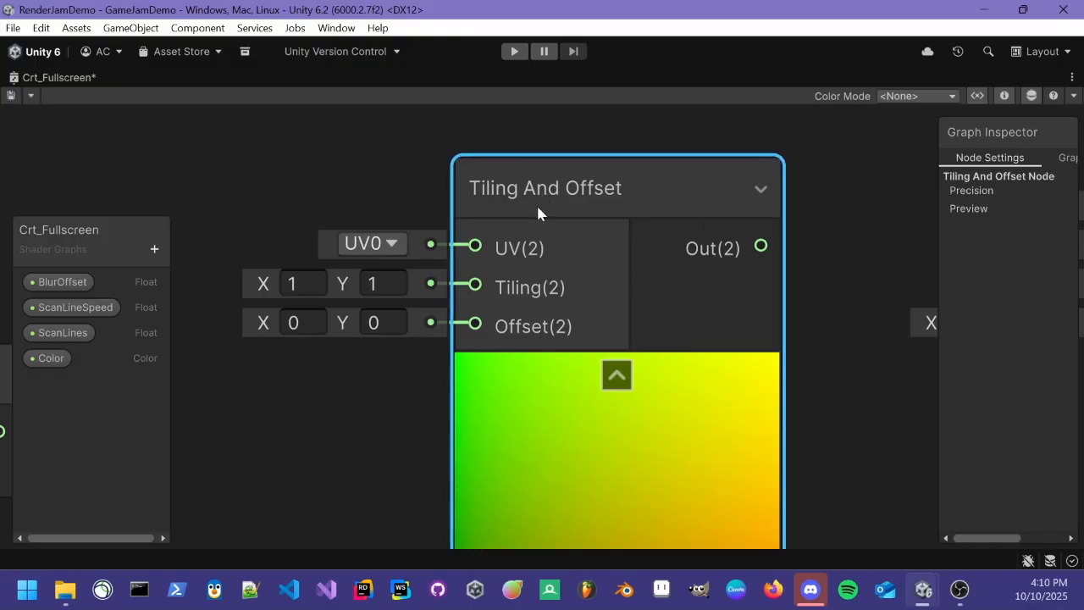
# Connect the Tiling And Offset output to the Checkerboard's UV input and save the shader graph.
pyautogui.moveTo(805, 286); pyautogui.dragTo(564, 240, button='middle')
pyautogui.moveTo(519, 204); pyautogui.dragTo(897, 251)
pyautogui.scroll(-2, 643, 372)
pyautogui.moveTo(577, 319); pyautogui.dragTo(709, 293, button='middle')
pyautogui.hotkey('ctrl', 's')
pyautogui.moveTo(310, 371); pyautogui.dragTo(193, 317, button='middle')
pyautogui.scroll(-1, 479, 349)
pyautogui.scroll(1, 481, 340)
pyautogui.scroll(1, 434, 344)
pyautogui.scroll(-1, 475, 346)
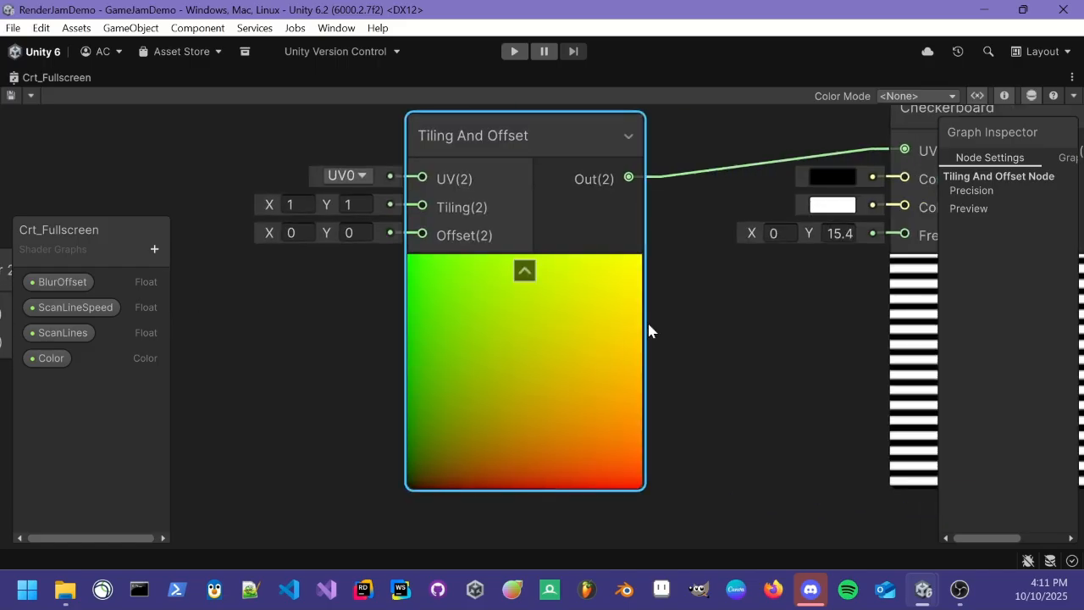
# Connect the Vector 2 output to the Offset input of the Tiling And Offset node.
pyautogui.moveTo(755, 327); pyautogui.dragTo(460, 324, button='middle')
pyautogui.moveTo(487, 397); pyautogui.dragTo(806, 398, button='middle')
pyautogui.moveTo(295, 359); pyautogui.dragTo(684, 392, button='middle')
pyautogui.scroll(1, 684, 391)
pyautogui.moveTo(740, 260); pyautogui.dragTo(560, 297, button='middle')
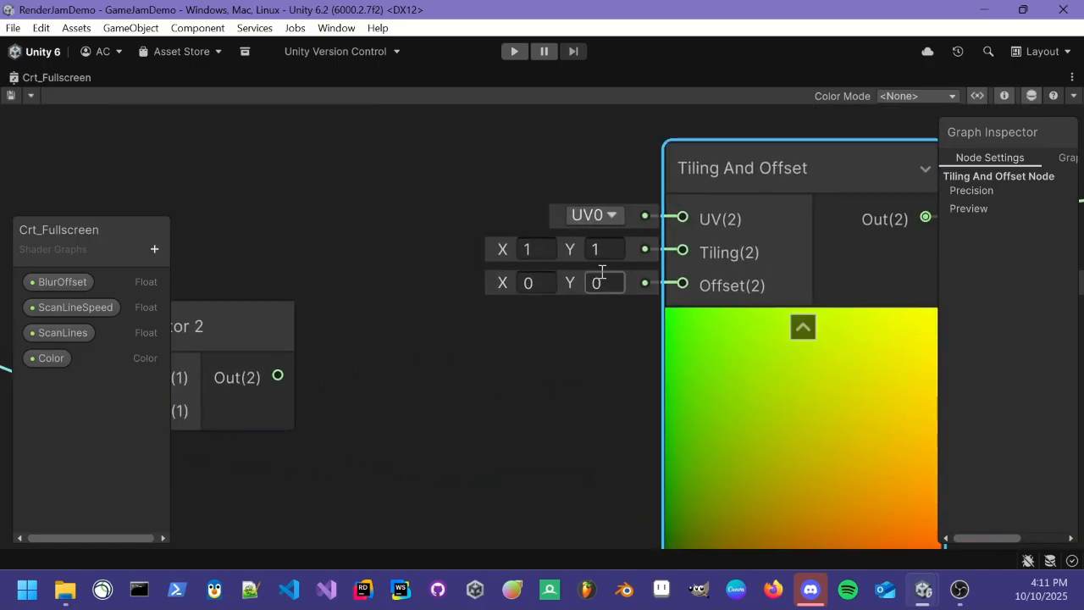
pyautogui.moveTo(341, 356); pyautogui.dragTo(436, 386, button='middle')
pyautogui.moveTo(374, 405); pyautogui.dragTo(769, 311)
pyautogui.moveTo(704, 373); pyautogui.dragTo(550, 374, button='middle')
pyautogui.moveTo(719, 406); pyautogui.dragTo(788, 384, button='middle')
pyautogui.scroll(-1, 537, 347)
pyautogui.click(537, 347)
# Set the Tiling X value of the Tiling And Offset node to 0.
pyautogui.moveTo(317, 372); pyautogui.dragTo(694, 358, button='middle')
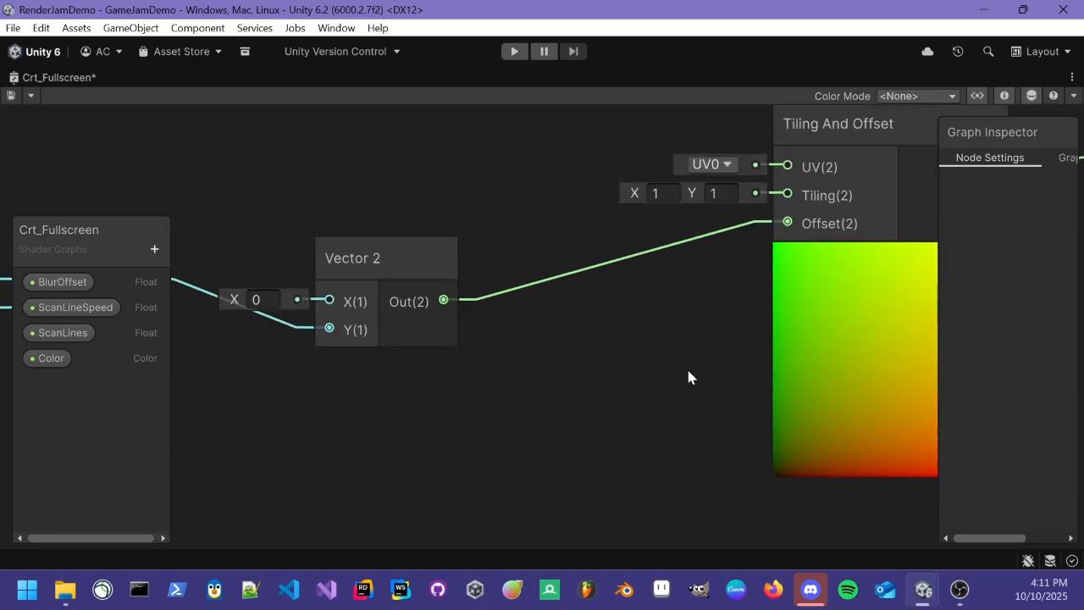
pyautogui.moveTo(684, 399); pyautogui.dragTo(502, 362, button='middle')
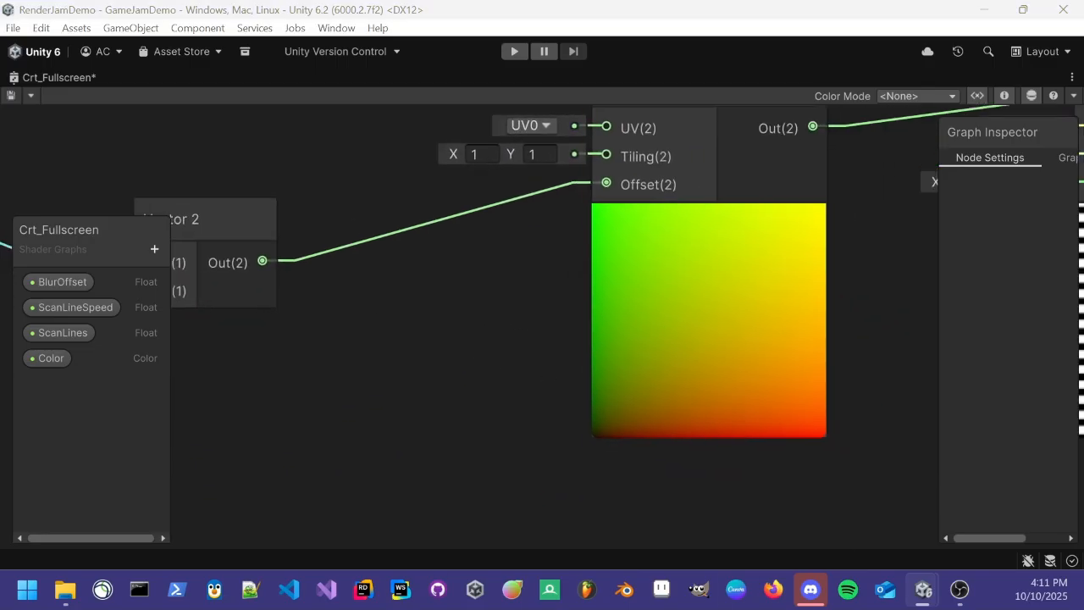
pyautogui.moveTo(759, 350); pyautogui.dragTo(824, 414, button='middle')
pyautogui.click(344, 266)
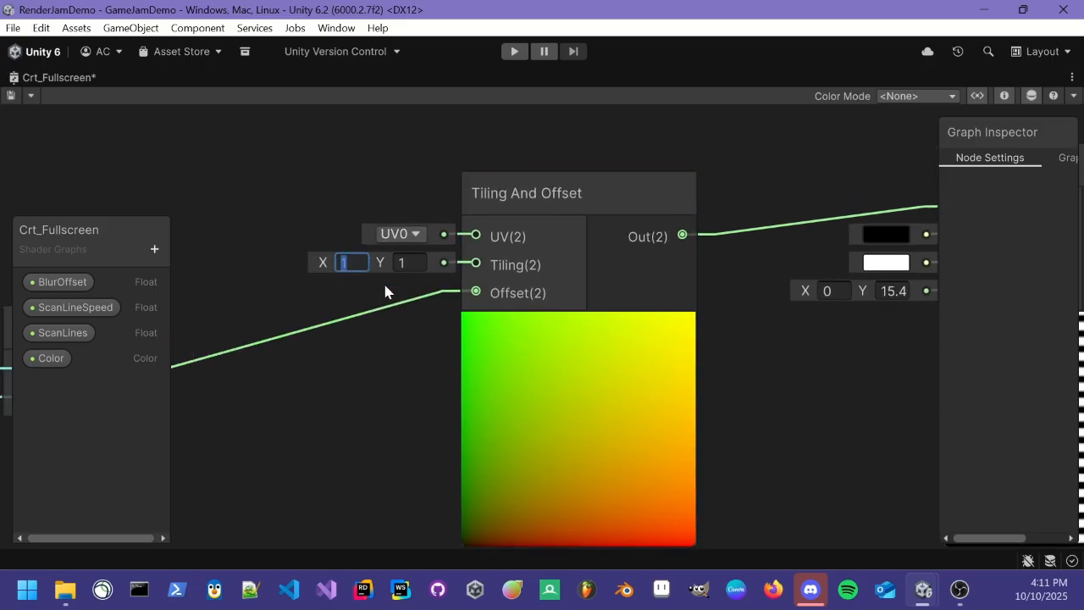
pyautogui.write('0')
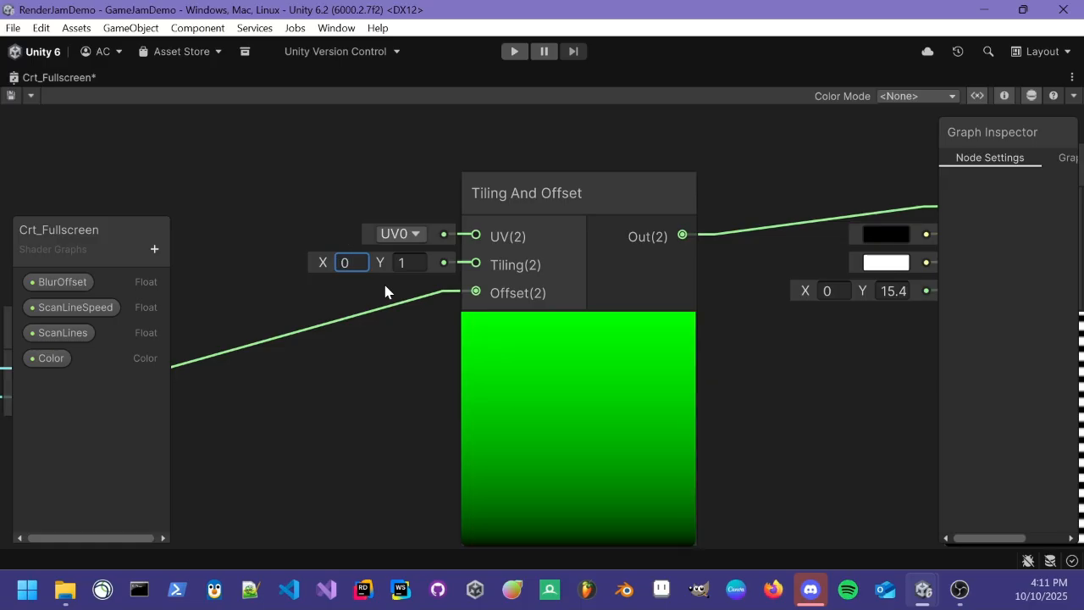
pyautogui.moveTo(765, 365); pyautogui.dragTo(479, 353, button='middle')
pyautogui.moveTo(515, 292); pyautogui.dragTo(701, 272, button='middle')
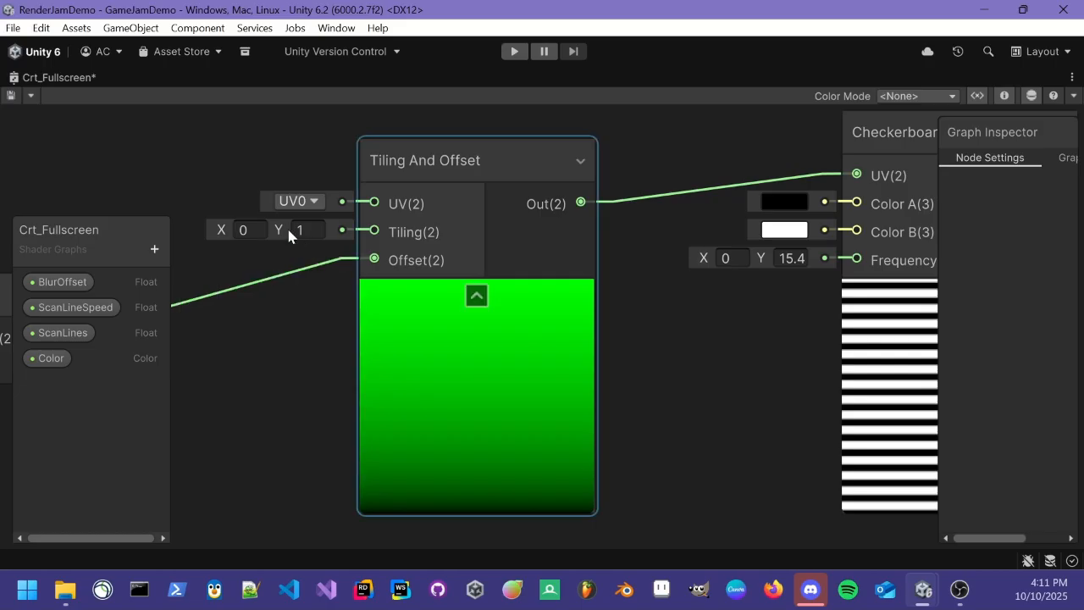
pyautogui.moveTo(738, 377); pyautogui.dragTo(407, 346, button='middle')
pyautogui.moveTo(498, 336); pyautogui.dragTo(496, 333, button='middle')
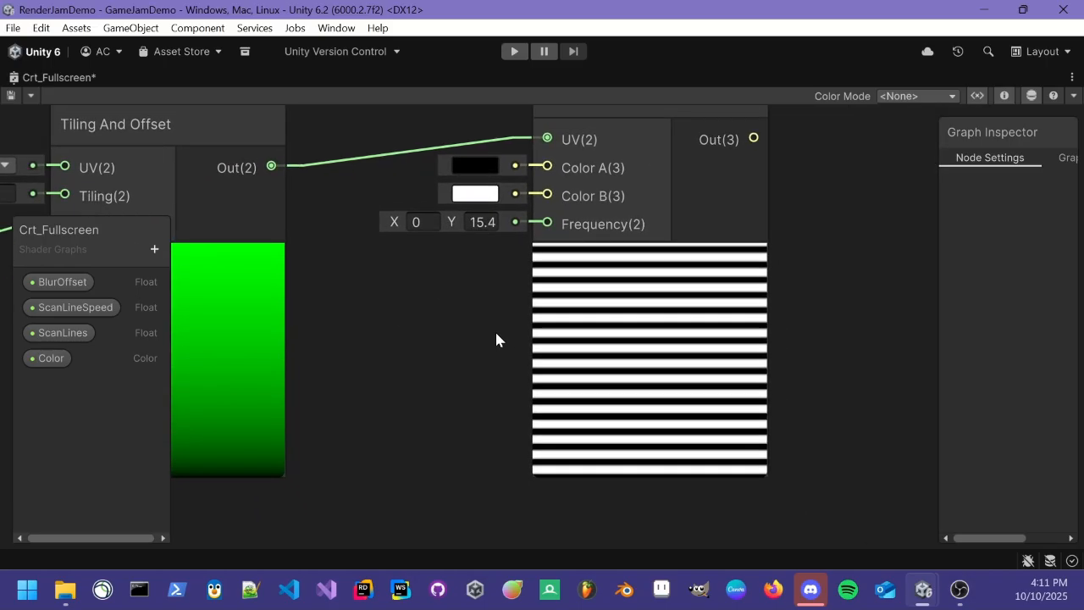
# Move the Checkerboard node lower and farther from the Tiling And Offset node.
pyautogui.scroll(-3, 459, 362)
pyautogui.moveTo(454, 383); pyautogui.dragTo(689, 345, button='middle')
pyautogui.scroll(1, 331, 358)
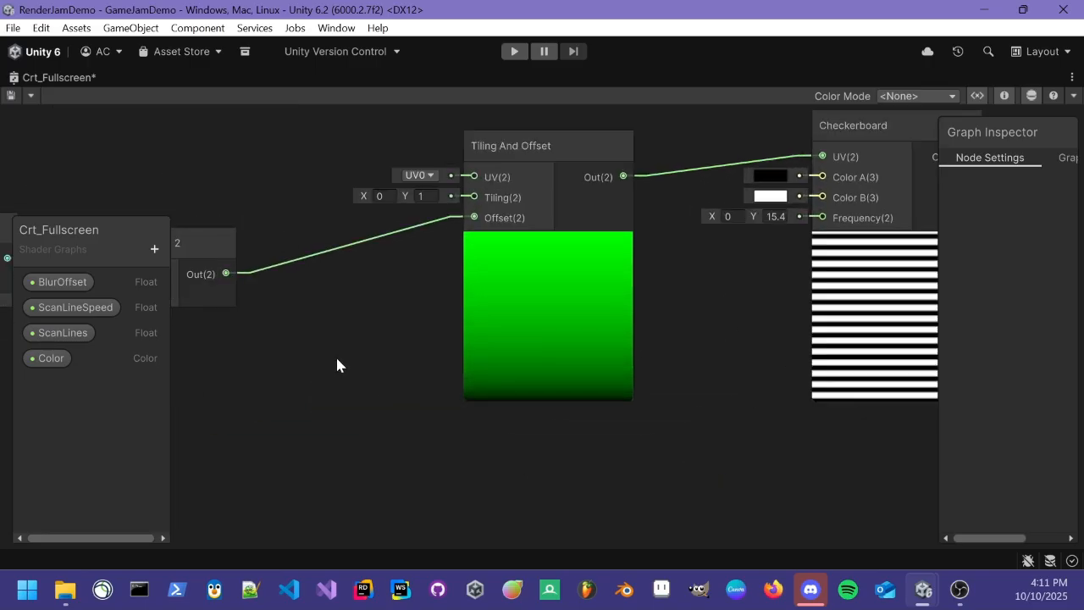
pyautogui.moveTo(646, 484); pyautogui.dragTo(512, 415, button='middle')
pyautogui.moveTo(588, 351); pyautogui.dragTo(455, 476, button='middle')
pyautogui.moveTo(629, 185); pyautogui.dragTo(748, 276)
# Change the ScanLineSpeed property's mode to Slider and set its default value to 0.05.
pyautogui.moveTo(566, 369); pyautogui.dragTo(881, 371, button='middle')
pyautogui.moveTo(244, 409); pyautogui.dragTo(684, 407, button='middle')
pyautogui.scroll(6, 371, 396)
pyautogui.moveTo(470, 439); pyautogui.dragTo(663, 433, button='middle')
pyautogui.scroll(-1, 707, 364)
pyautogui.click(739, 308)
pyautogui.click(803, 317)
pyautogui.scroll(-1, 722, 422)
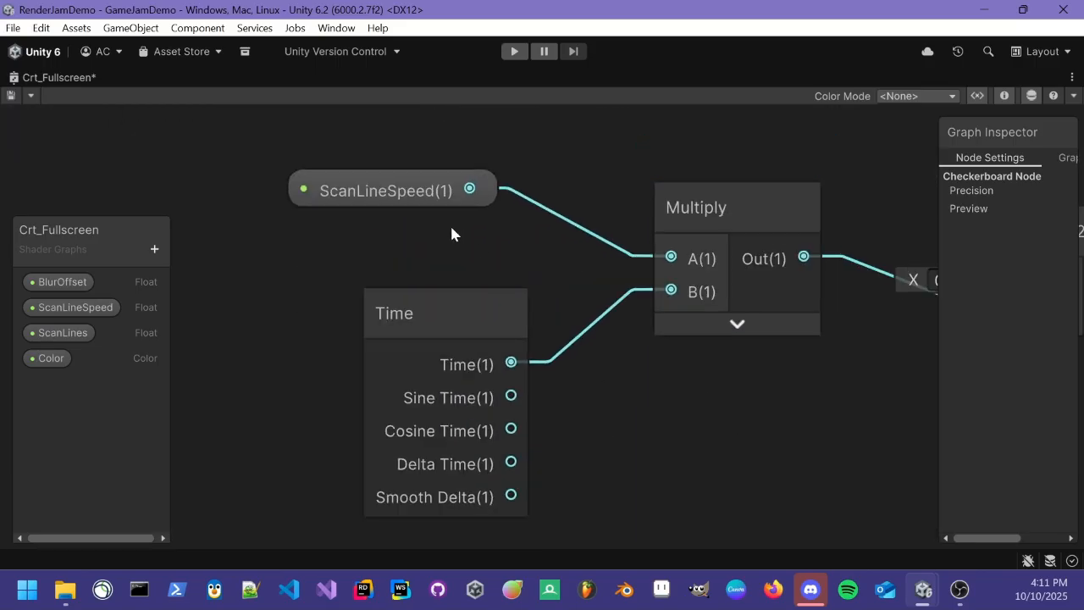
pyautogui.click(389, 200)
pyautogui.moveTo(931, 225); pyautogui.dragTo(477, 223)
pyautogui.click(750, 339)
pyautogui.click(710, 341)
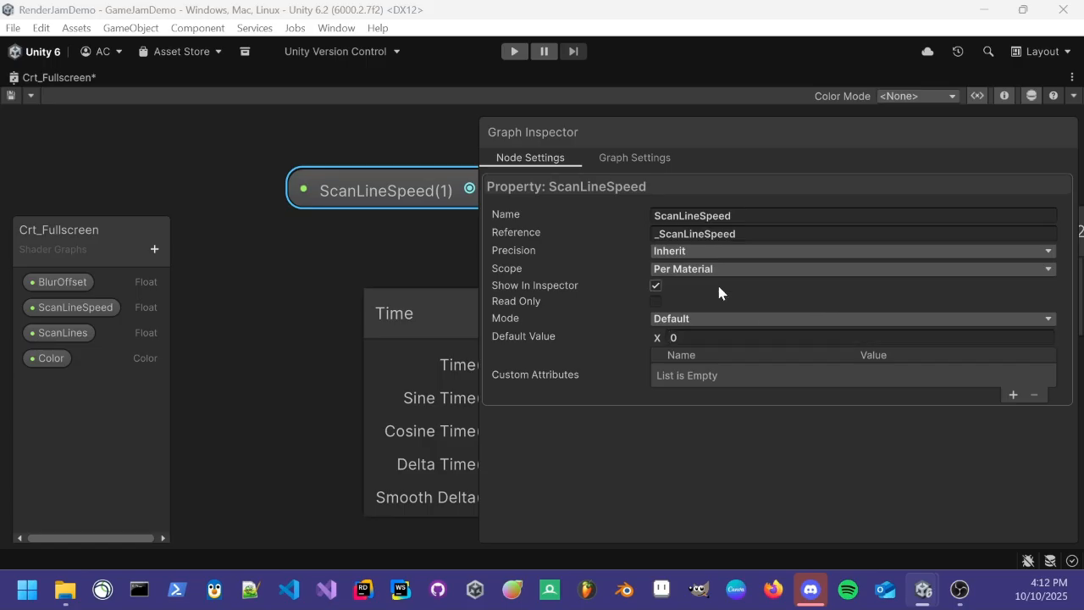
pyautogui.click(711, 319)
pyautogui.click(707, 358)
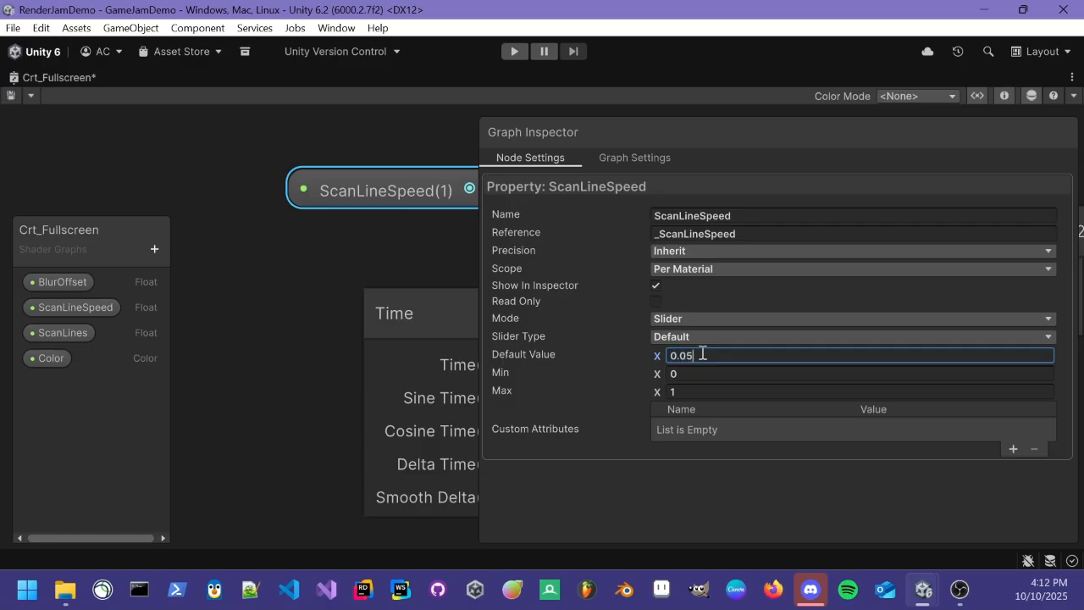
# Set the ScanLineSpeed slider range to Min -0.1 and Max 0.1 and narrow the Graph Inspector again.
pyautogui.click(707, 373)
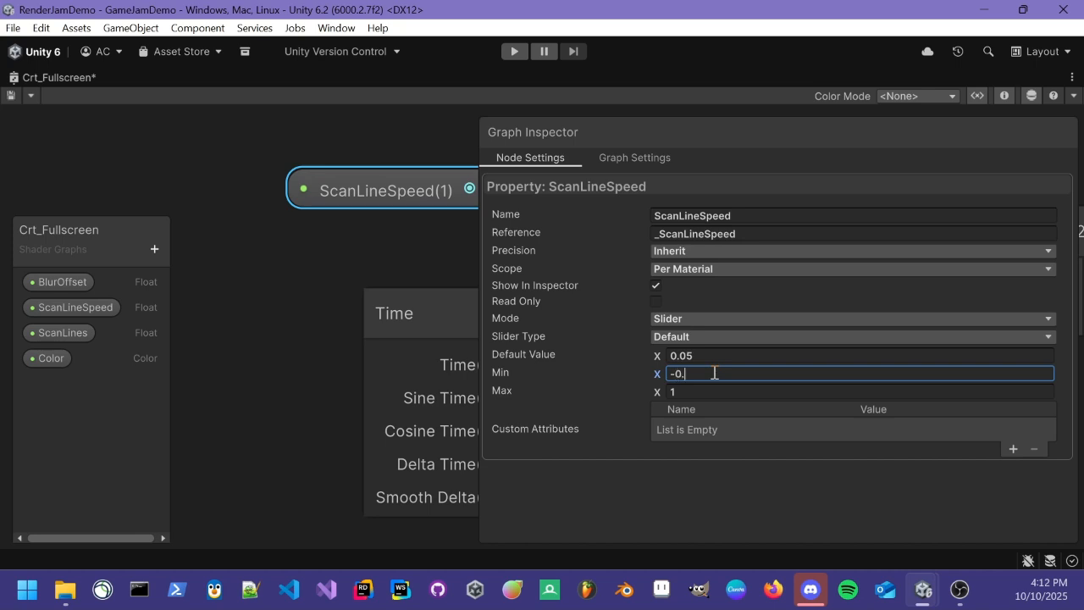
pyautogui.click(708, 392)
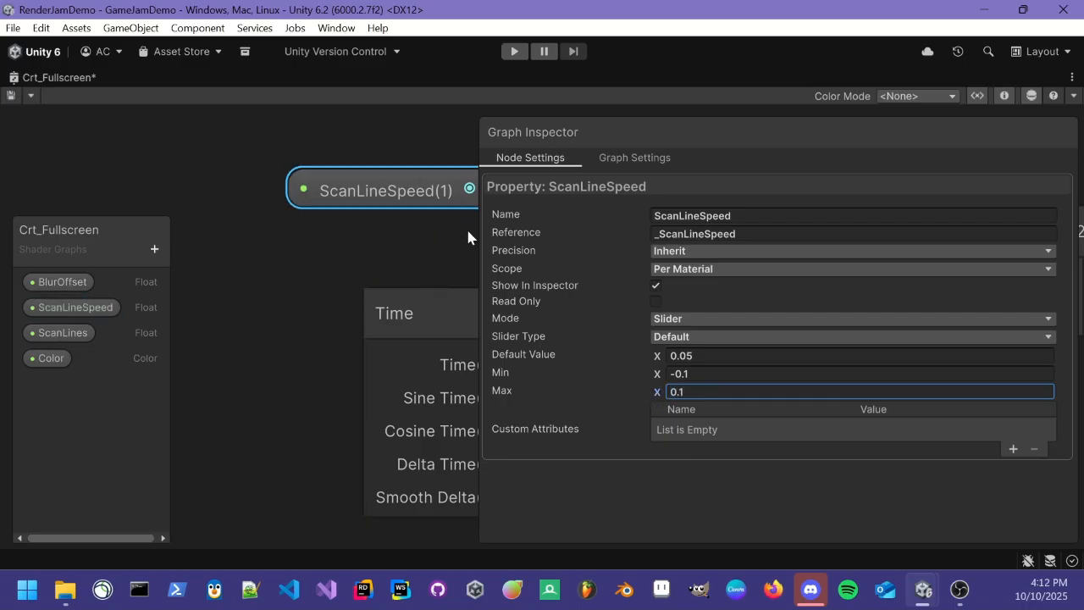
pyautogui.moveTo(378, 244); pyautogui.dragTo(300, 232, button='middle')
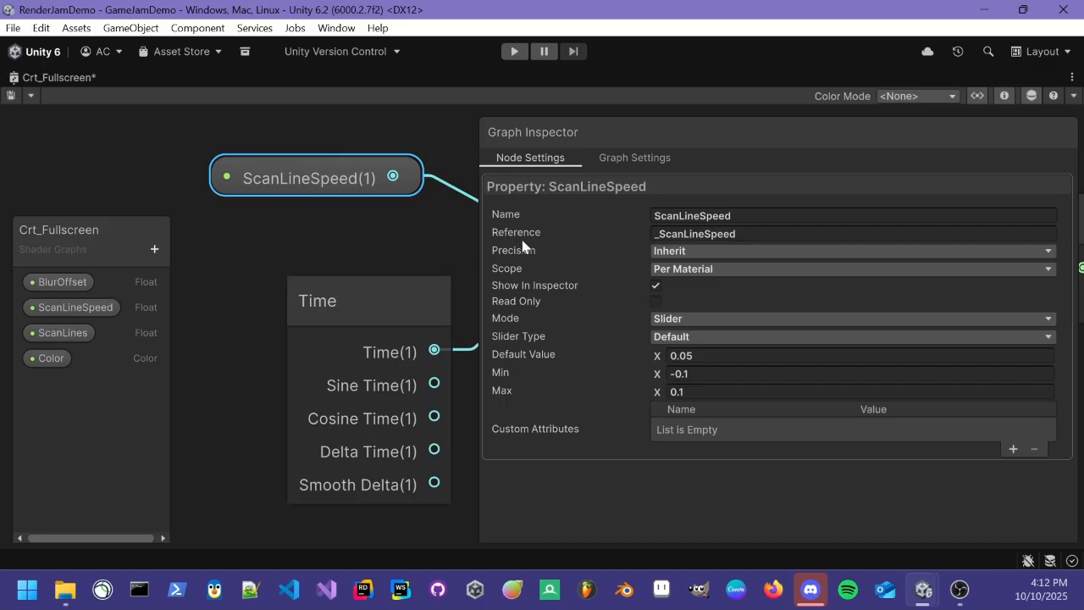
pyautogui.moveTo(478, 223); pyautogui.dragTo(952, 241)
# Examine the scan line motion in the Checkerboard preview and review the ScanLineSpeed slider settings.
pyautogui.moveTo(766, 393); pyautogui.dragTo(260, 396, button='middle')
pyautogui.scroll(-1, 639, 358)
pyautogui.moveTo(685, 373); pyautogui.dragTo(521, 360, button='middle')
pyautogui.scroll(-1, 522, 340)
pyautogui.moveTo(673, 428); pyautogui.dragTo(249, 415, button='middle')
pyautogui.moveTo(529, 403); pyautogui.dragTo(300, 315, button='middle')
pyautogui.scroll(5, 596, 354)
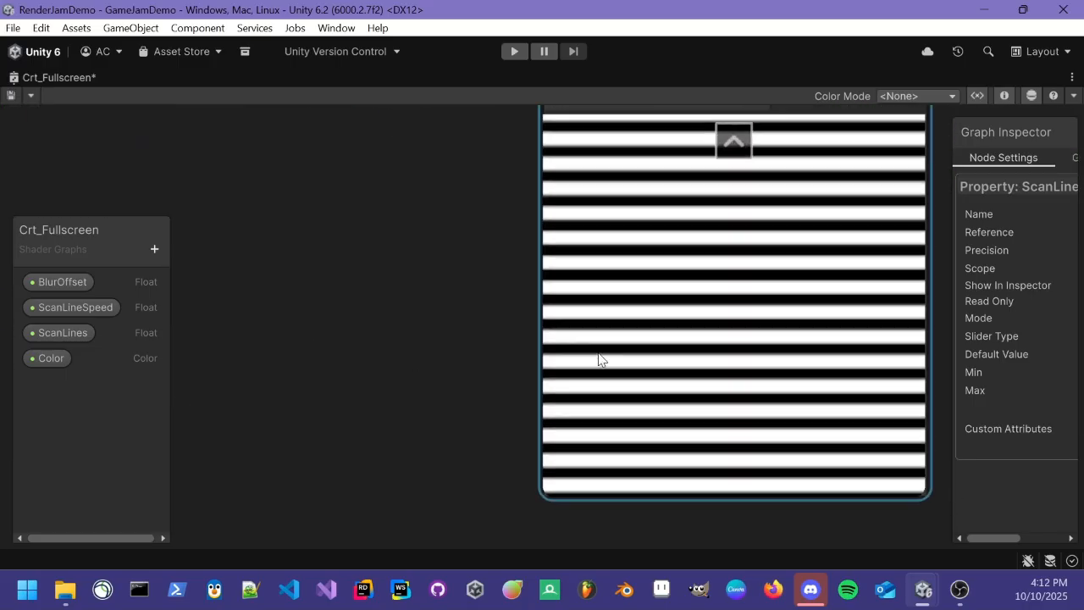
pyautogui.scroll(-2, 596, 354)
pyautogui.moveTo(954, 144); pyautogui.dragTo(382, 155)
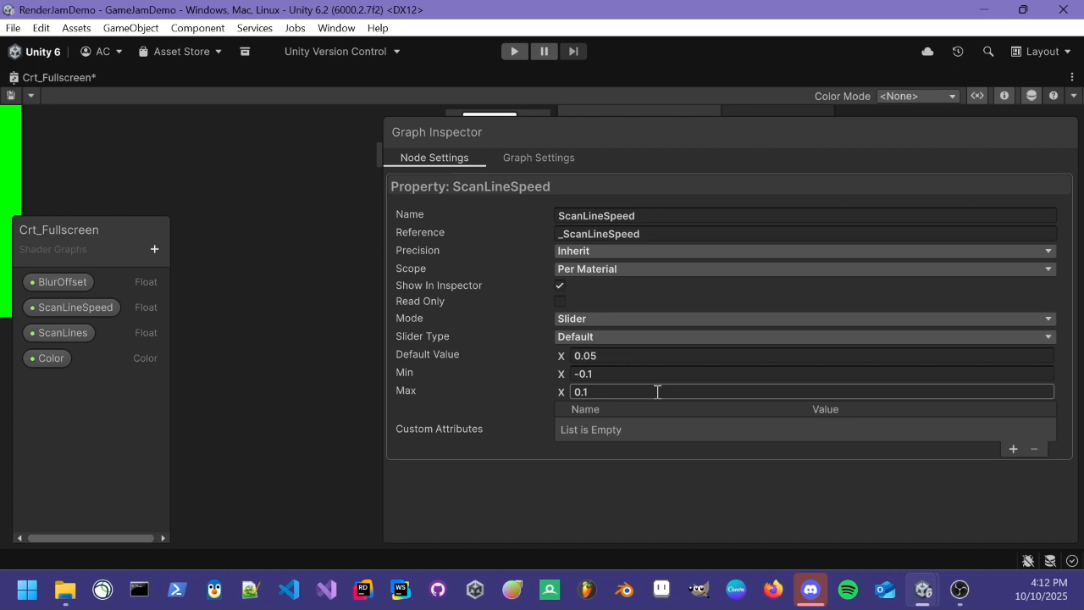
pyautogui.moveTo(381, 245); pyautogui.dragTo(860, 245)
pyautogui.scroll(4, 544, 438)
pyautogui.scroll(-5, 555, 445)
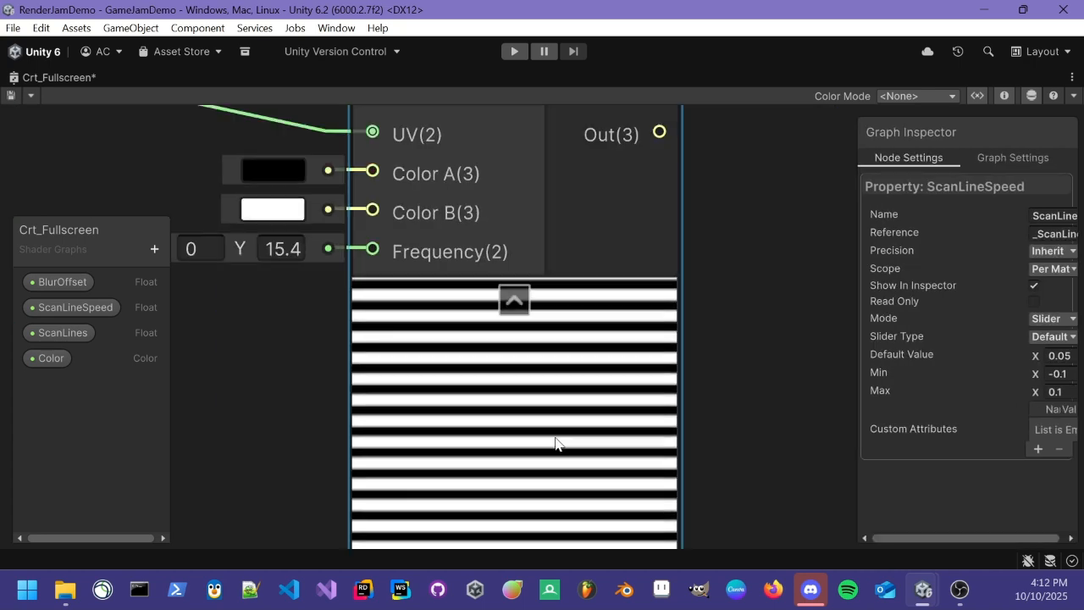
# Increase the Checkerboard's Frequency Y to 23.1 for denser scan lines.
pyautogui.moveTo(348, 351); pyautogui.dragTo(534, 310, button='middle')
pyautogui.moveTo(478, 234); pyautogui.dragTo(534, 234)
pyautogui.moveTo(423, 375); pyautogui.dragTo(519, 281, button='middle')
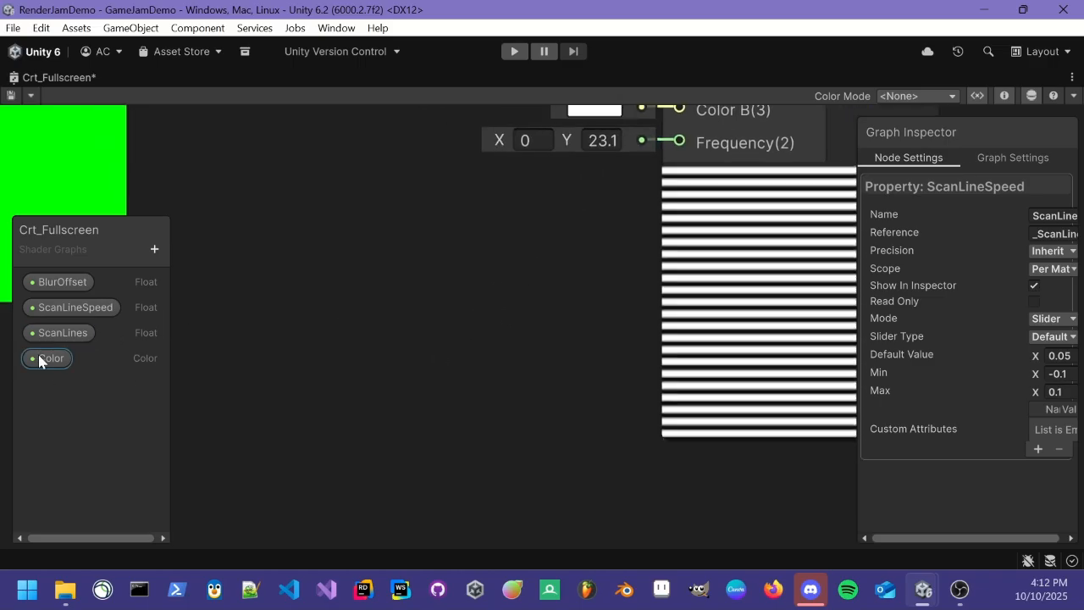
# Place the ScanLines property in the graph in the empty area below the Checkerboard's Frequency input.
pyautogui.click(57, 332)
pyautogui.moveTo(260, 414); pyautogui.dragTo(352, 476)
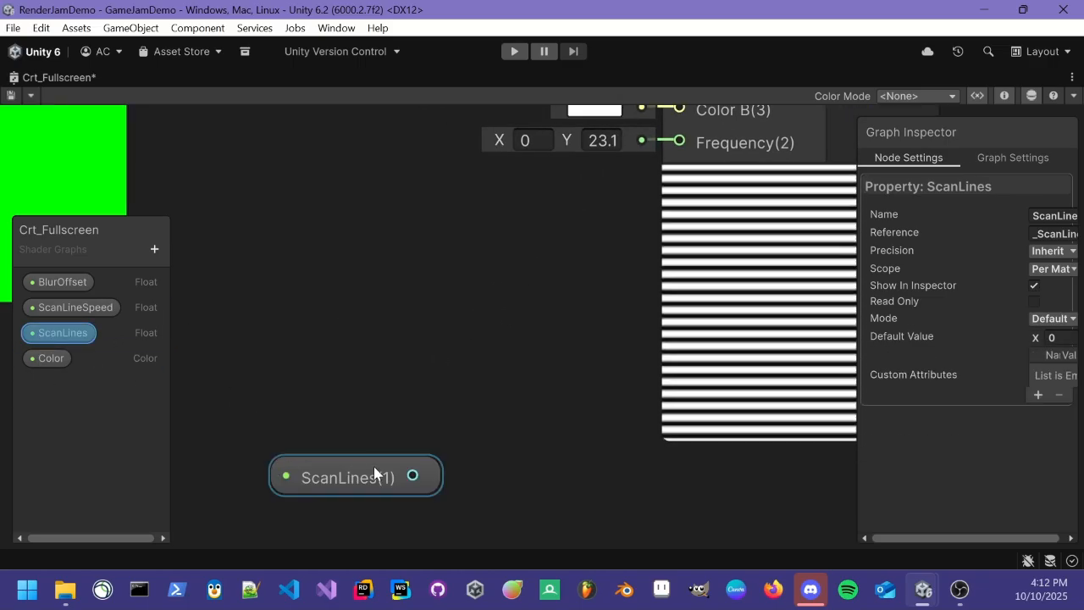
pyautogui.moveTo(352, 481); pyautogui.dragTo(796, 588, button='middle')
pyautogui.moveTo(195, 359); pyautogui.dragTo(461, 390, button='middle')
pyautogui.scroll(3, 457, 368)
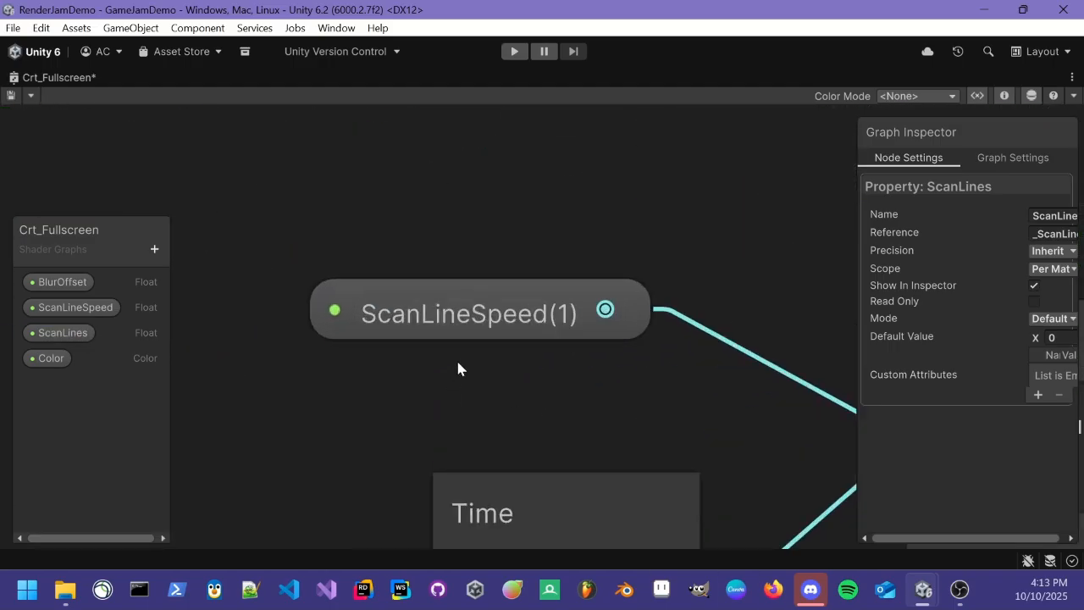
# Add a Vector 2 node between the ScanLines property node and the Checkerboard node.
pyautogui.moveTo(828, 473); pyautogui.dragTo(262, 346, button='middle')
pyautogui.scroll(-8, 261, 347)
pyautogui.moveTo(796, 542); pyautogui.dragTo(372, 353, button='middle')
pyautogui.scroll(3, 526, 331)
pyautogui.scroll(1, 530, 324)
pyautogui.scroll(-4, 459, 399)
pyautogui.click(490, 335)
pyautogui.press('space')
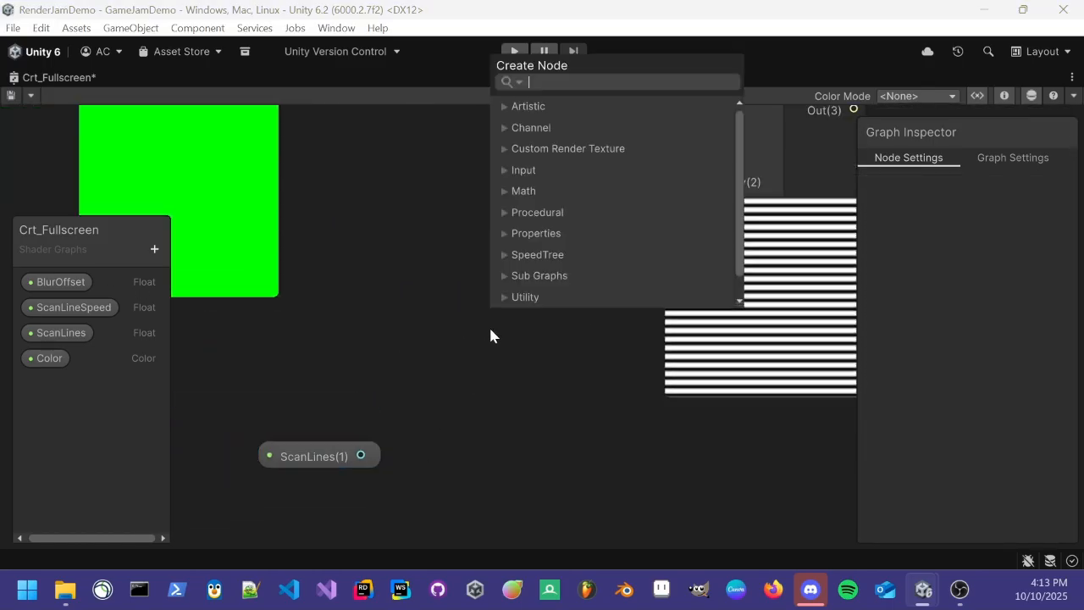
pyautogui.write('vec')
pyautogui.press('Return')
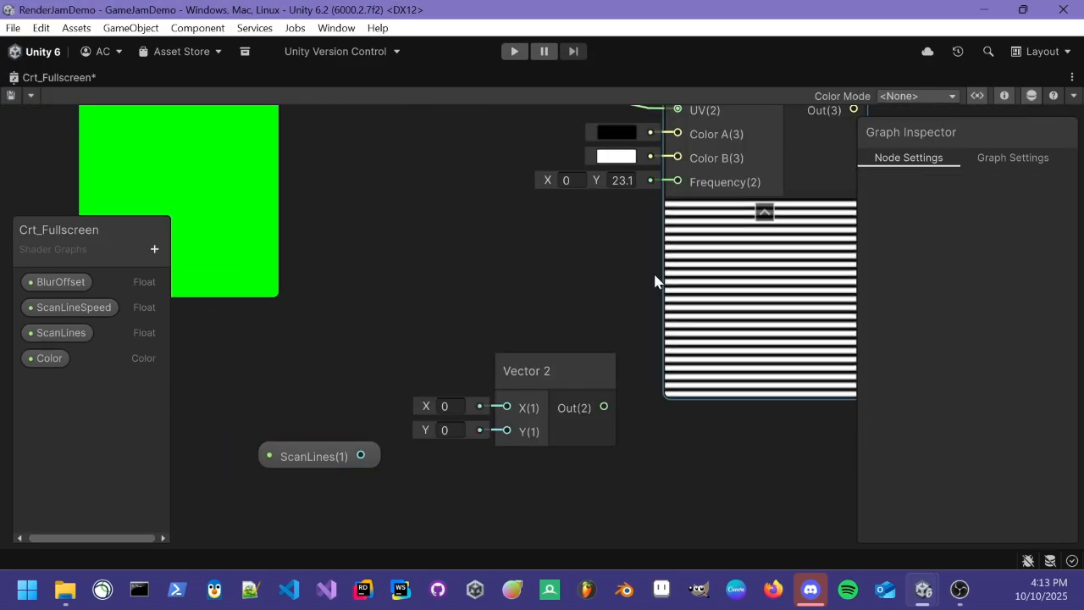
# Connect the ScanLines property's output to the Y input of the Vector 2 node.
pyautogui.scroll(2, 437, 436)
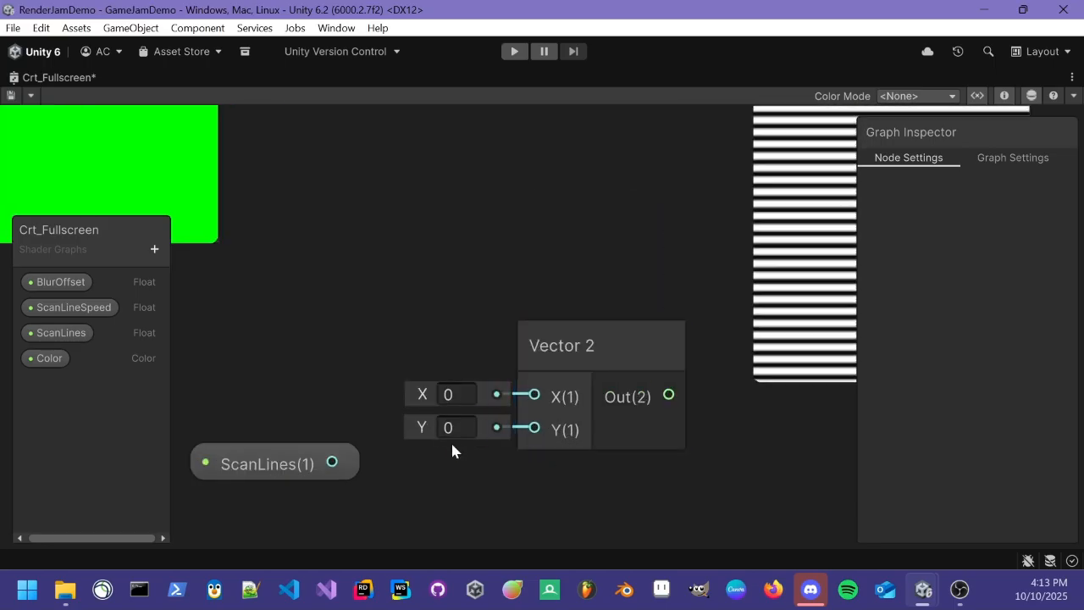
pyautogui.moveTo(421, 398); pyautogui.dragTo(332, 496, button='middle')
pyautogui.scroll(-1, 514, 230)
pyautogui.moveTo(514, 230); pyautogui.dragTo(612, 261, button='middle')
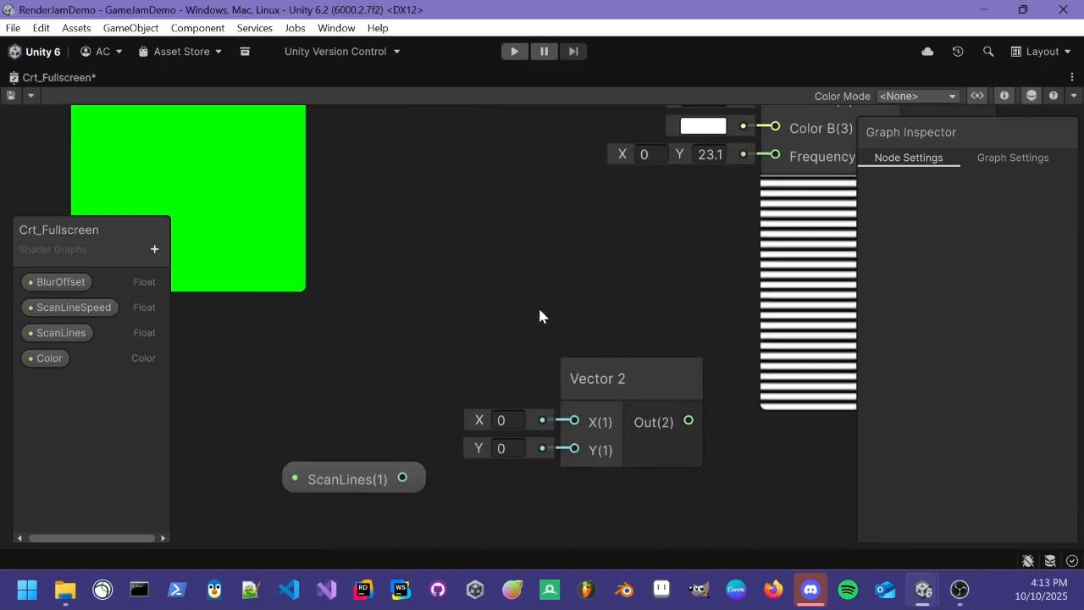
pyautogui.moveTo(541, 382); pyautogui.dragTo(617, 344, button='middle')
pyautogui.scroll(2, 603, 440)
pyautogui.moveTo(429, 437); pyautogui.dragTo(673, 401)
# Move the Vector 2 node closer to ScanLines and connect its output to the Checkerboard's Frequency input.
pyautogui.moveTo(735, 271); pyautogui.dragTo(563, 305, button='middle')
pyautogui.moveTo(562, 341); pyautogui.dragTo(392, 348)
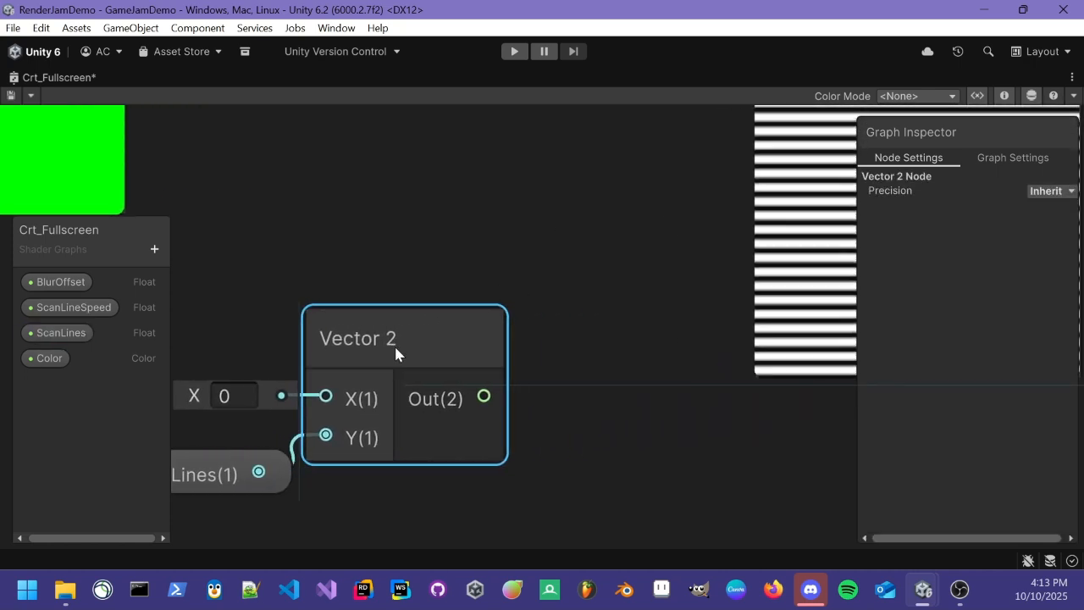
pyautogui.moveTo(532, 274); pyautogui.dragTo(482, 336, button='middle')
pyautogui.scroll(-2, 468, 379)
pyautogui.moveTo(442, 435); pyautogui.dragTo(652, 234)
pyautogui.scroll(-2, 436, 347)
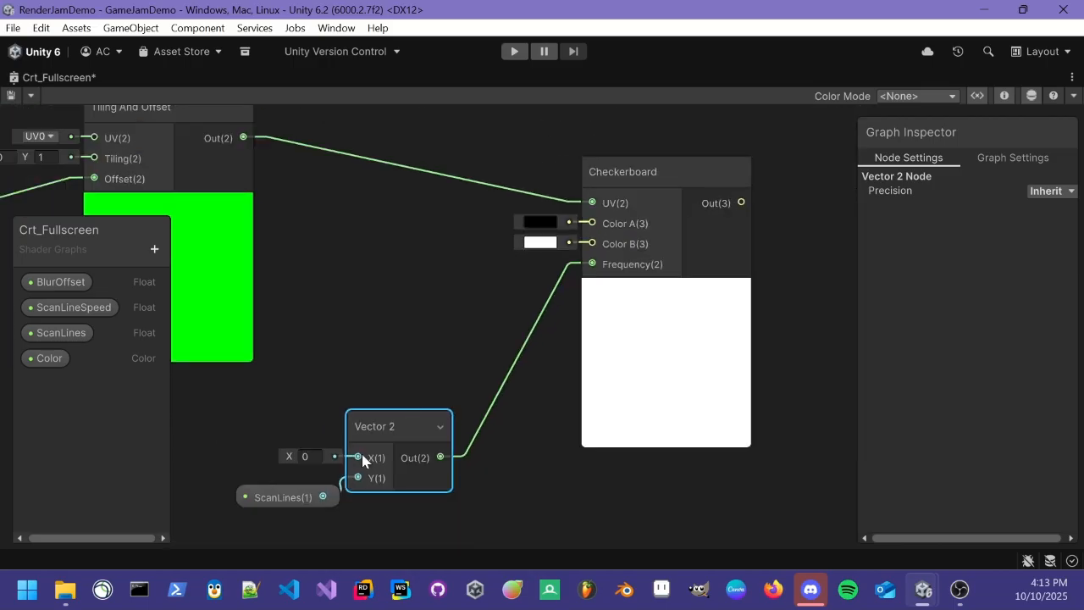
# Set the ScanLines property's default value to 200 and its mode to Integer, with the Graph Inspector widened.
pyautogui.click(290, 500)
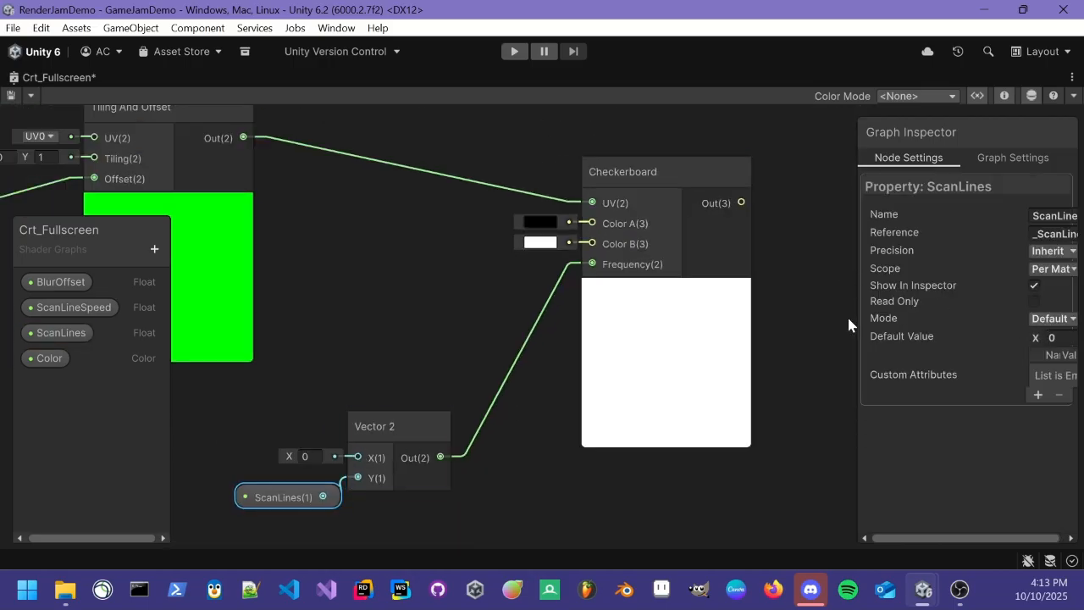
pyautogui.moveTo(861, 324); pyautogui.dragTo(804, 325)
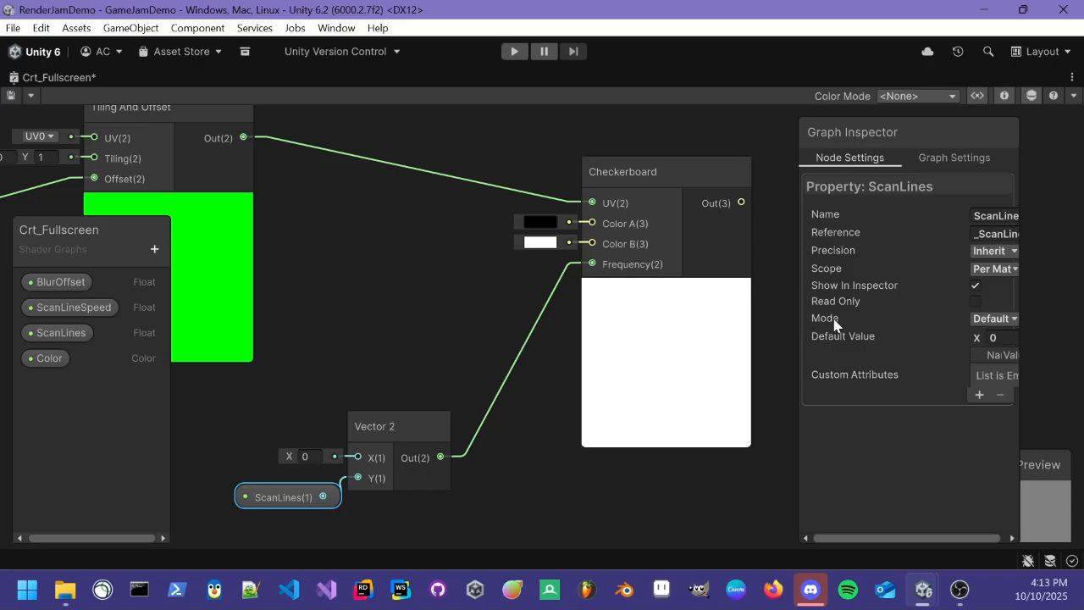
pyautogui.moveTo(855, 373); pyautogui.dragTo(602, 368)
pyautogui.click(865, 337)
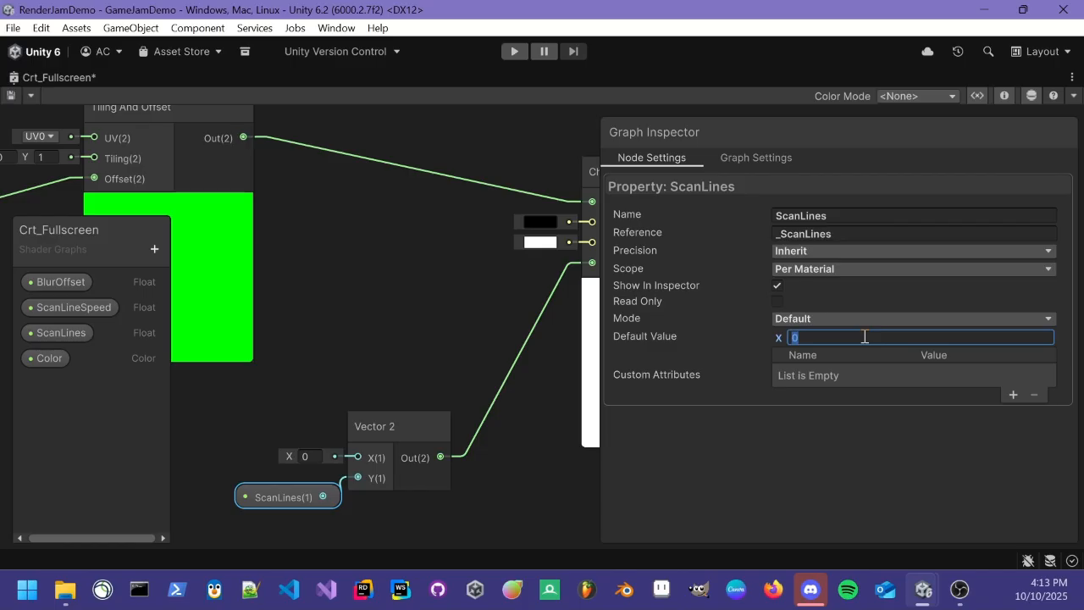
pyautogui.write('200')
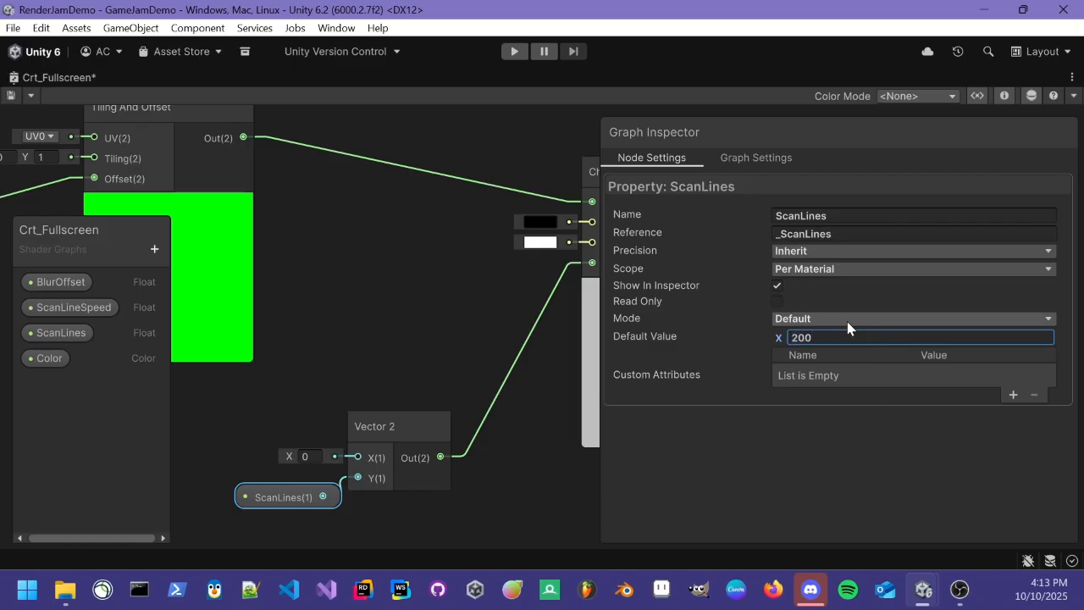
pyautogui.click(847, 320)
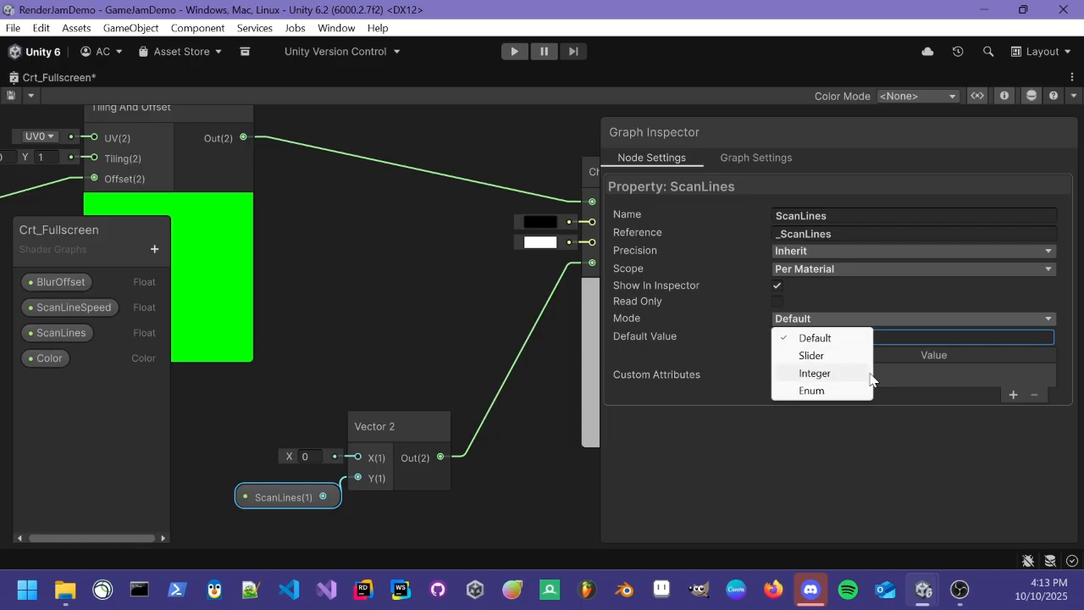
pyautogui.click(815, 373)
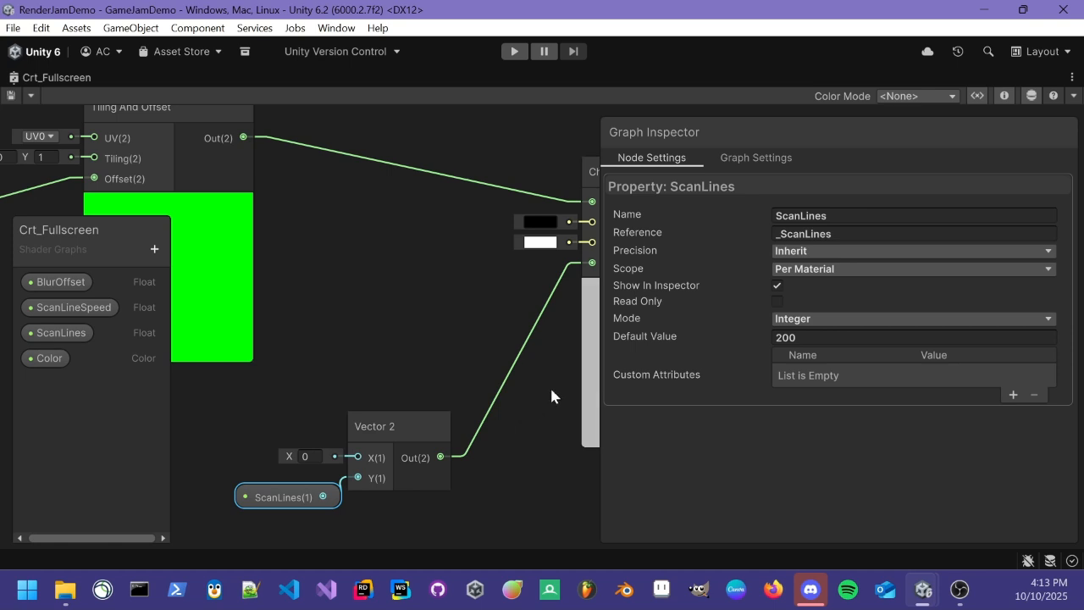
# Examine the scan line node chain and its placement relative to the Vertex and Fragment blocks.
pyautogui.click(529, 465)
pyautogui.moveTo(529, 466); pyautogui.dragTo(430, 465, button='middle')
pyautogui.scroll(5, 449, 351)
pyautogui.scroll(-2, 435, 343)
pyautogui.scroll(-1, 424, 279)
pyautogui.scroll(-2, 432, 293)
pyautogui.moveTo(561, 242); pyautogui.dragTo(404, 362, button='middle')
pyautogui.scroll(-1, 496, 341)
pyautogui.scroll(-1, 431, 347)
pyautogui.scroll(-2, 472, 322)
pyautogui.moveTo(472, 322); pyautogui.dragTo(629, 326, button='middle')
pyautogui.scroll(6, 491, 362)
pyautogui.scroll(-5, 490, 363)
pyautogui.moveTo(491, 362); pyautogui.dragTo(459, 386, button='middle')
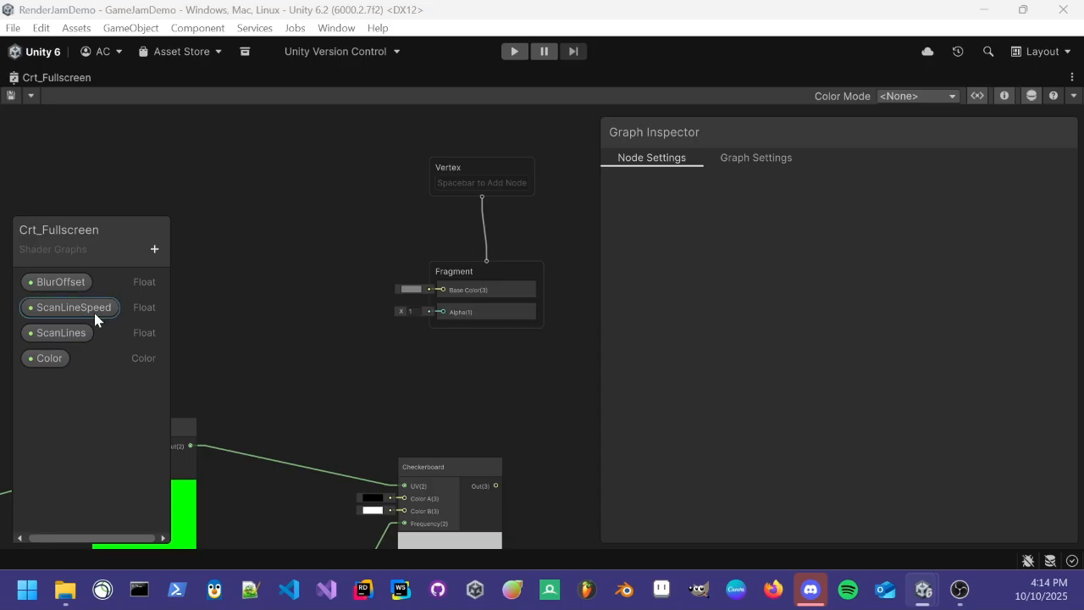
# Select the scan line node group and move it down and away from the Fragment block to free up space.
pyautogui.scroll(-4, 190, 312)
pyautogui.moveTo(208, 204); pyautogui.dragTo(387, 220, button='middle')
pyautogui.moveTo(210, 259); pyautogui.dragTo(310, 173, button='middle')
pyautogui.scroll(-1, 318, 227)
pyautogui.scroll(-2, 243, 276)
pyautogui.moveTo(242, 276); pyautogui.dragTo(279, 259, button='middle')
pyautogui.scroll(-2, 205, 269)
pyautogui.moveTo(204, 262); pyautogui.dragTo(530, 397)
pyautogui.moveTo(508, 296); pyautogui.dragTo(415, 335)
pyautogui.moveTo(431, 279); pyautogui.dragTo(361, 281, button='middle')
# Add a Multiply node in the empty space above the Checkerboard, before the Fragment block.
pyautogui.scroll(4, 369, 282)
pyautogui.click(368, 278)
pyautogui.scroll(3, 334, 259)
pyautogui.press('space')
pyautogui.write('mul')
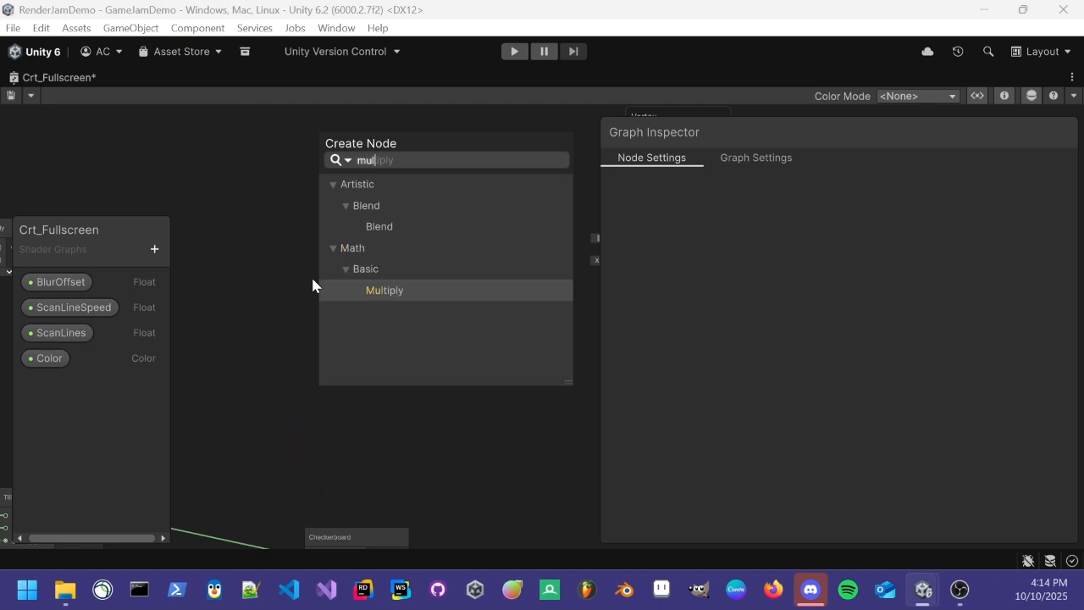
pyautogui.press('Return')
pyautogui.moveTo(317, 243); pyautogui.dragTo(438, 139, button='middle')
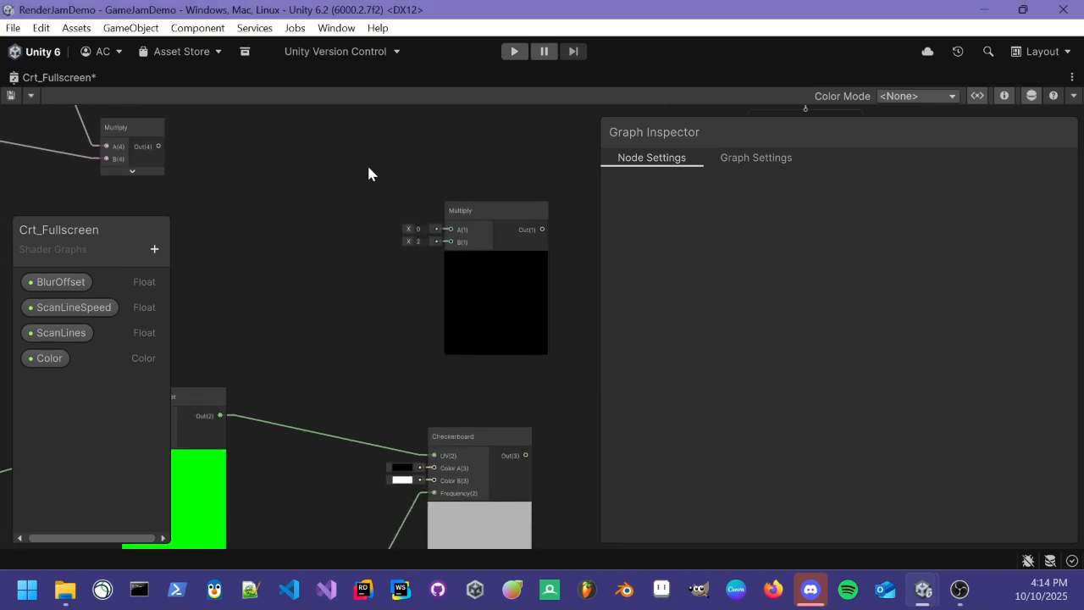
# Connect the output of the existing color Multiply node to the A input of the new Multiply node.
pyautogui.moveTo(321, 254); pyautogui.dragTo(348, 322, button='middle')
pyautogui.scroll(3, 195, 254)
pyautogui.moveTo(195, 254); pyautogui.dragTo(362, 253, button='middle')
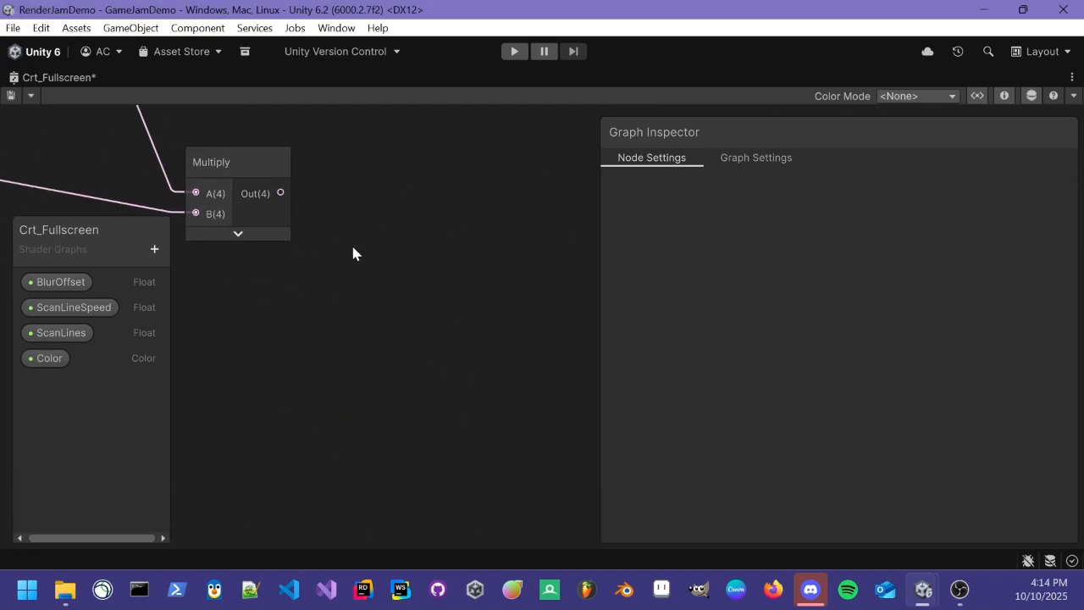
pyautogui.scroll(-2, 362, 258)
pyautogui.moveTo(126, 177); pyautogui.dragTo(466, 276)
pyautogui.click(509, 321)
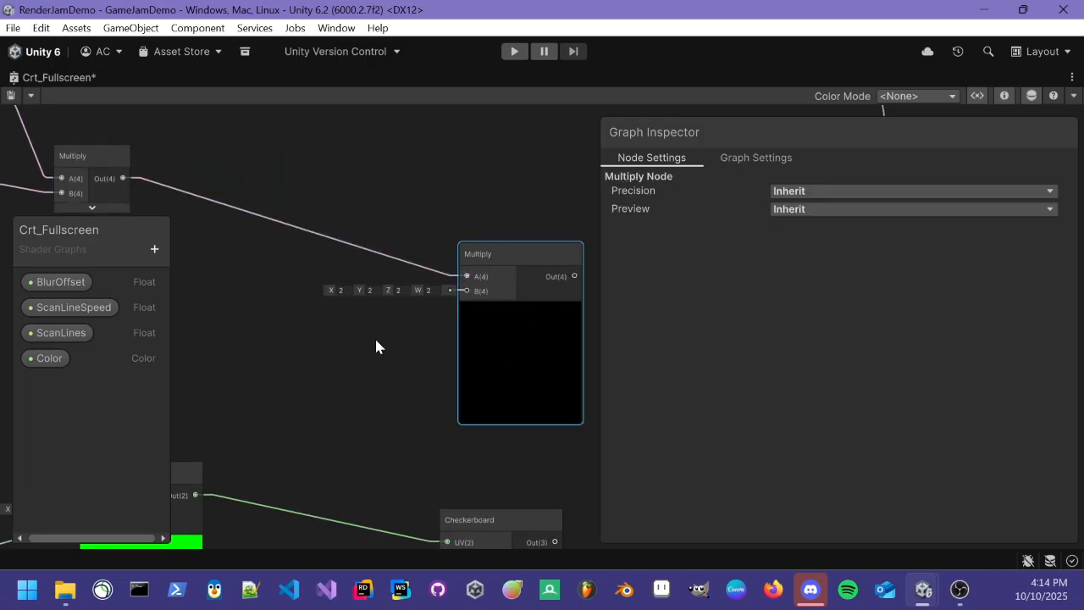
# Connect the Checkerboard's output to the B input of the new Multiply node.
pyautogui.moveTo(453, 455); pyautogui.dragTo(445, 373, button='middle')
pyautogui.scroll(3, 445, 372)
pyautogui.scroll(-1, 411, 399)
pyautogui.moveTo(513, 430); pyautogui.dragTo(470, 459, button='middle')
pyautogui.moveTo(541, 524); pyautogui.dragTo(414, 240)
pyautogui.scroll(-3, 406, 330)
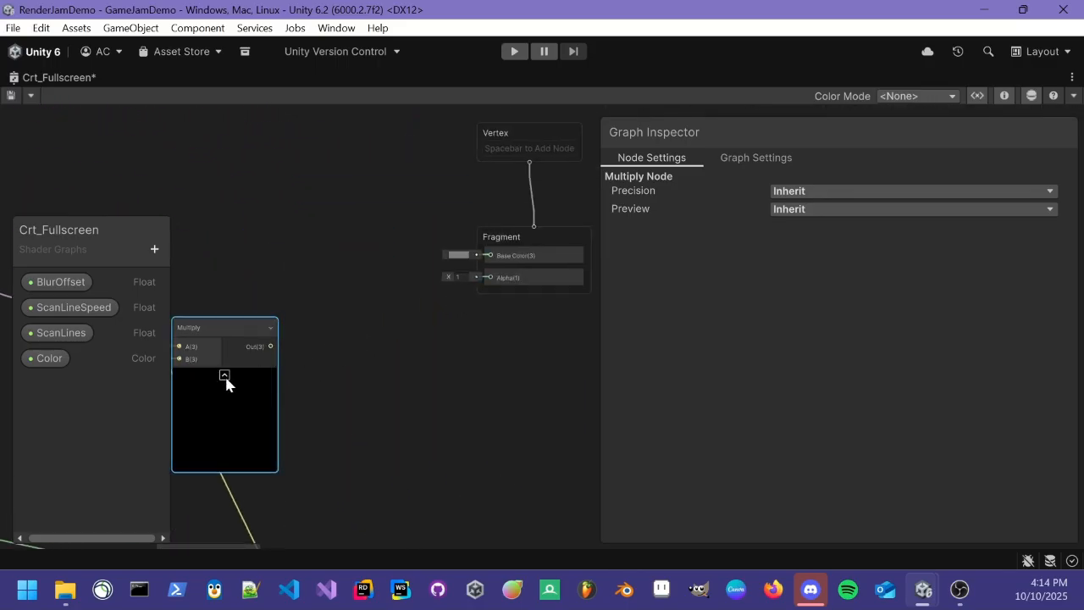
# Collapse the new Multiply node's preview, connect its output to the Fragment's Base Color, and save the graph.
pyautogui.click(224, 376)
pyautogui.moveTo(234, 339); pyautogui.dragTo(314, 286)
pyautogui.scroll(3, 340, 308)
pyautogui.moveTo(291, 351); pyautogui.dragTo(241, 373, button='middle')
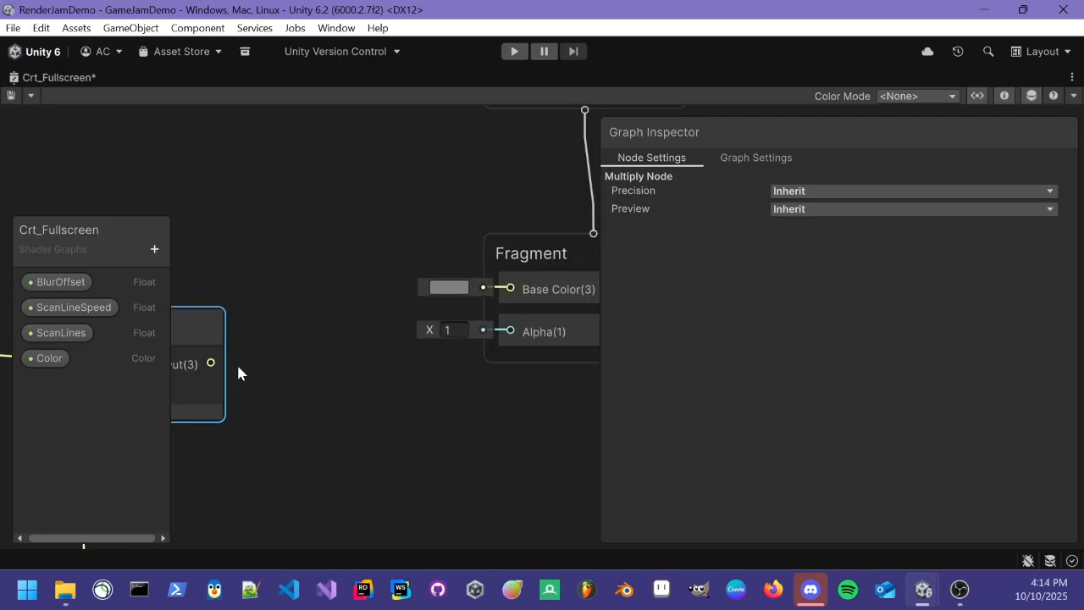
pyautogui.moveTo(212, 364); pyautogui.dragTo(510, 289)
pyautogui.hotkey('ctrl', 's')
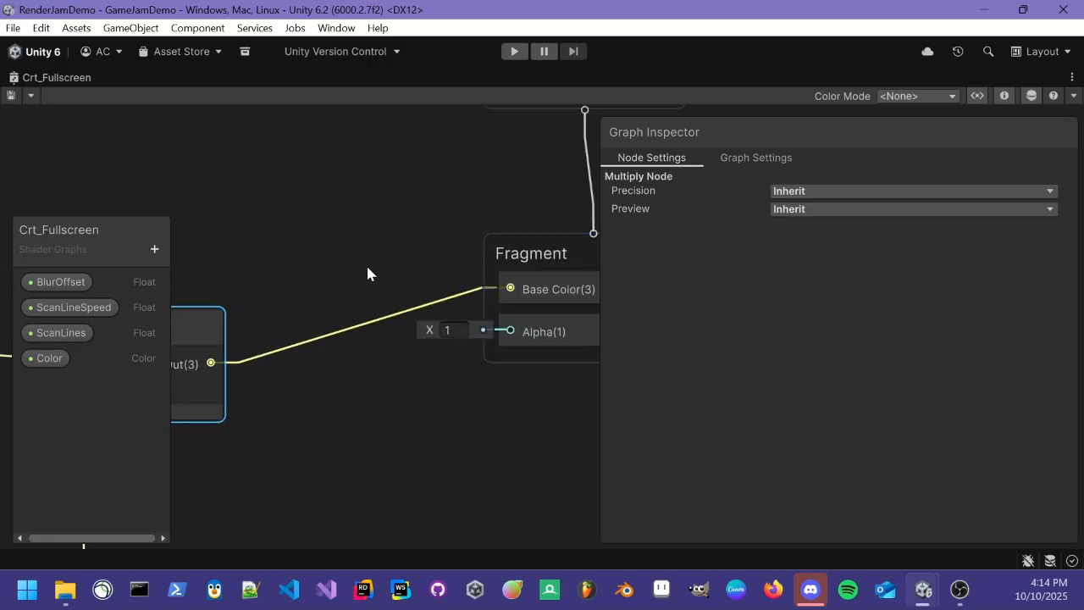
# Restore the editor layout from the maximized graph and inspect the CRT effect in the Game view.
pyautogui.doubleClick(47, 77)
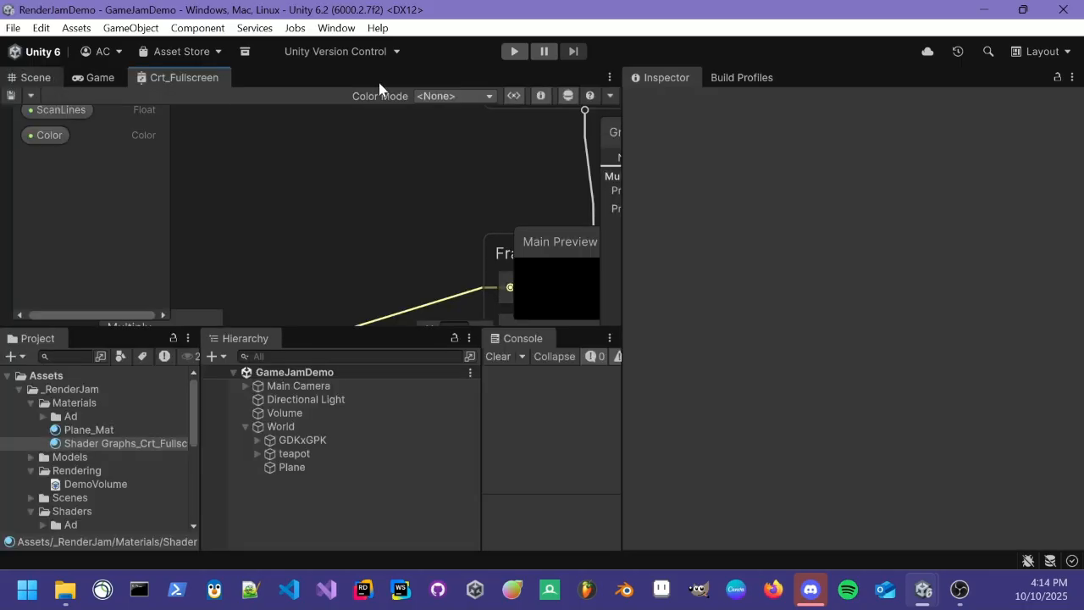
pyautogui.click(98, 78)
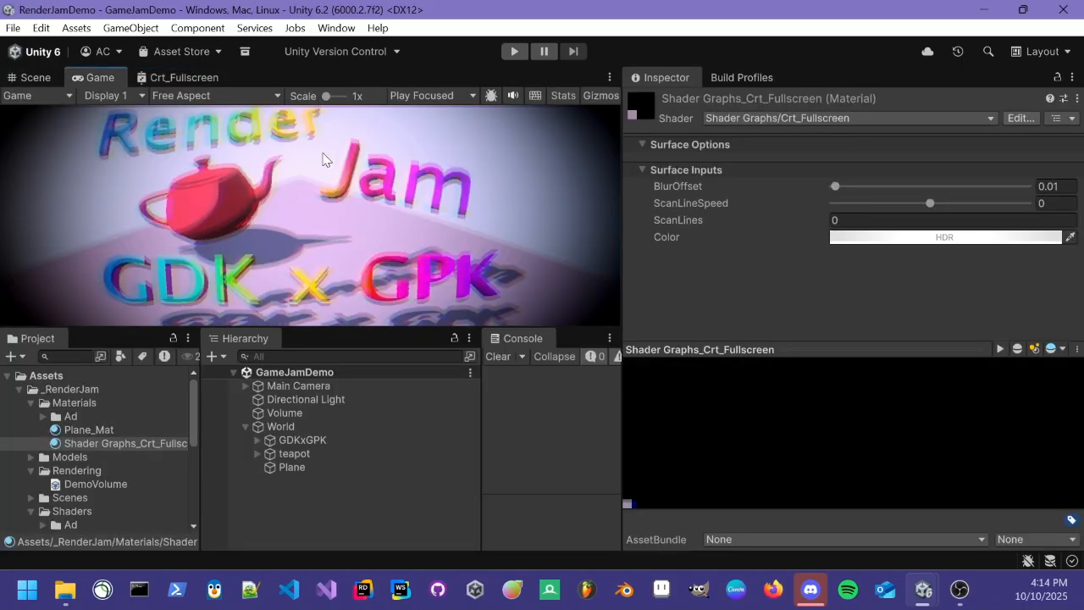
pyautogui.scroll(1, 320, 213)
pyautogui.scroll(5, 329, 216)
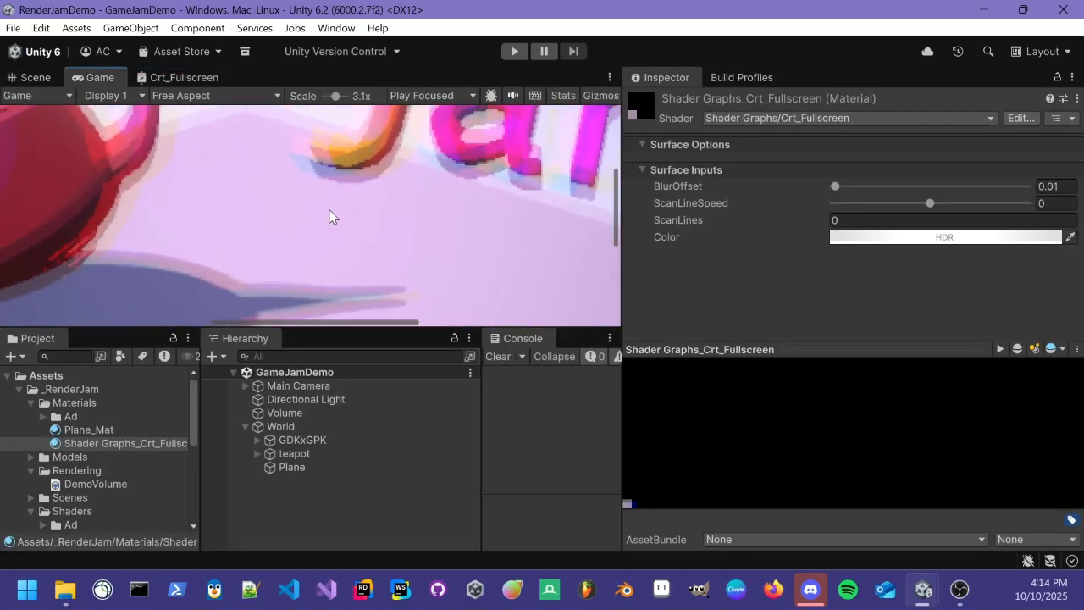
pyautogui.scroll(-7, 327, 209)
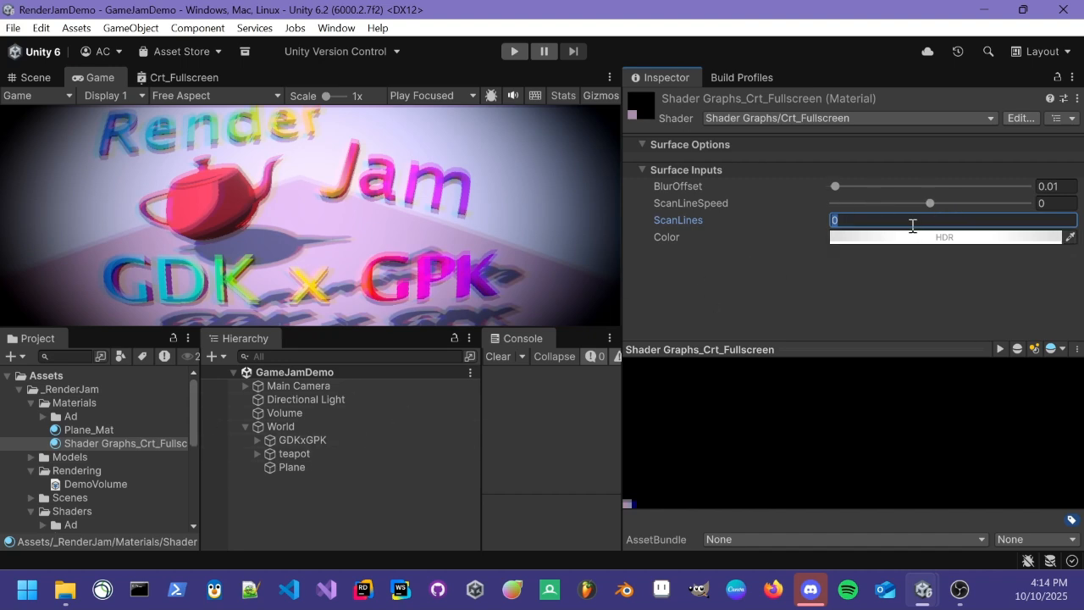
# Set the CRT material's ScanLines to 200, reduce it to 45.78, and raise ScanLineSpeed to 0.0257.
pyautogui.write('200')
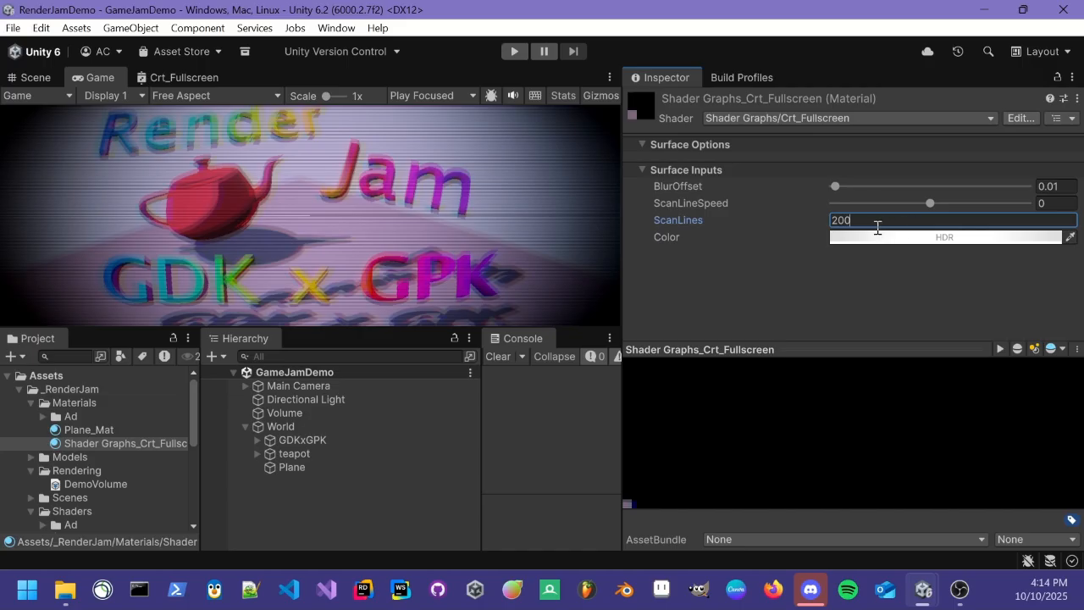
pyautogui.moveTo(688, 223); pyautogui.dragTo(602, 236)
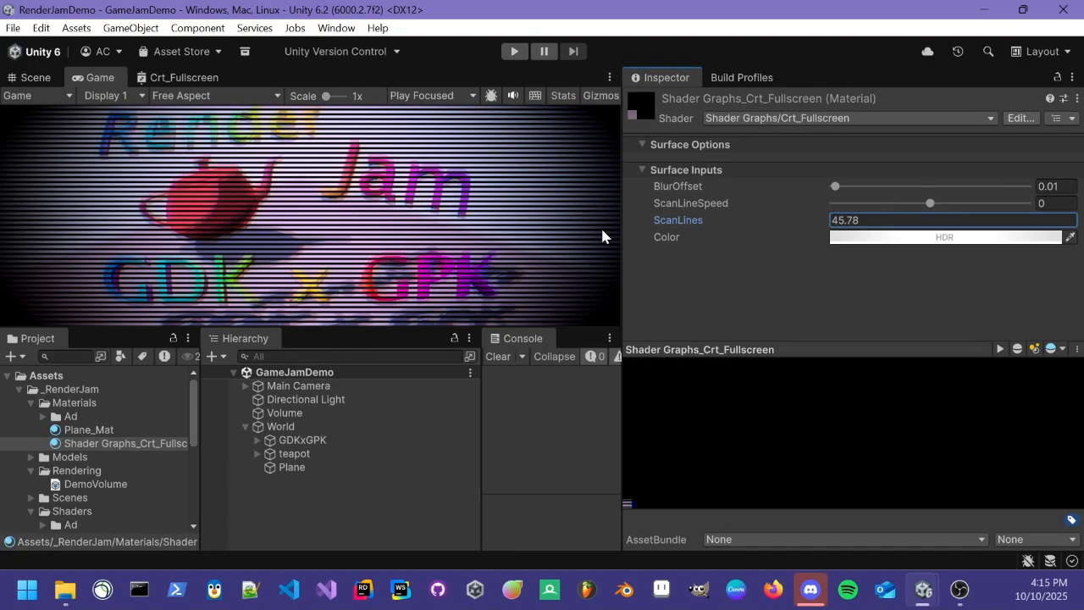
pyautogui.click(929, 205)
pyautogui.moveTo(930, 206); pyautogui.dragTo(956, 206)
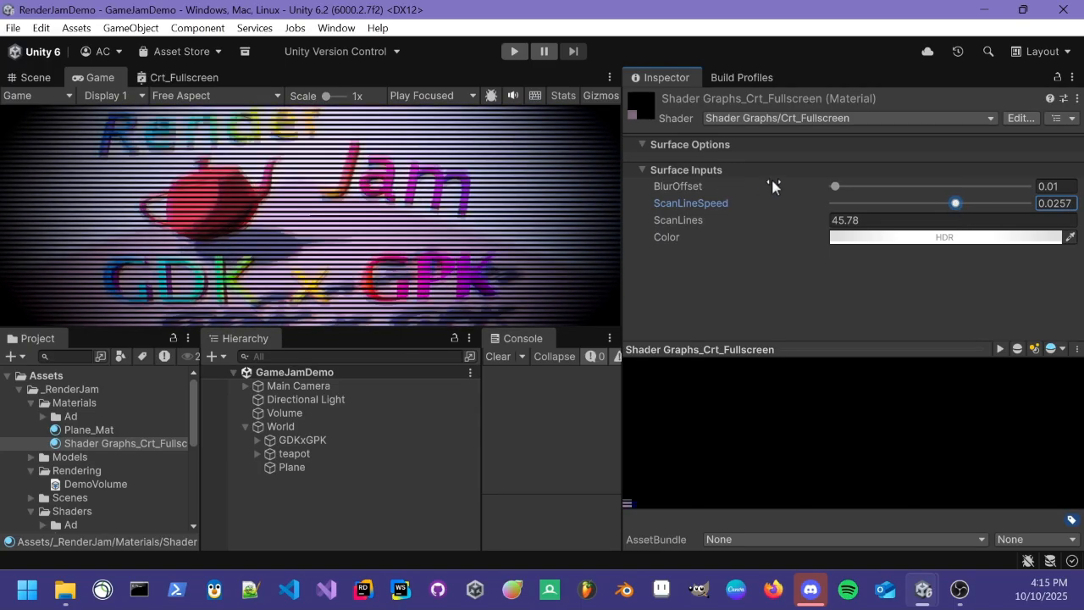
# Start Play mode and maximize the Game view to check the moving scan lines.
pyautogui.click(515, 52)
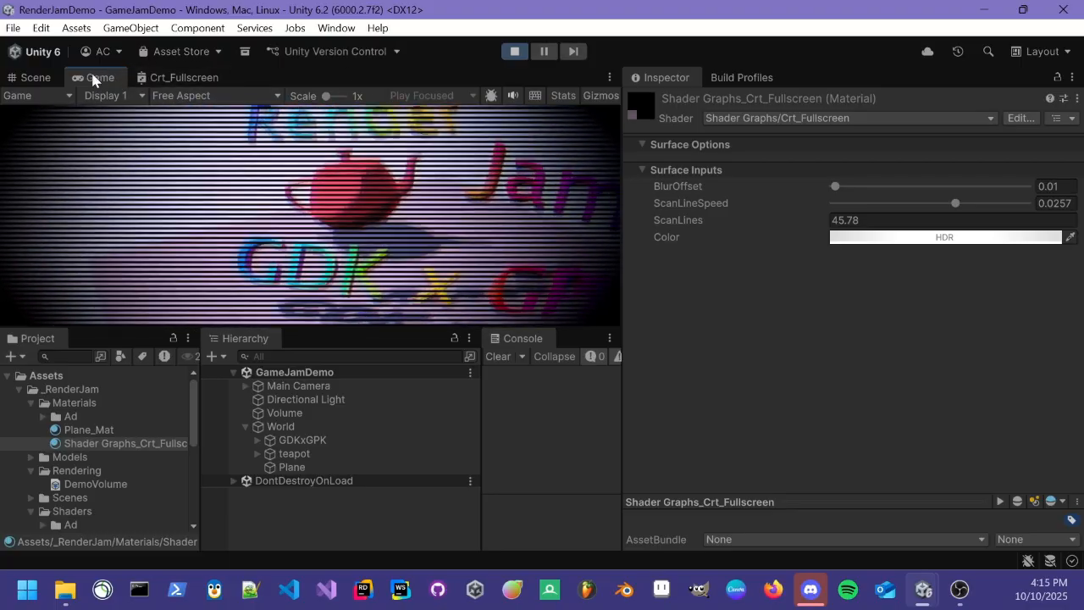
pyautogui.doubleClick(93, 77)
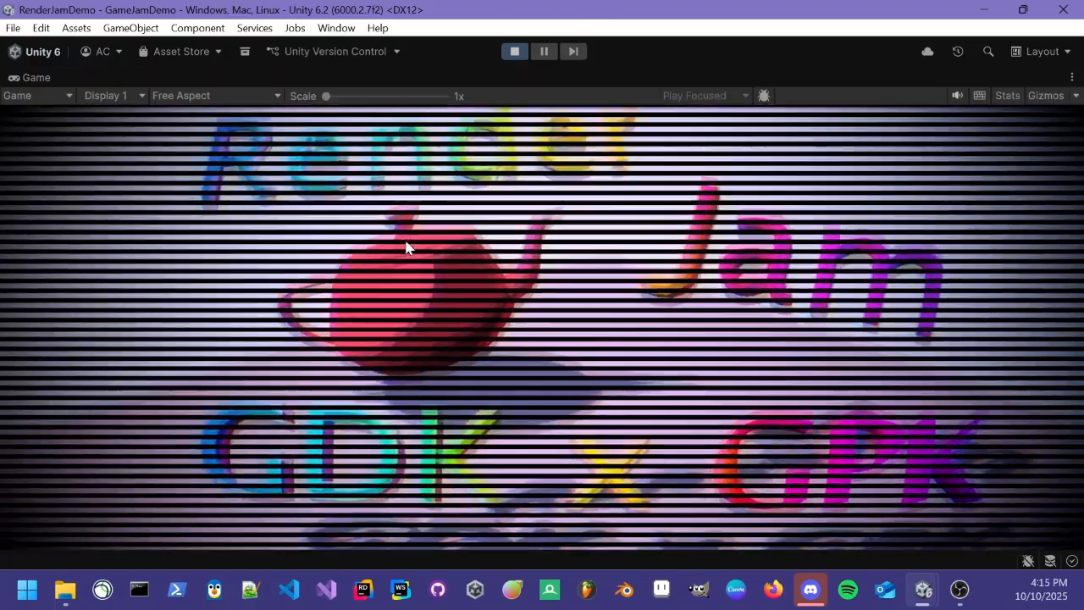